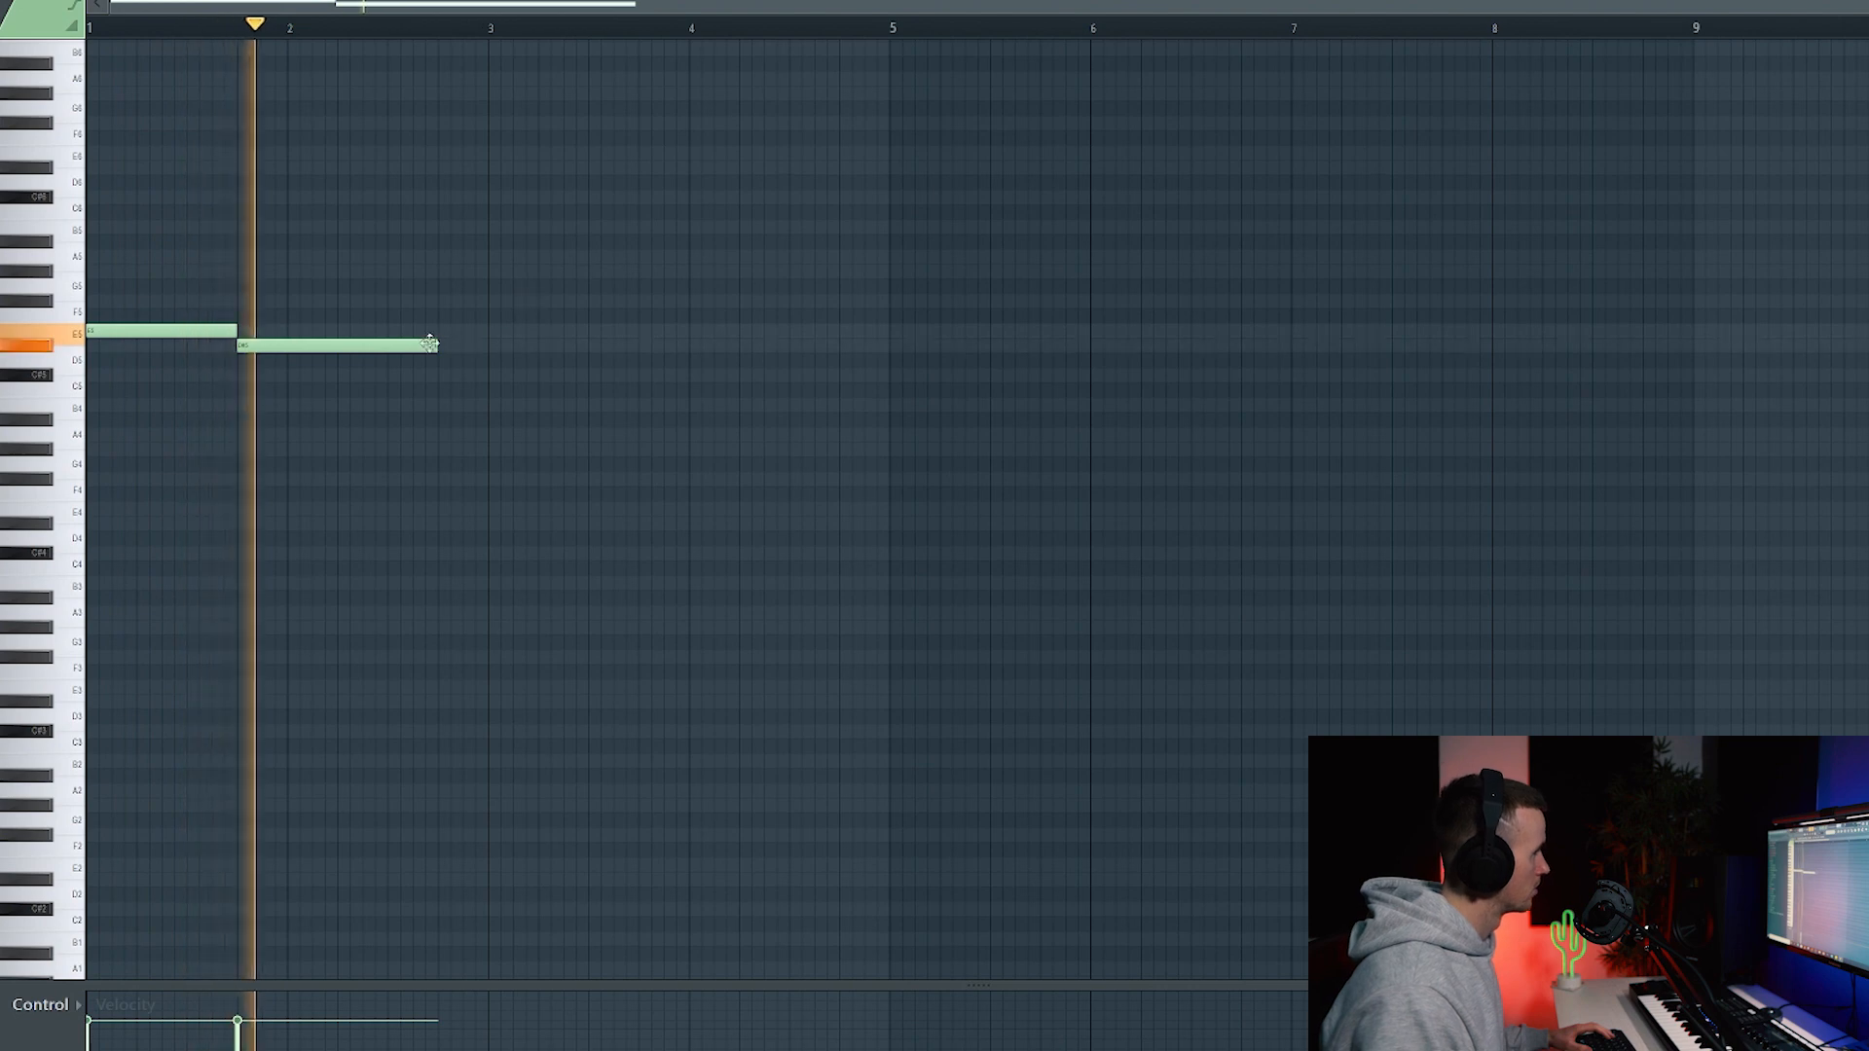
Complete the bass line with G#4 and C#5 notes, and transpose all four notes down two octaves
key("space")
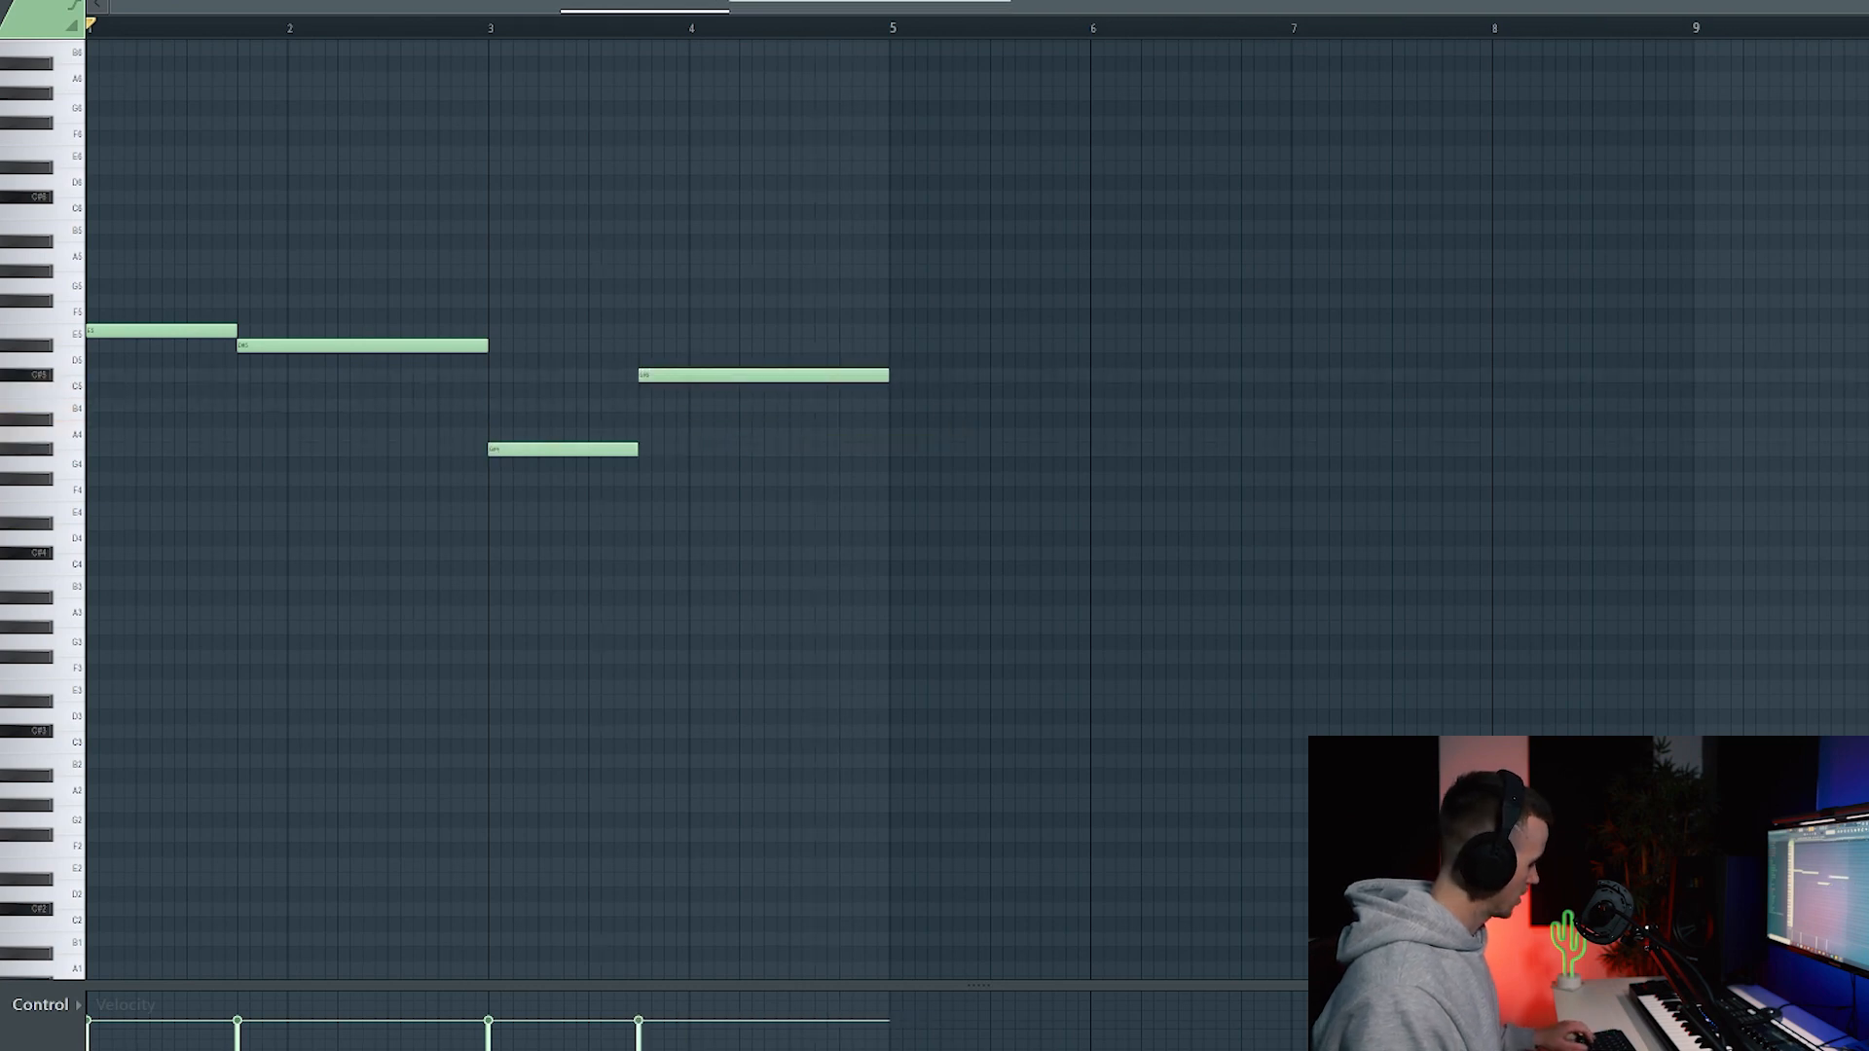
key("ctrl+a")
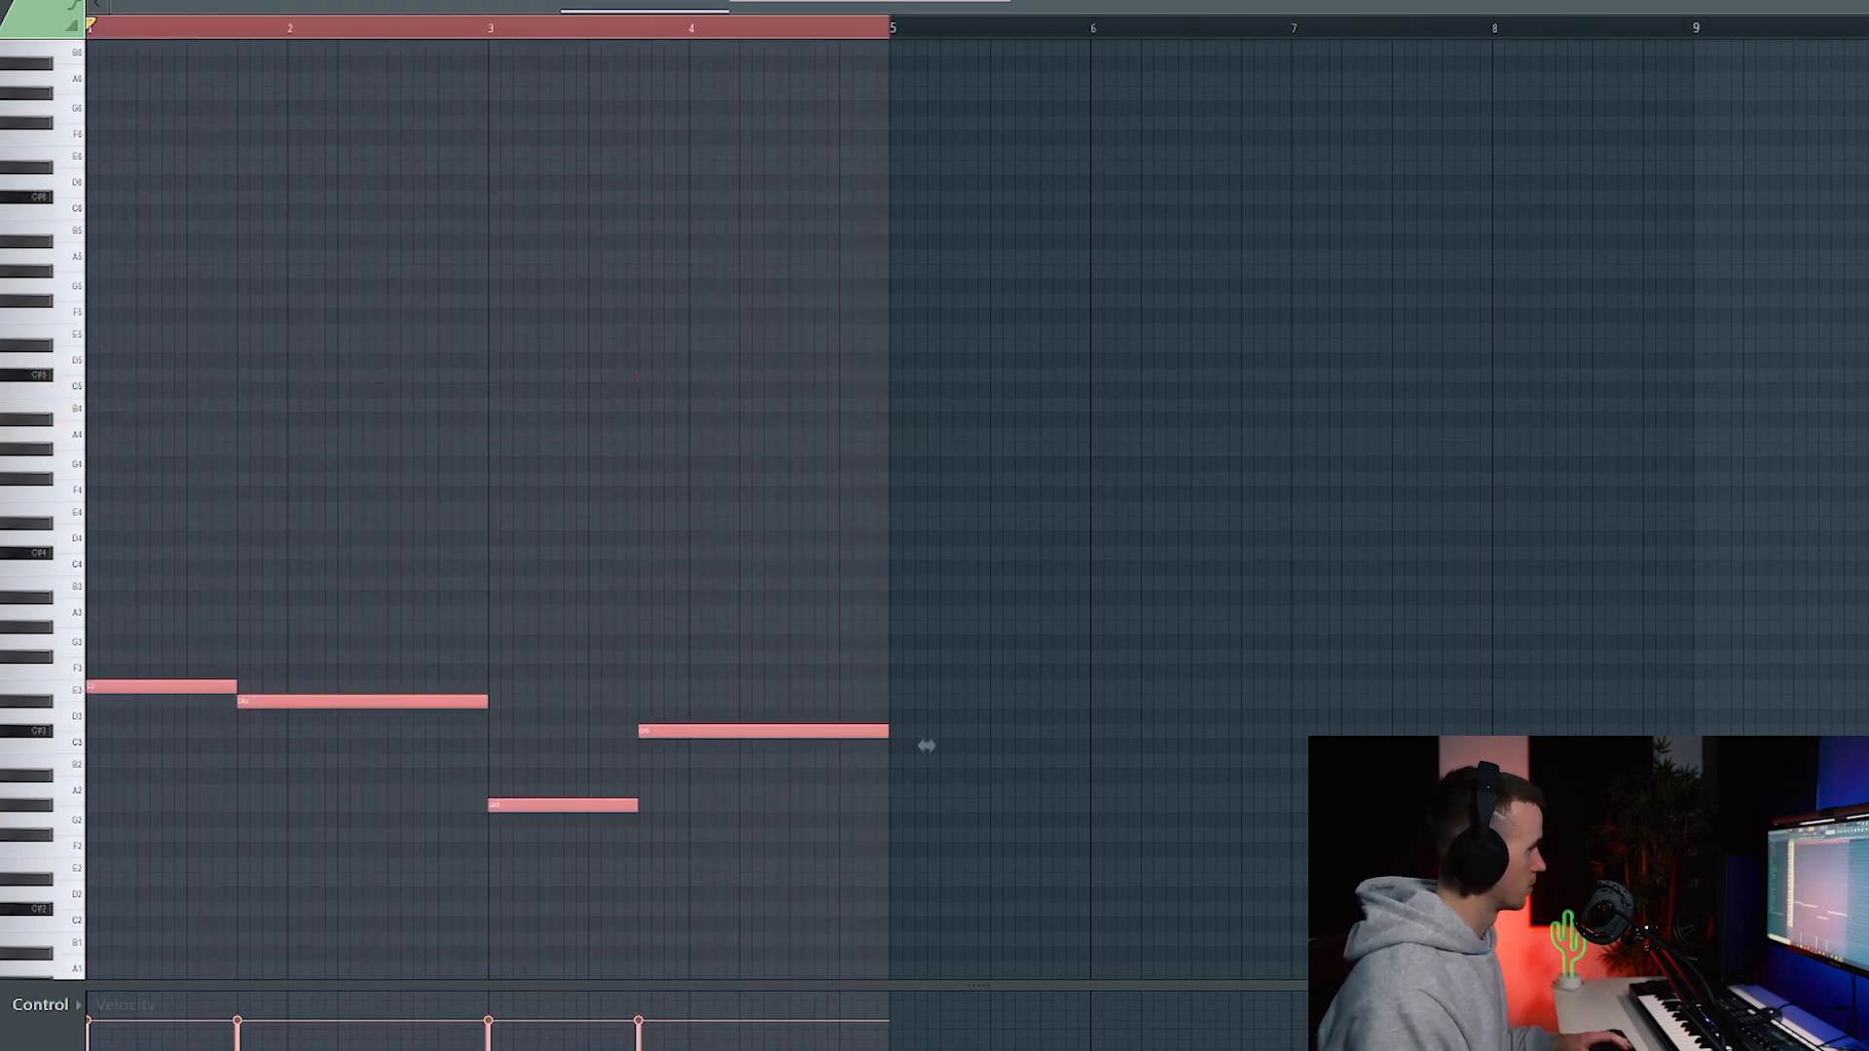
key("space")
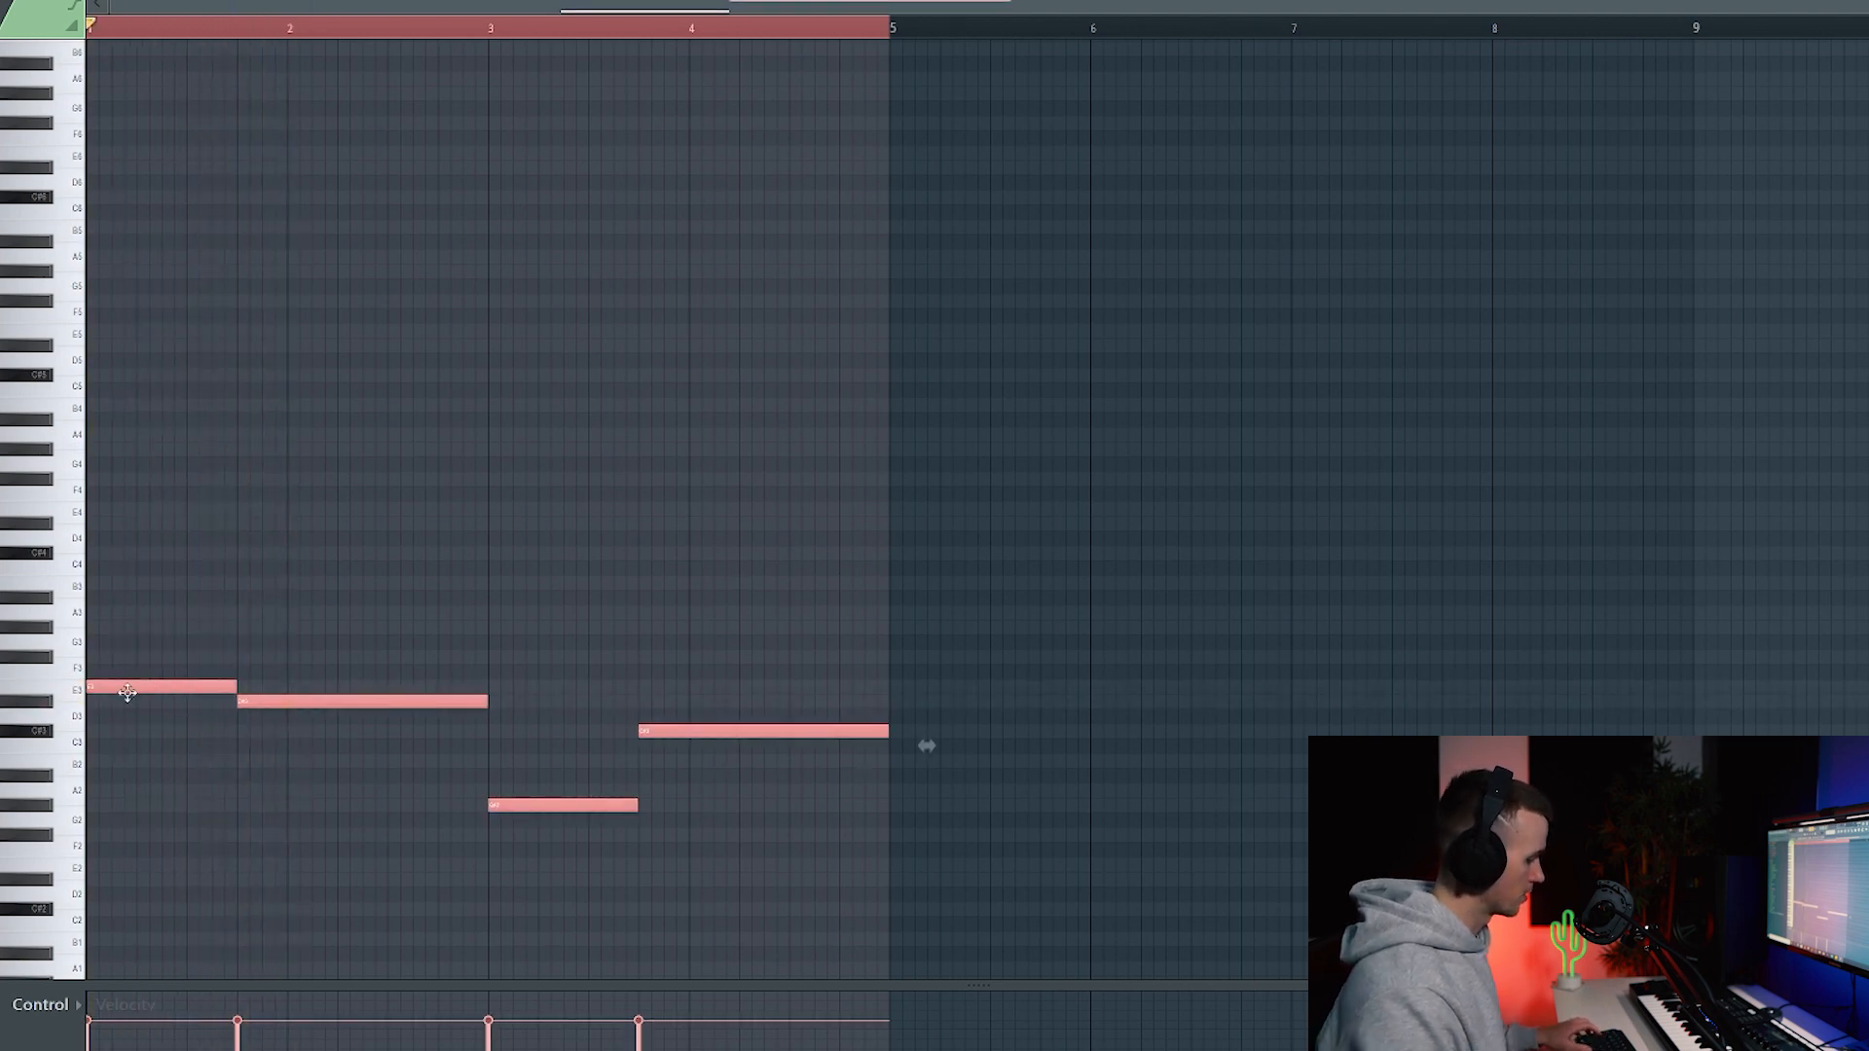
Duplicate the four bass notes one octave higher and play back the doubled line
key("ctrl+c")
key("ctrl+v")
key("ctrl+Up")
key("ctrl+d")
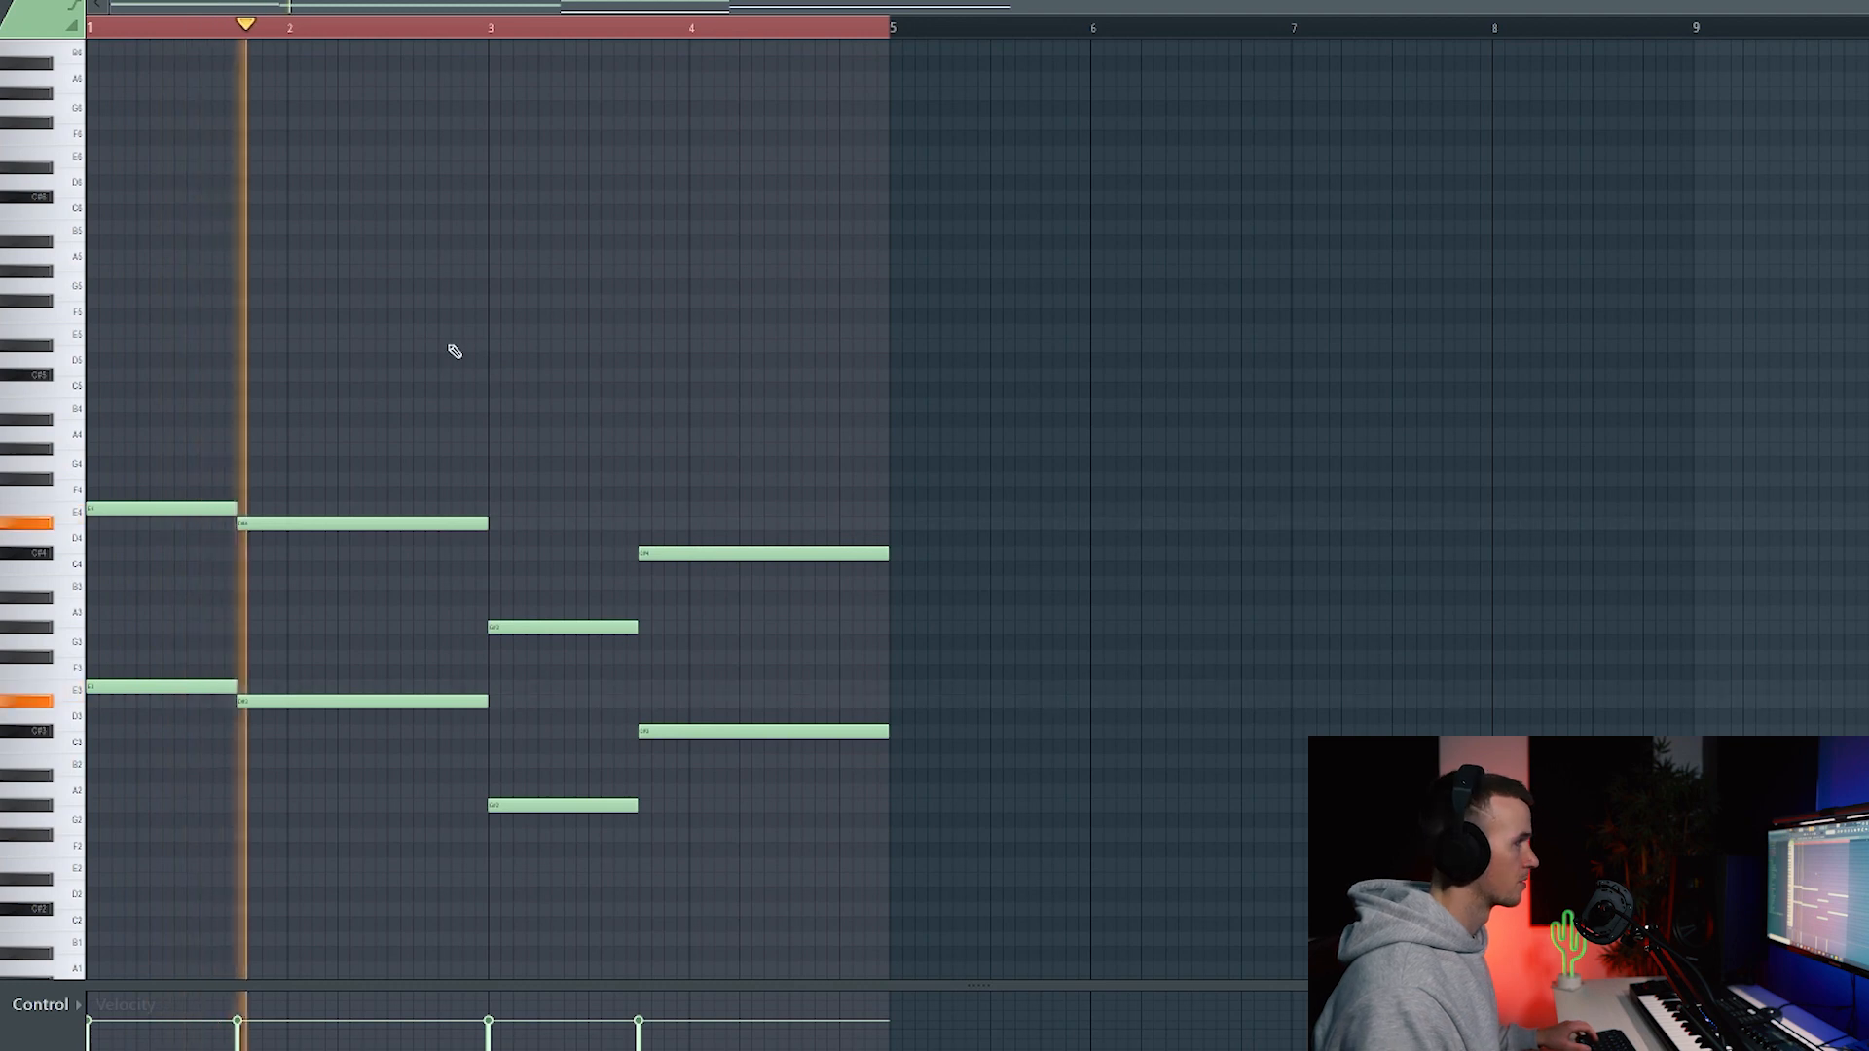
scroll(175, 397, "up", 2)
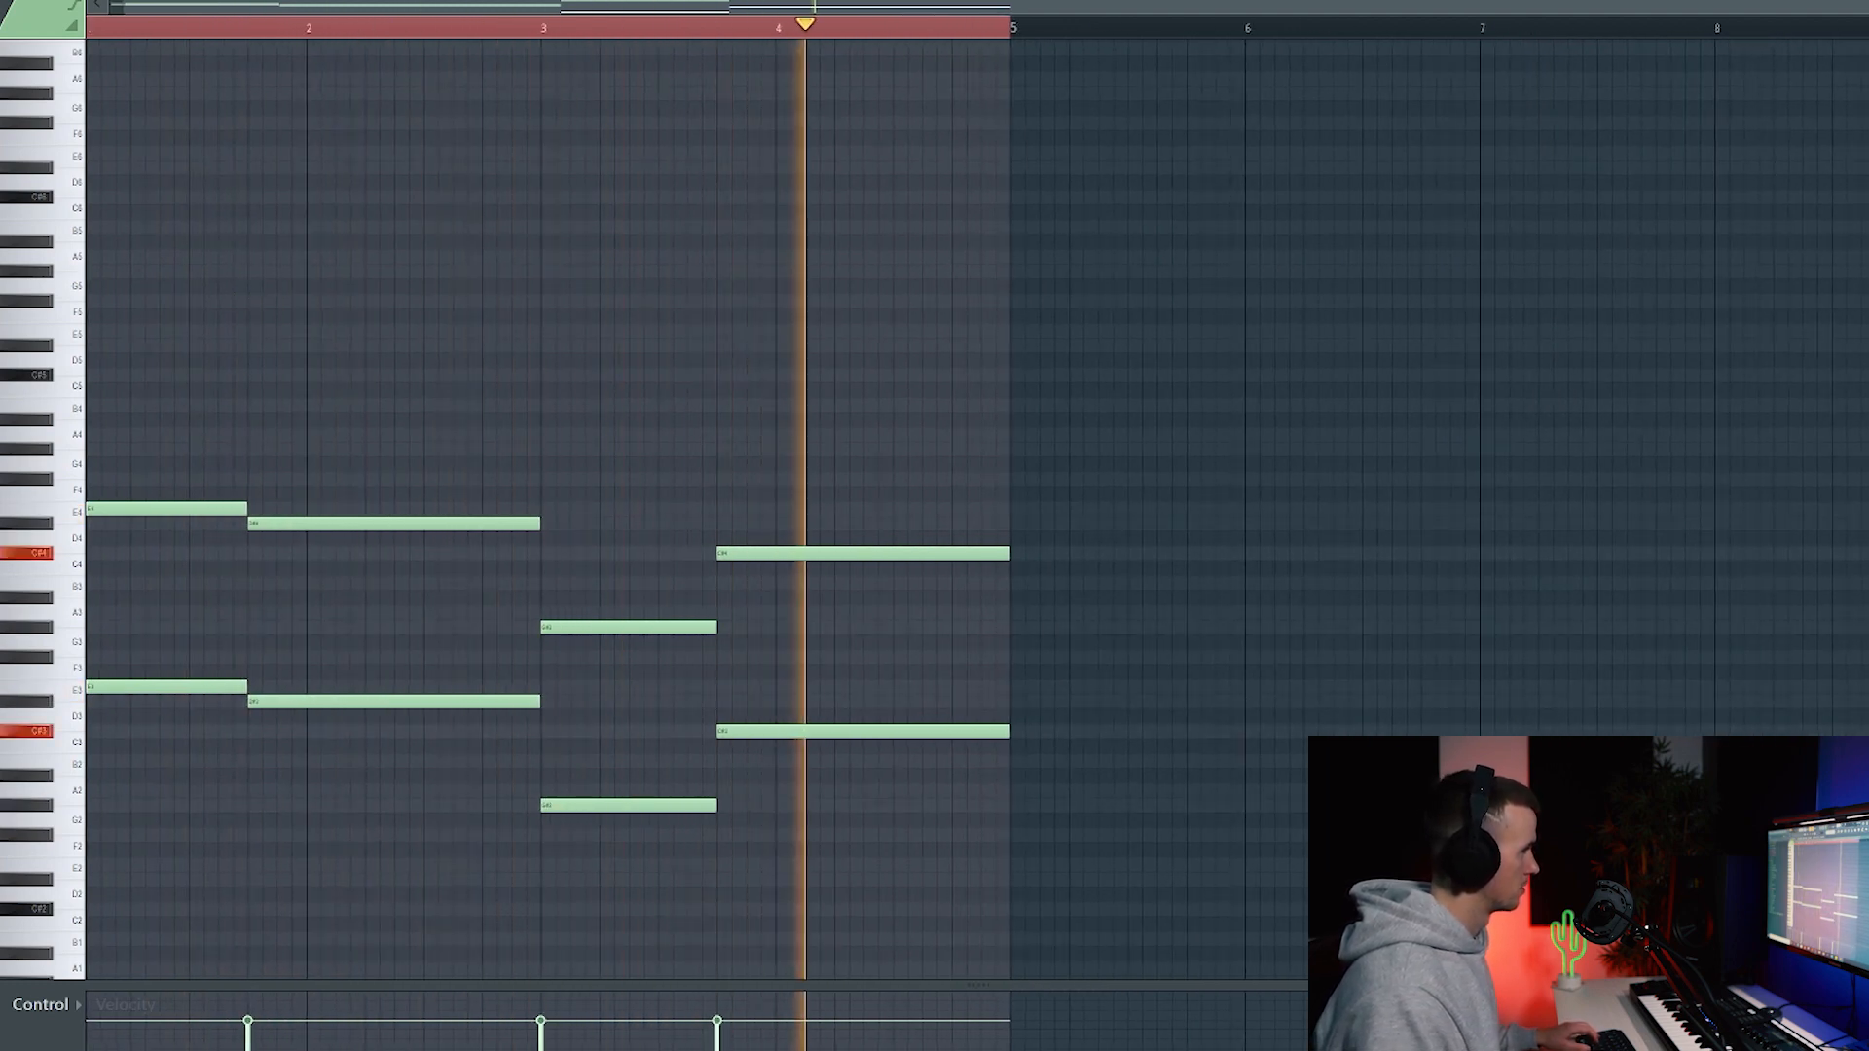
key("space")
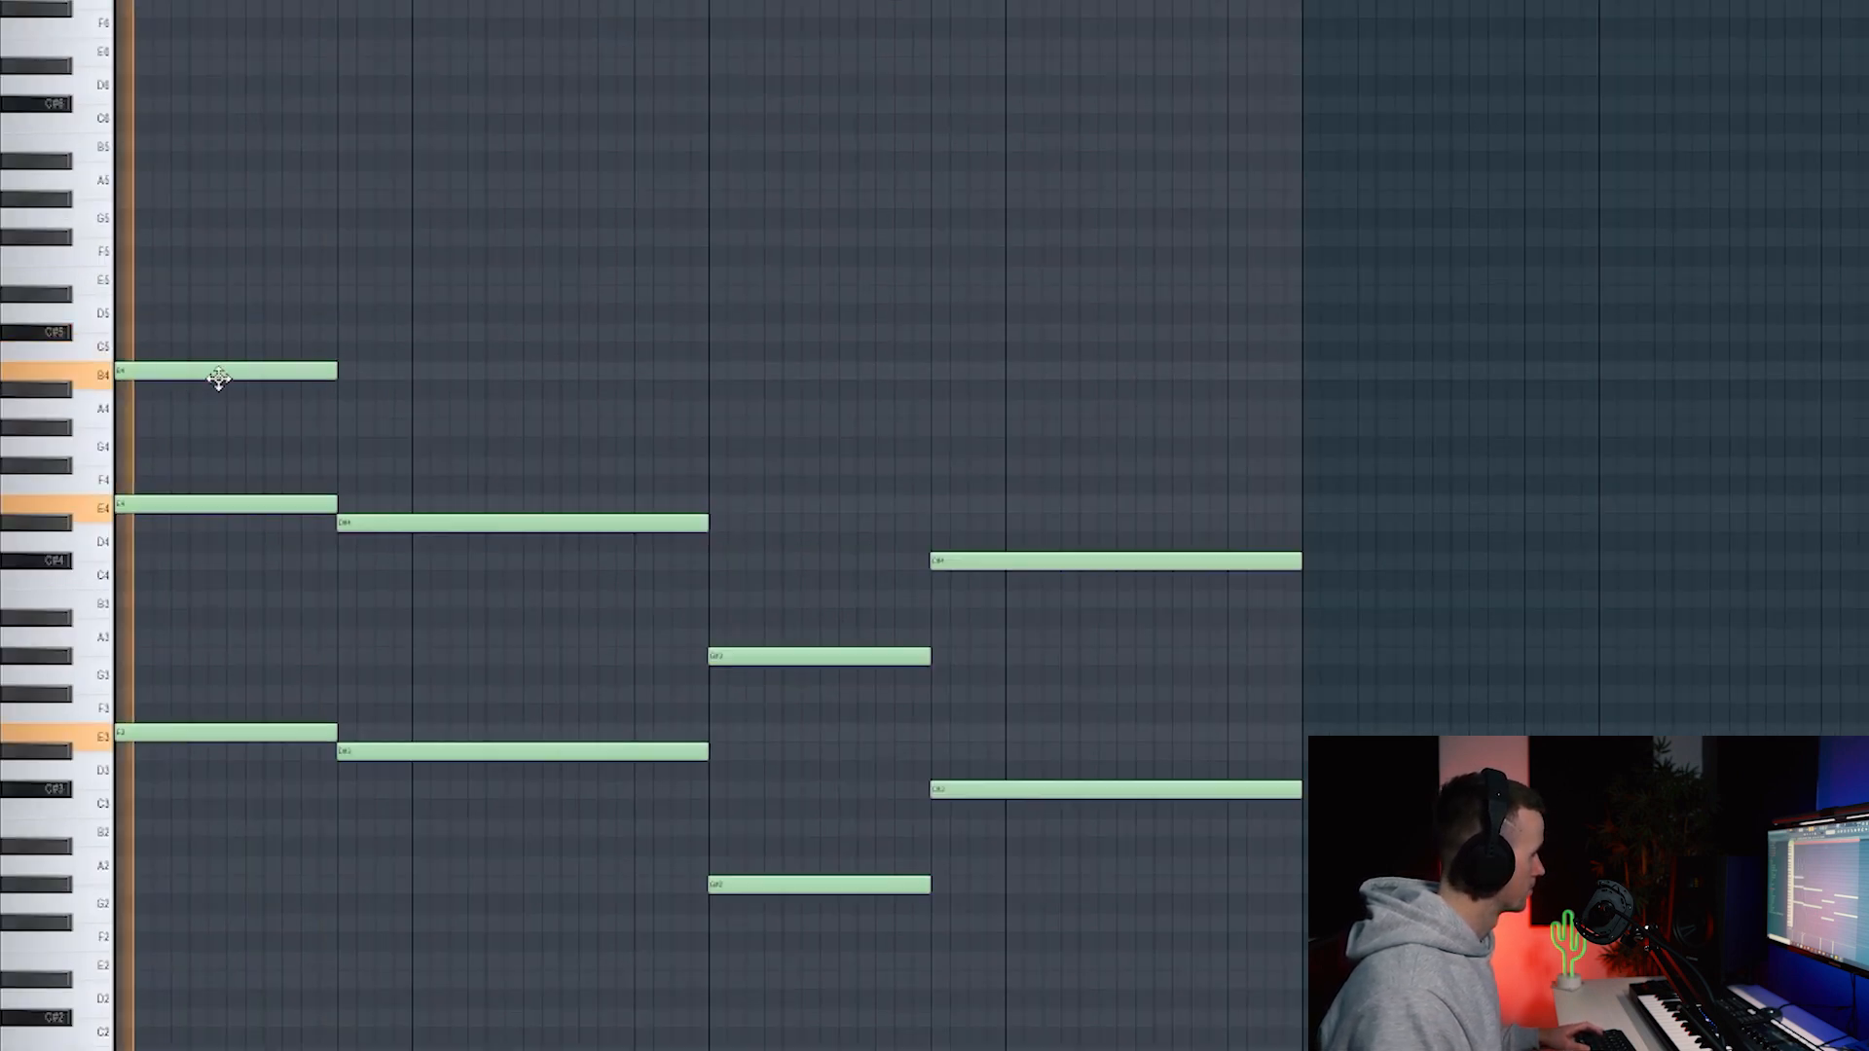
Add top notes above the second, third and fourth chords: C#5, B4 and D#5, each matching its chord's length
left_click(336, 405)
left_click_drag(506, 401, 668, 328)
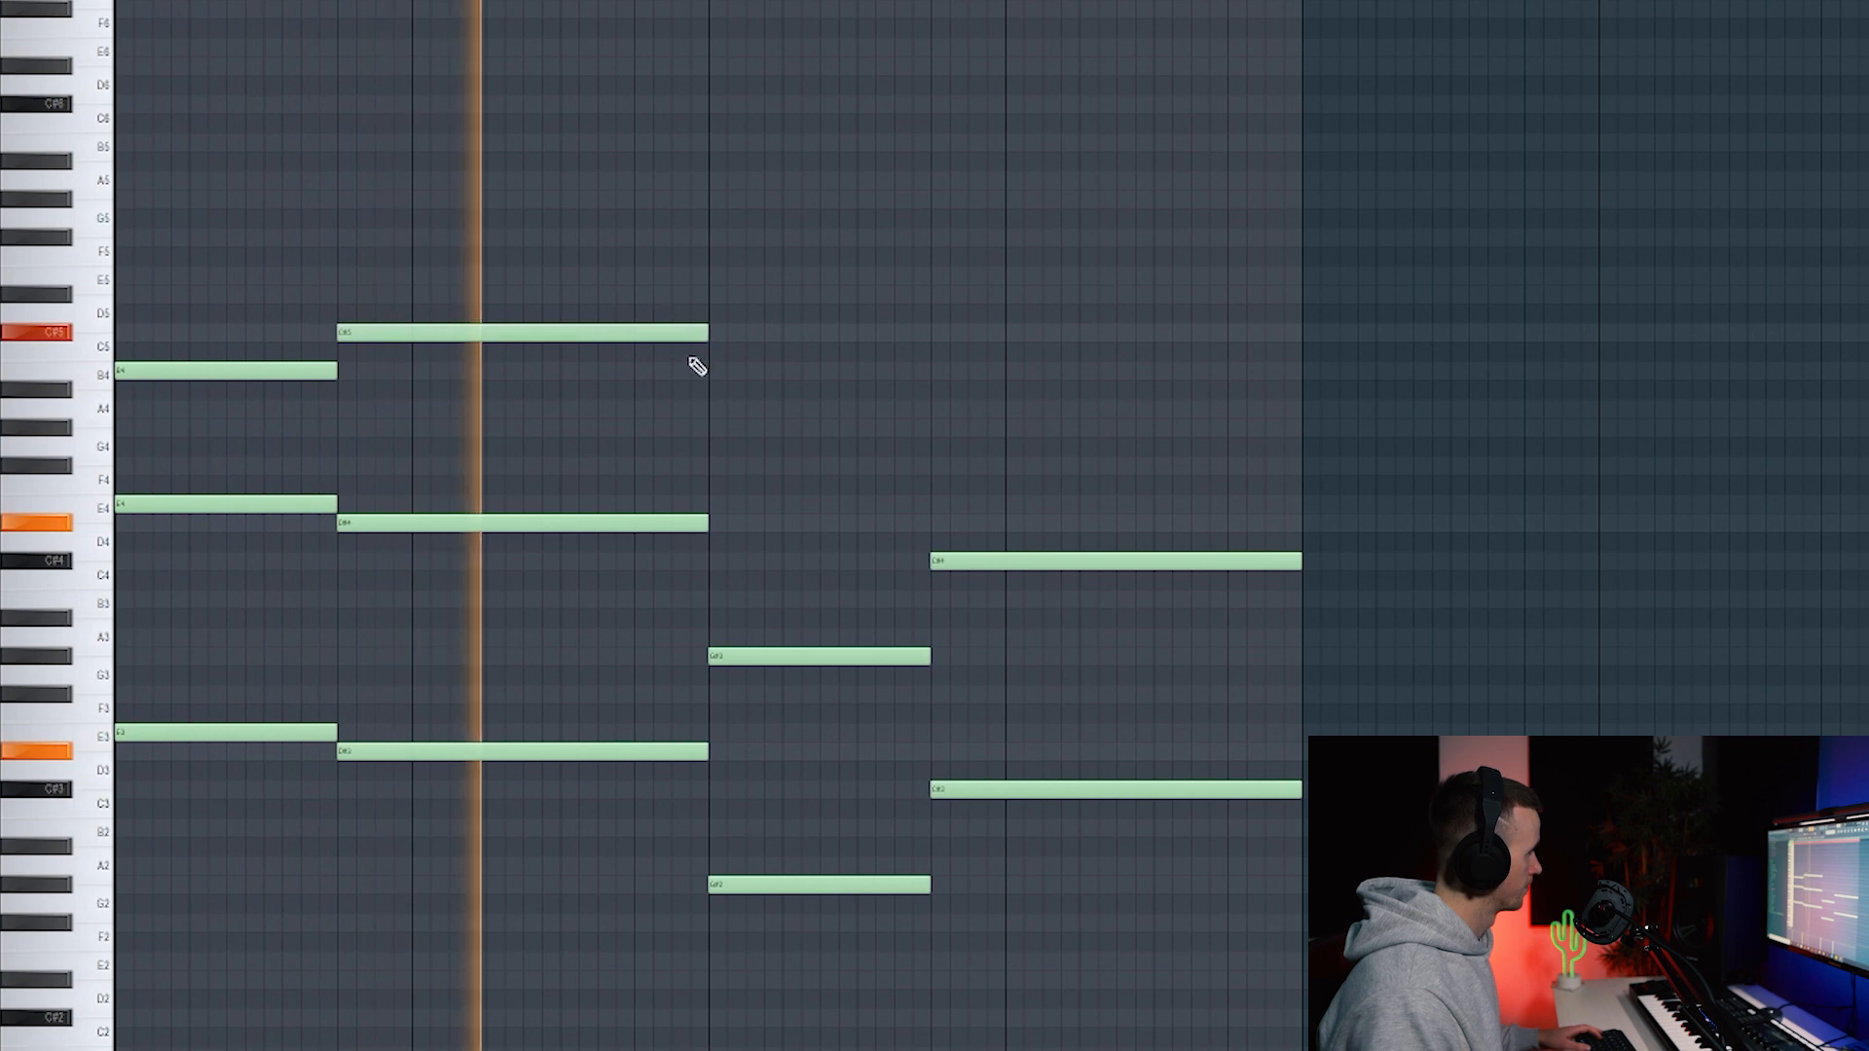
left_click(714, 430)
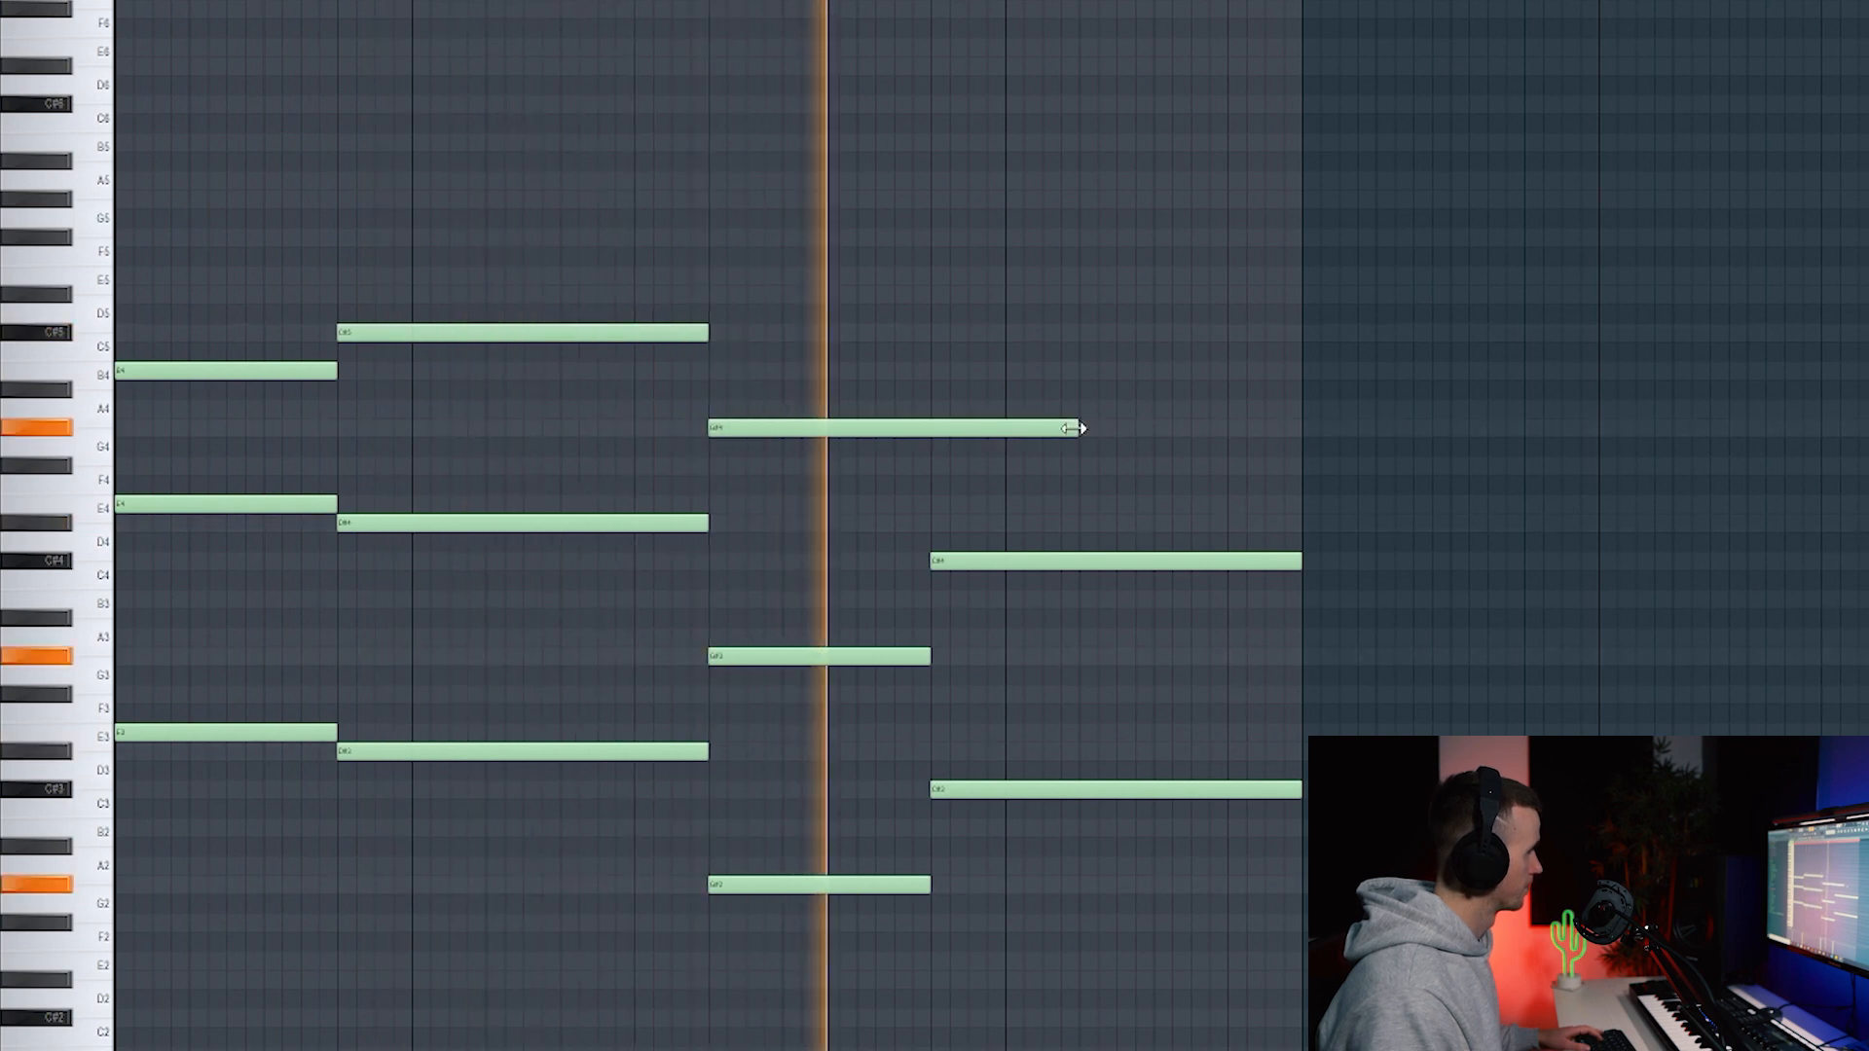
left_click_drag(1073, 429, 931, 429)
left_click_drag(768, 432, 764, 369)
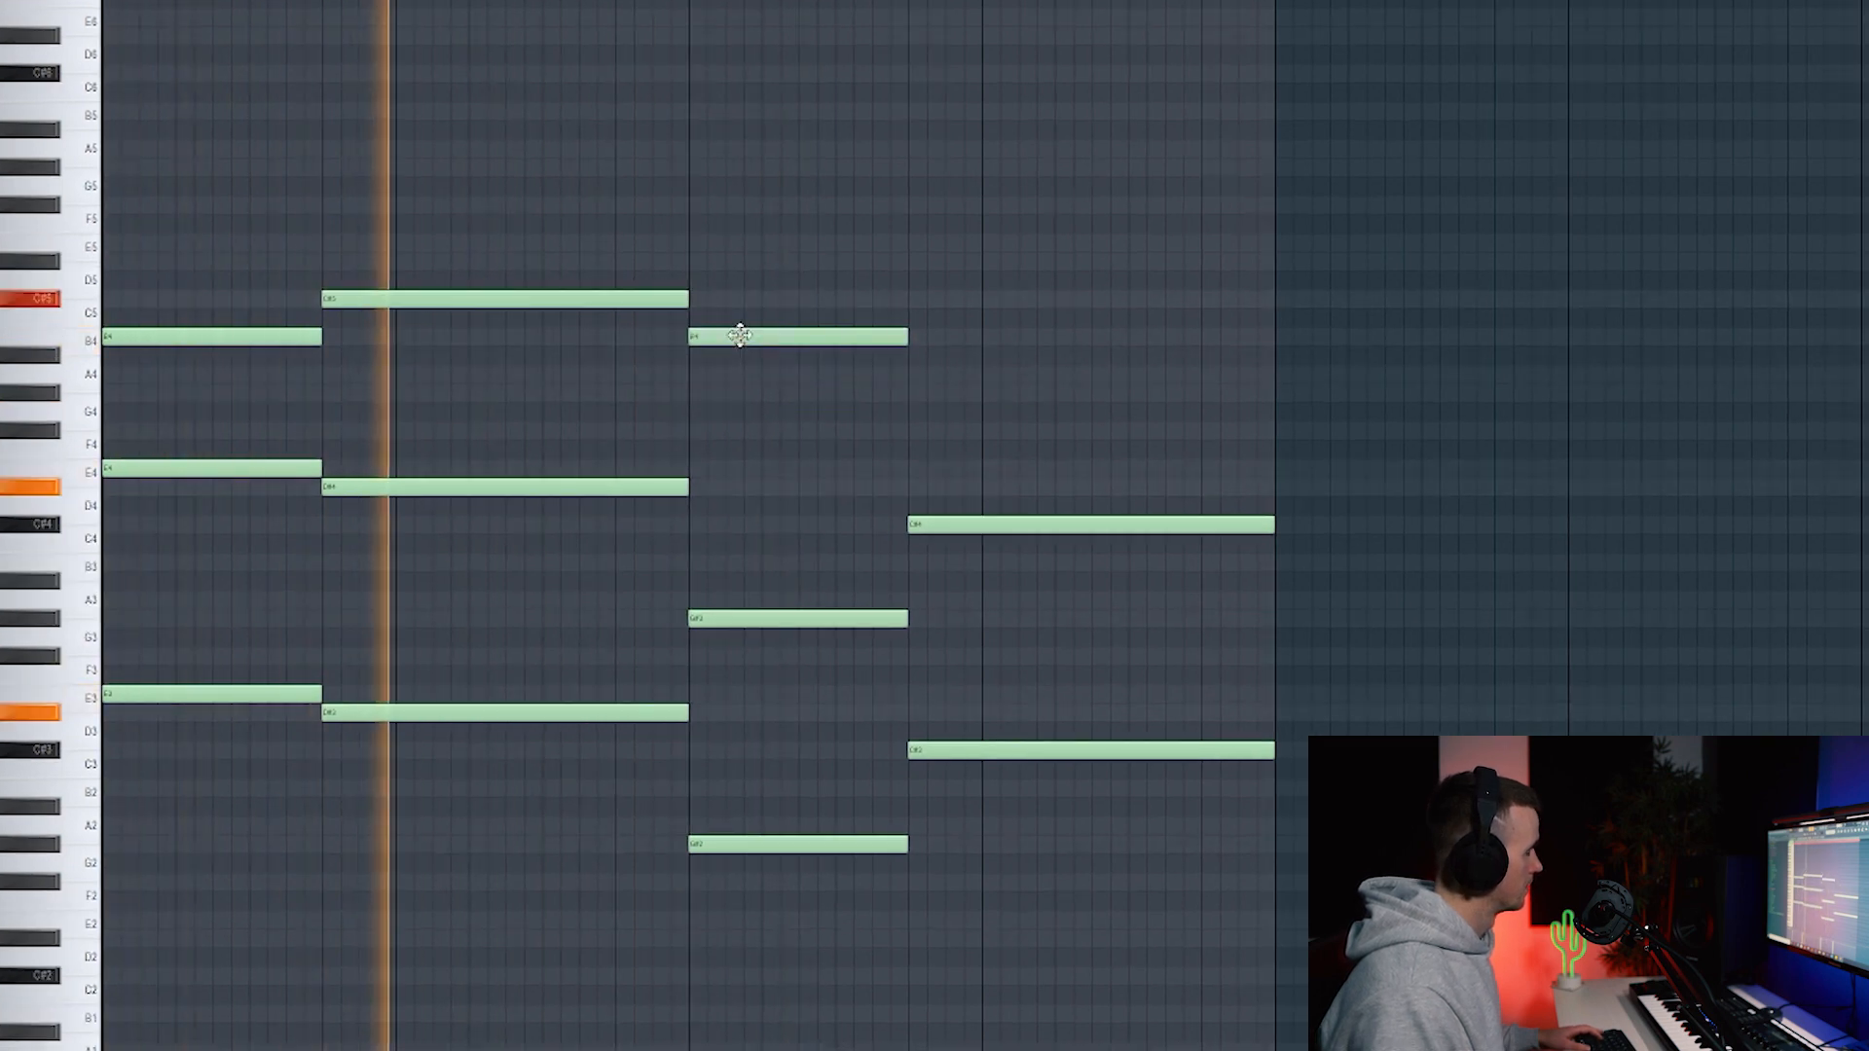
left_click(915, 377)
key("space")
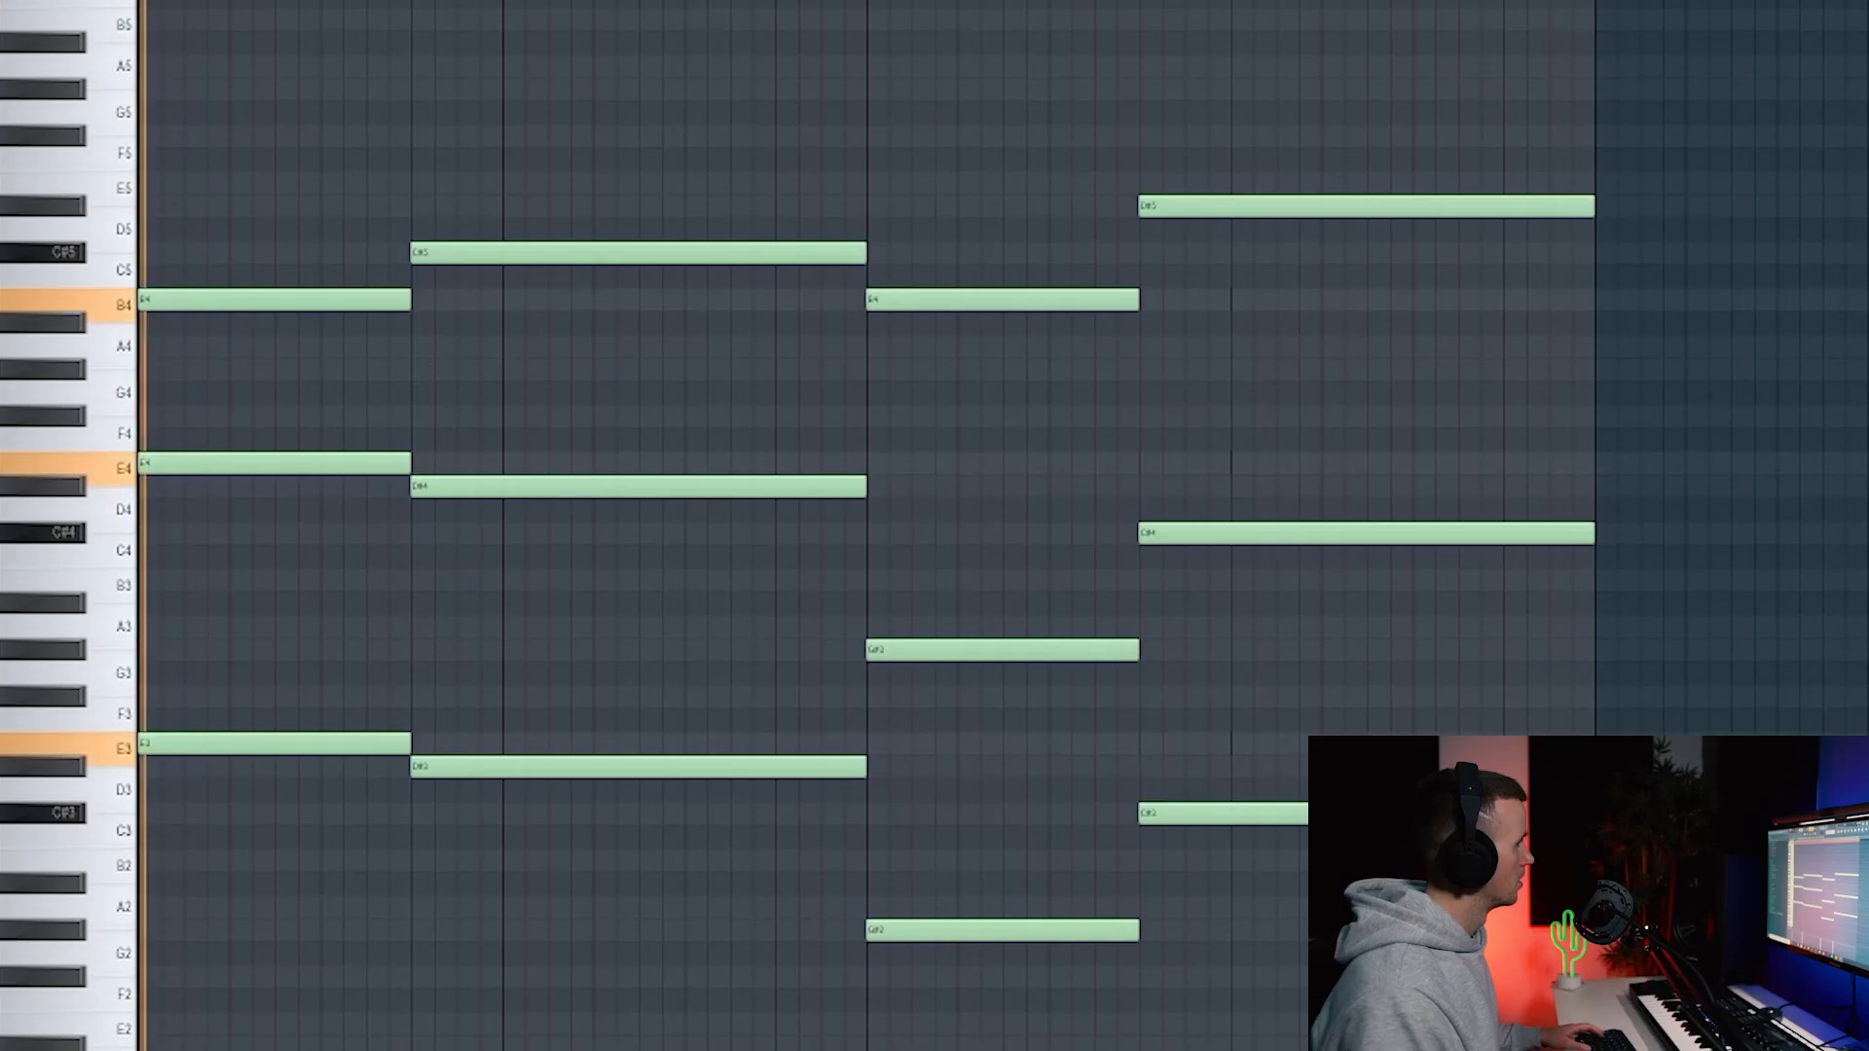
Add a G#4 note in the latter part of the second chord and an F#4 note across the whole fourth chord
left_click(597, 369)
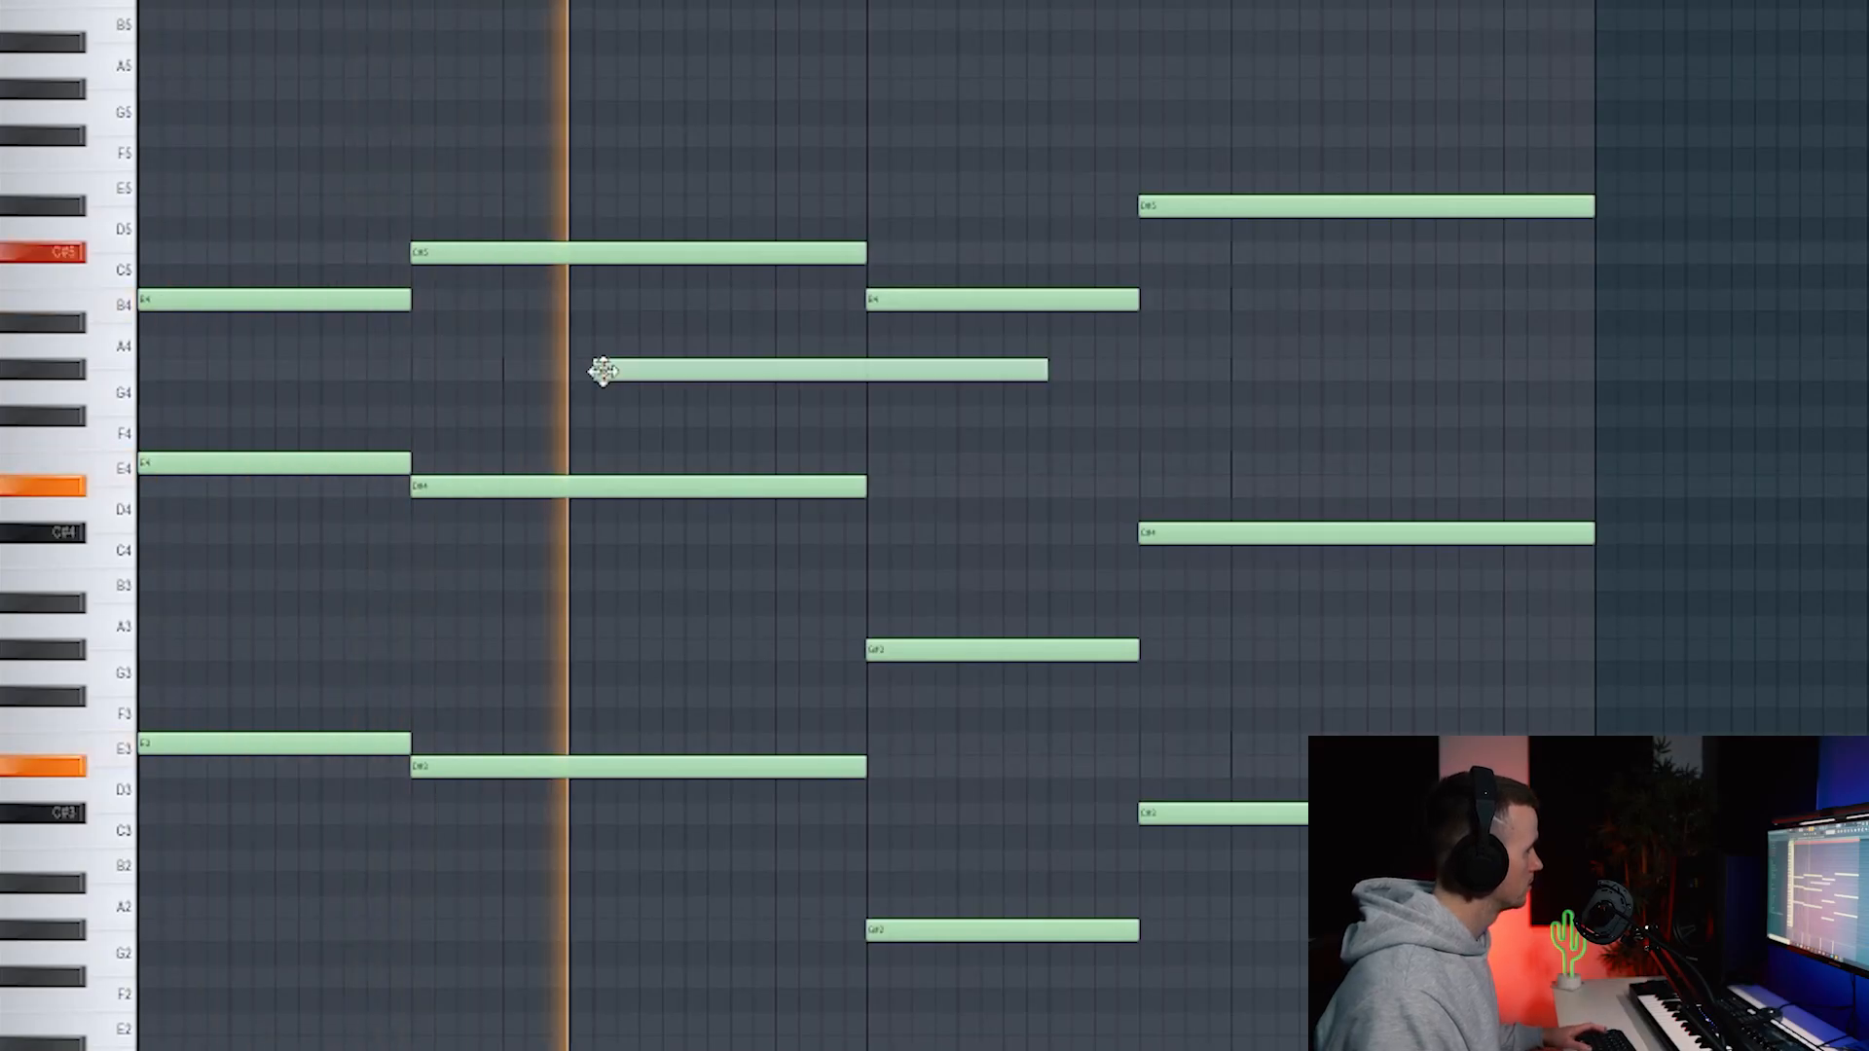
left_click_drag(1041, 372, 867, 373)
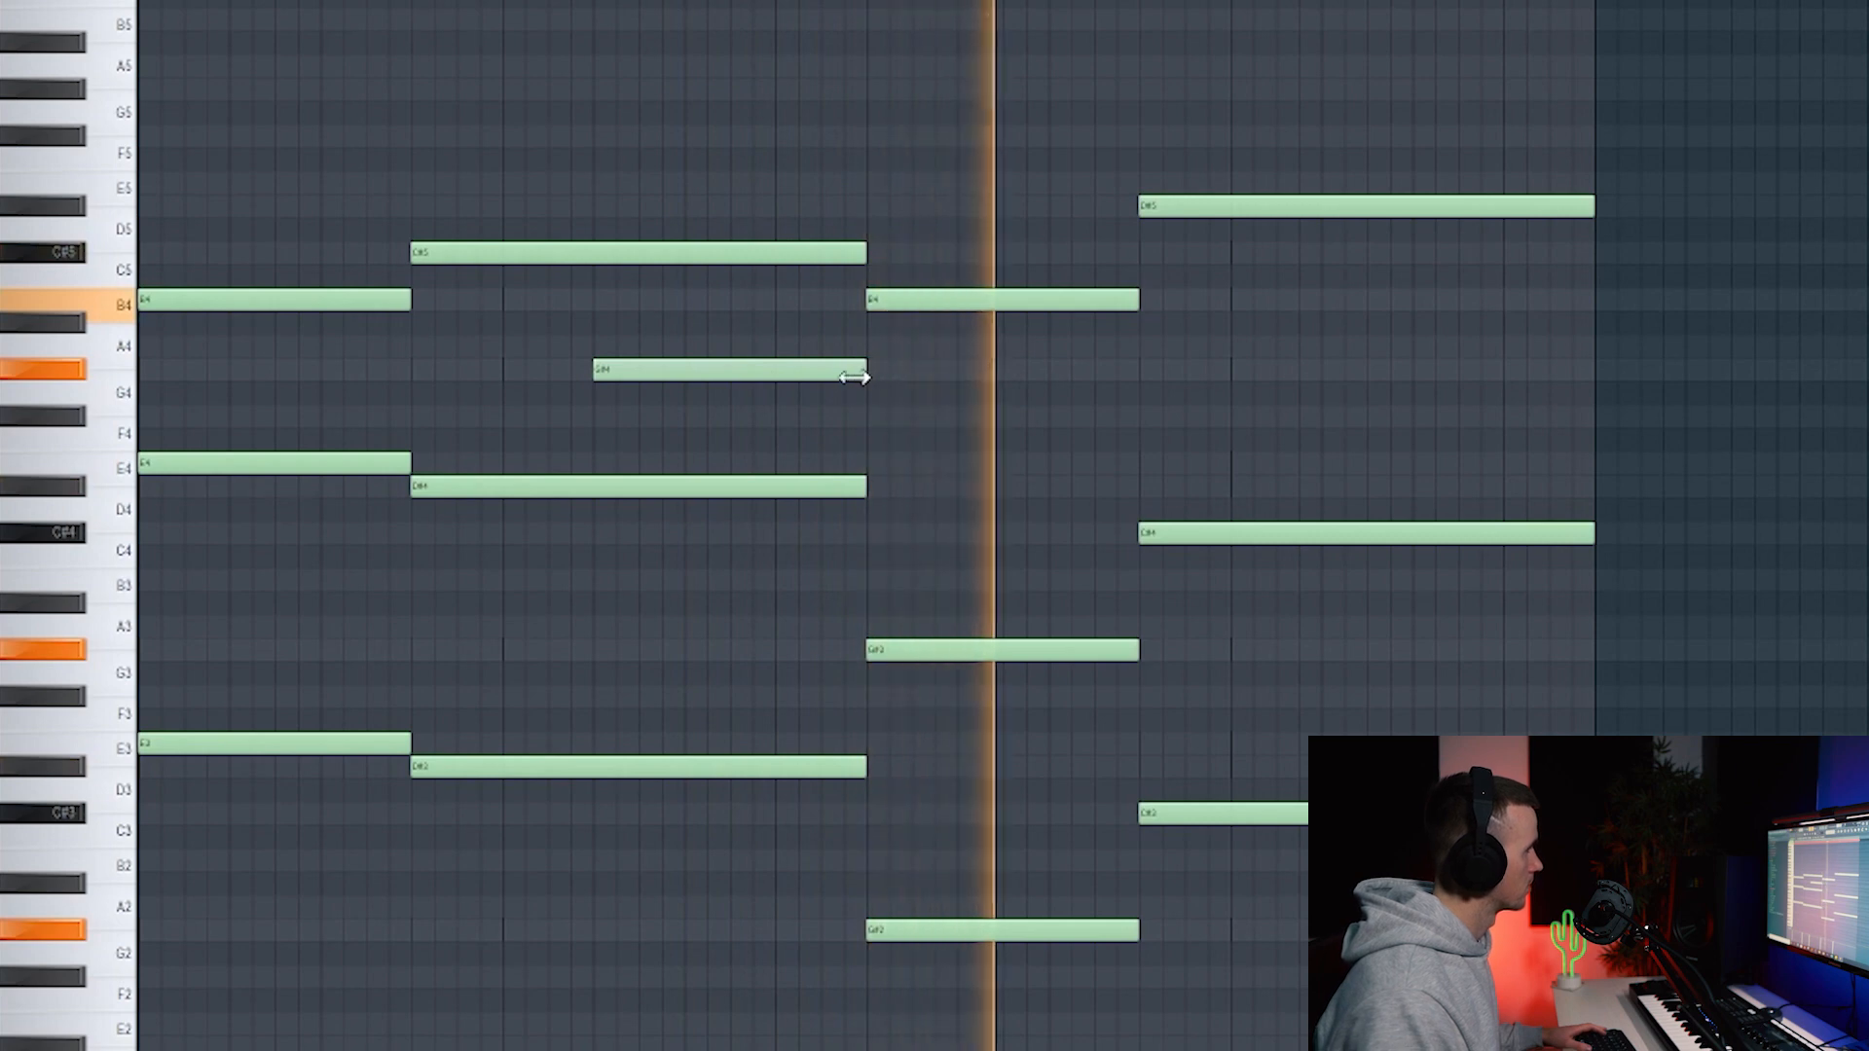
left_click(1320, 344)
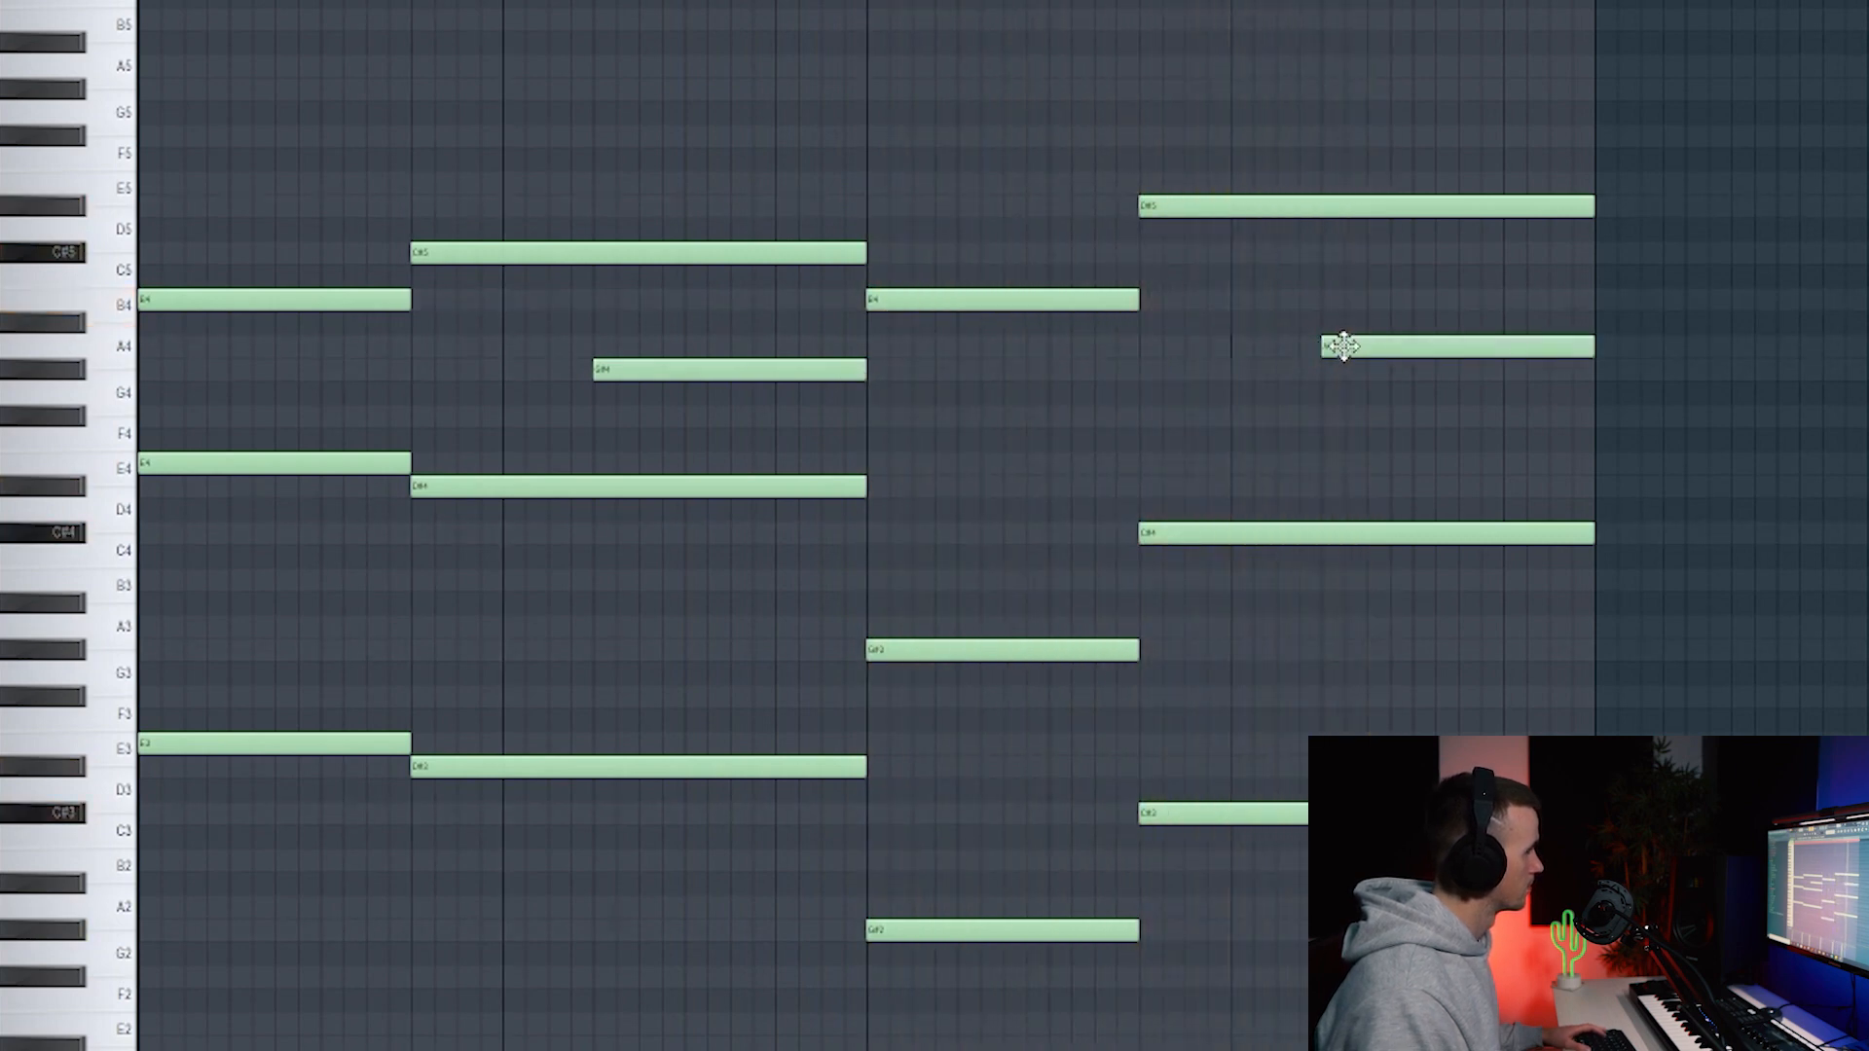
right_click(1339, 344)
left_click(1149, 462)
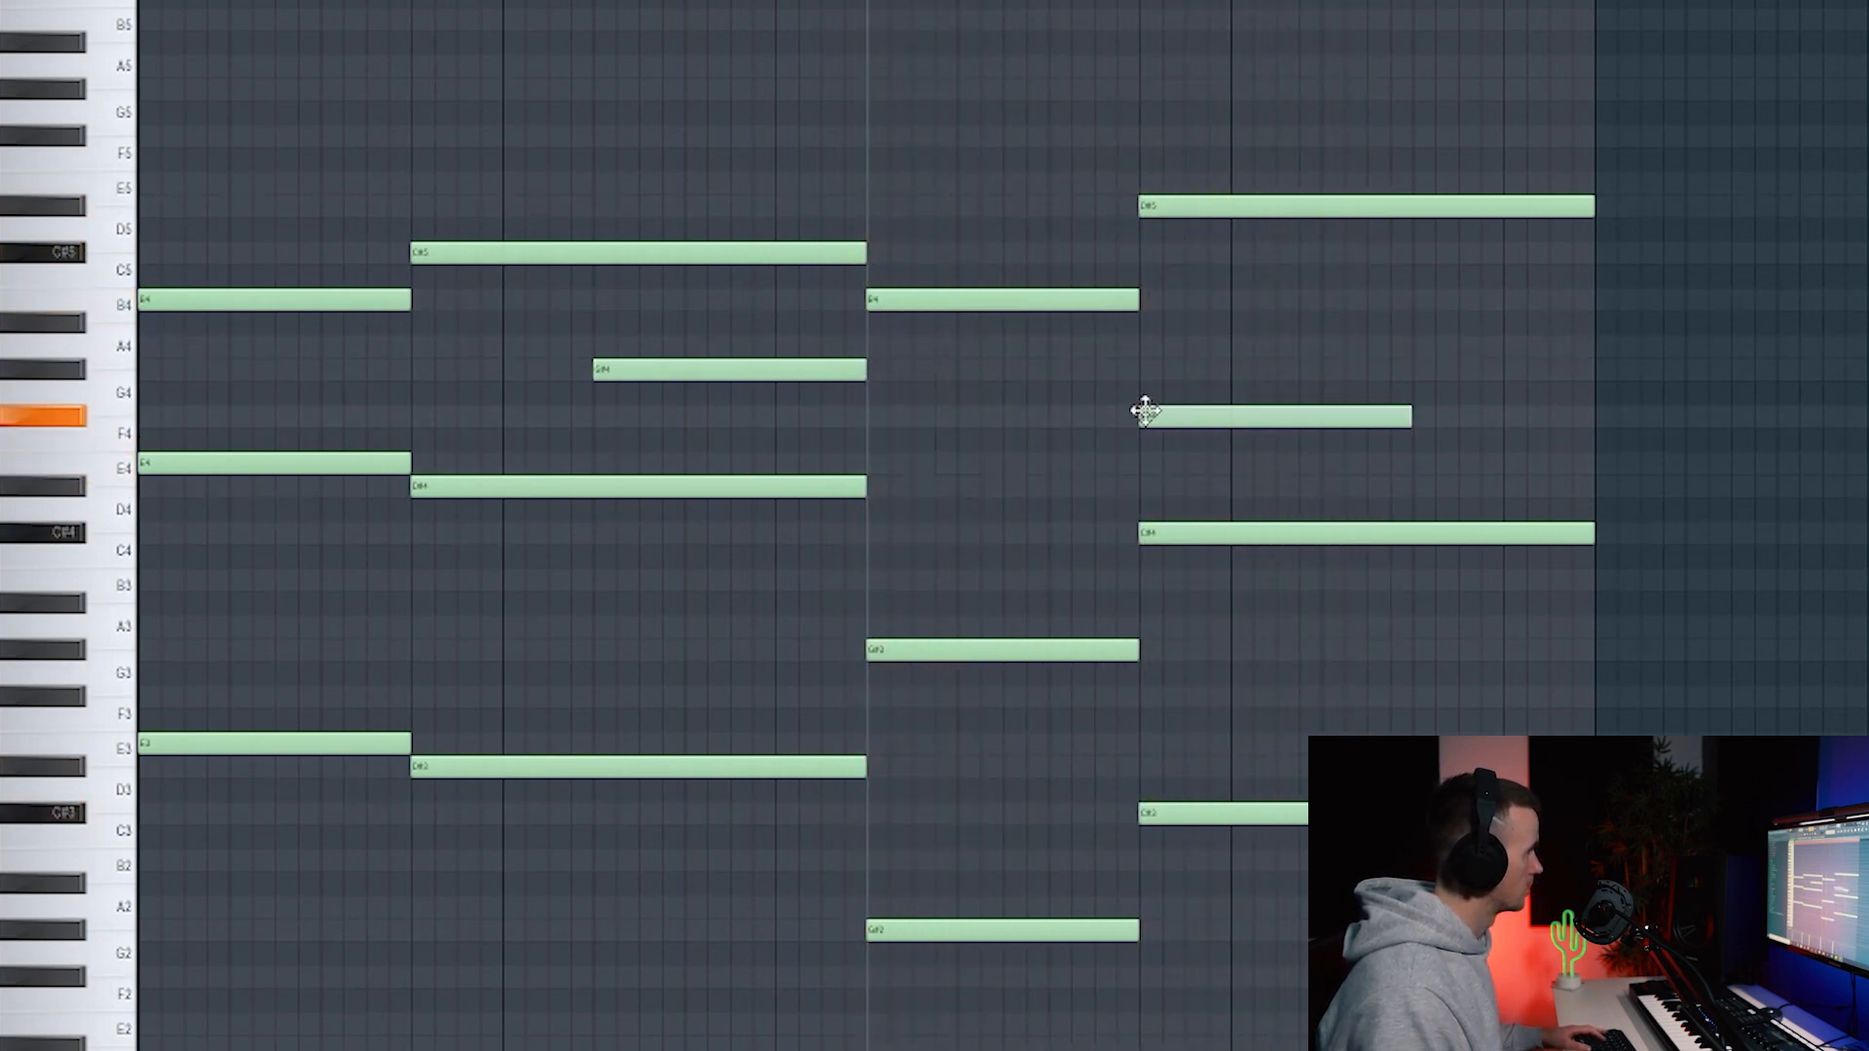
left_click_drag(1431, 423, 1591, 434)
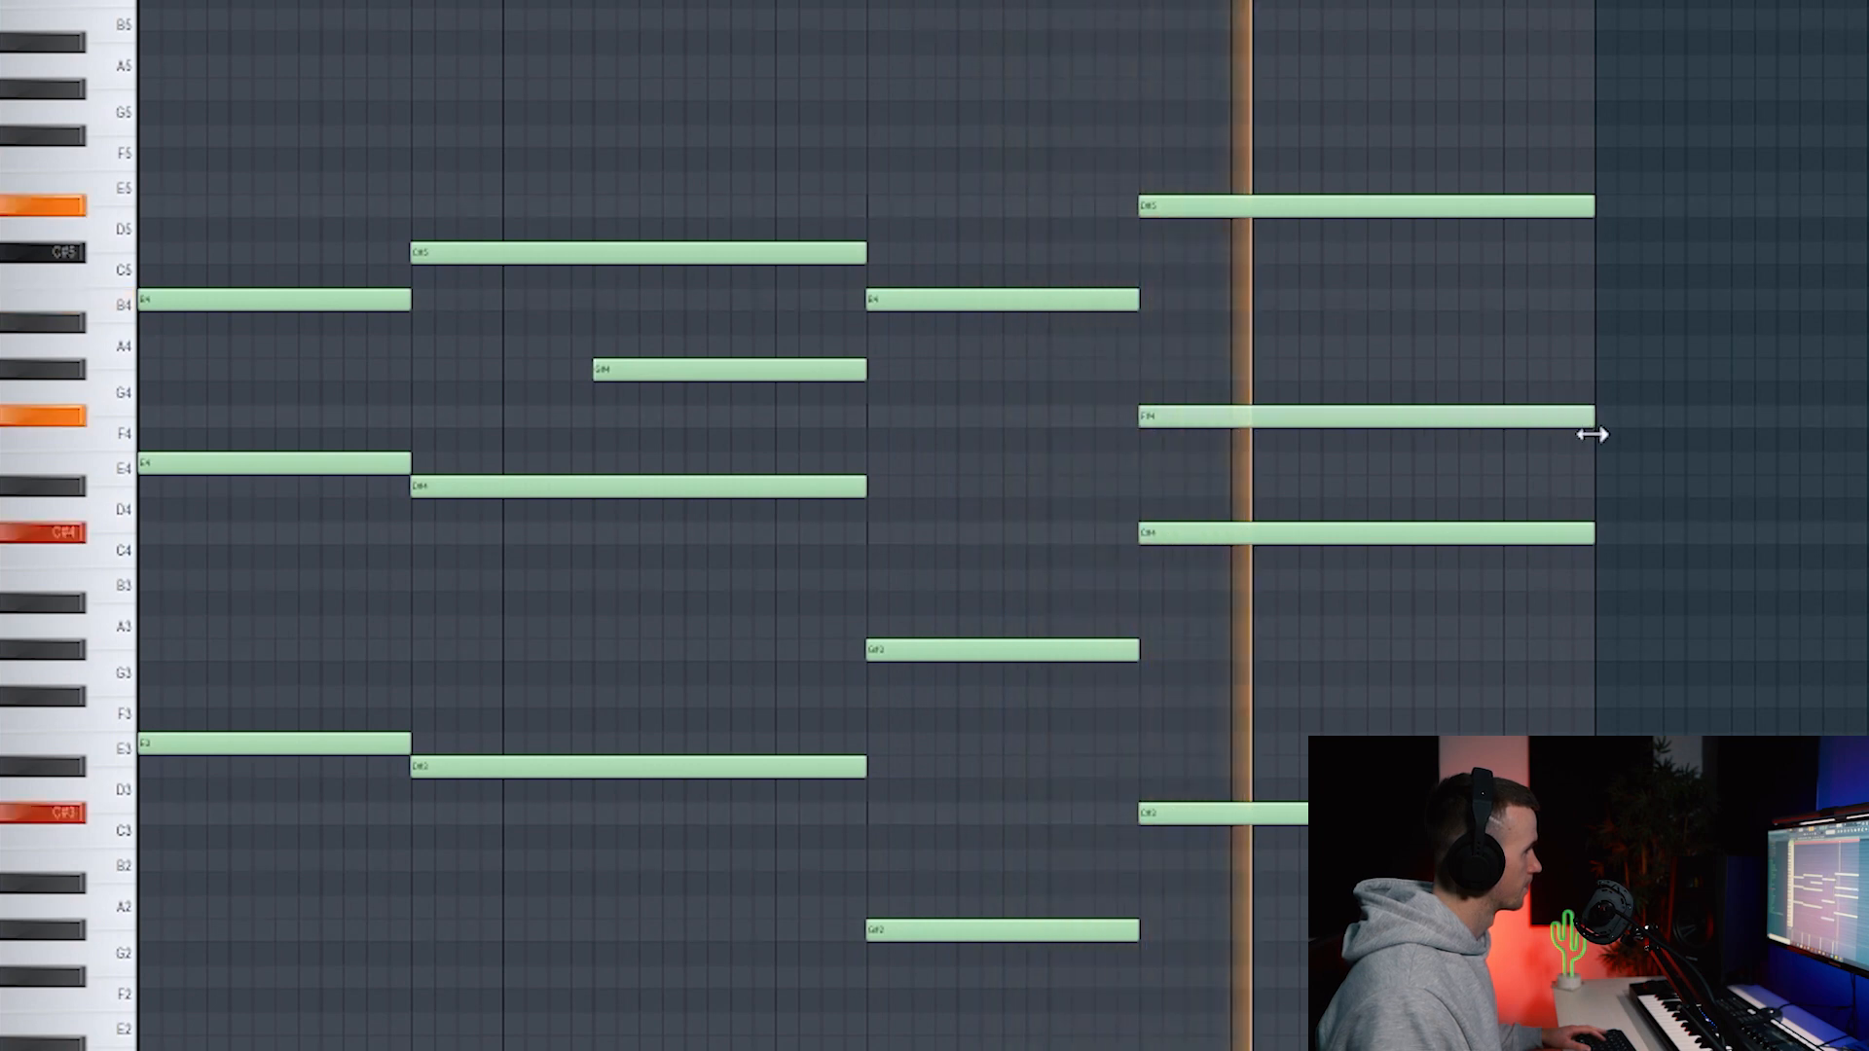
Lower the fourth chord's two C# bass notes to B3 and B2
key("space")
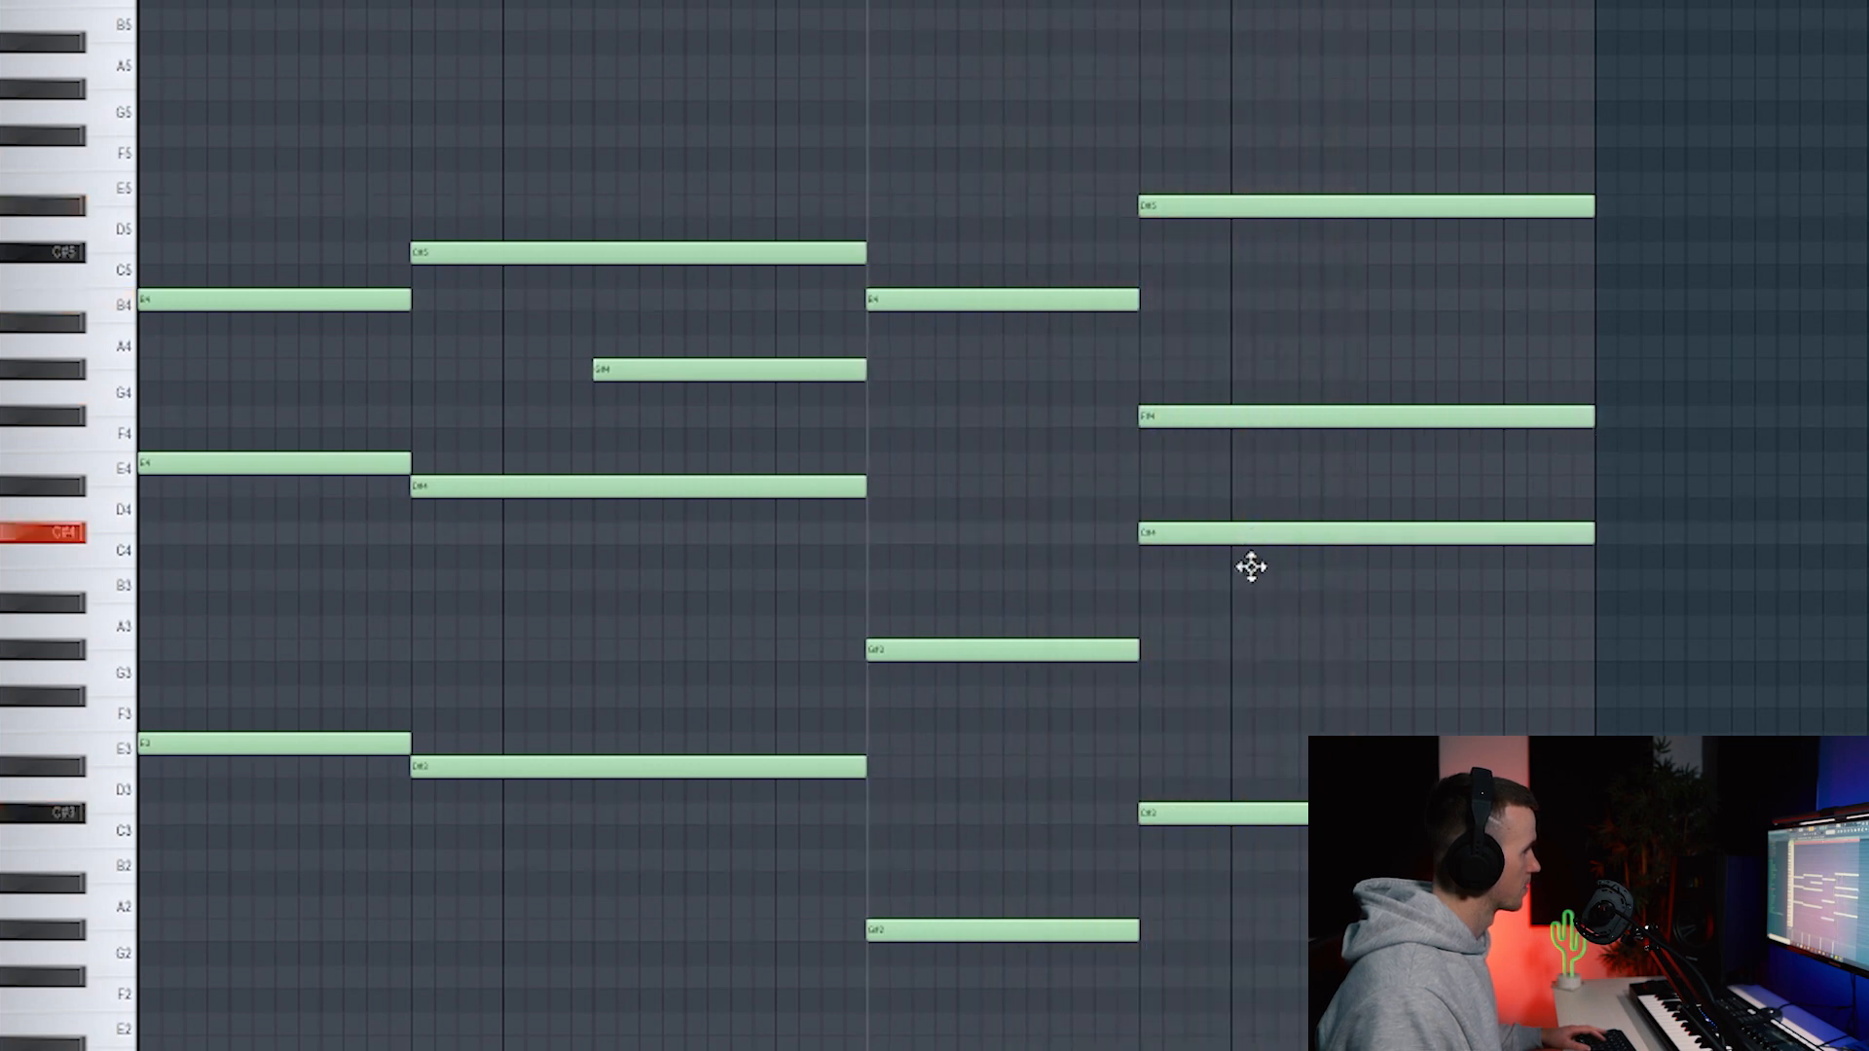
key("space")
left_click_drag(1304, 815, 1305, 867)
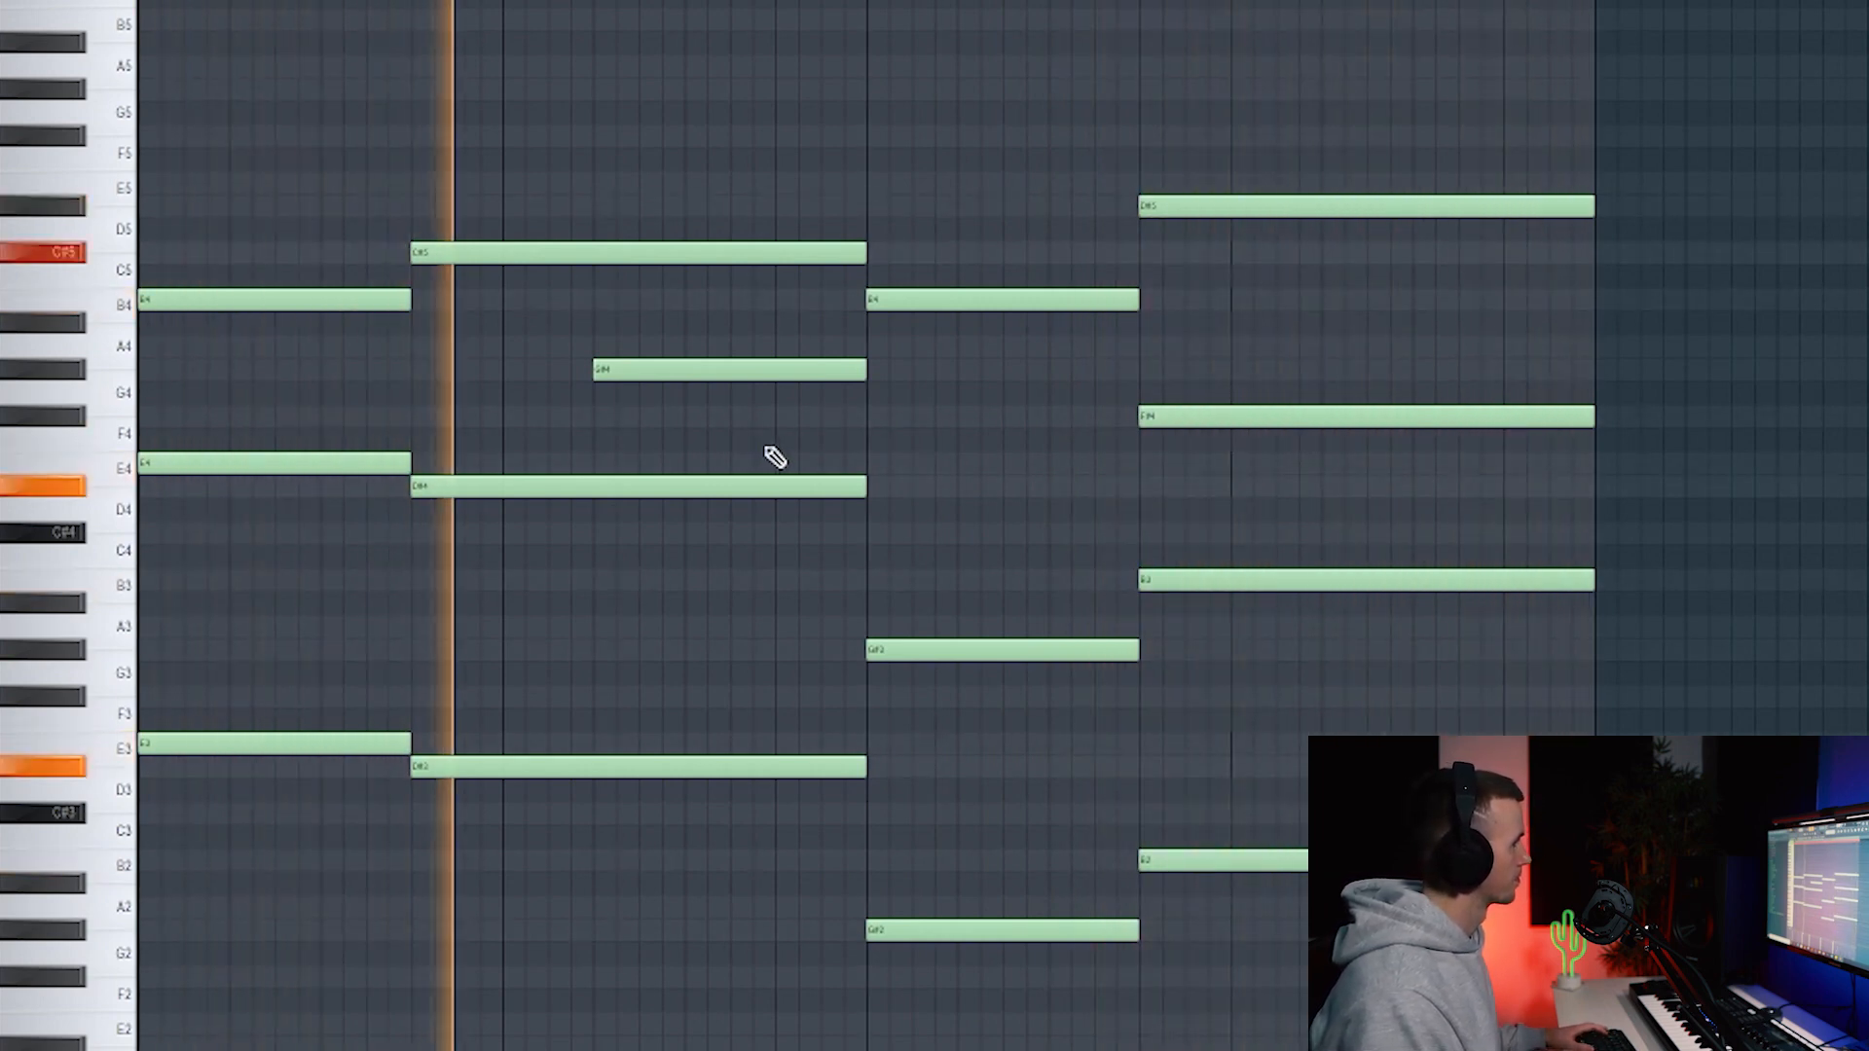
Add a short E4 at the end of the second chord and an E5 at the end of the fourth, trimming the D#5 before it
left_click_drag(769, 440, 892, 474)
left_click_drag(1226, 466, 866, 481)
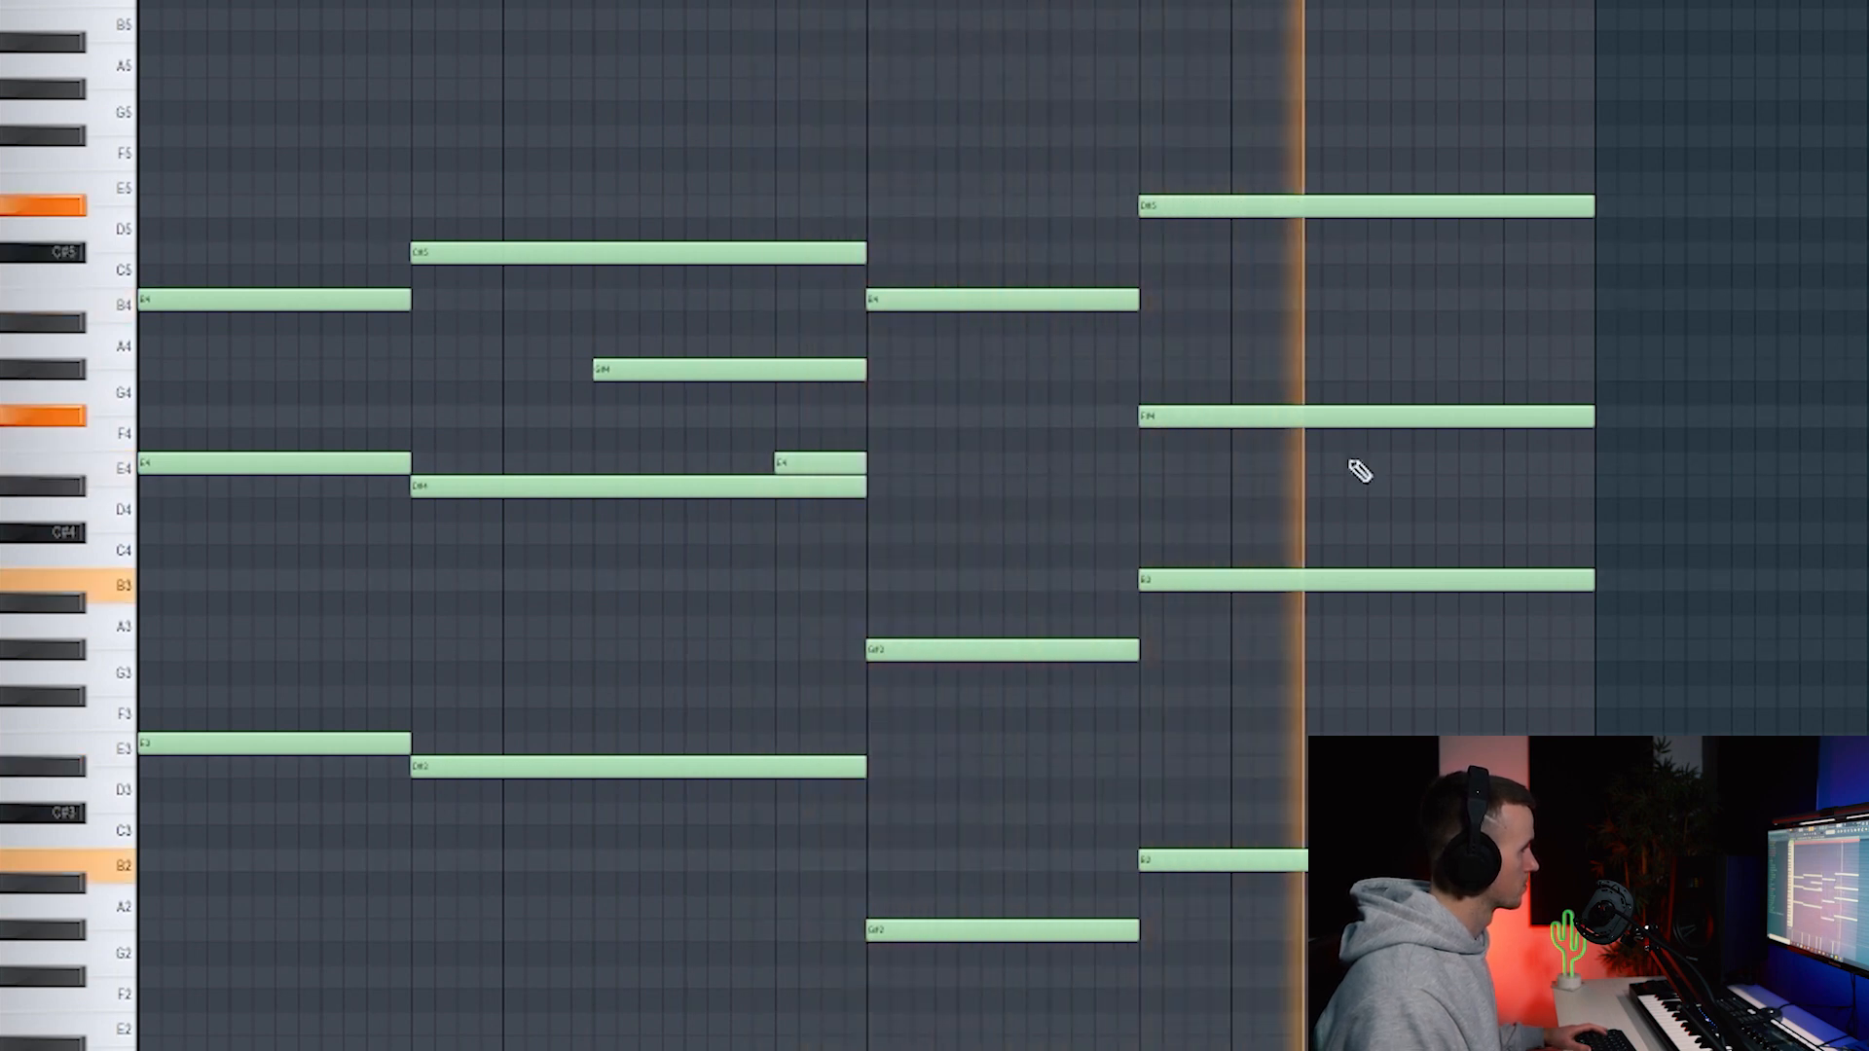
left_click(1421, 183)
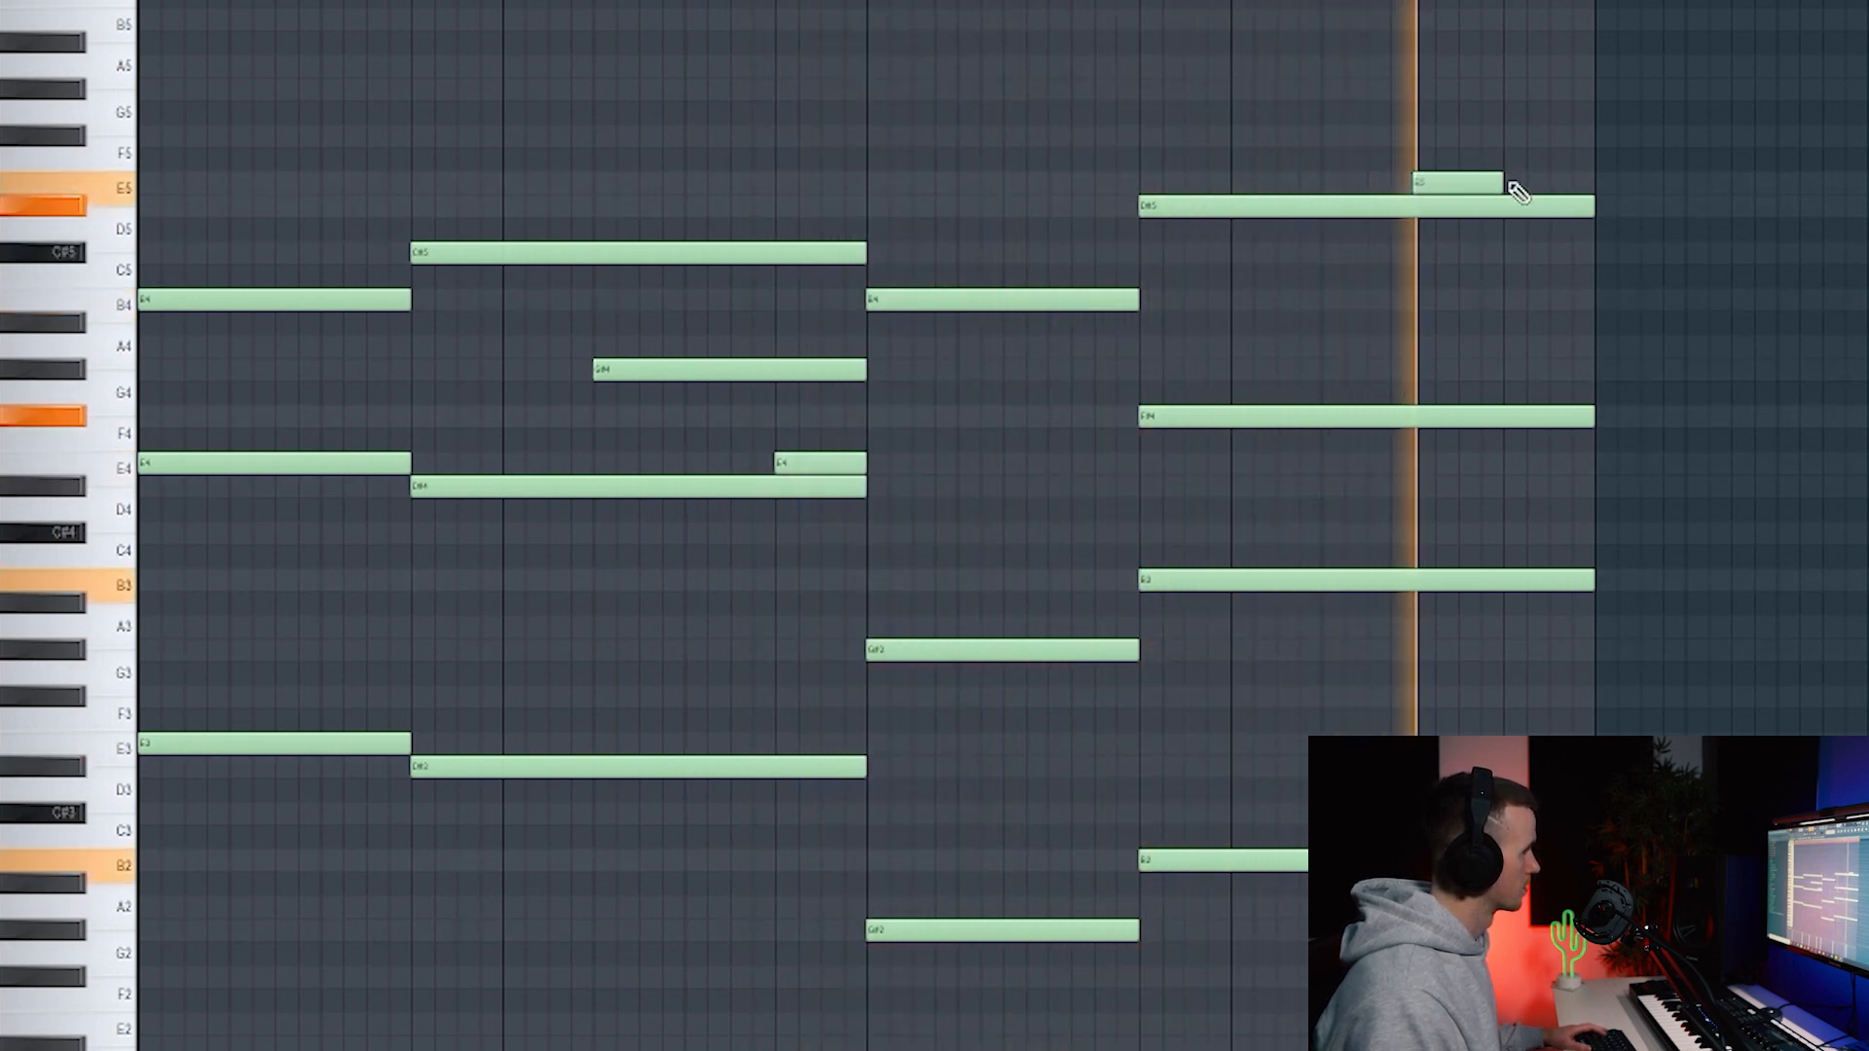
left_click_drag(1506, 179, 1597, 179)
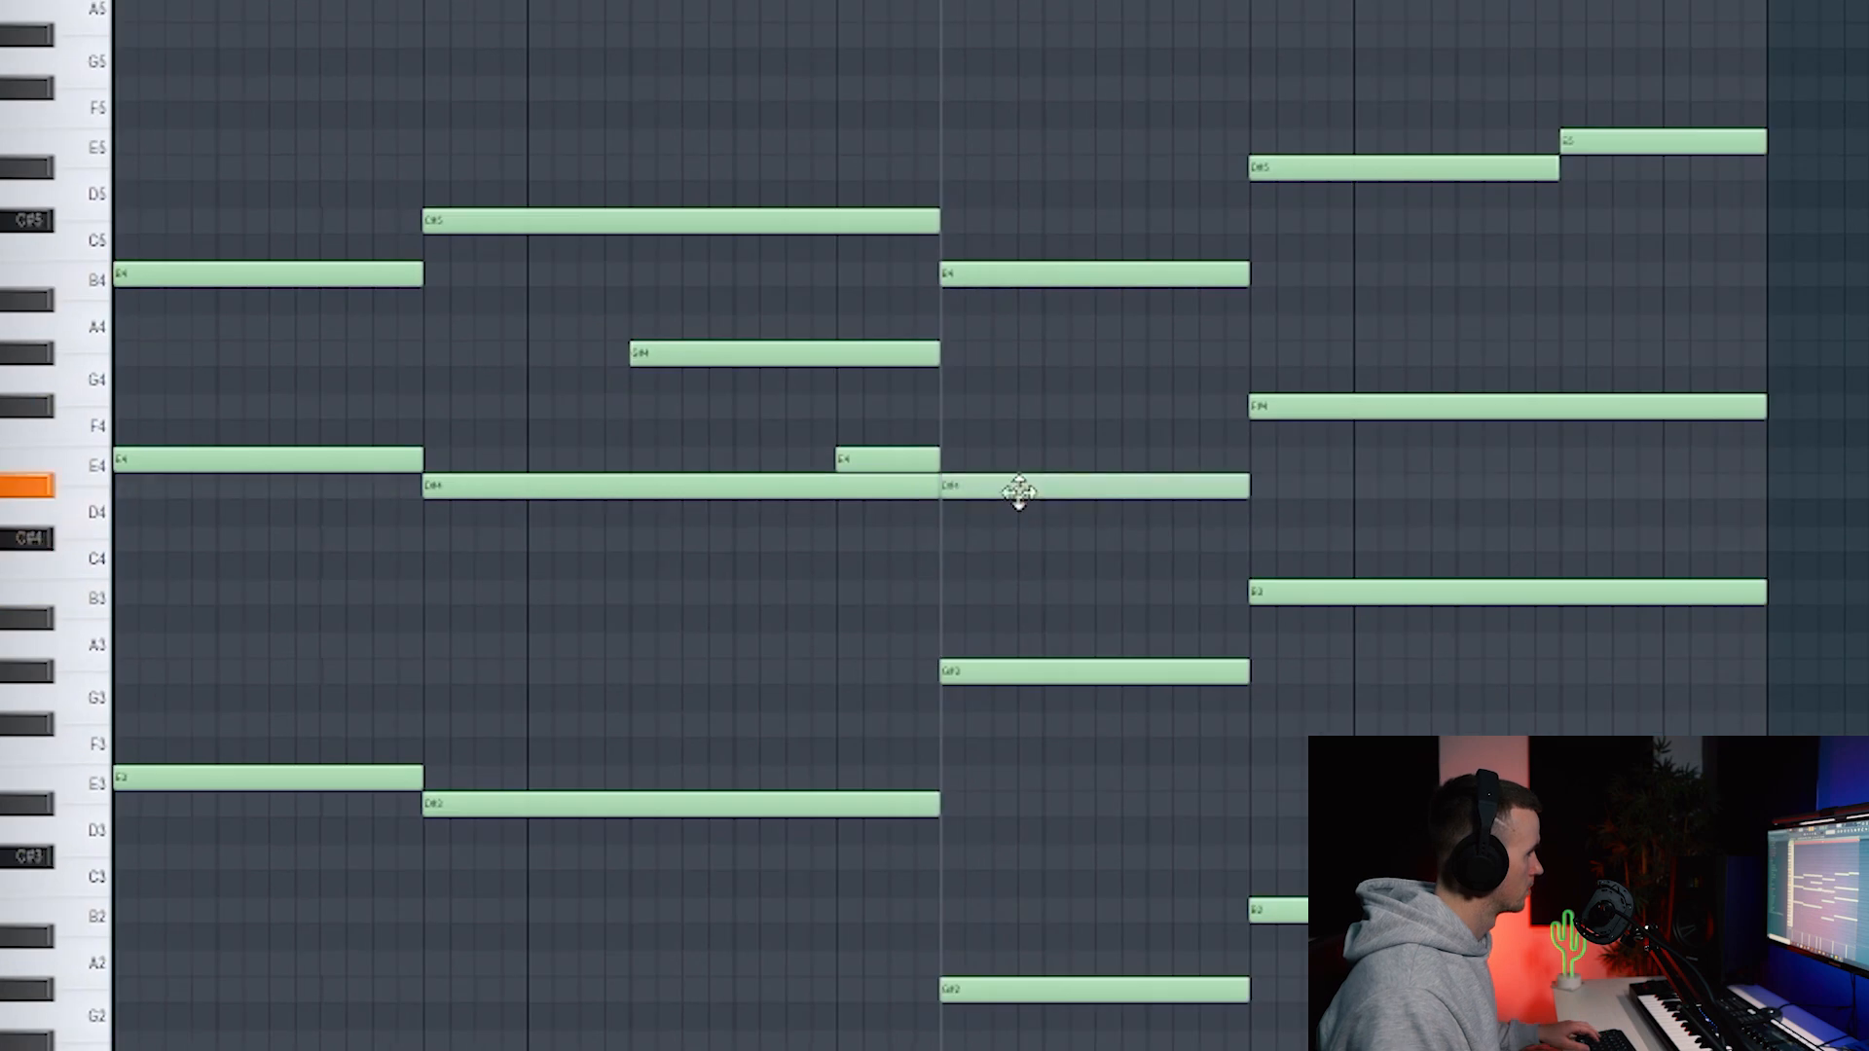
Place a D#4 note across the third chord and audition it against playback
key("space")
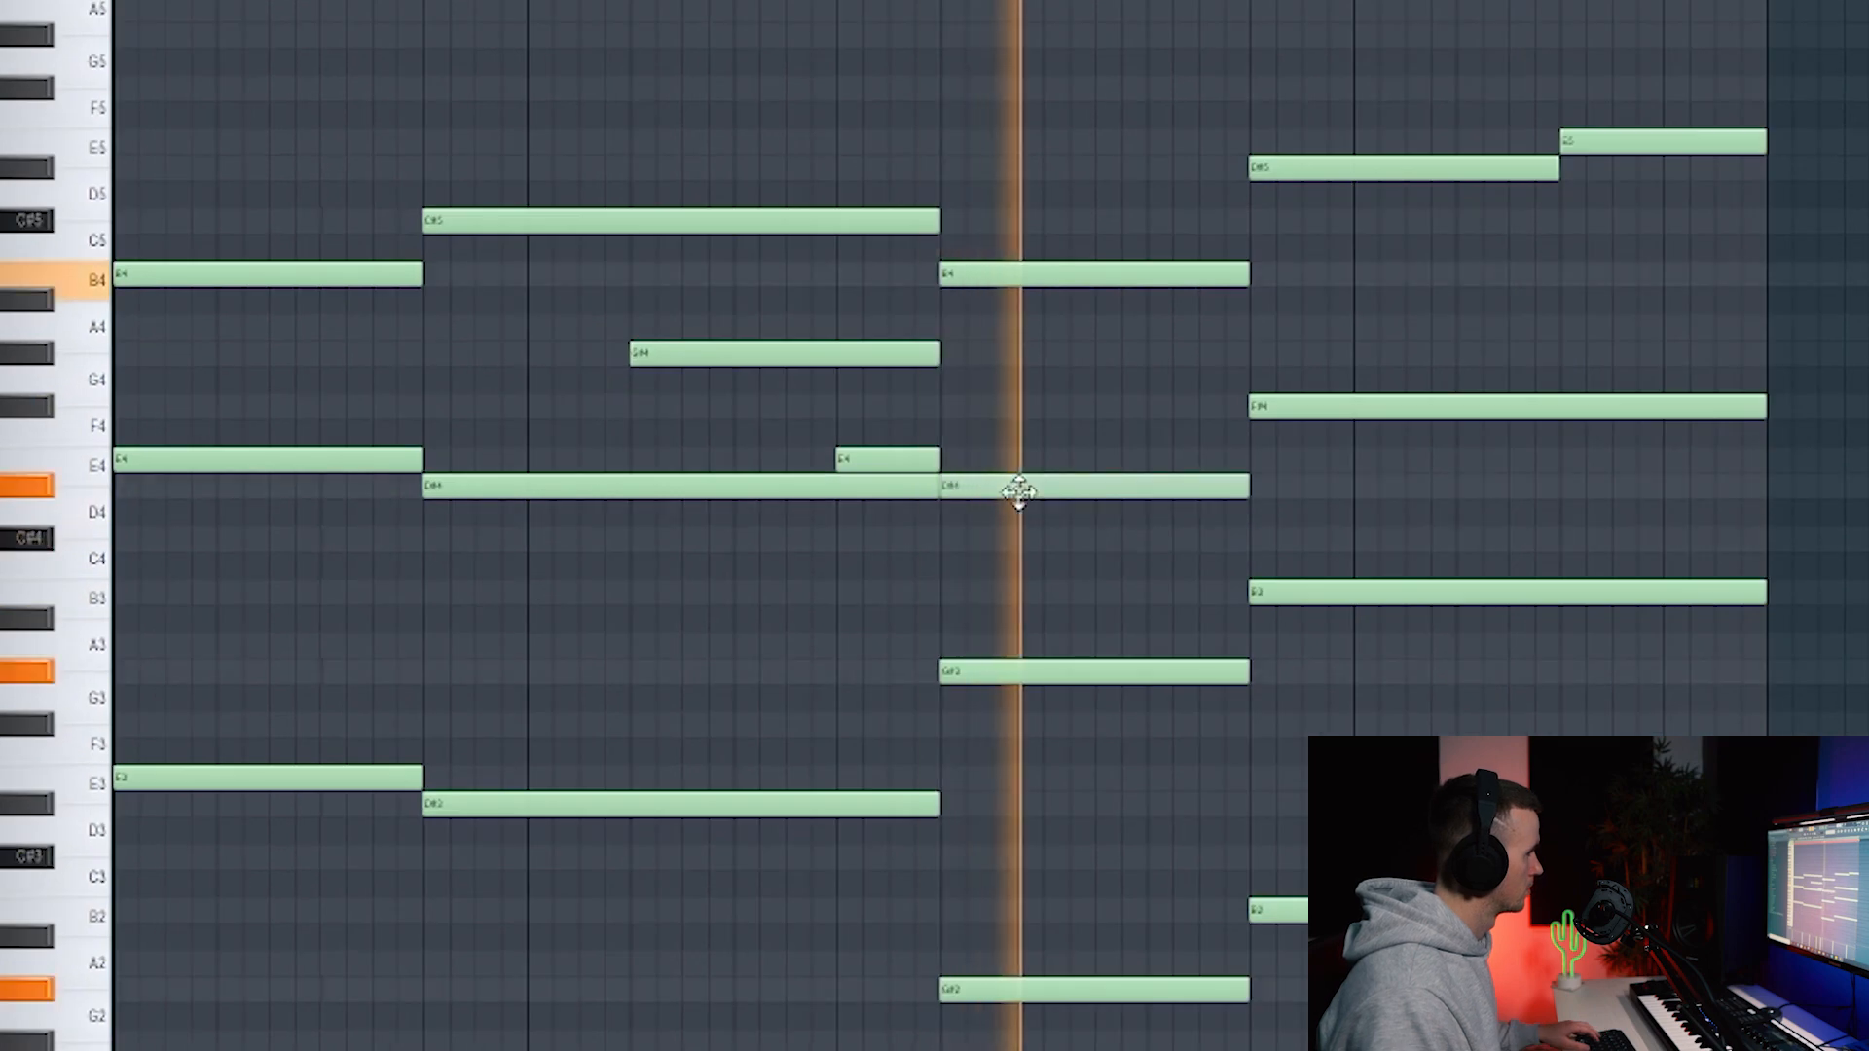
key("space")
key("space")
mouse_move(1019, 491)
left_mouse_down()
mouse_move(1018, 467)
mouse_move(1024, 506)
left_mouse_up()
key("space")
key("space")
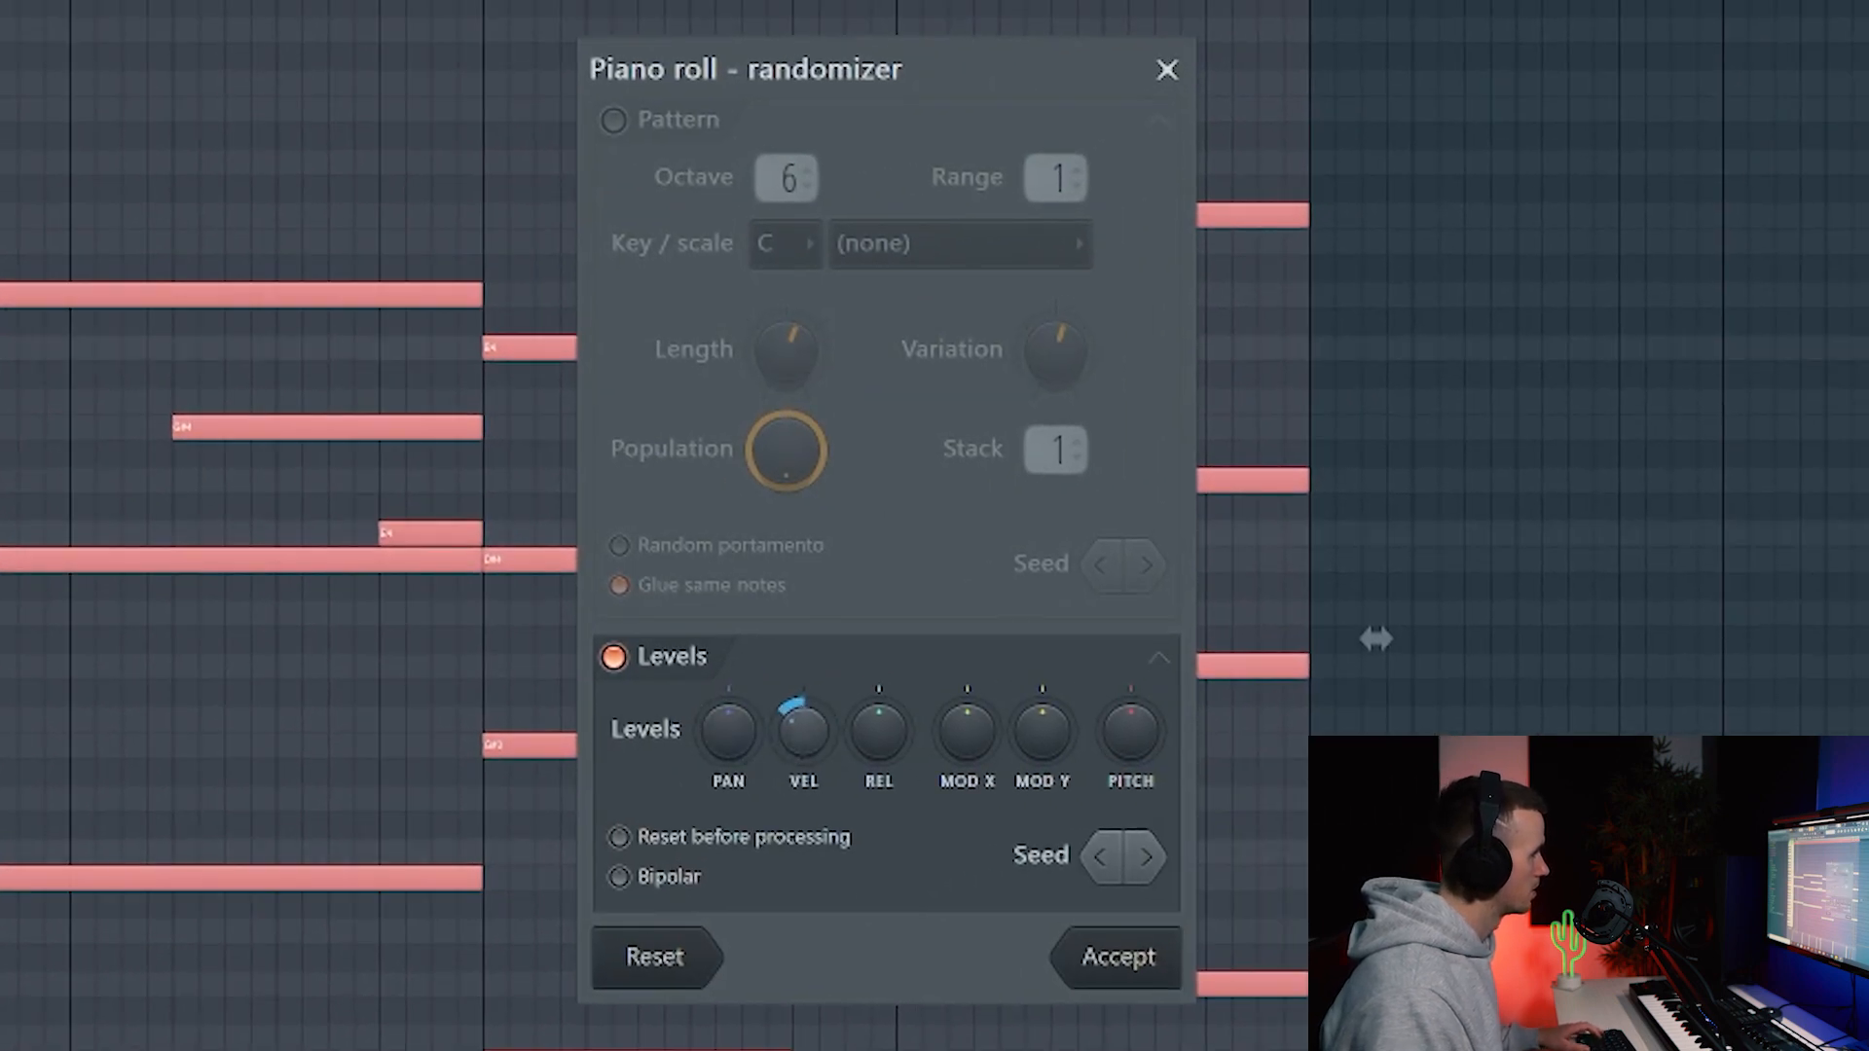
Apply velocity randomization to all the notes without generating a new pattern
left_click(1163, 978)
left_click(1081, 853, "ctrl")
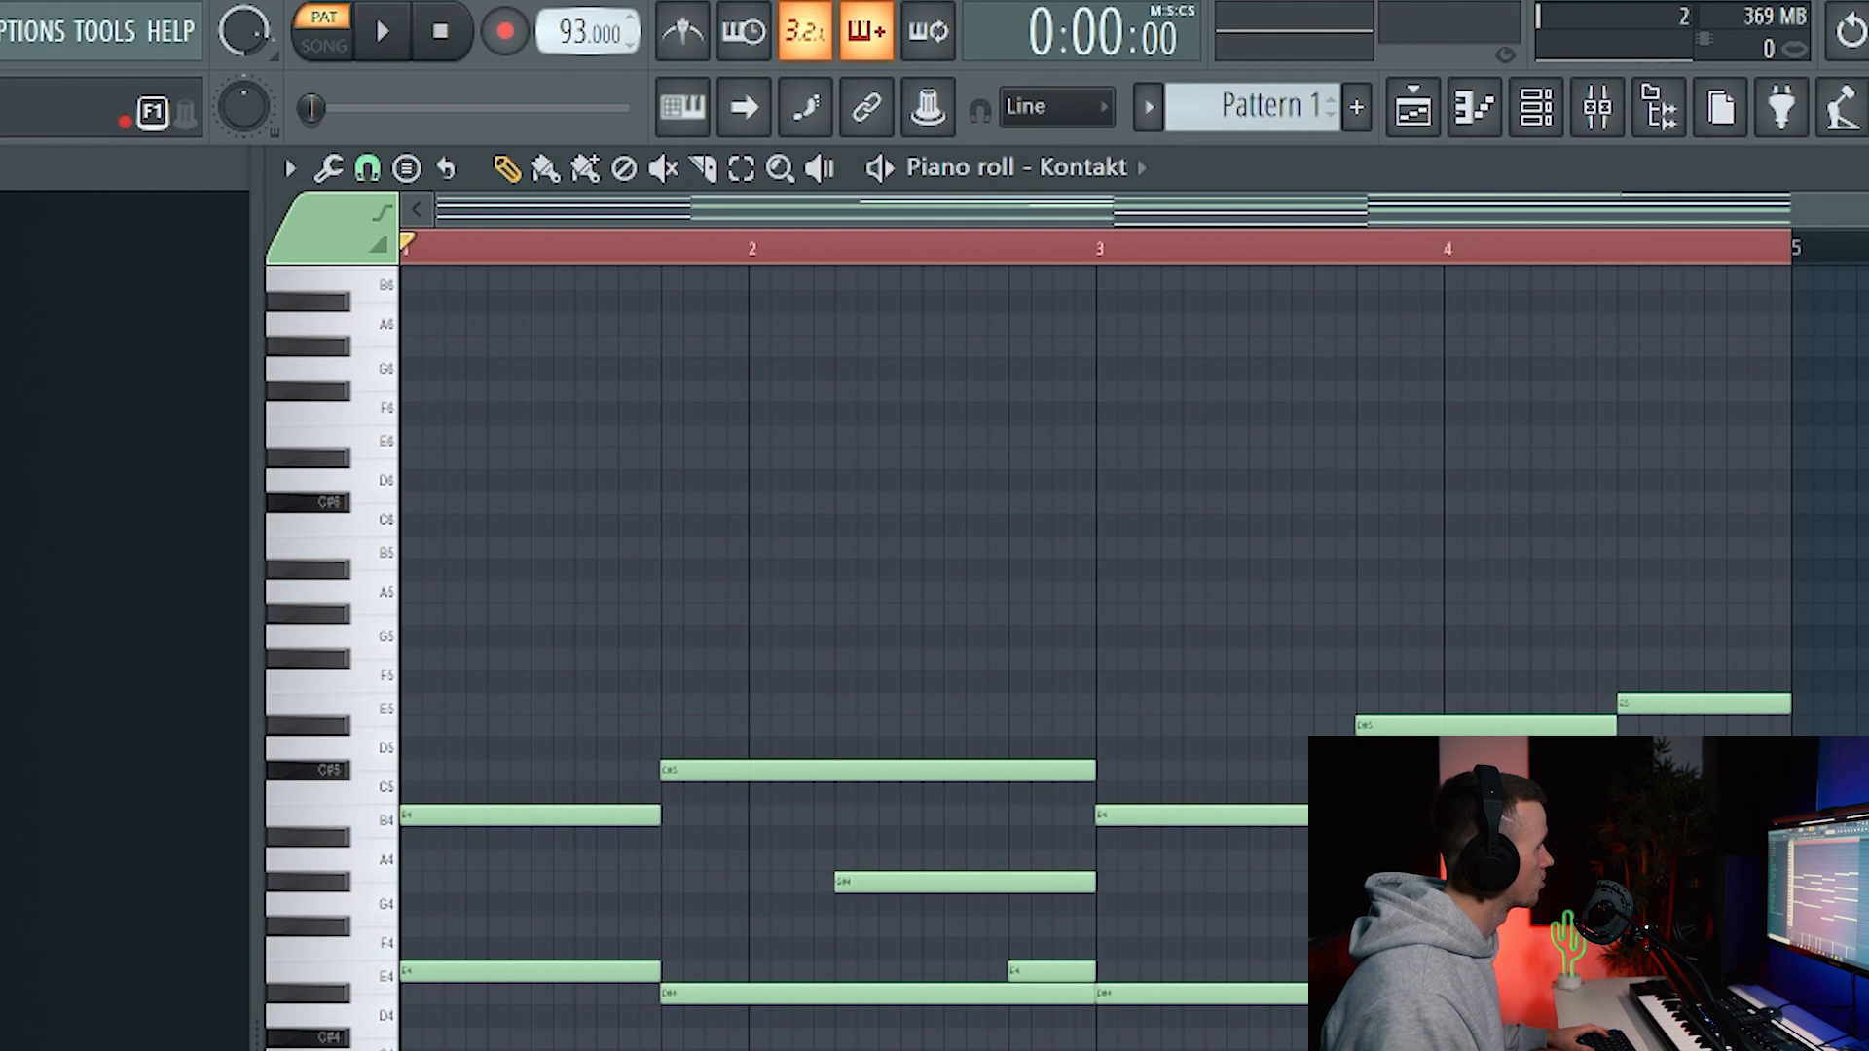
Time-scale all the notes together so the progression ends about two-thirds through bar 3, and play it back
key("ctrl+a")
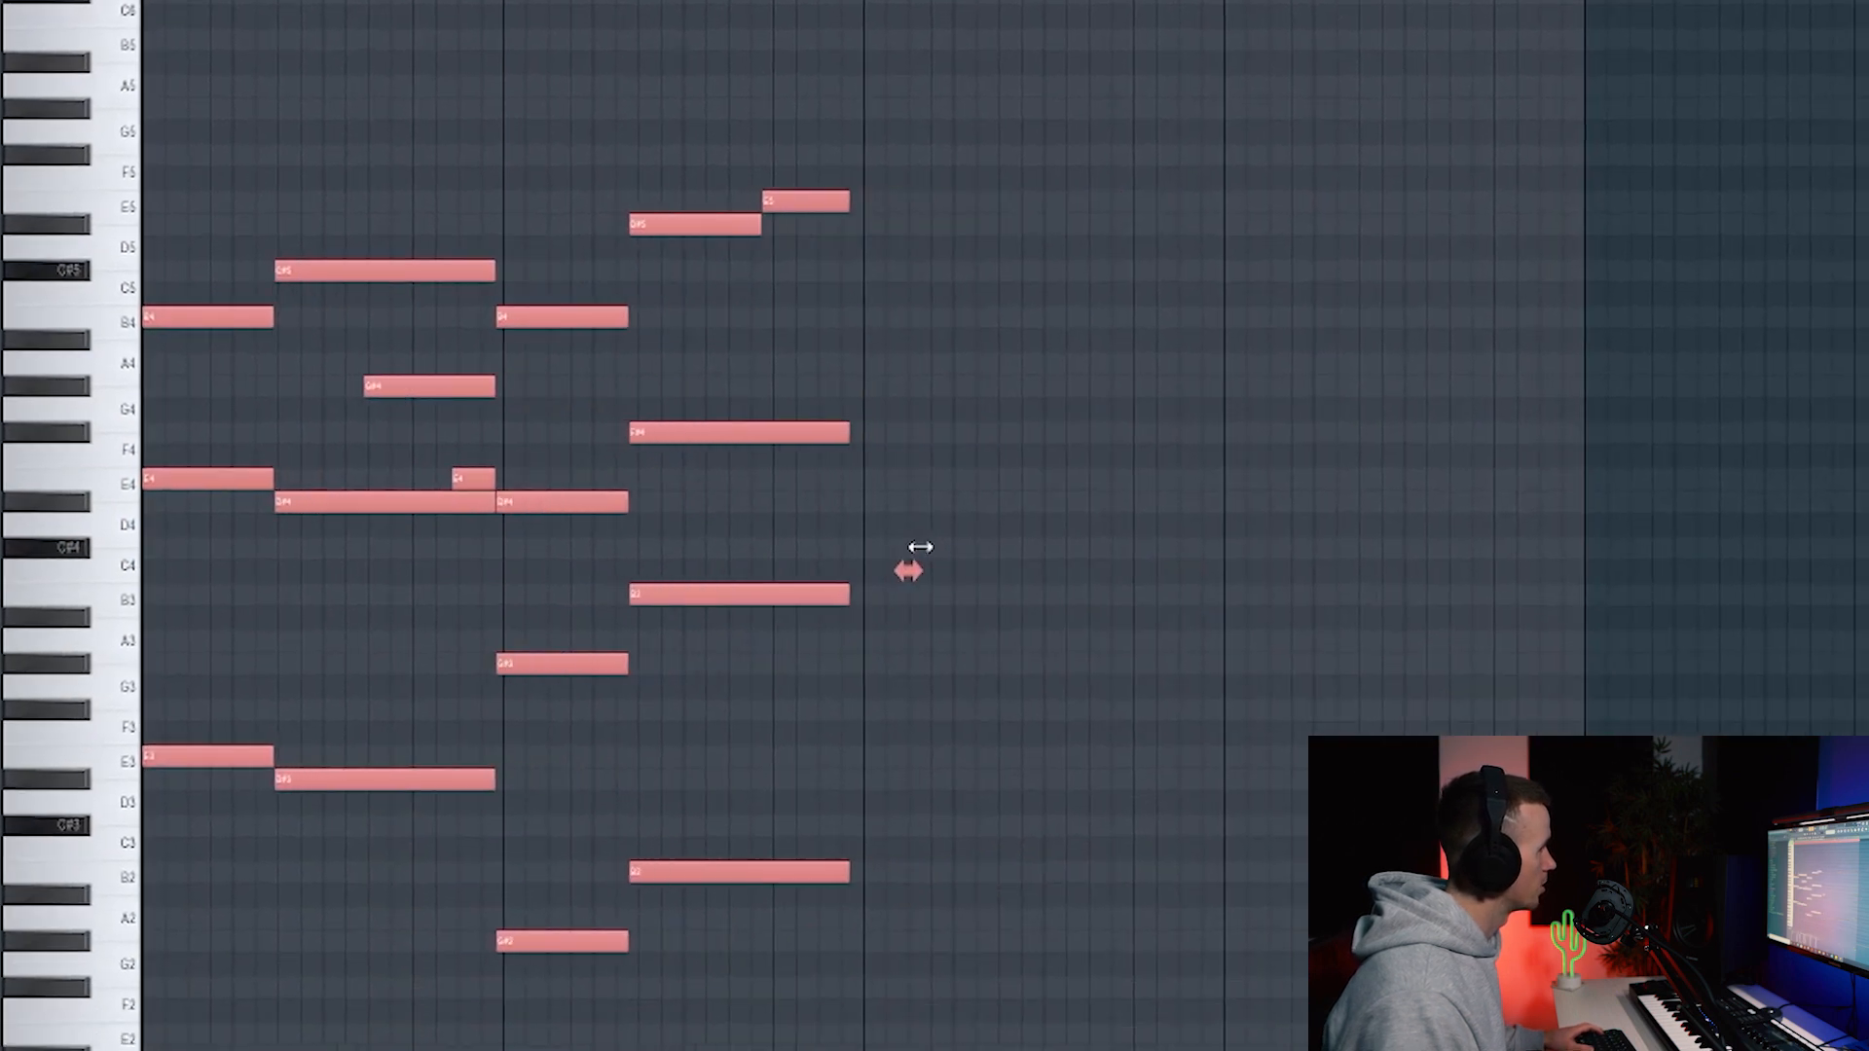
left_click_drag(930, 547, 1174, 548)
key("space")
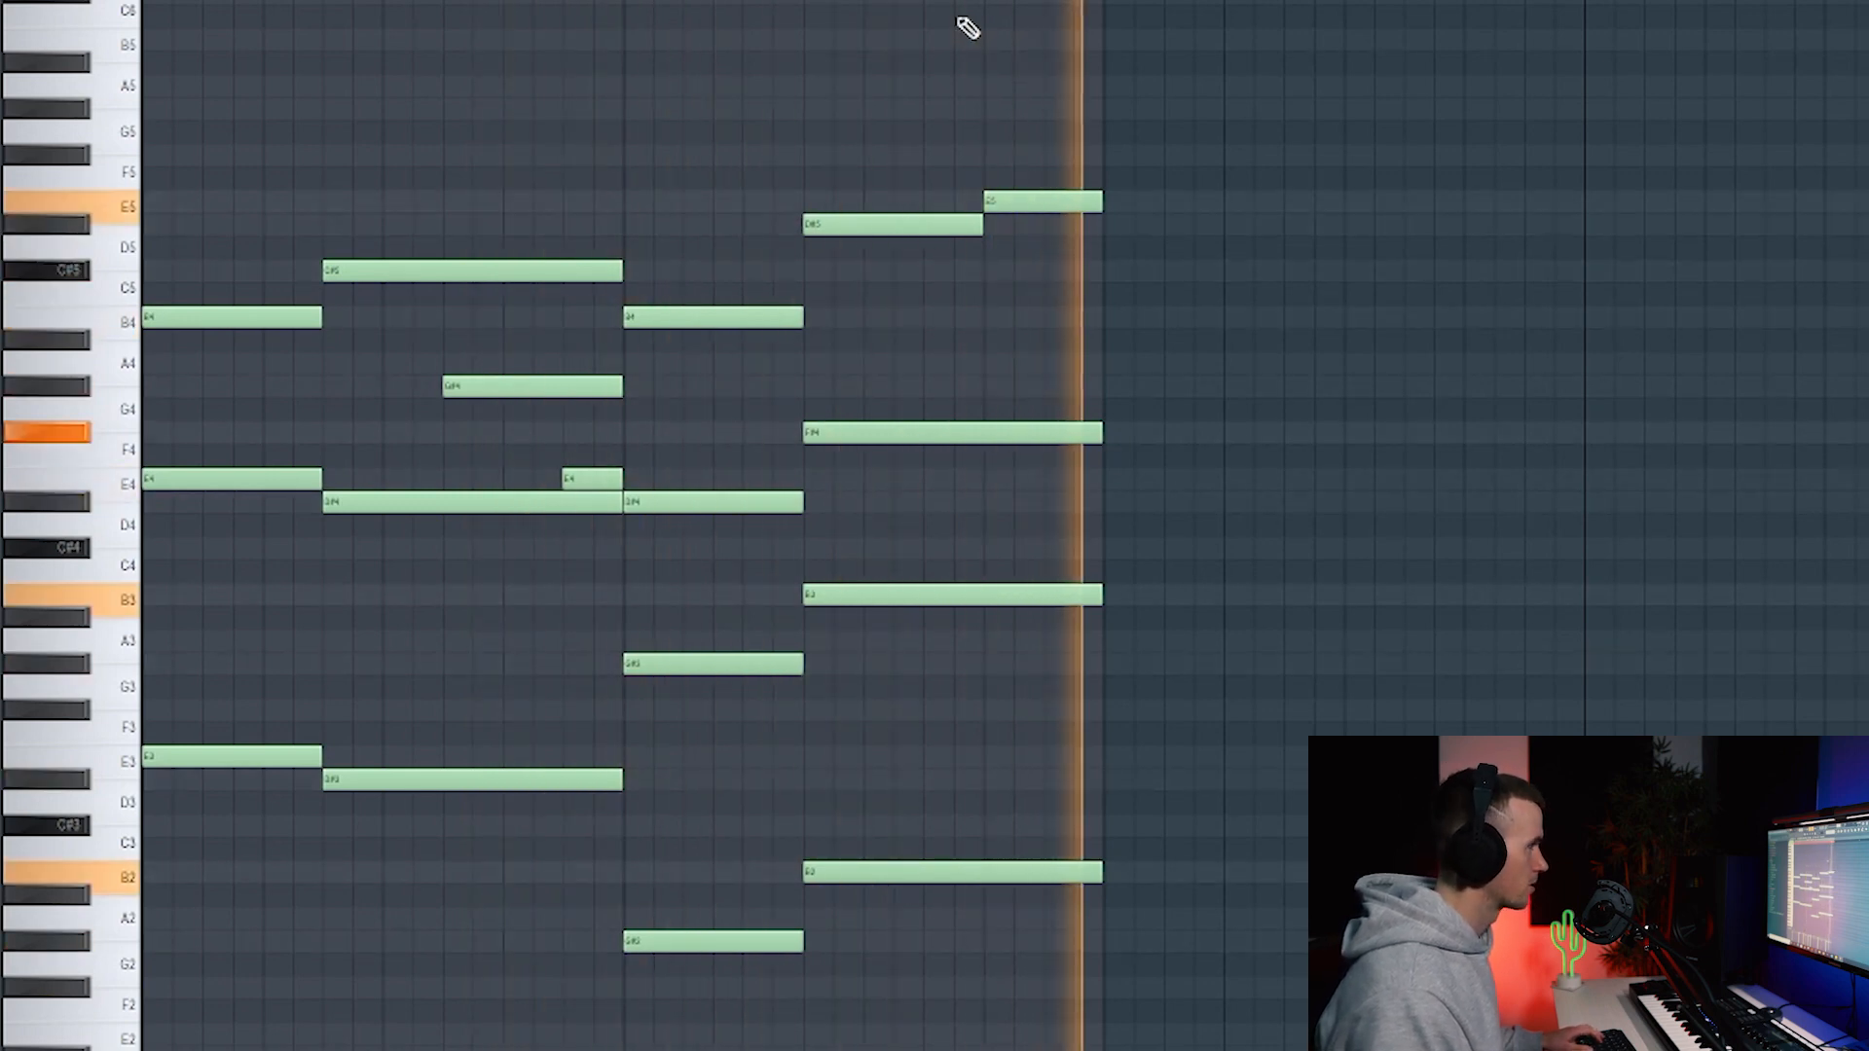
Strum the chords and cut the second chord's overhanging note ends where the third chord begins
key("alt+s")
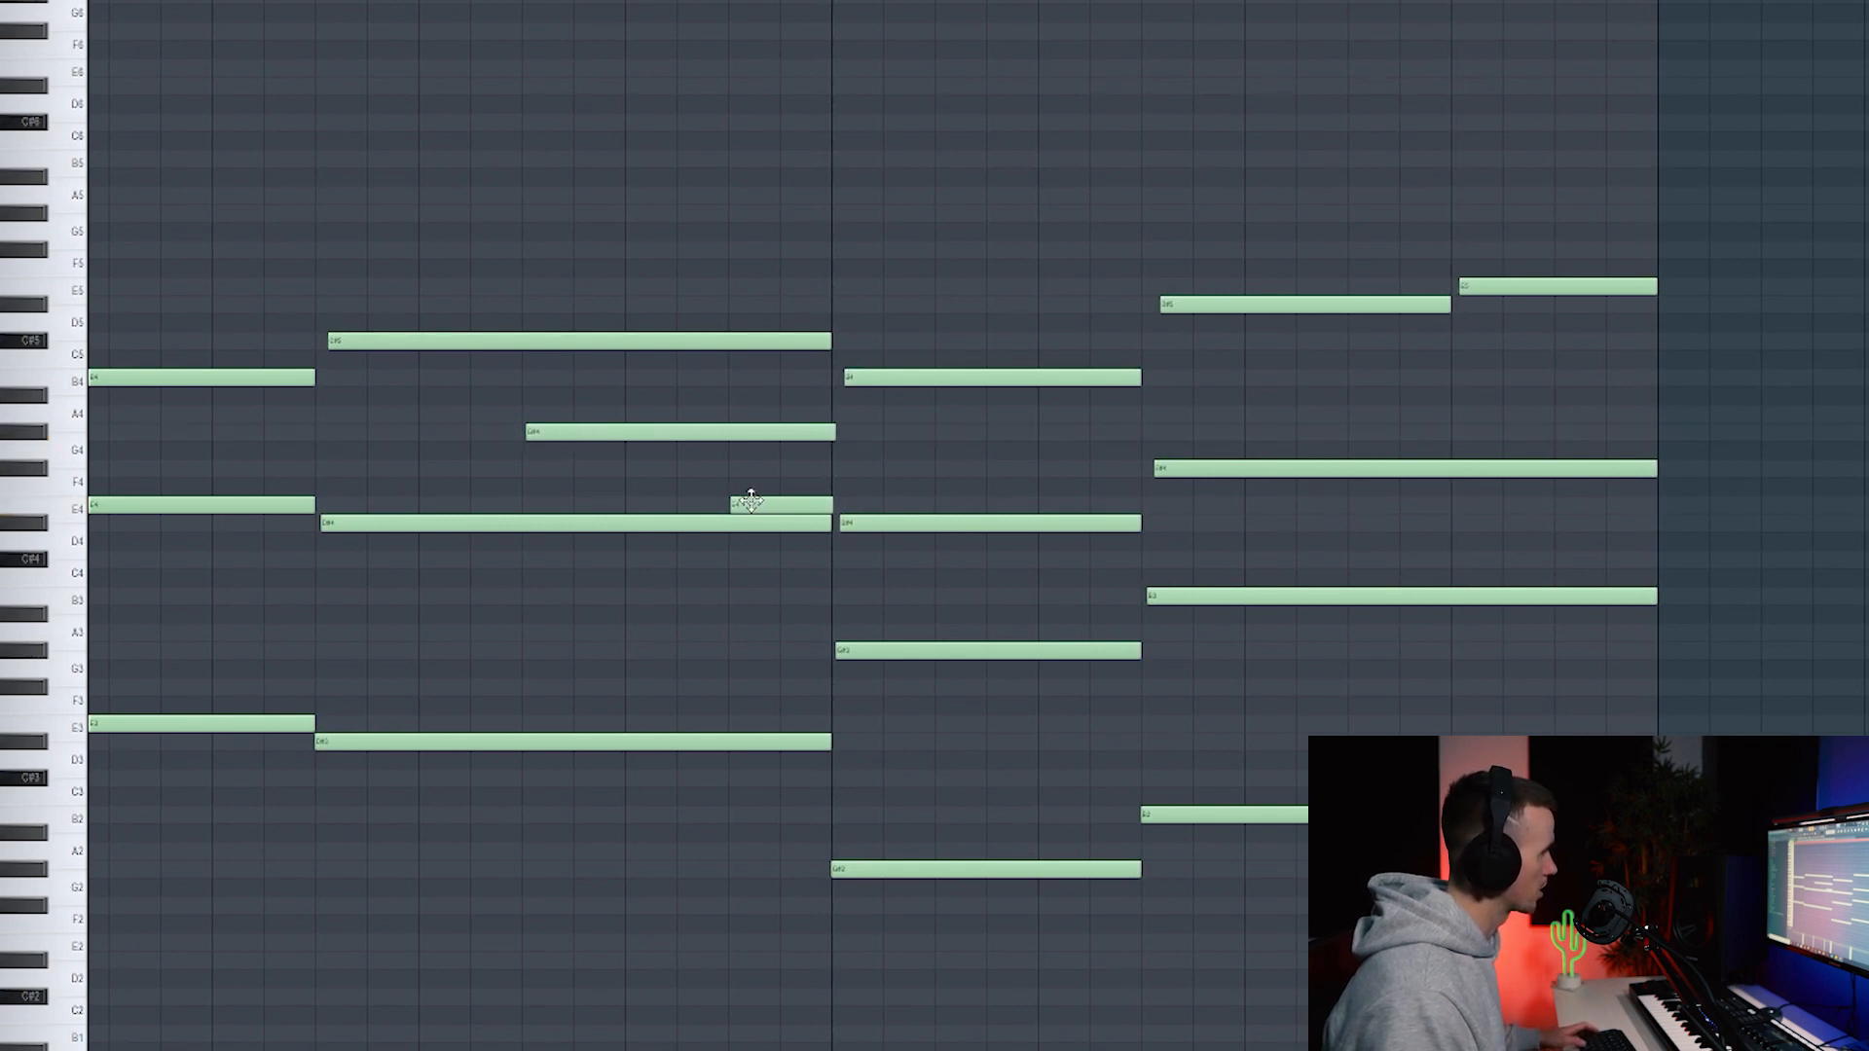
left_click_drag(835, 401, 841, 514)
scroll(864, 421, "down", 3)
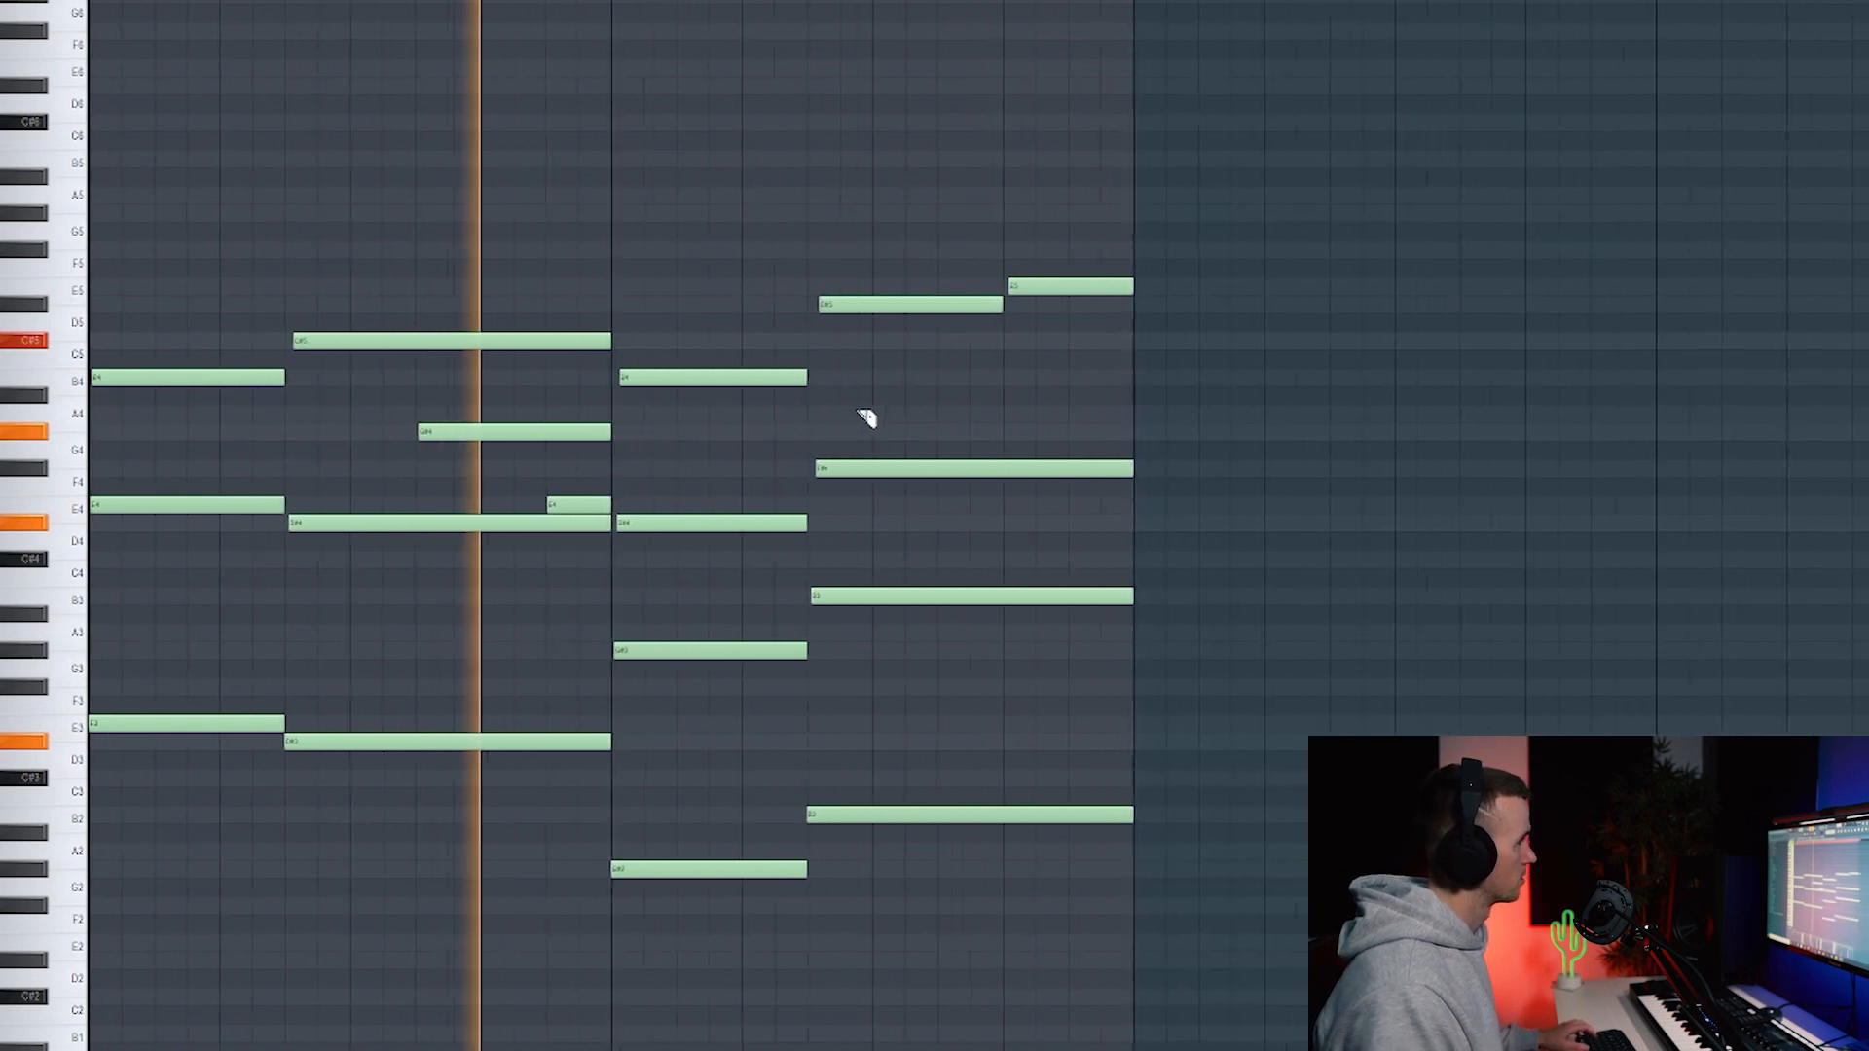
scroll(858, 302, "down", 4)
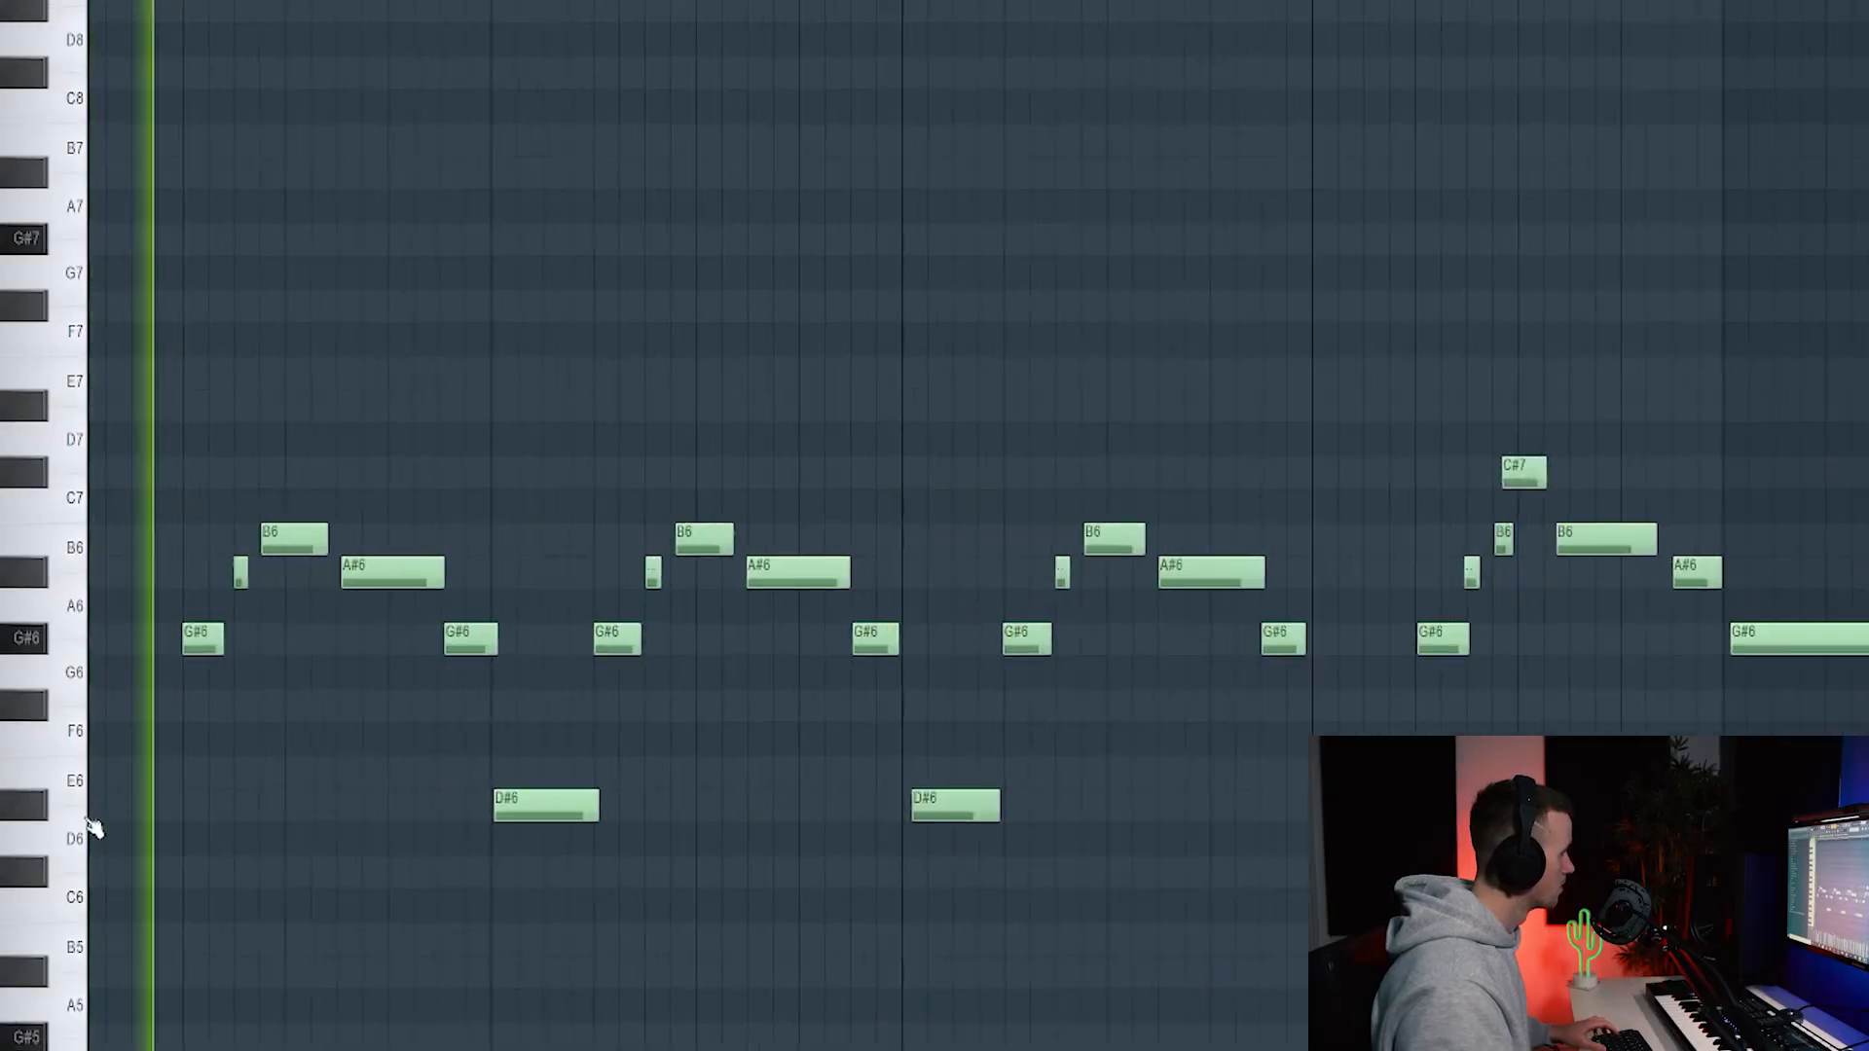
Follow the lead melody through playback, examining the pitches and rhythm of its phrases from start to end
scroll(92, 822, "up", 2)
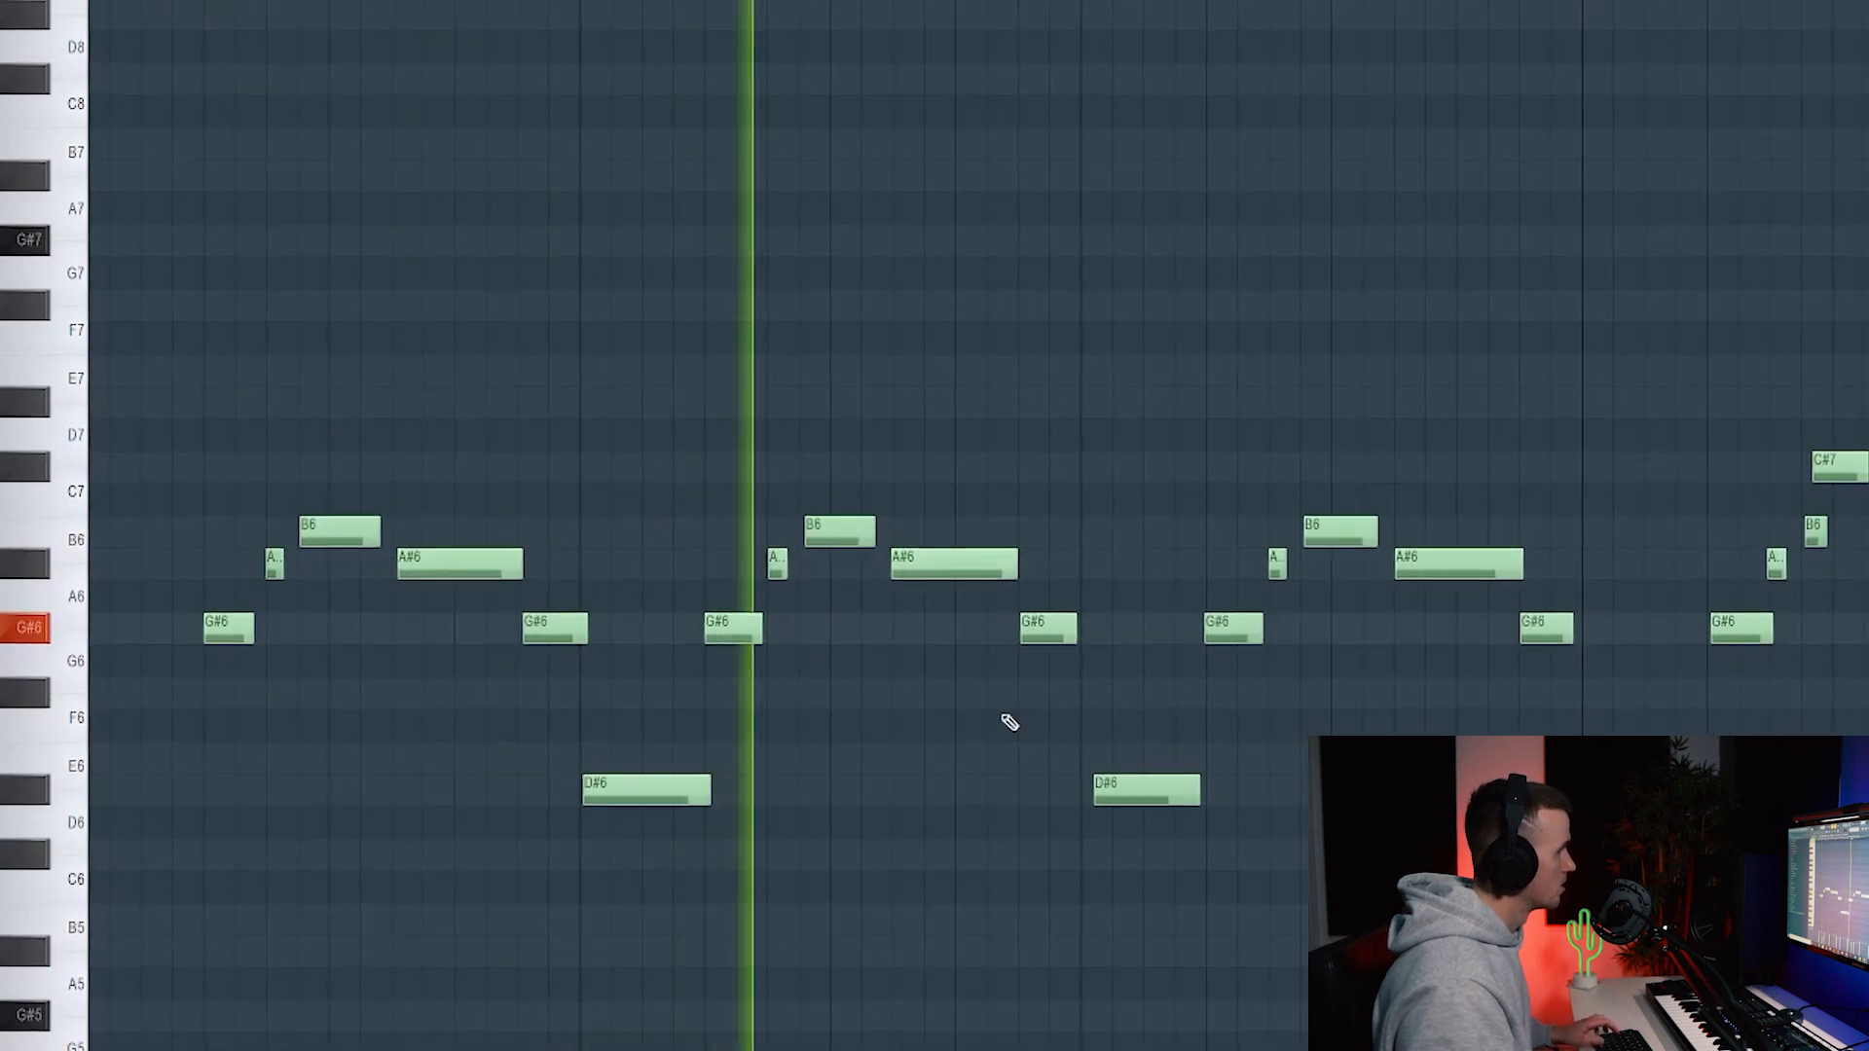
scroll(1046, 715, "down", 1)
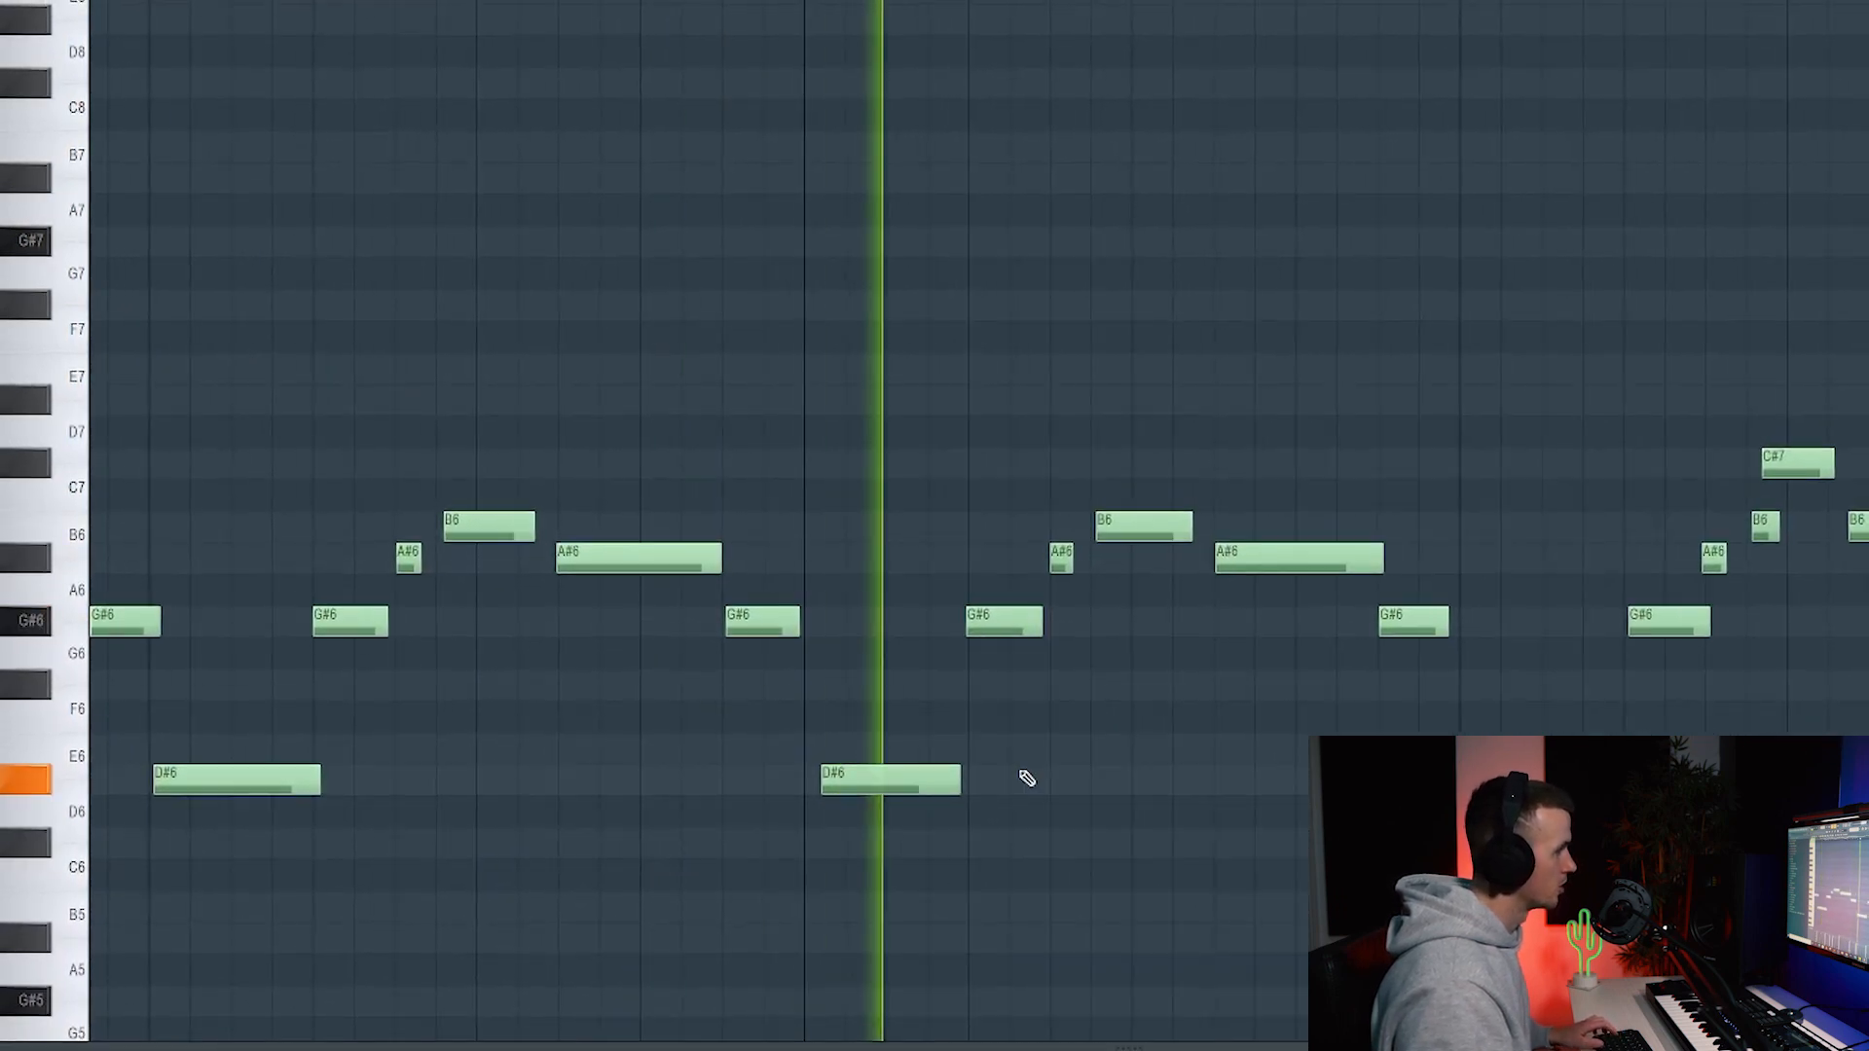
scroll(1215, 745, "down", 1)
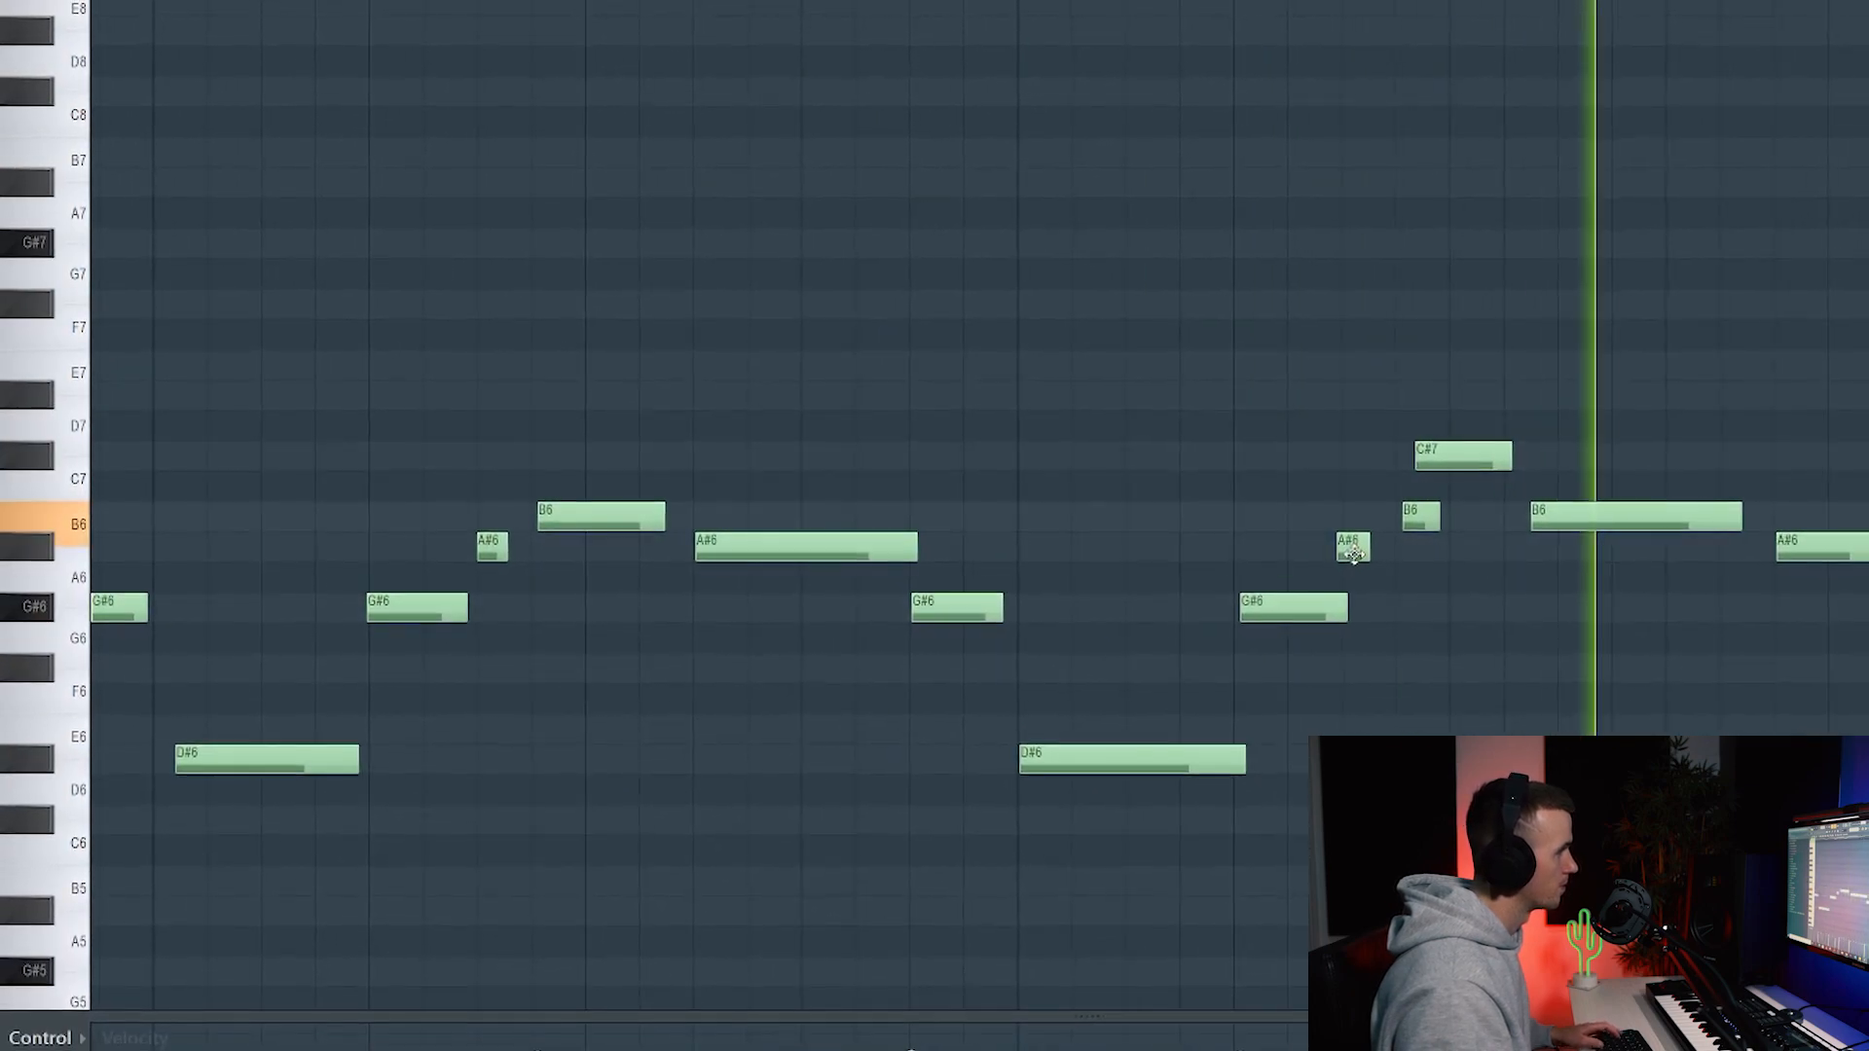
scroll(1284, 559, "down", 1)
scroll(1441, 611, "up", 2)
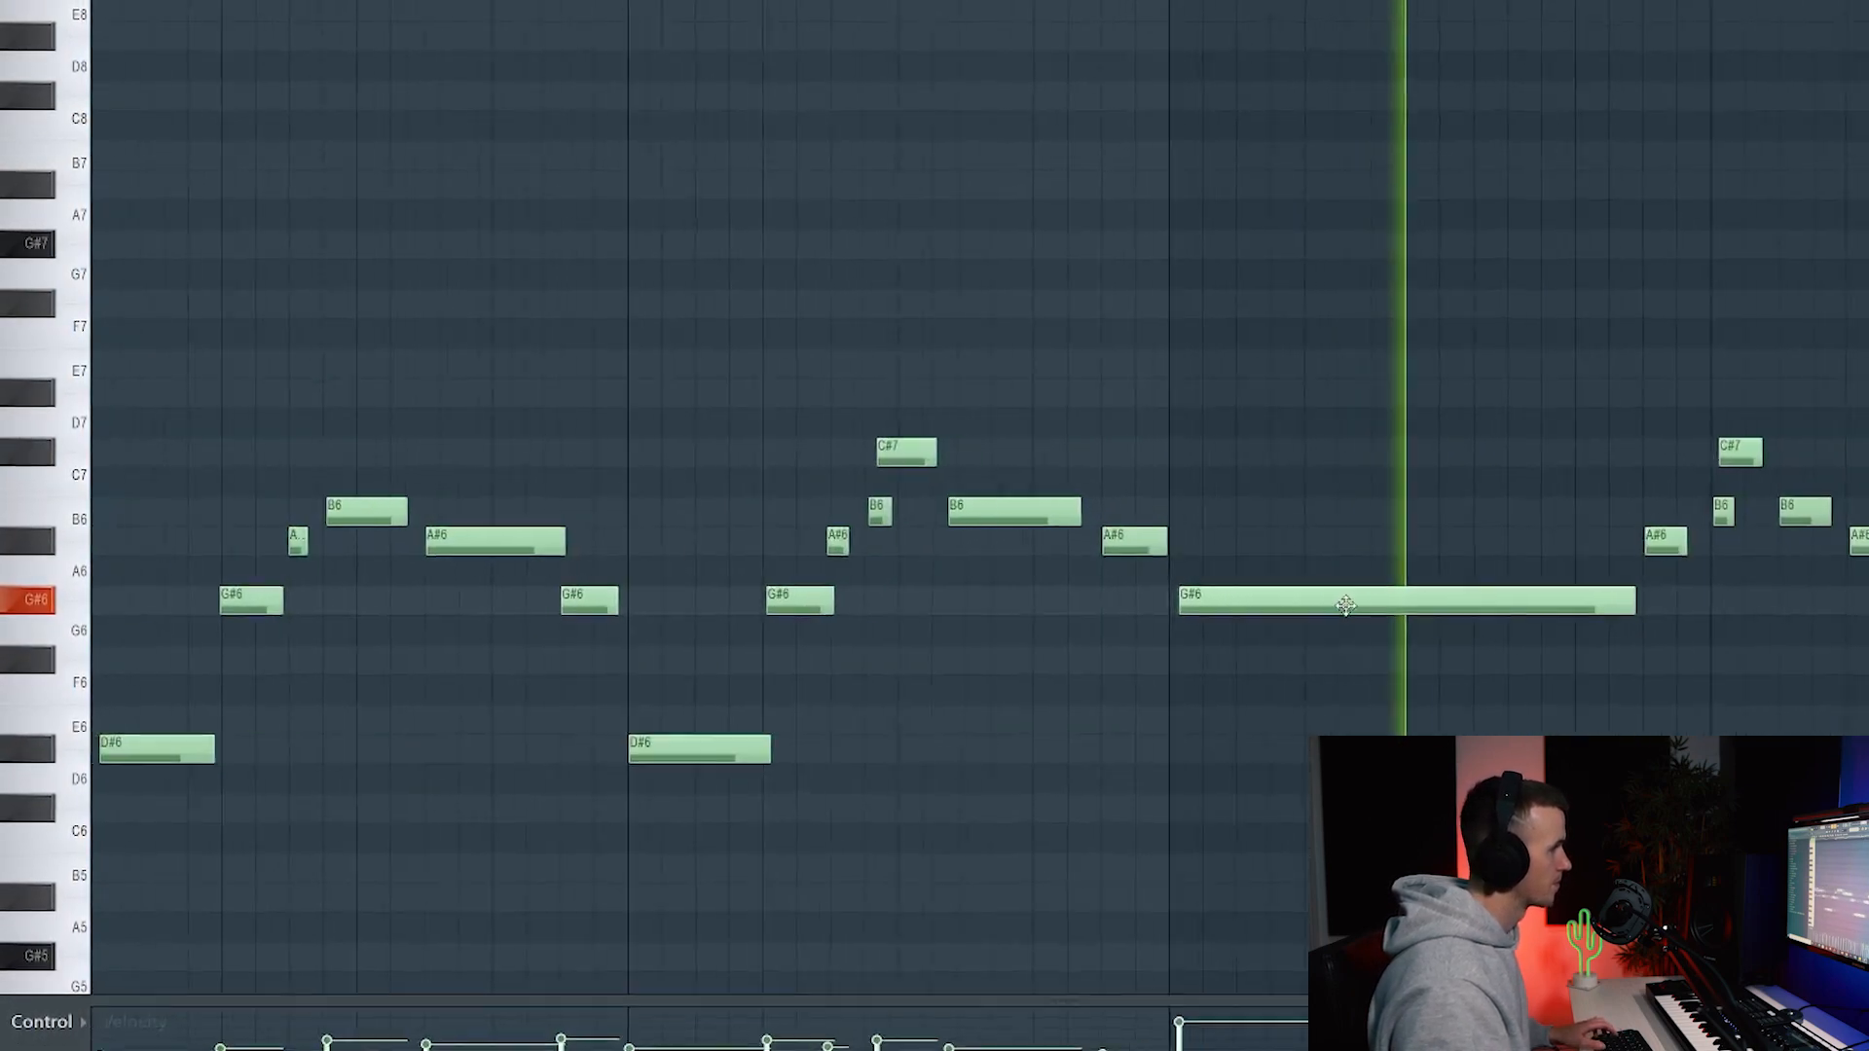
scroll(1338, 598, "down", 2)
scroll(1479, 637, "down", 1)
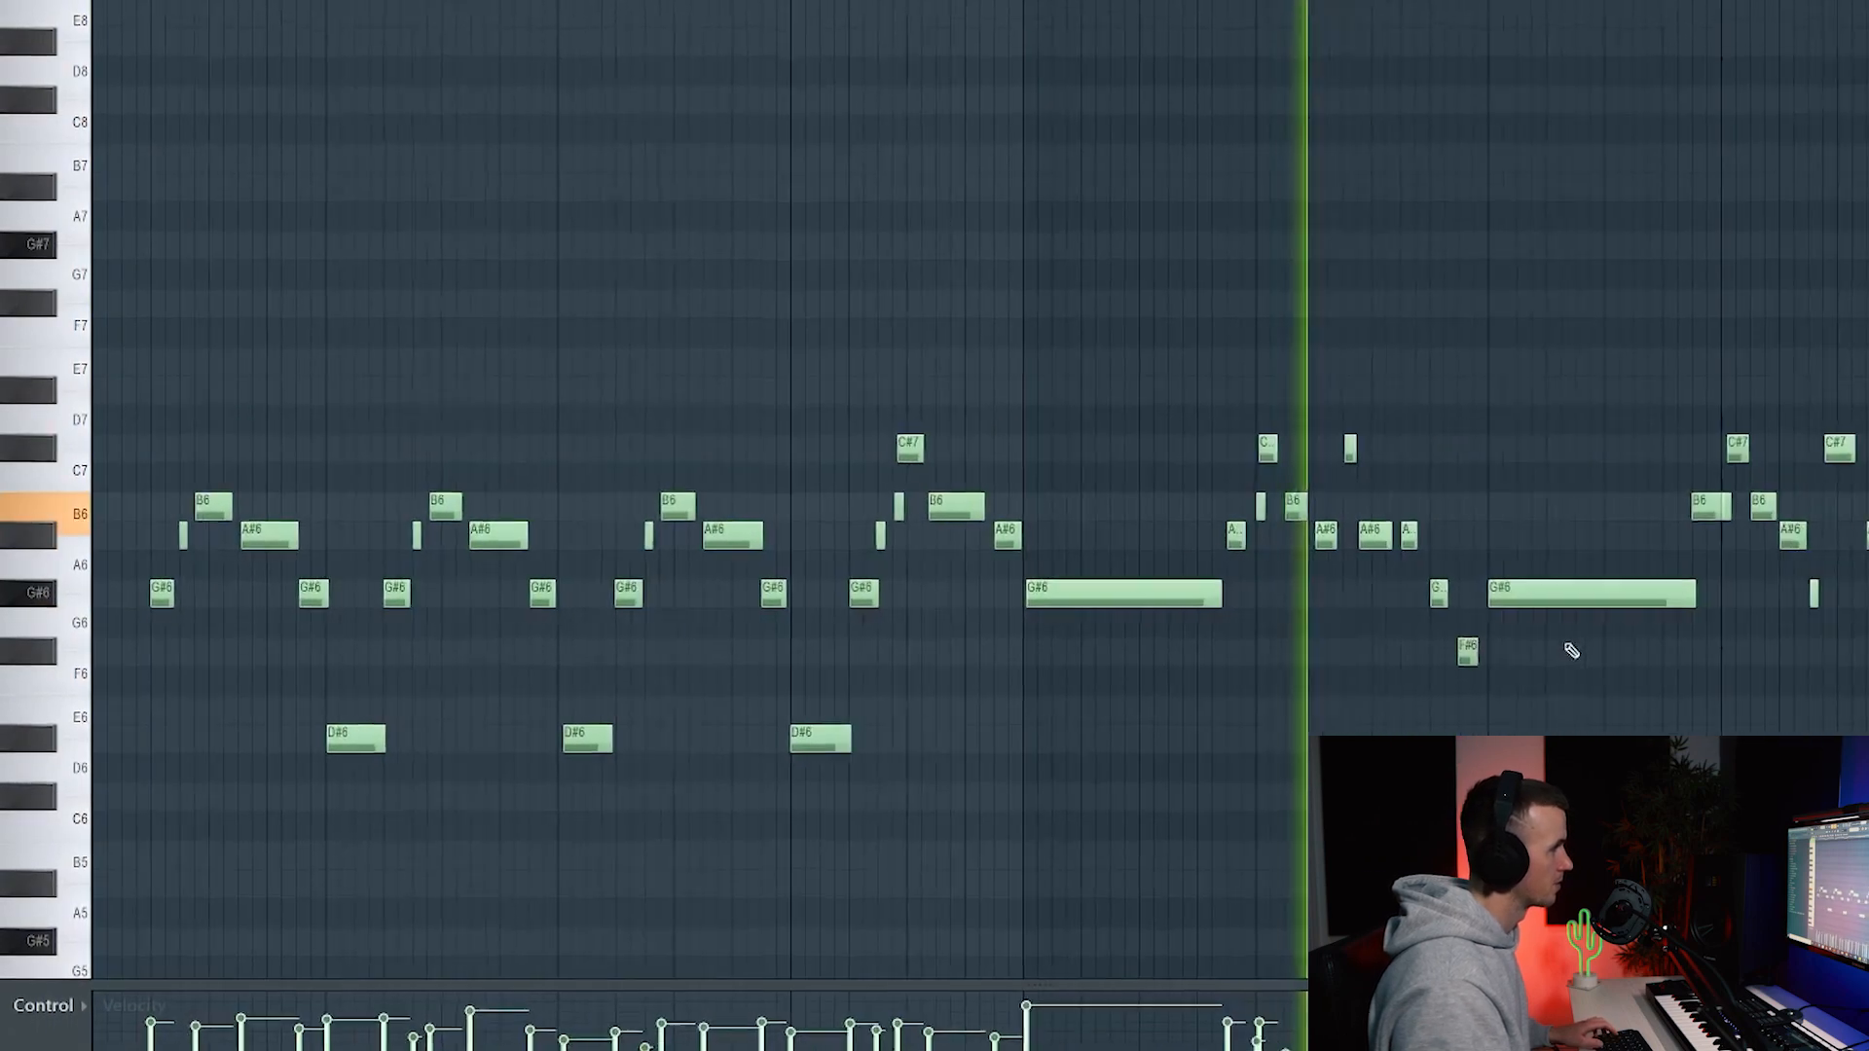
scroll(1582, 681, "up", 3)
scroll(1188, 564, "down", 1)
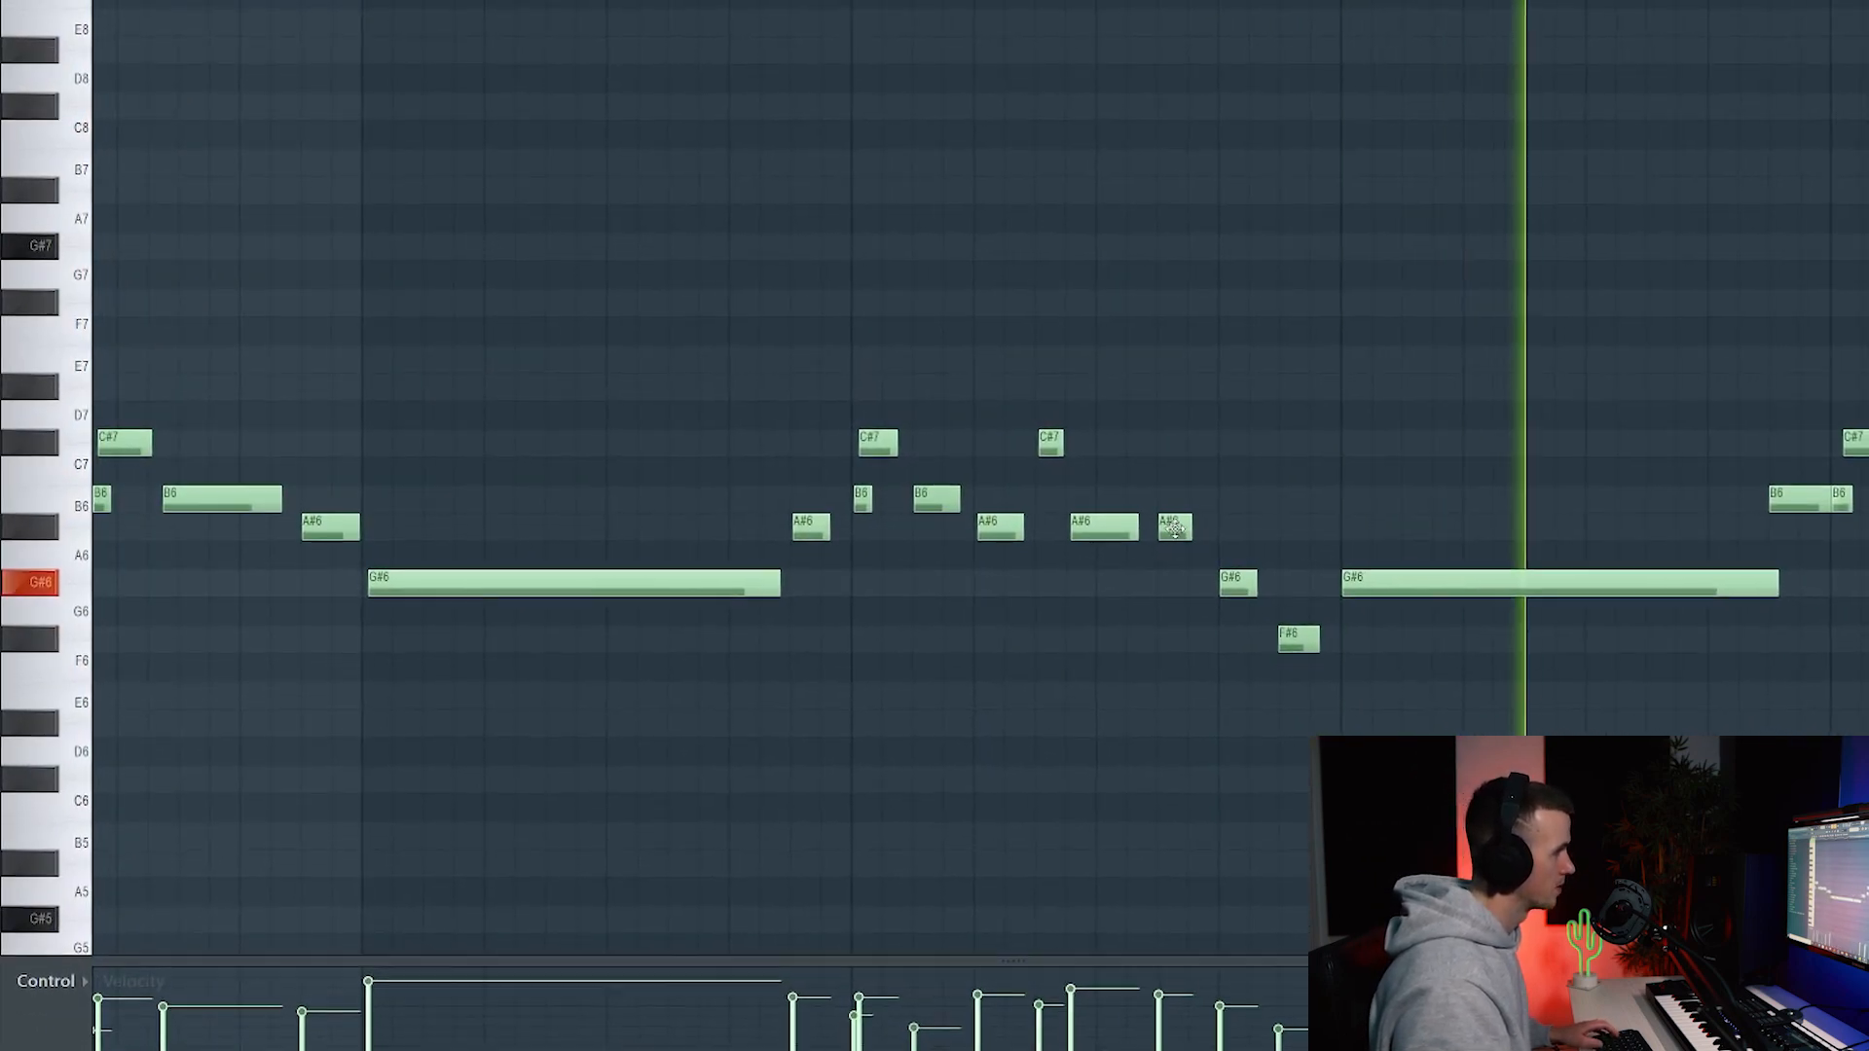
scroll(1134, 545, "down", 1)
scroll(1441, 633, "down", 1)
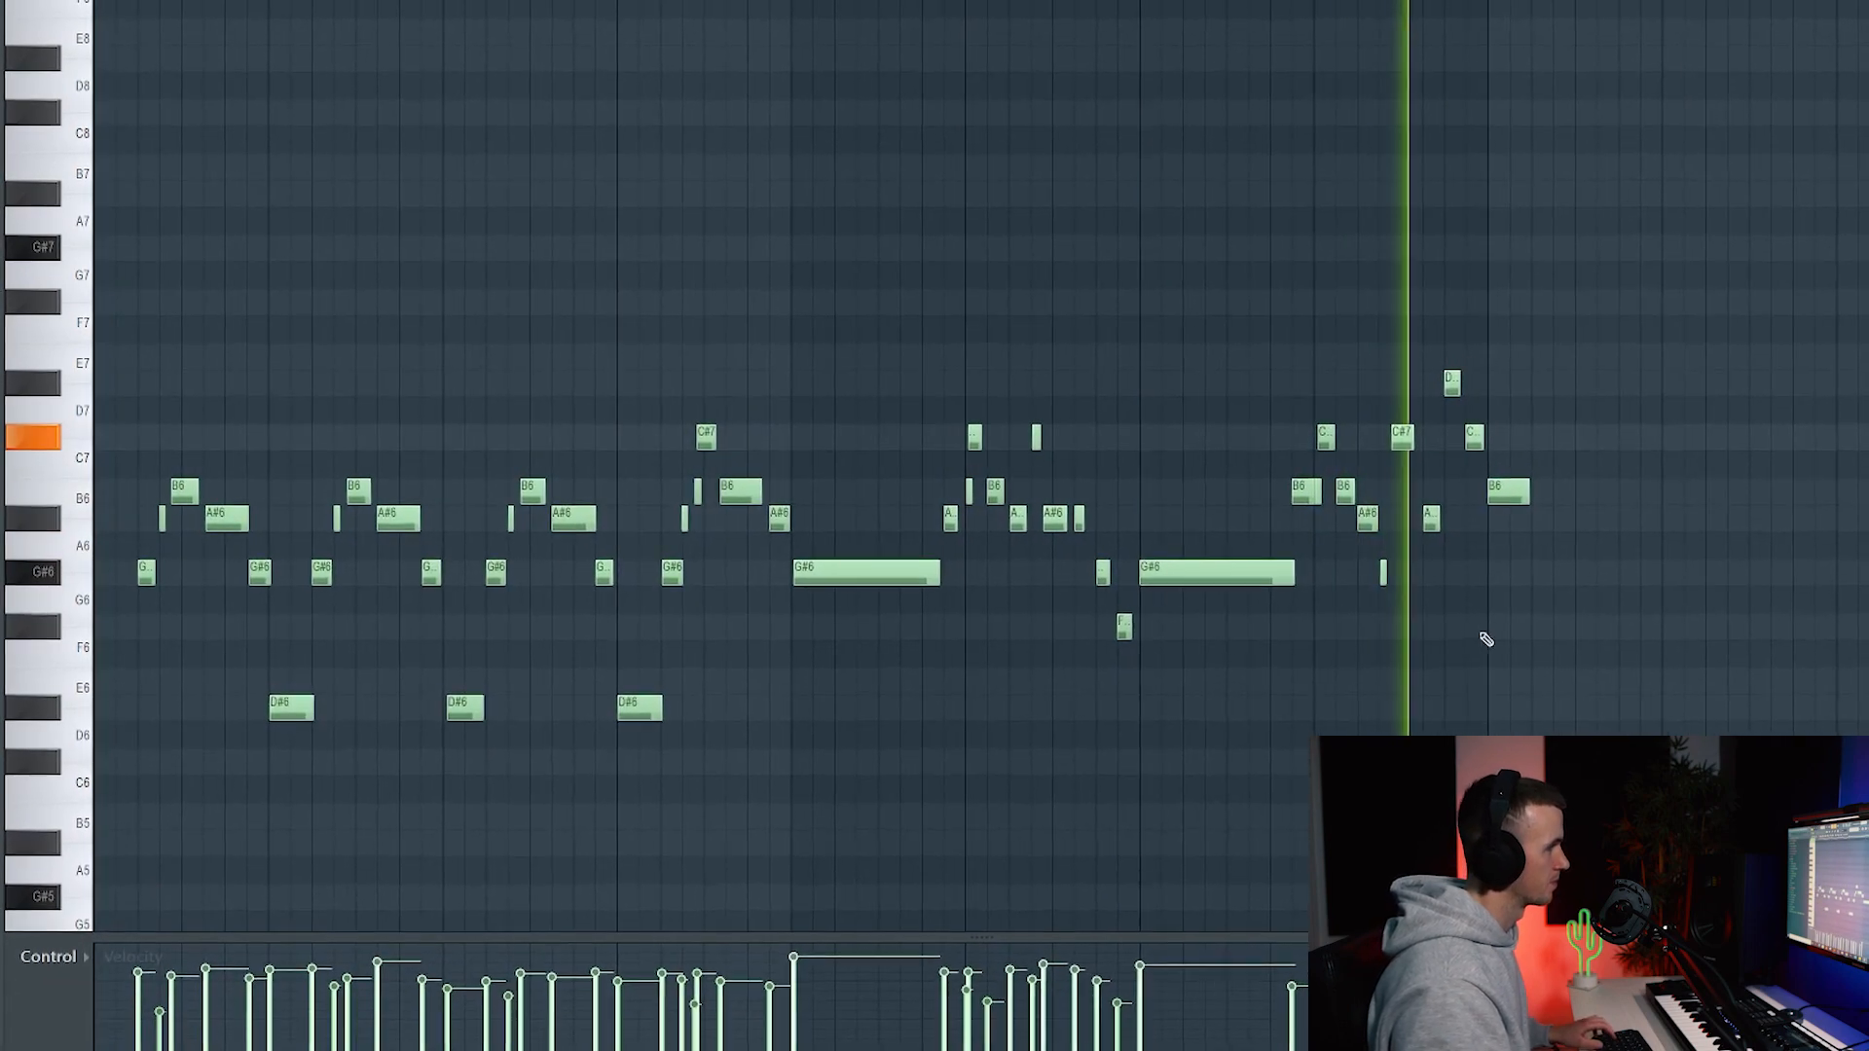
scroll(1481, 637, "up", 2)
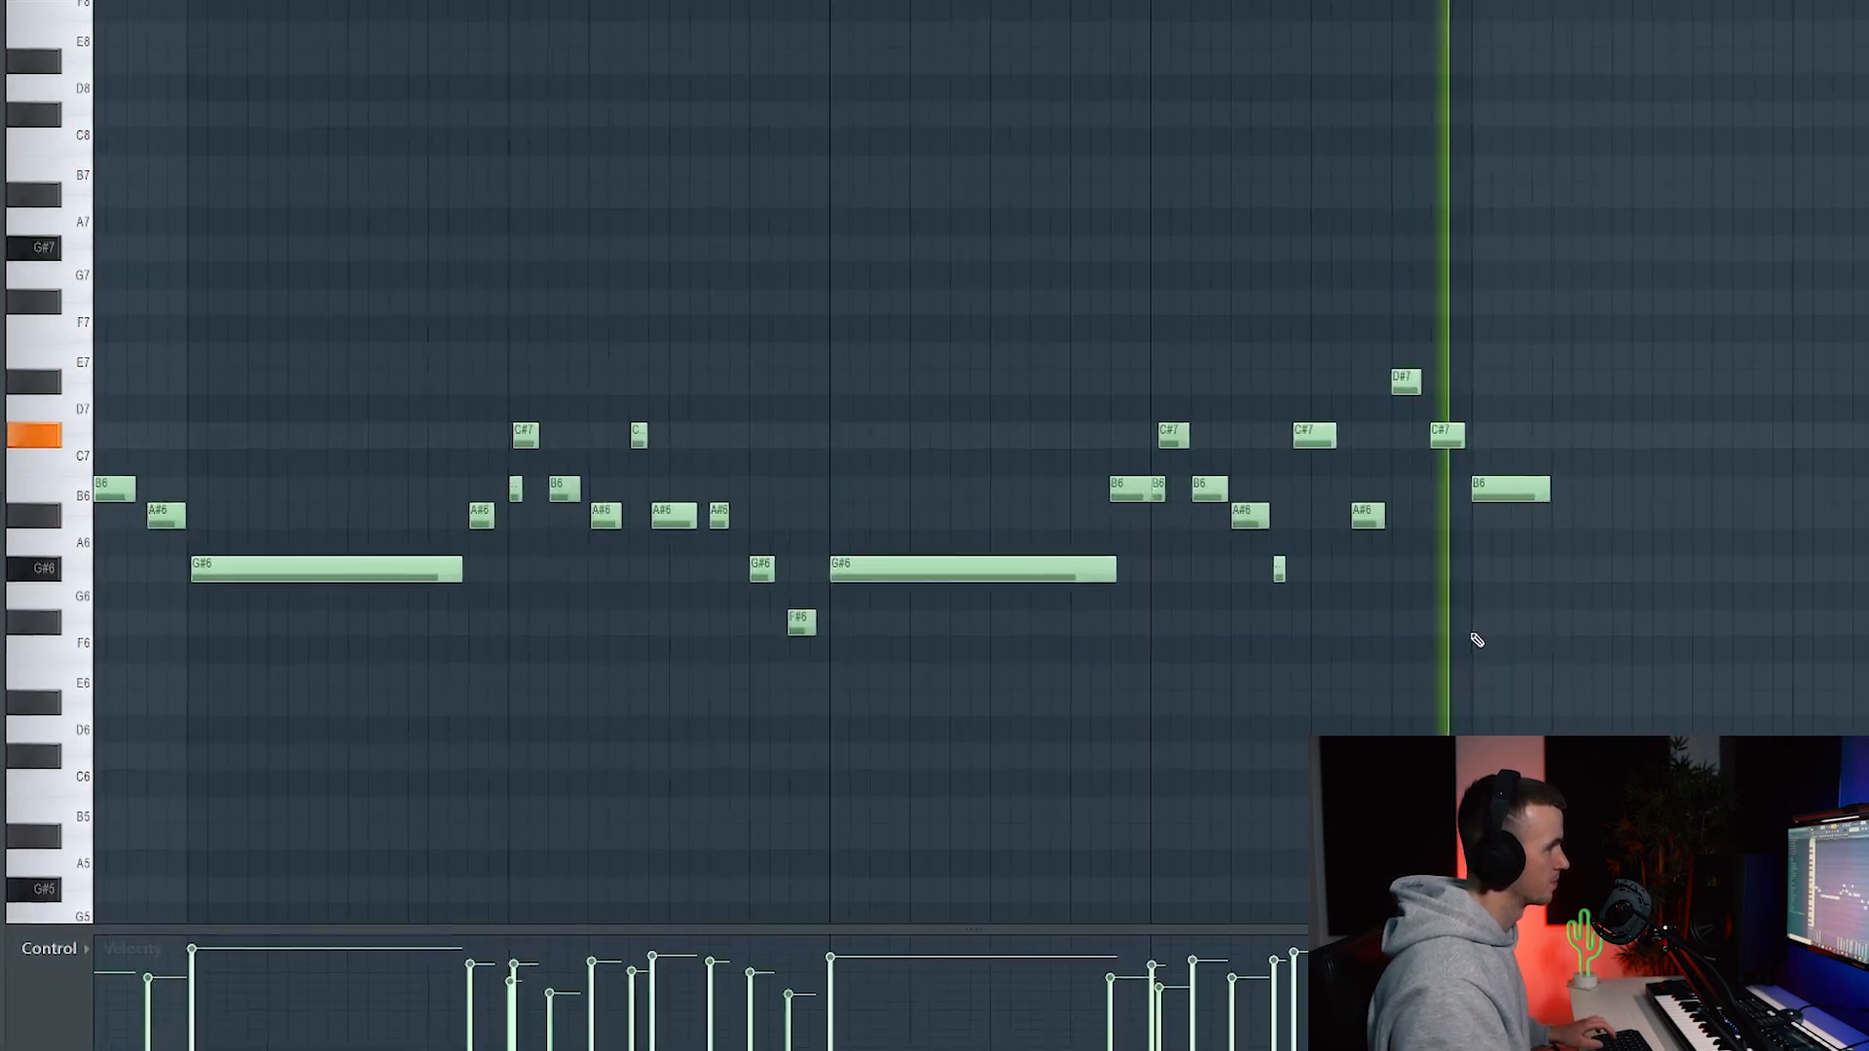
scroll(1476, 639, "down", 2)
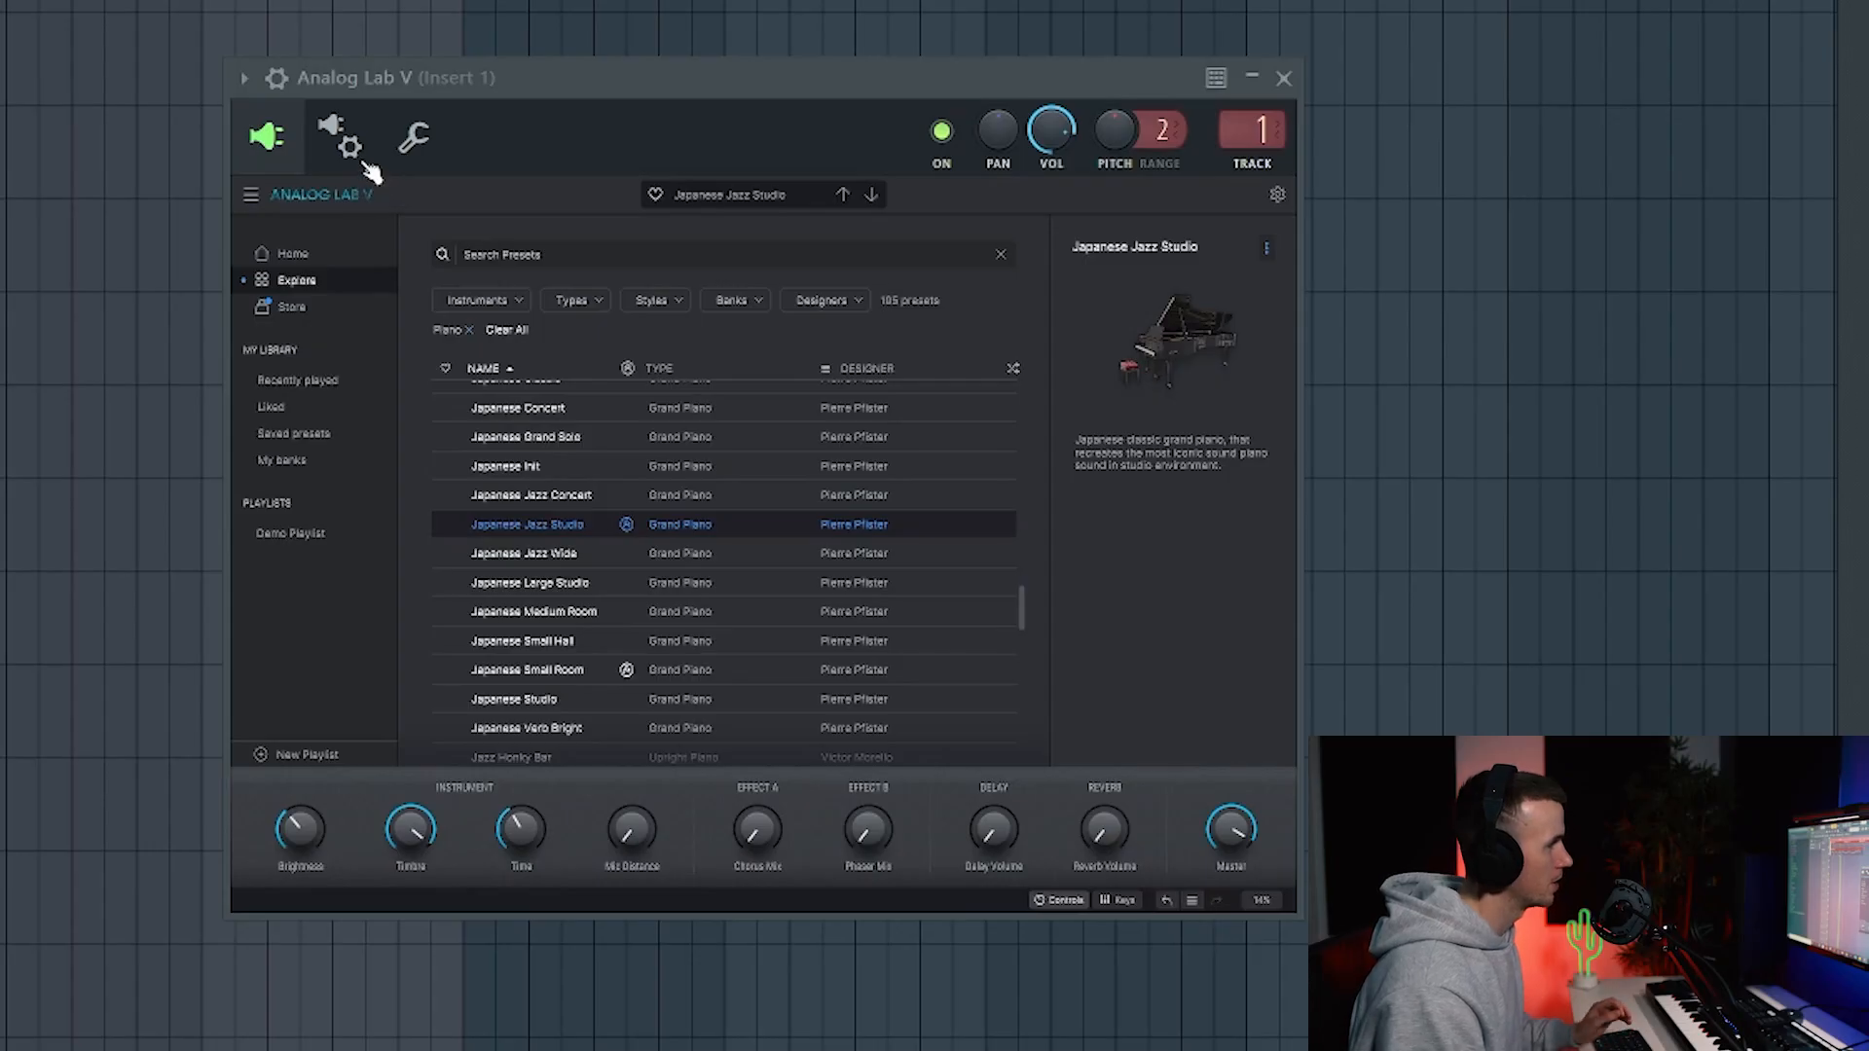
Cut the low end of the Analog Lab V piano on Insert 1 with EQ band 1 as a high-pass at about 63 Hz
left_click(412, 137)
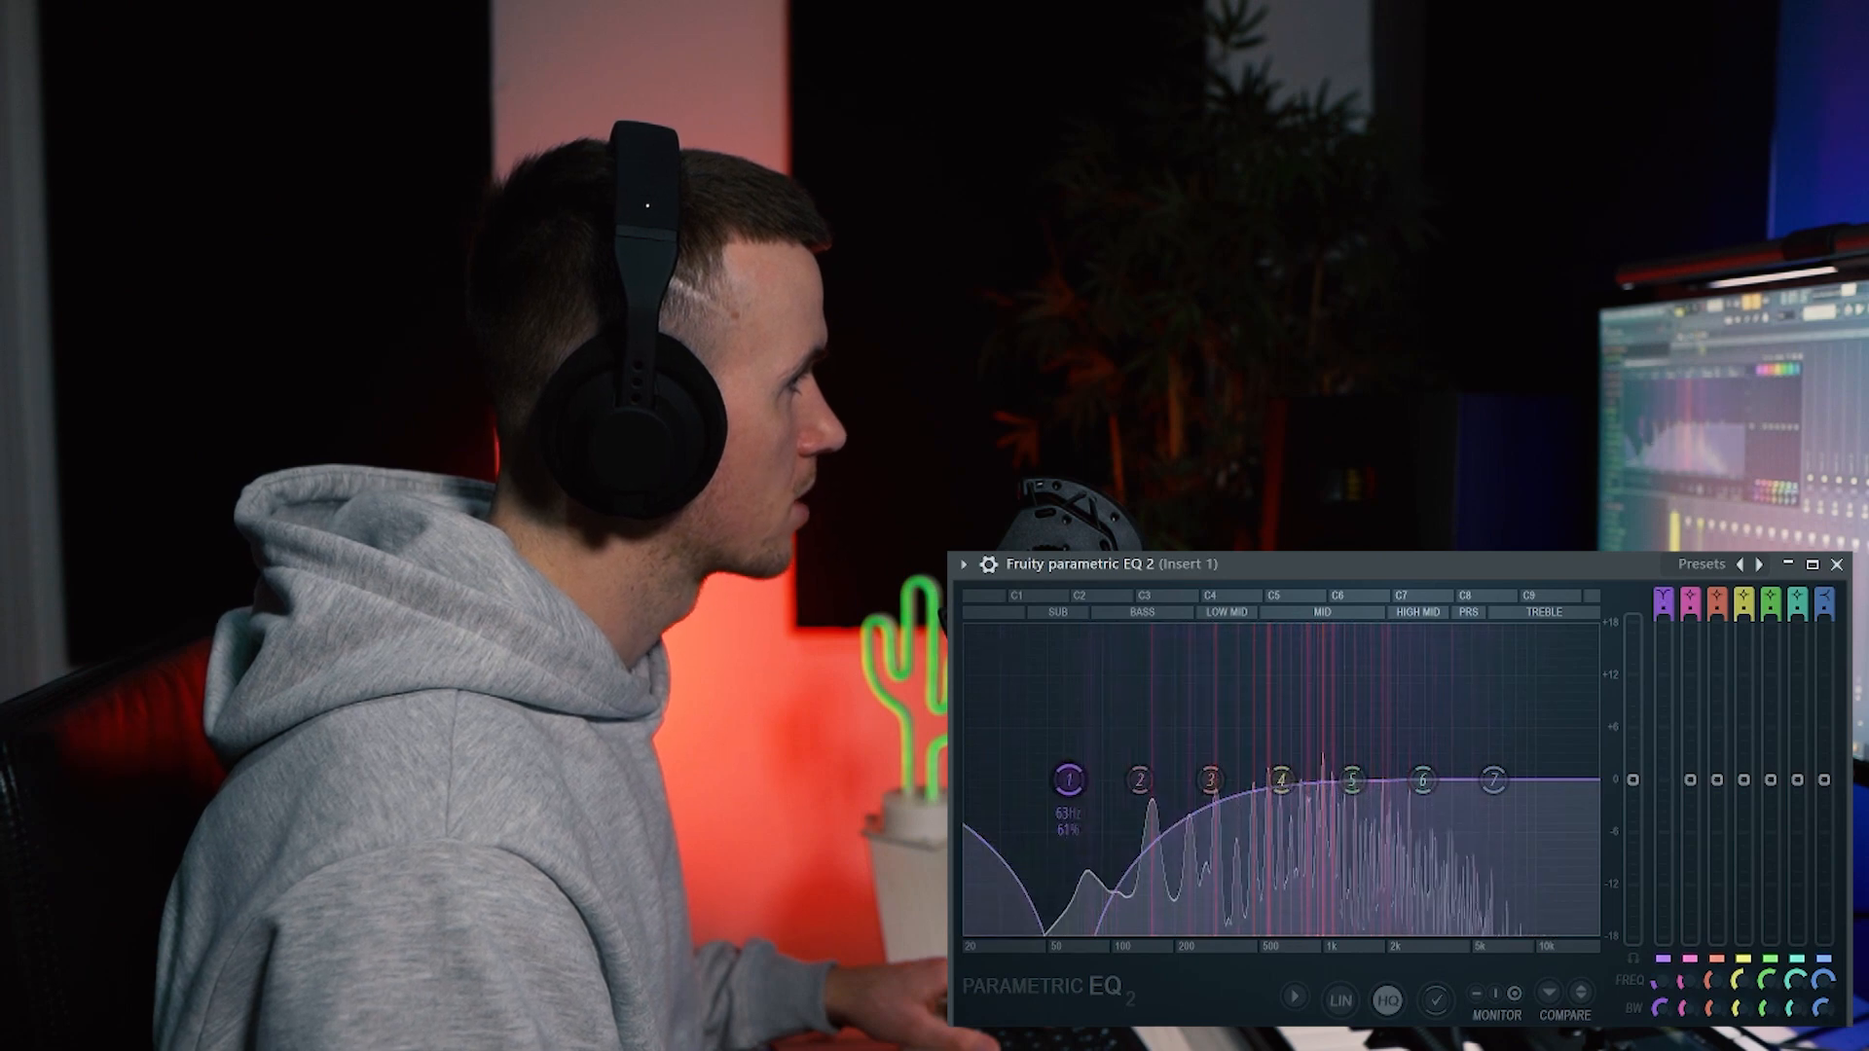
left_click_drag(1663, 596, 1663, 599)
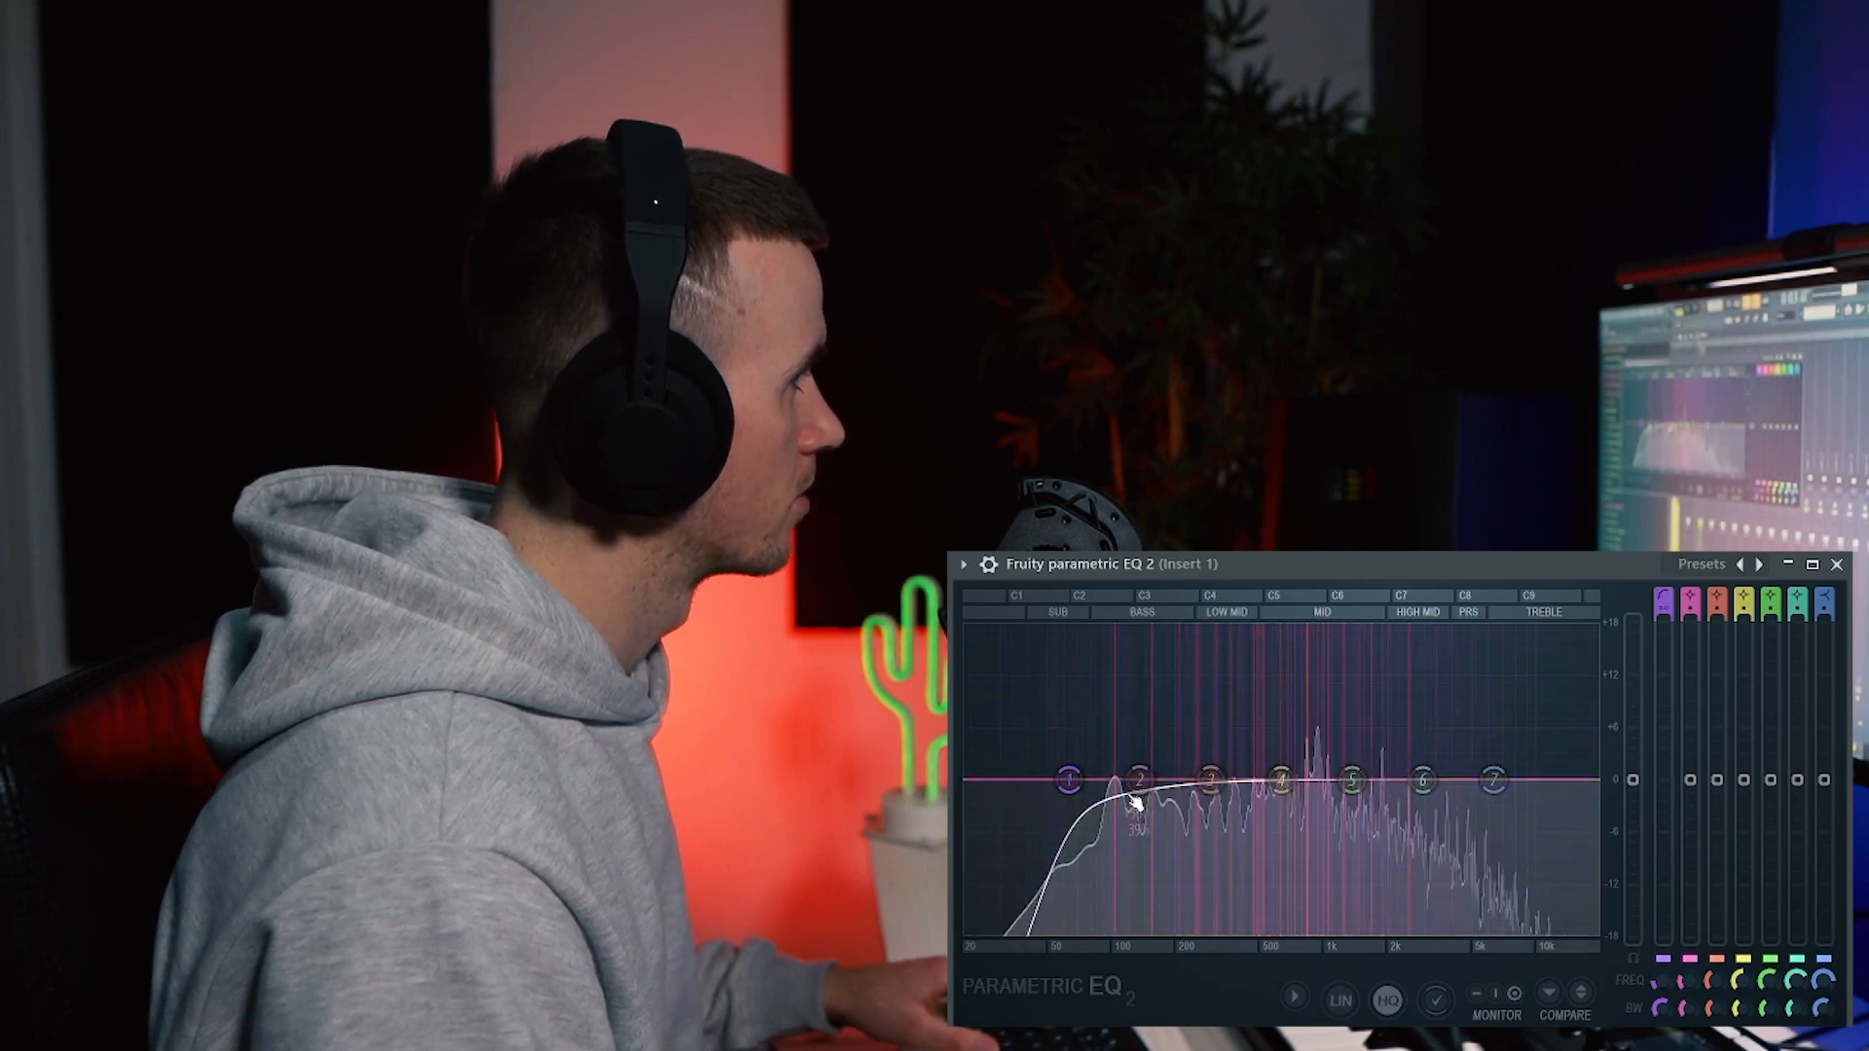
left_click_drag(1069, 780, 1072, 780)
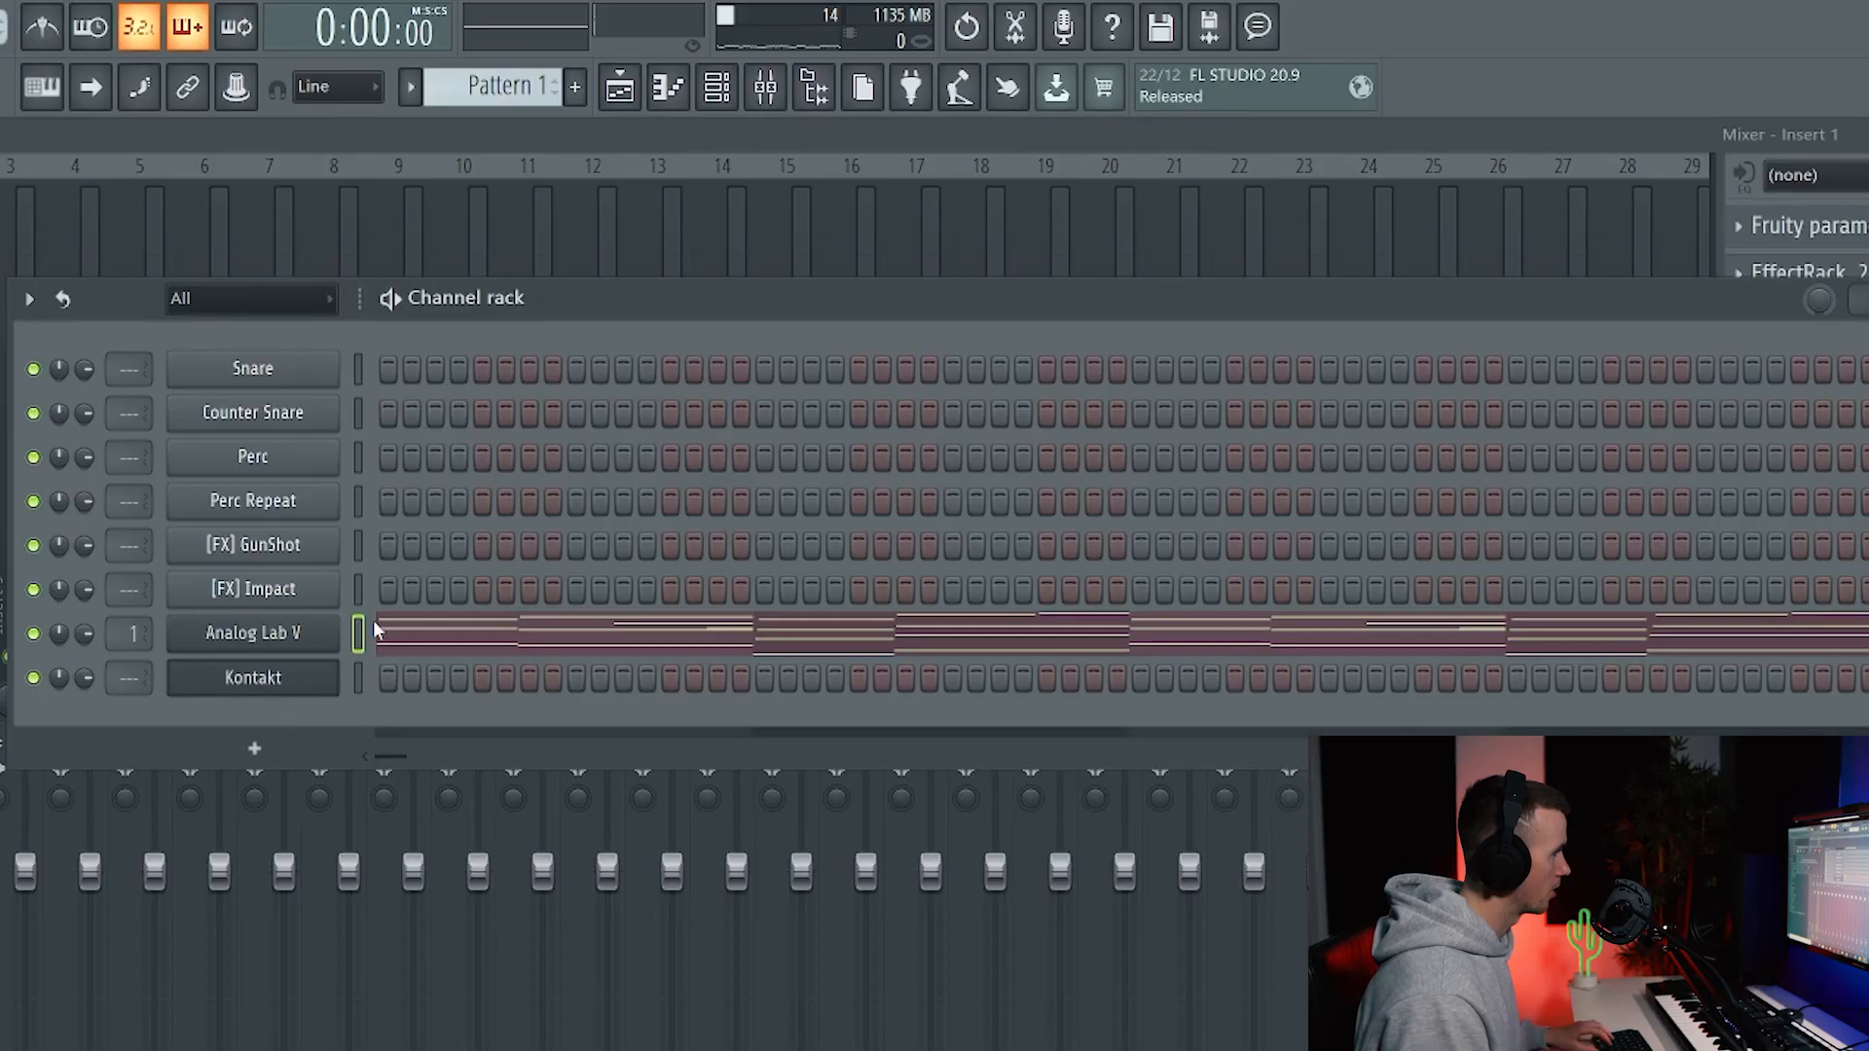
Copy the Analog Lab V chords into the Kontakt channel and quantize the pasted notes in its piano roll
key("ctrl+v")
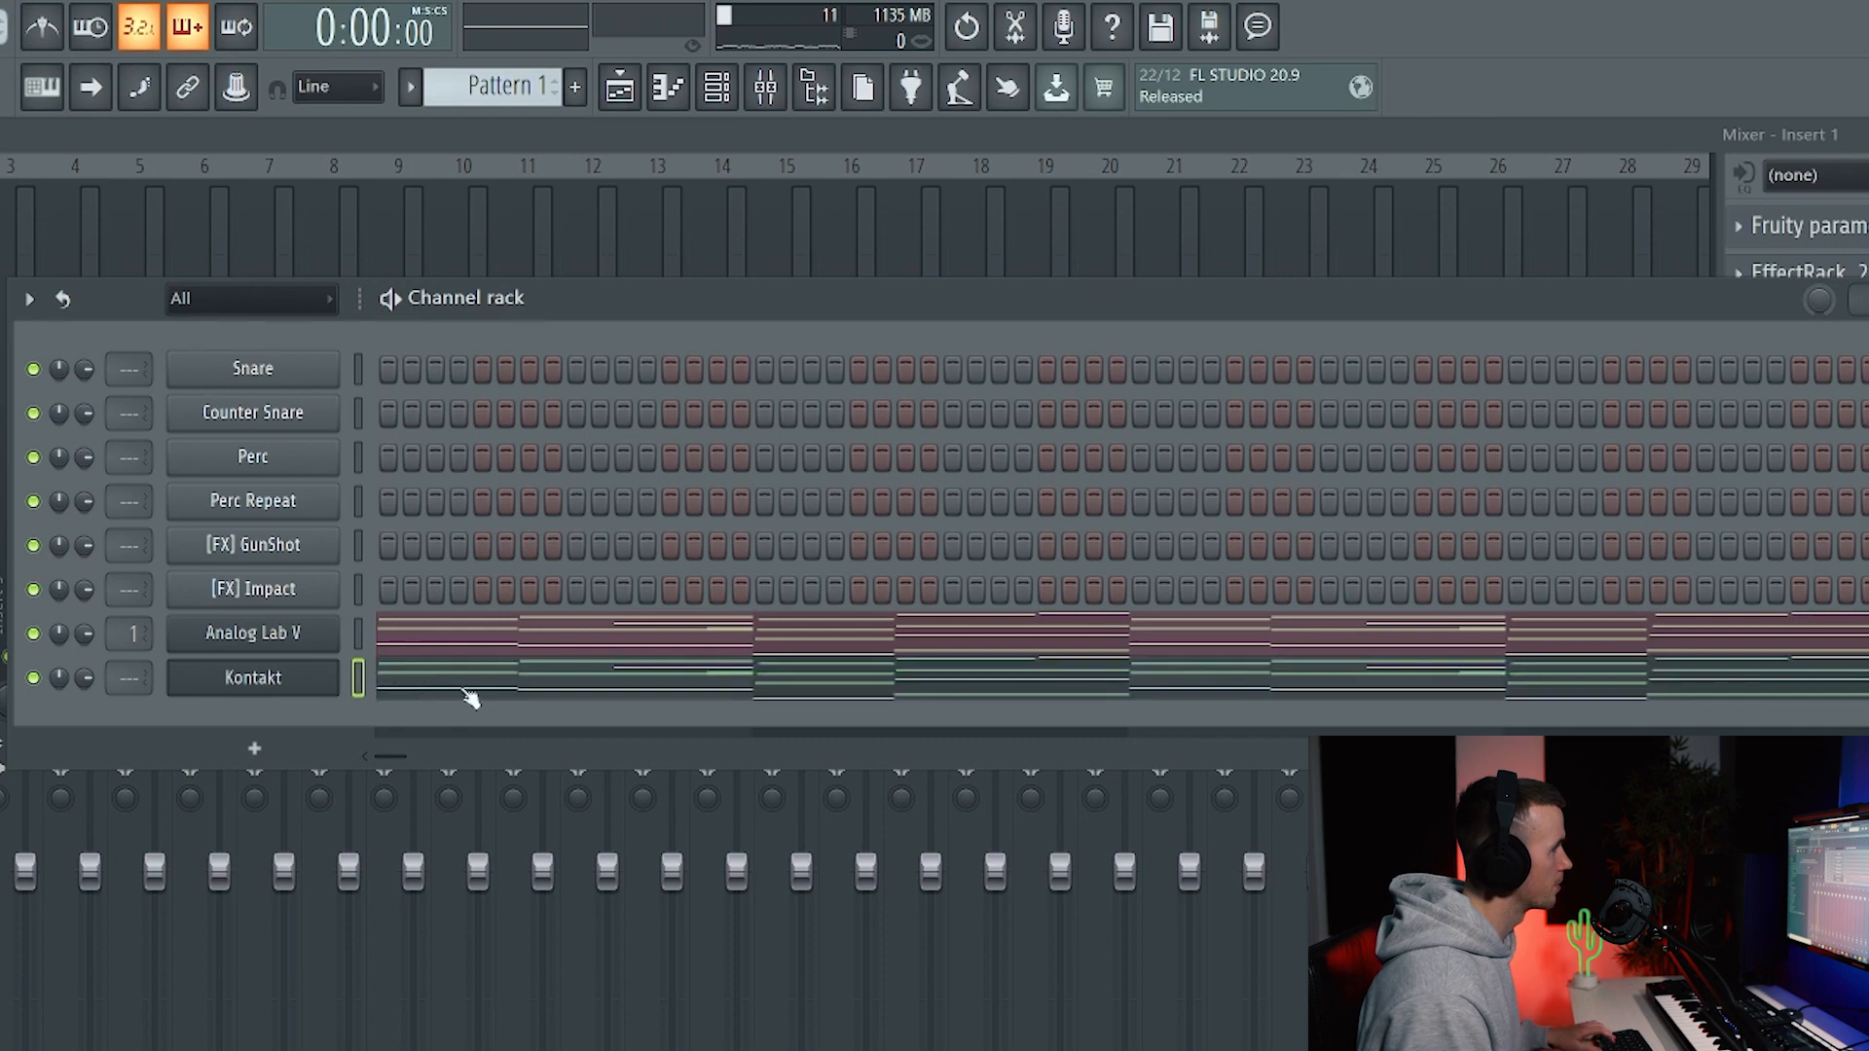
left_click(467, 691)
scroll(250, 179, "down", 3)
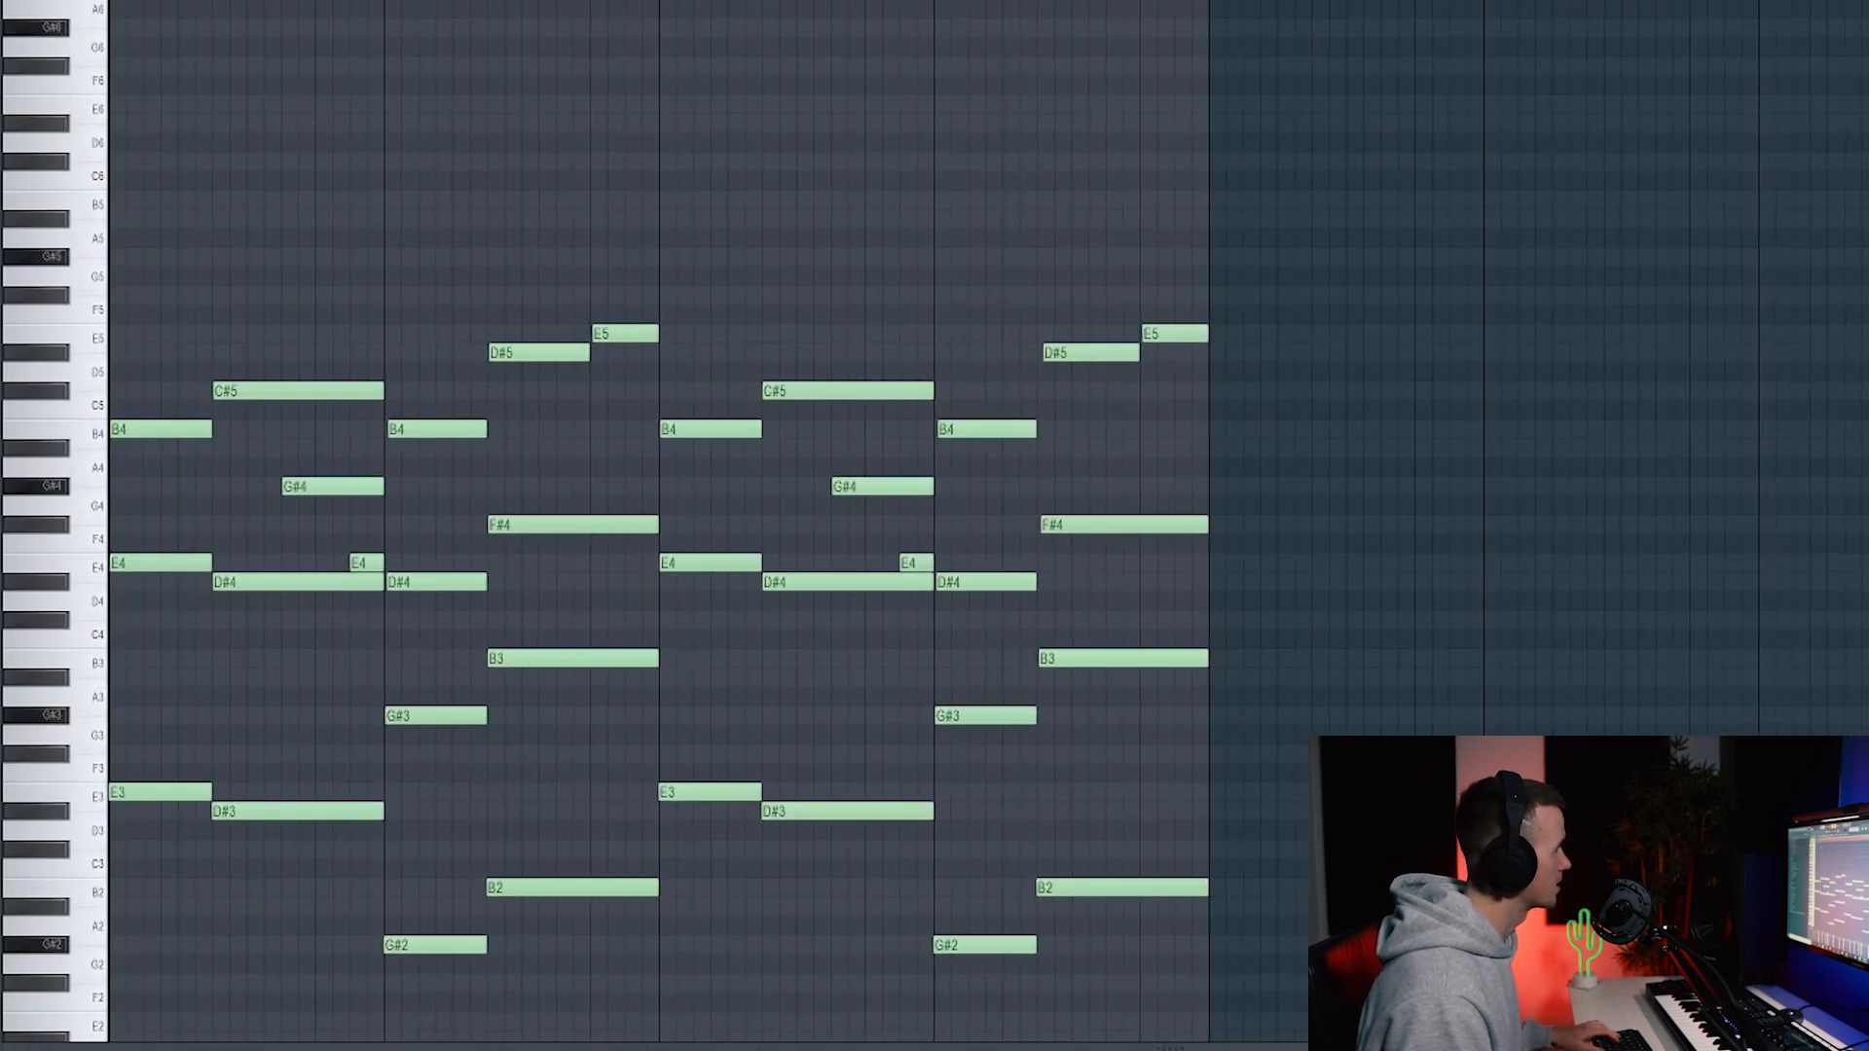
left_click(70, 2)
left_click(112, 100)
key("ctrl+q")
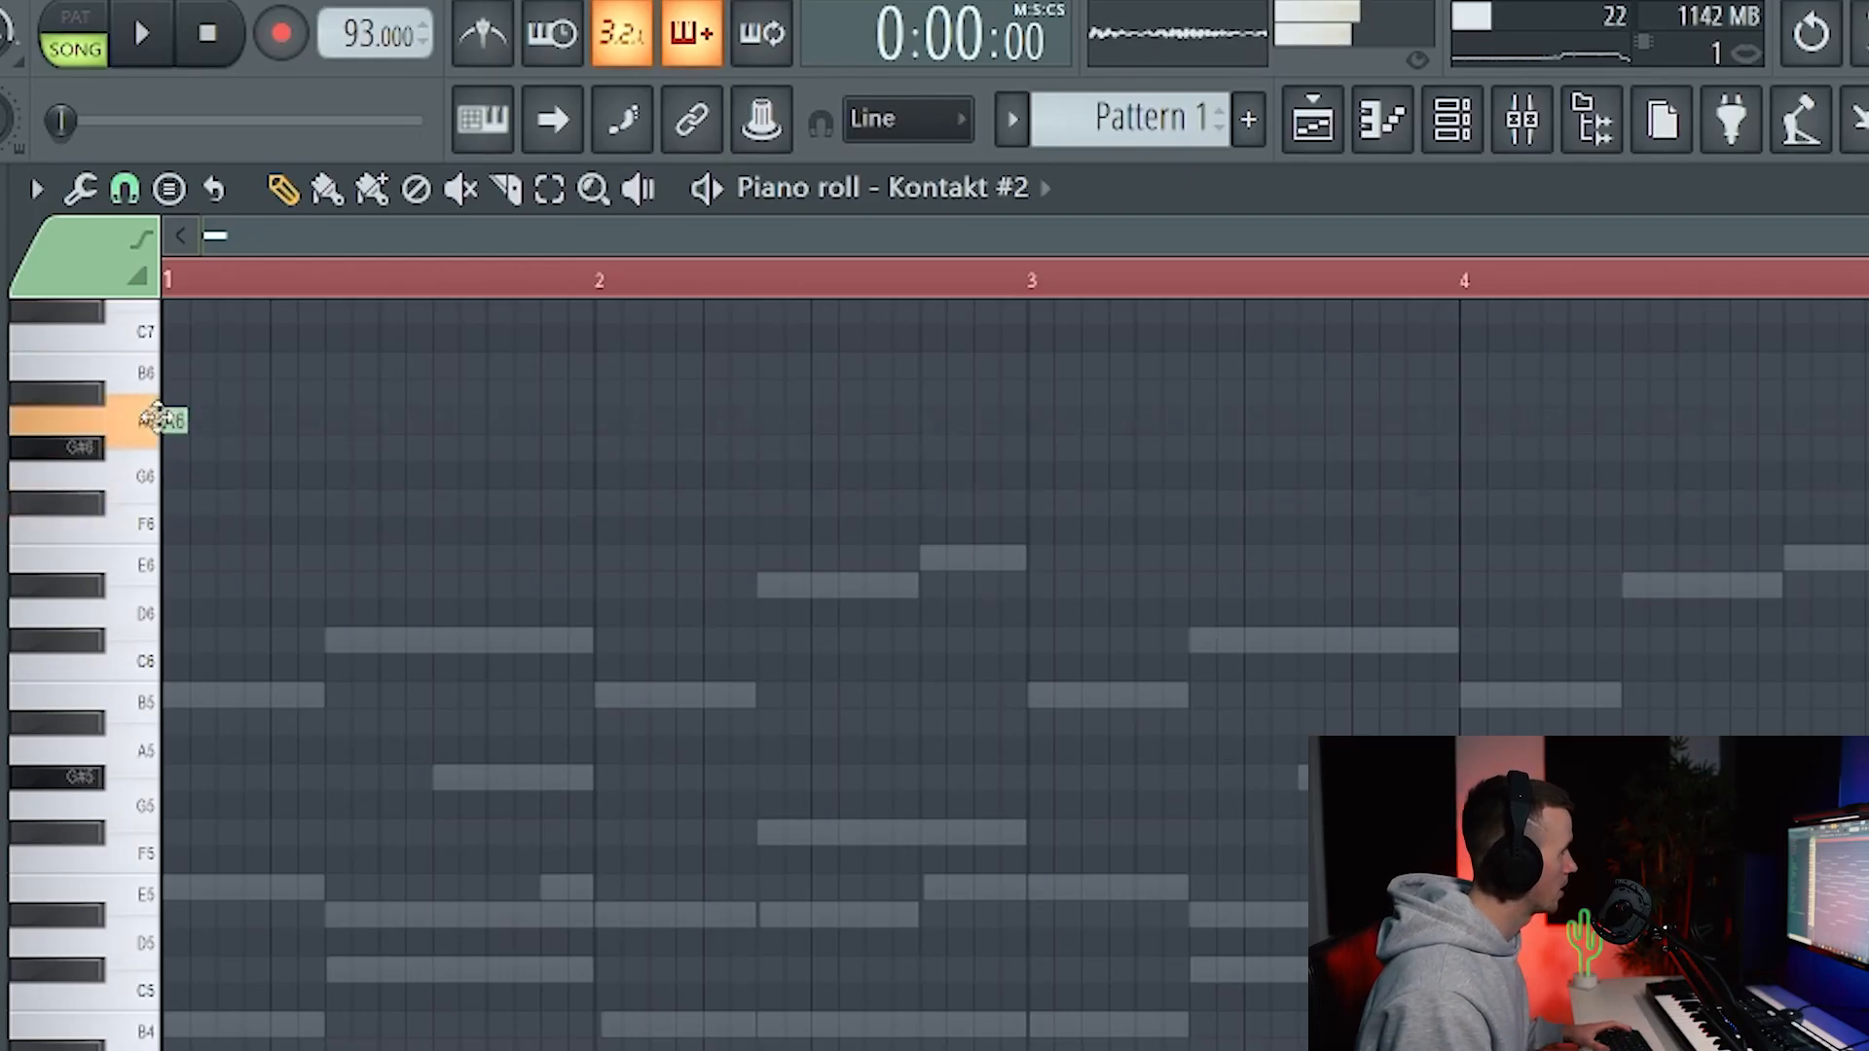
Place short Kontakt #2 notes: B6 at the start of bars 1, 2 and 3, G#6 three-eighths into bar 1, D#6 three-eighths into bar 2
scroll(233, 522, "up", 2)
key("space")
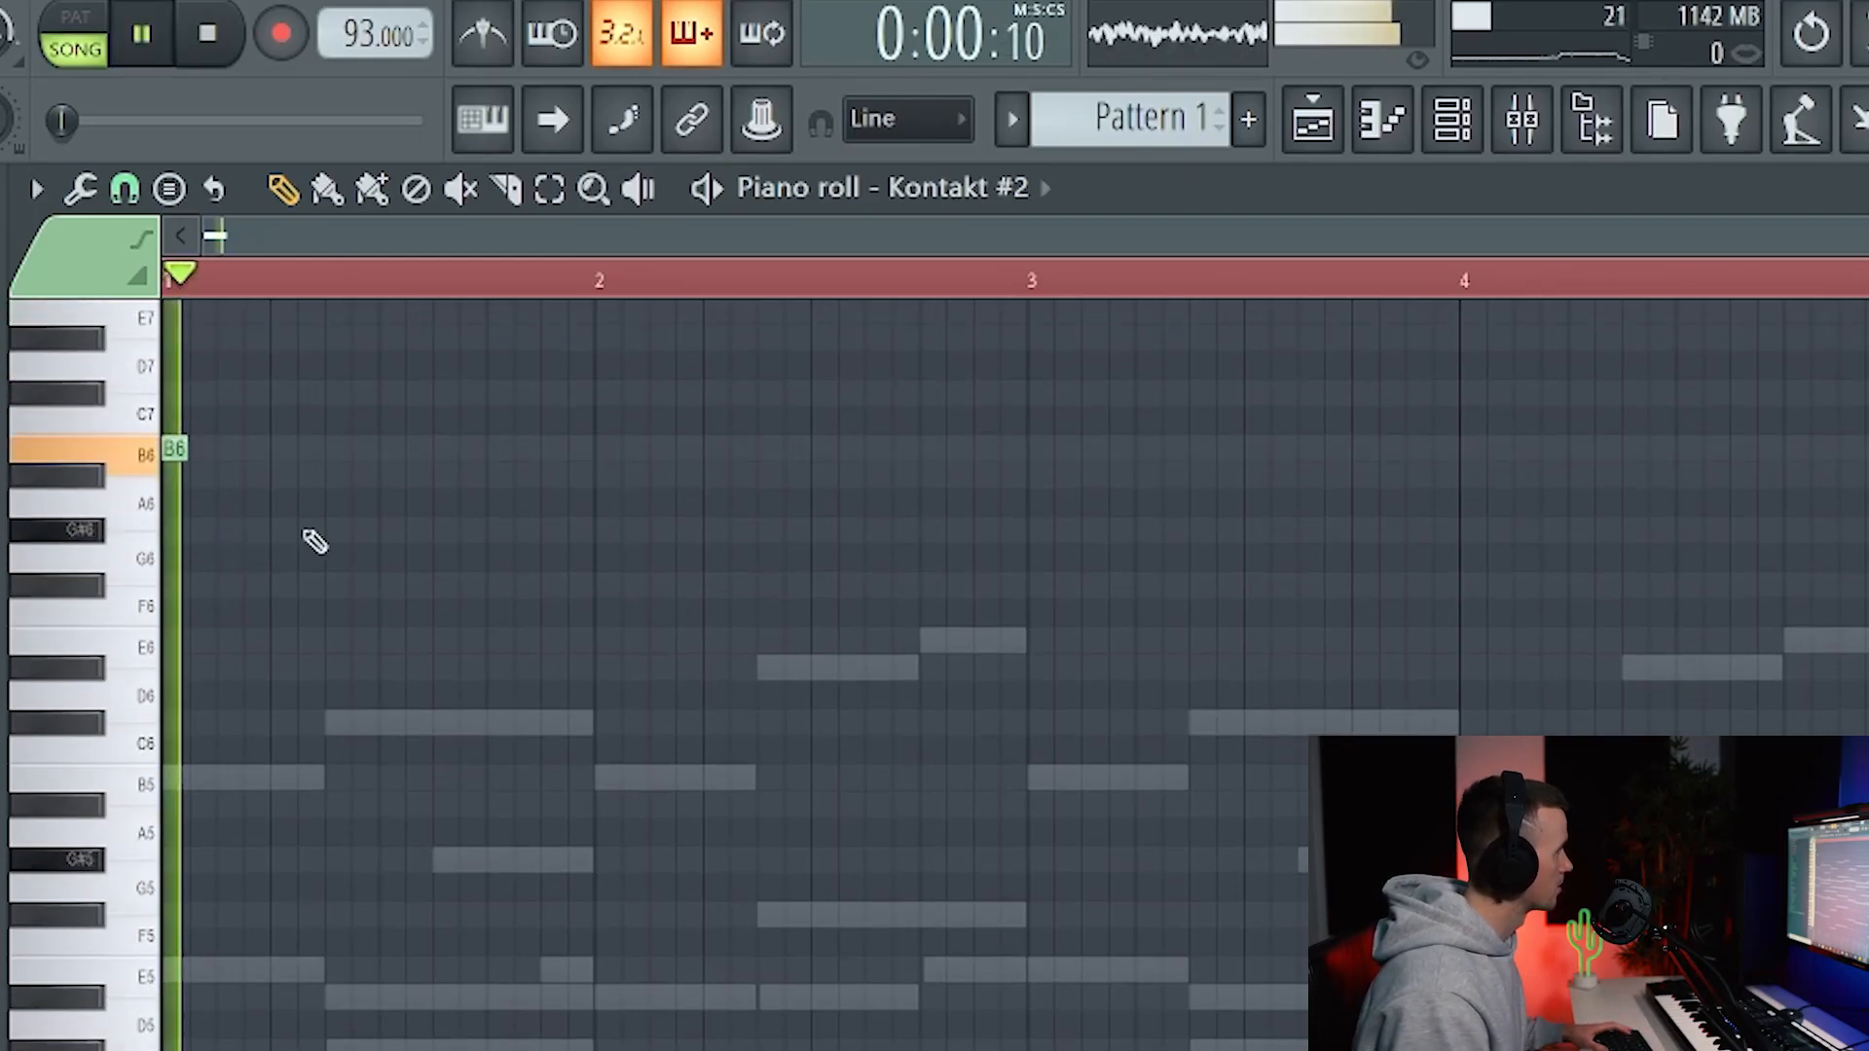
left_click(335, 531)
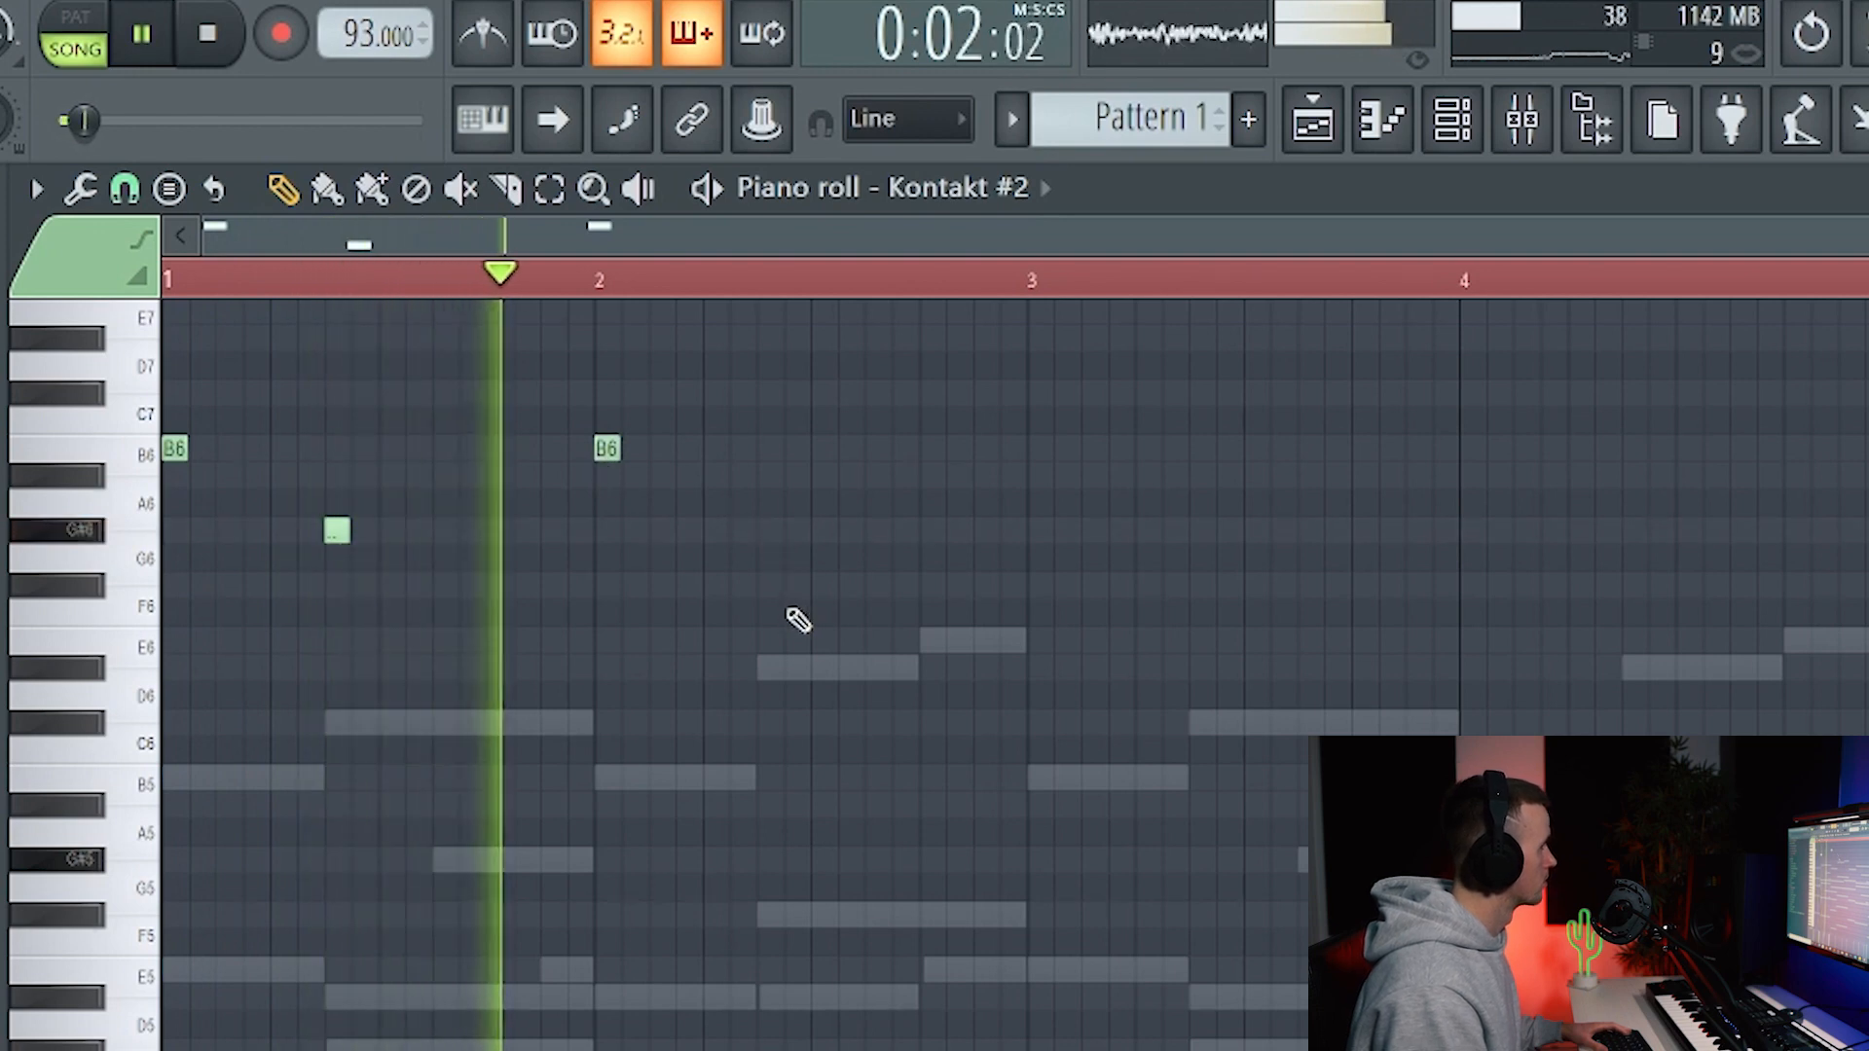
left_click(760, 589)
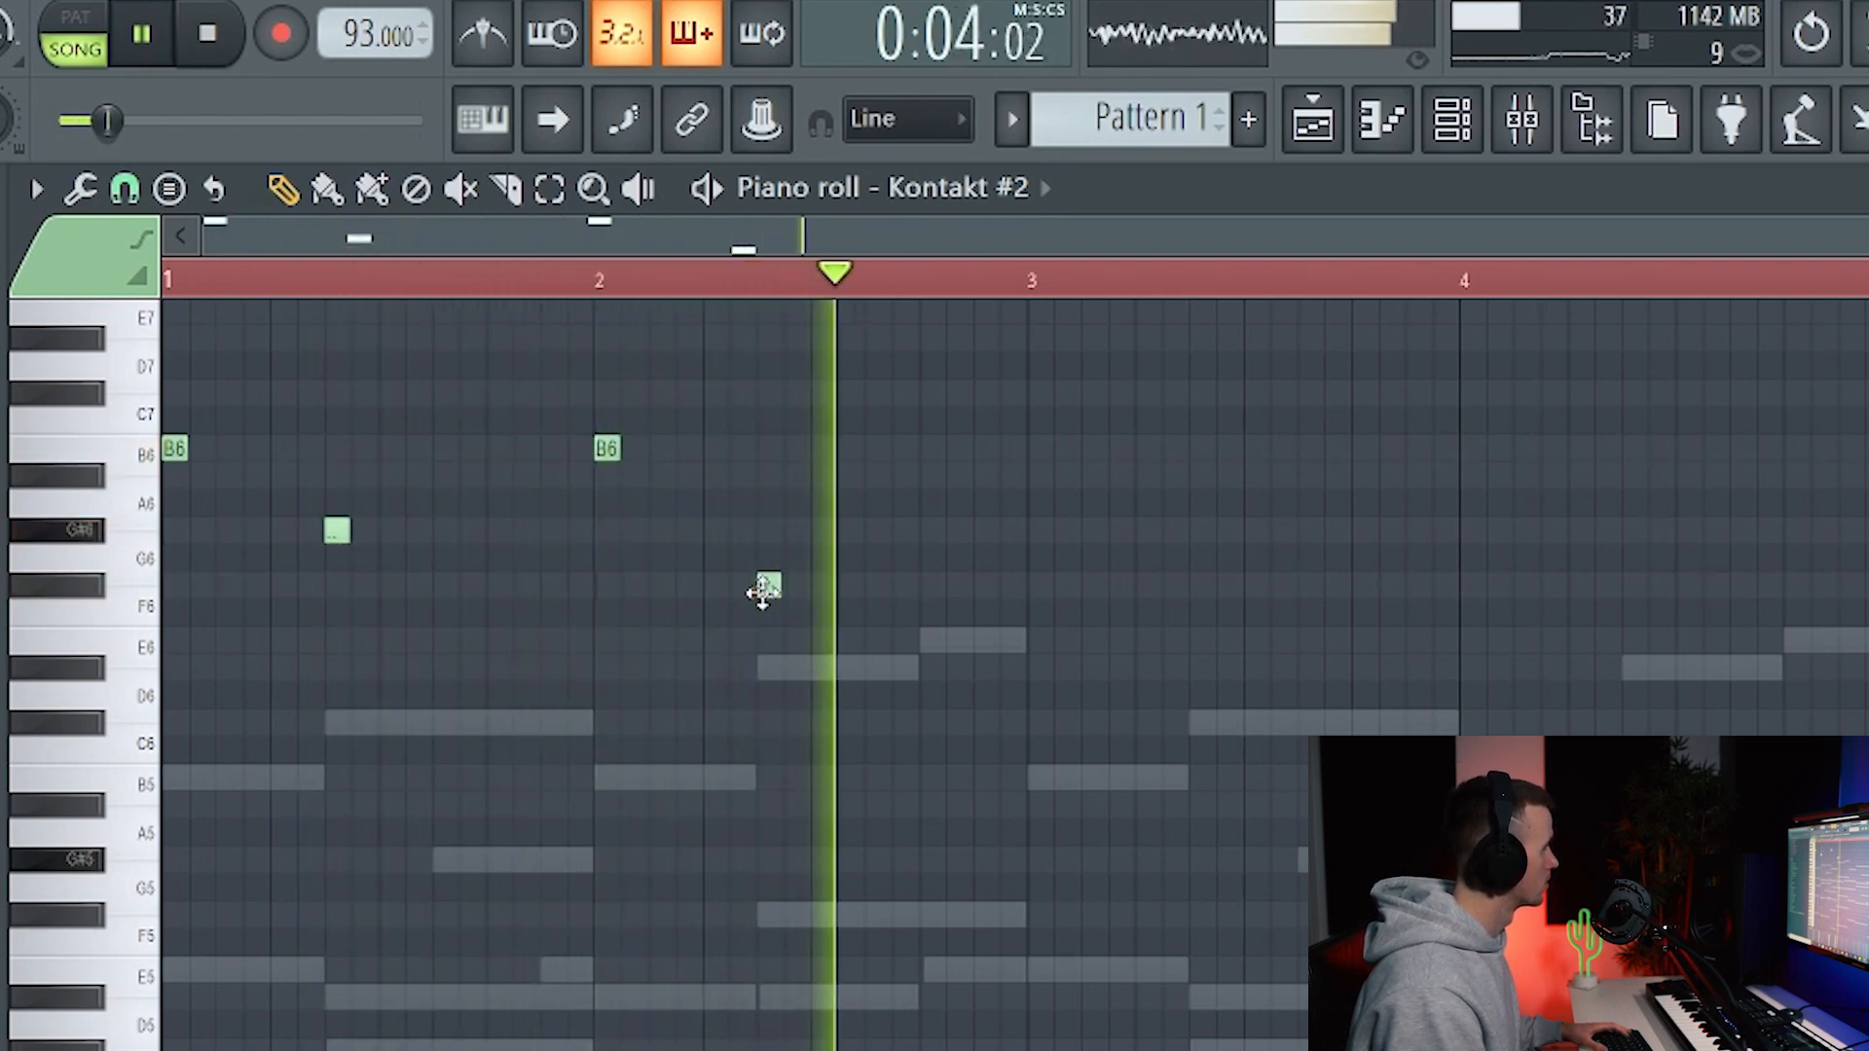
key("space")
left_click_drag(759, 589, 769, 647)
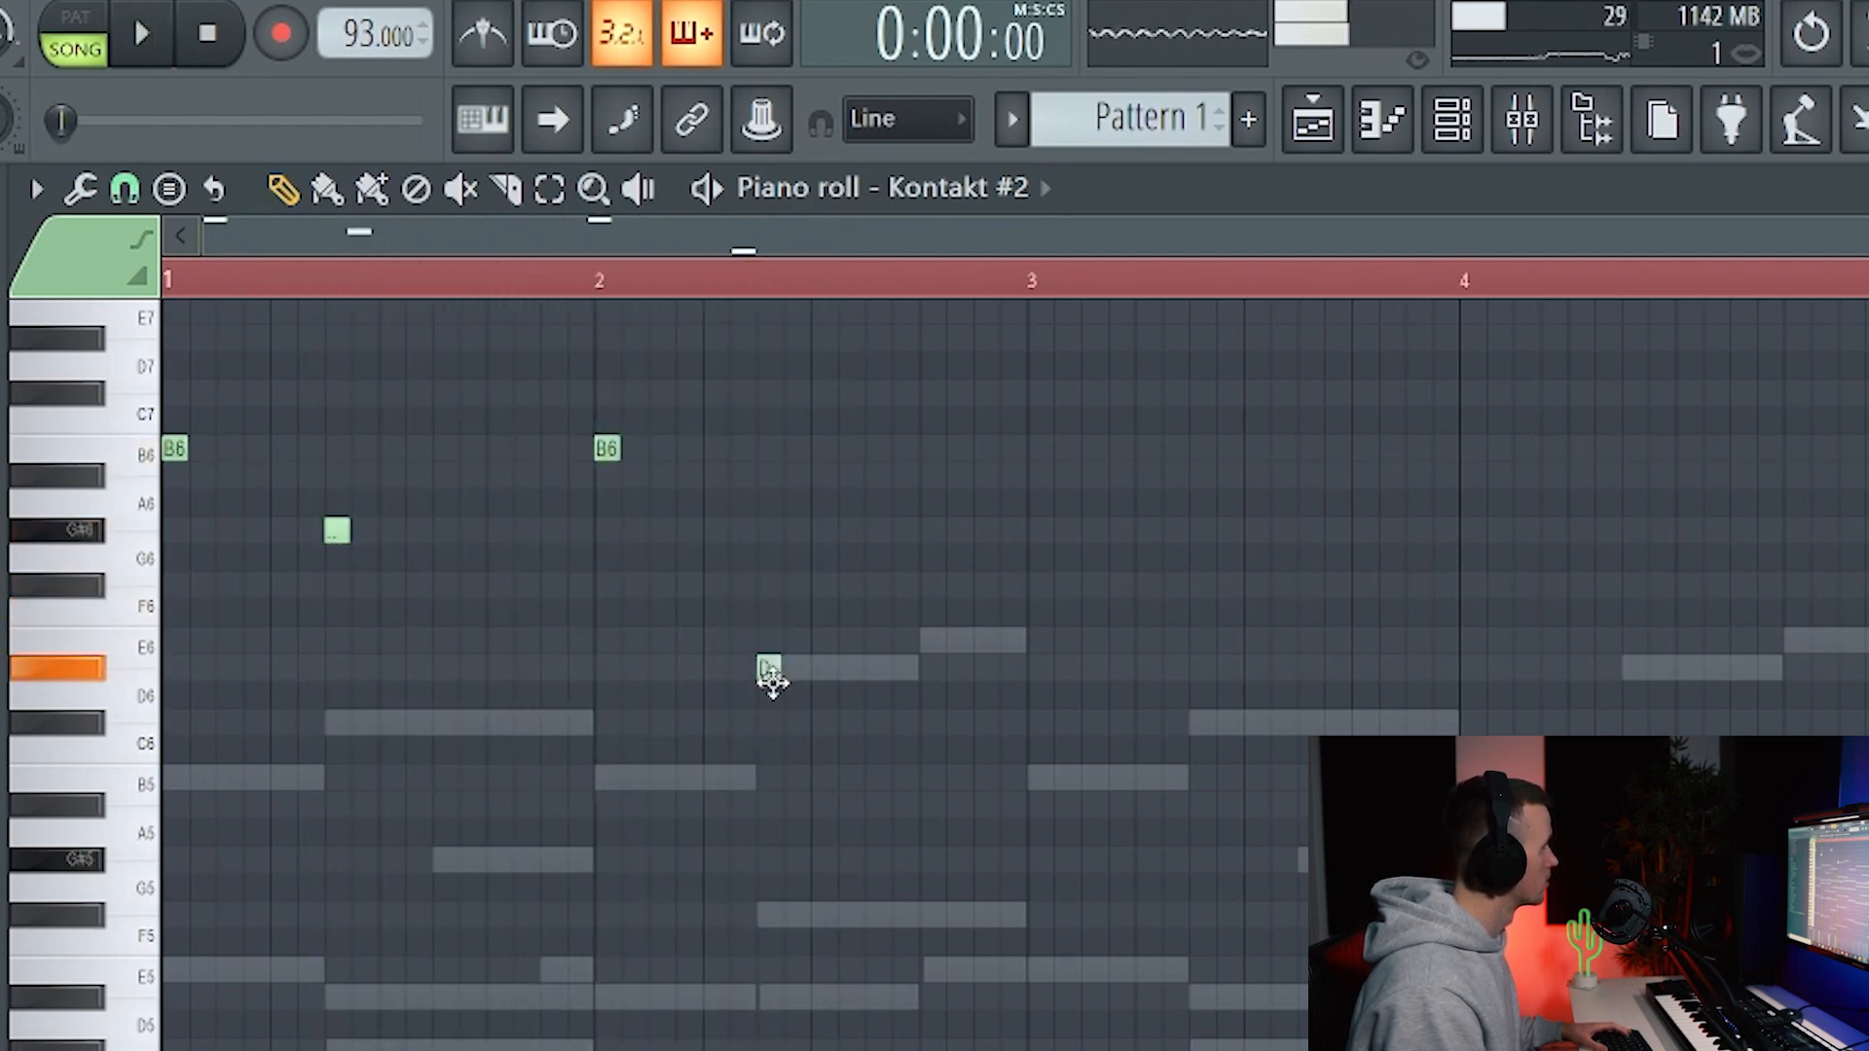
key("space")
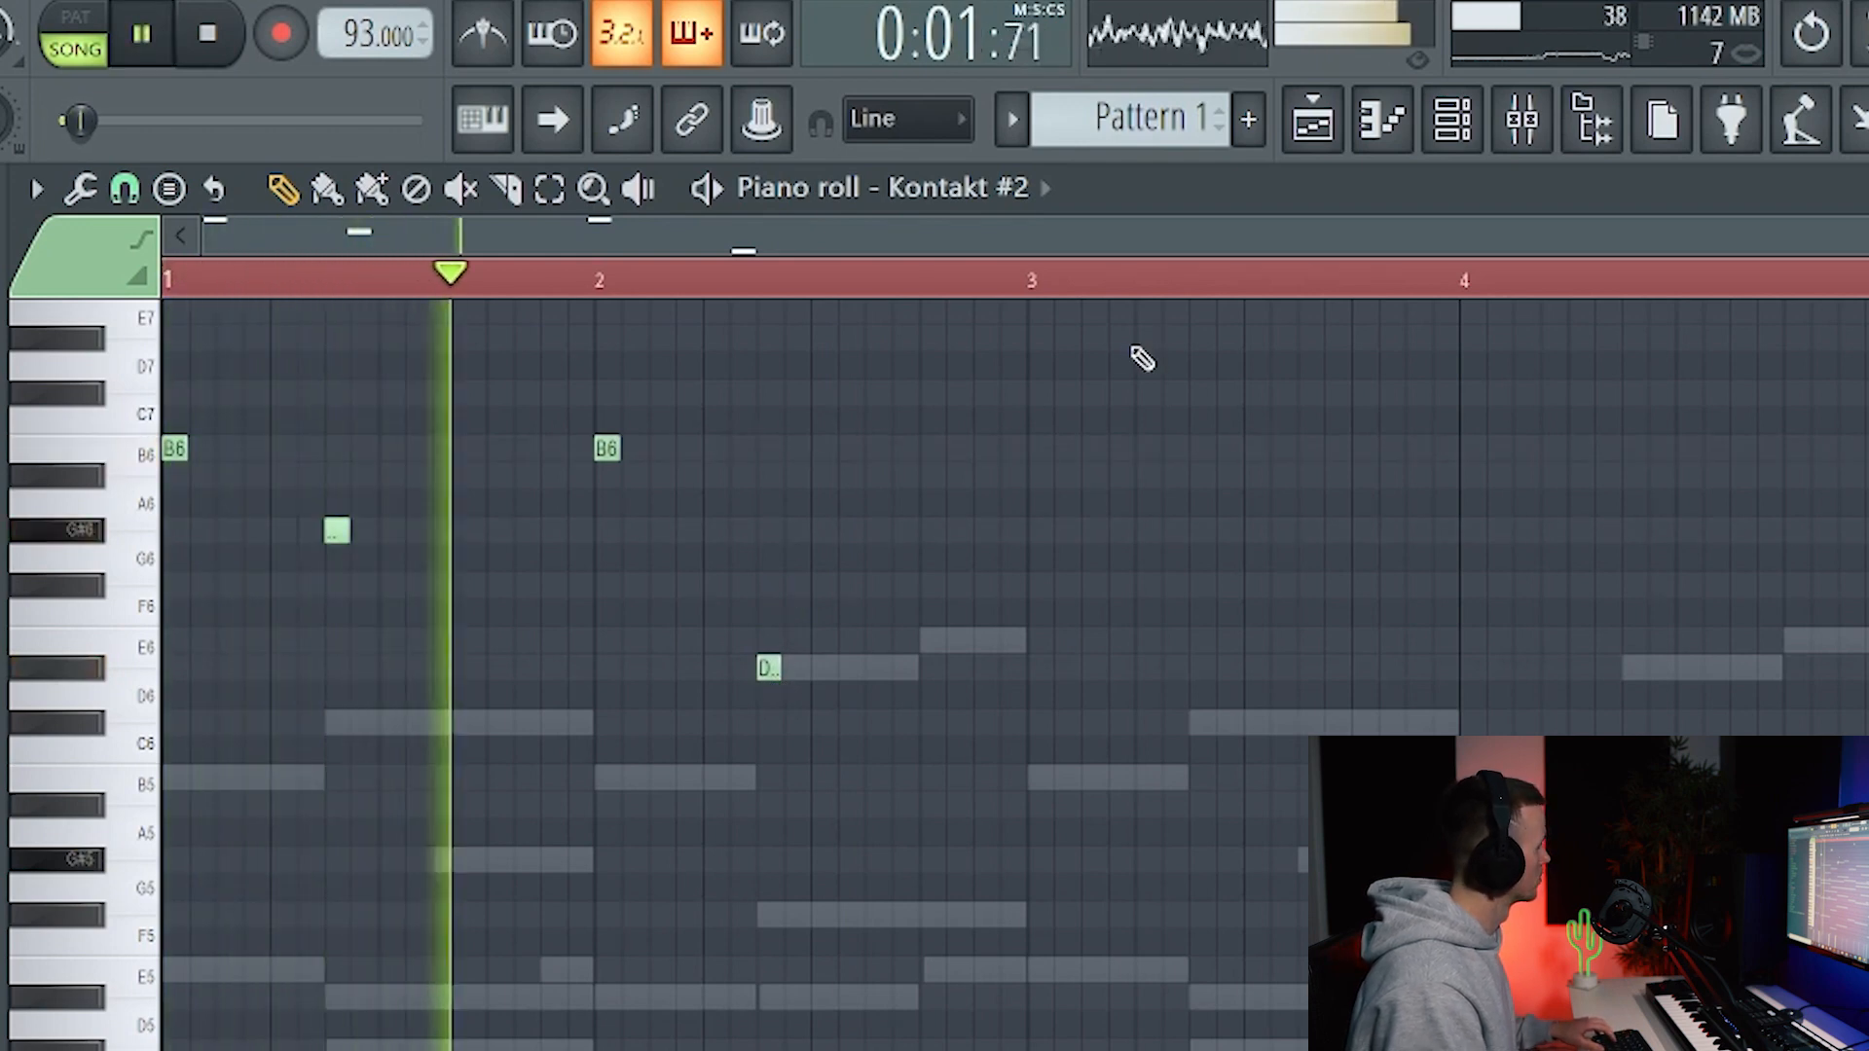
left_click(1034, 449)
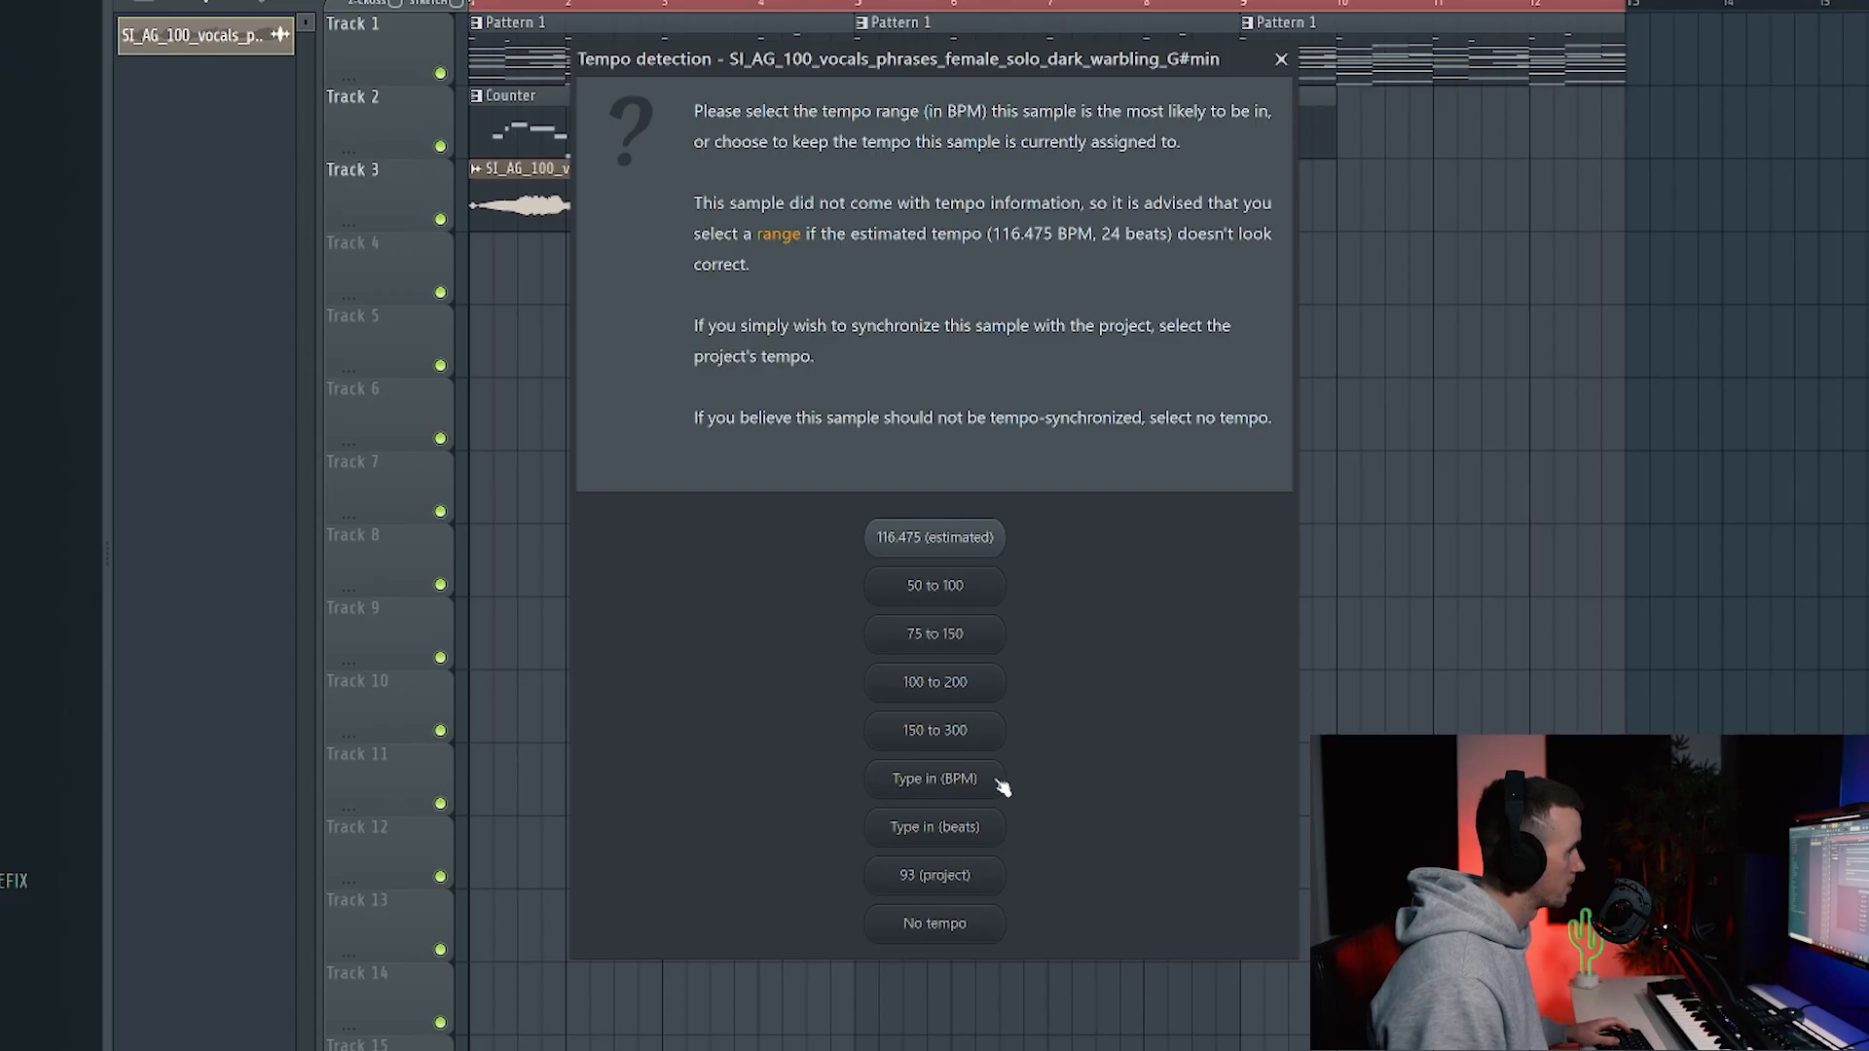
Set the dark warbling female vocal sample's source tempo to 100 BPM so it syncs with the project
left_click(934, 779)
type("100")
key("Return")
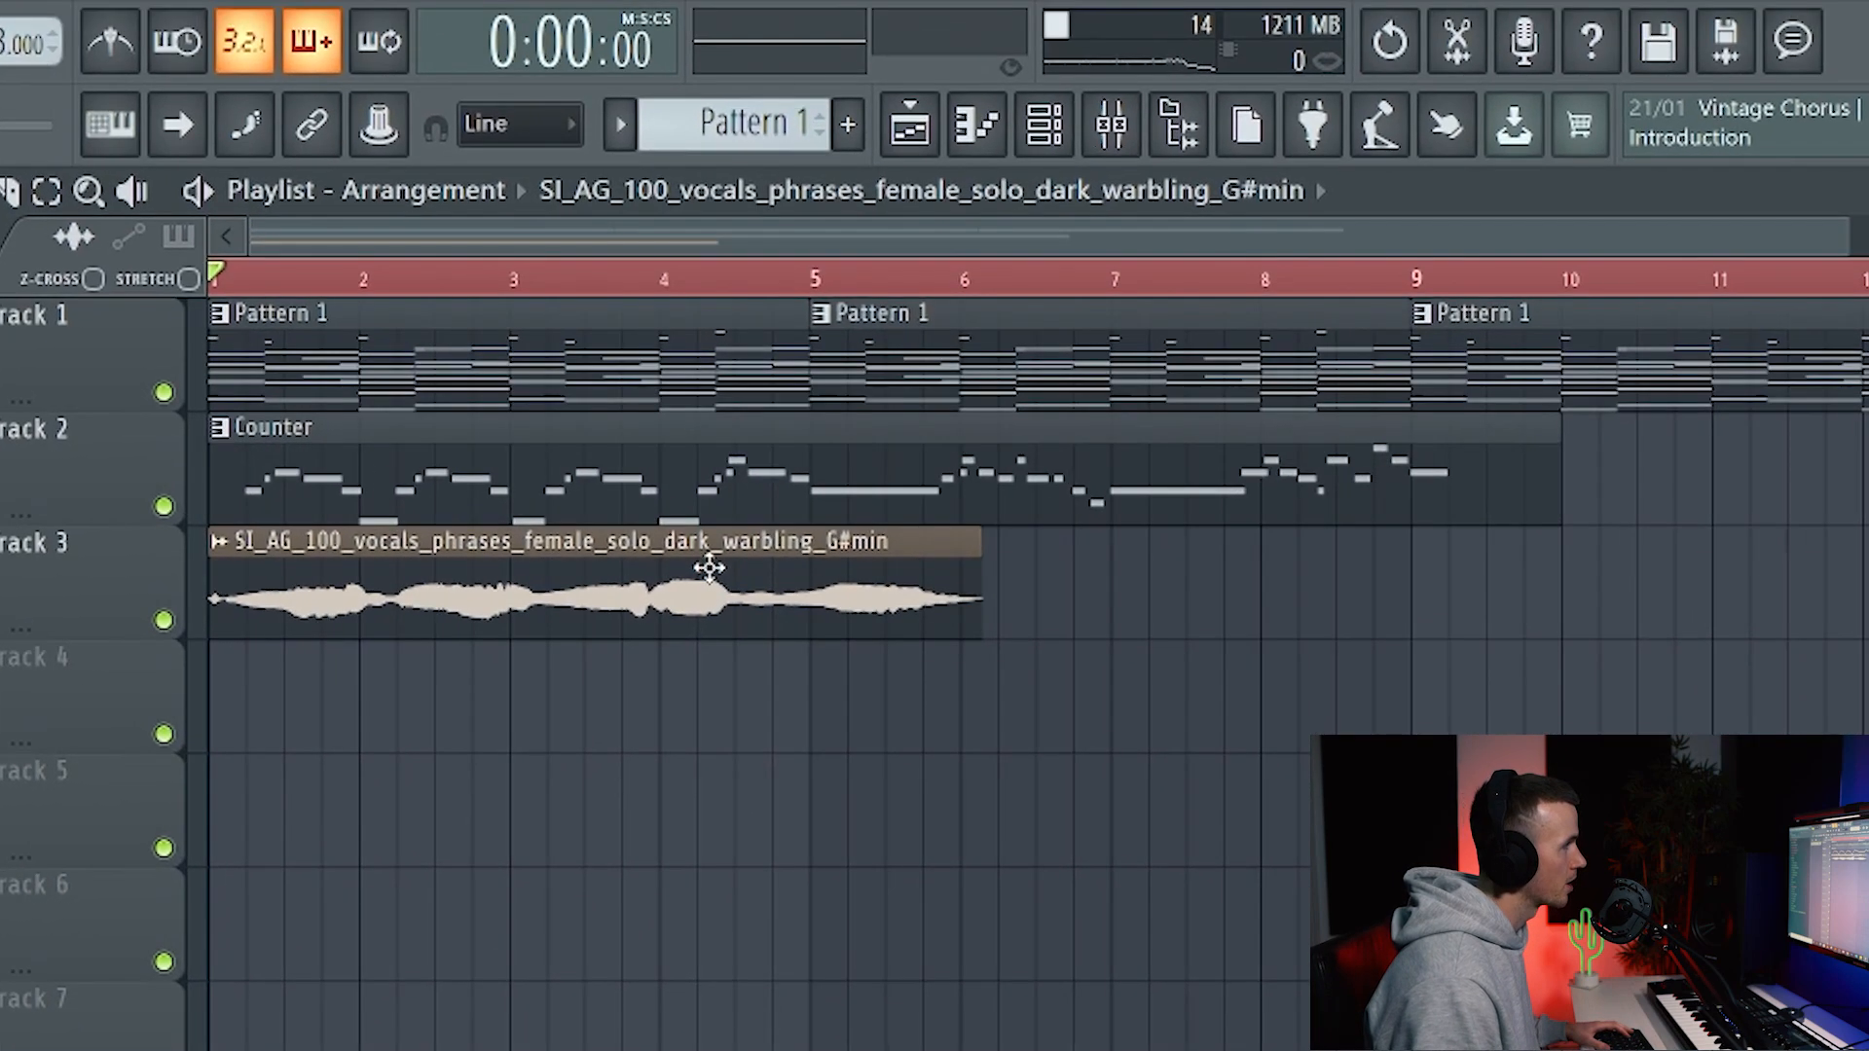
Play the arrangement from the start and examine how the vocal clip lines up with the chords and counter melody around bars 3 and 4
key("space")
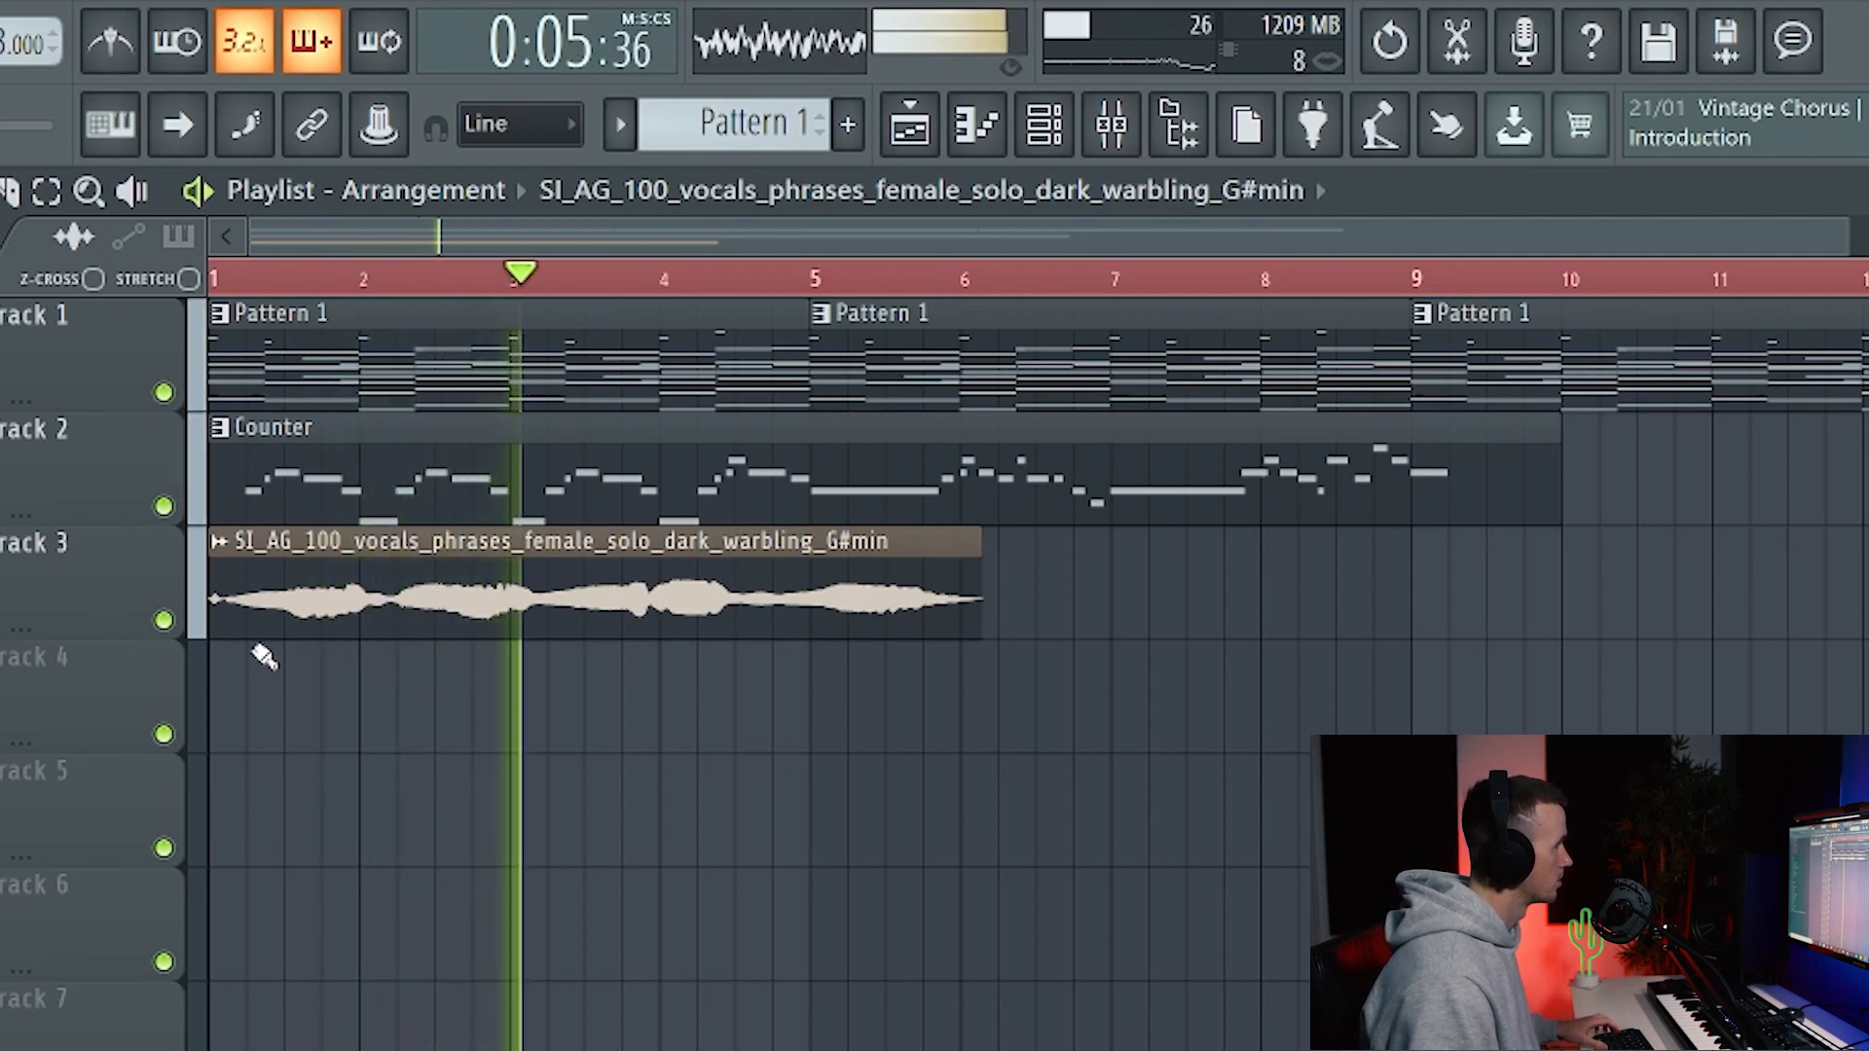
scroll(256, 656, "up", 3)
scroll(1172, 677, "up", 2)
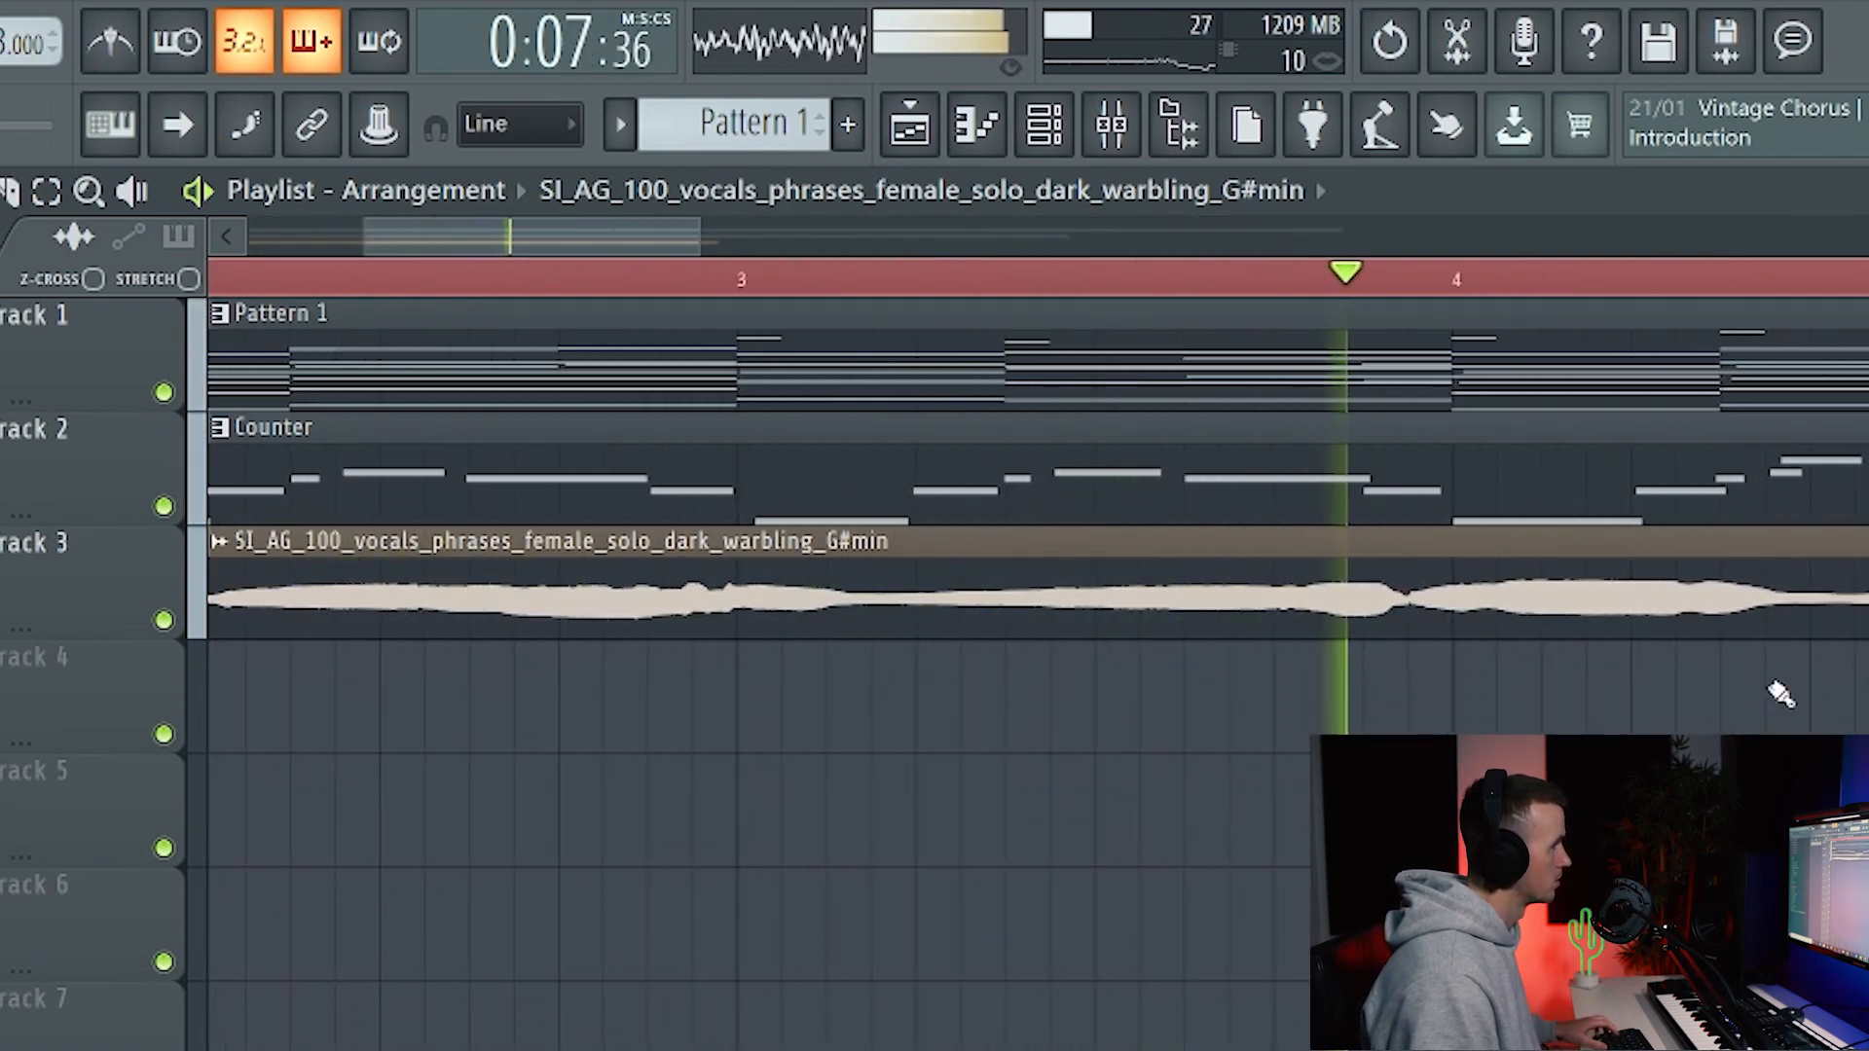
scroll(1780, 694, "down", 2)
scroll(1780, 694, "down", 3)
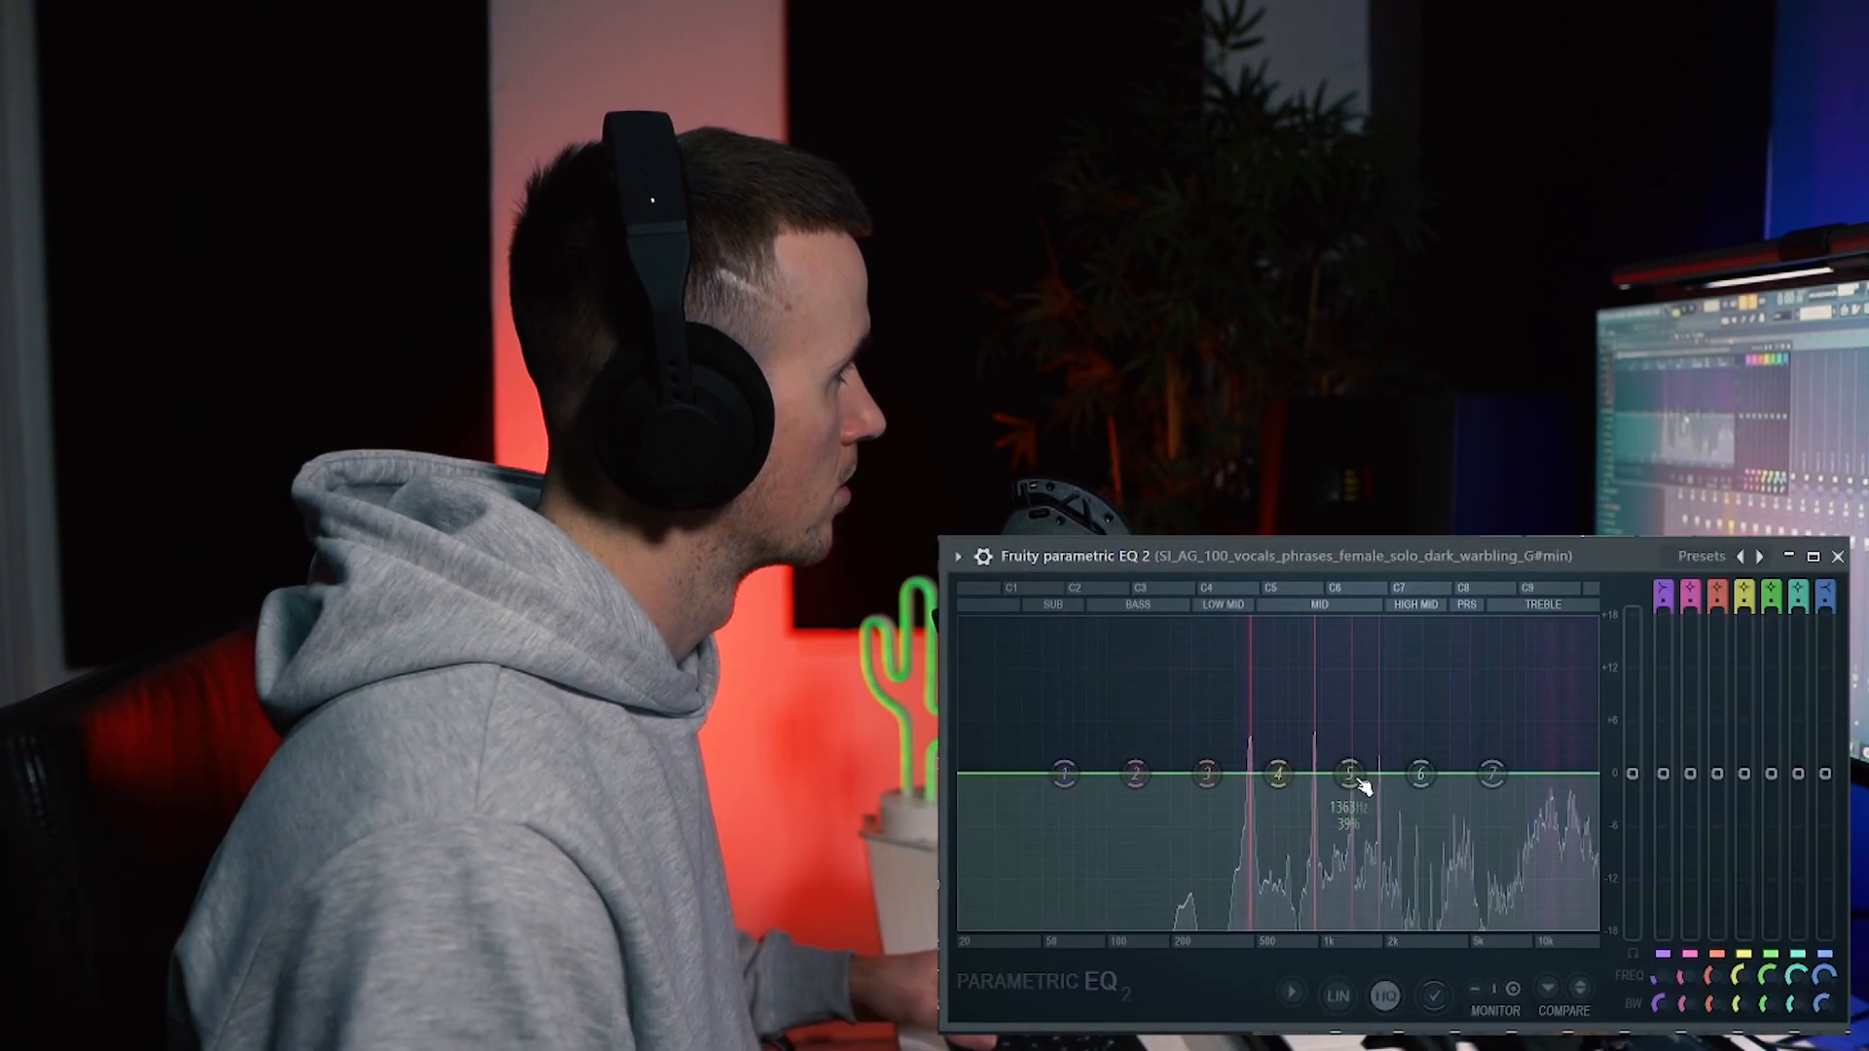
Turn band 4 of the vocal's equalizer into a wide band-pass centred at about 2 kHz
scroll(1278, 776, "up", 5)
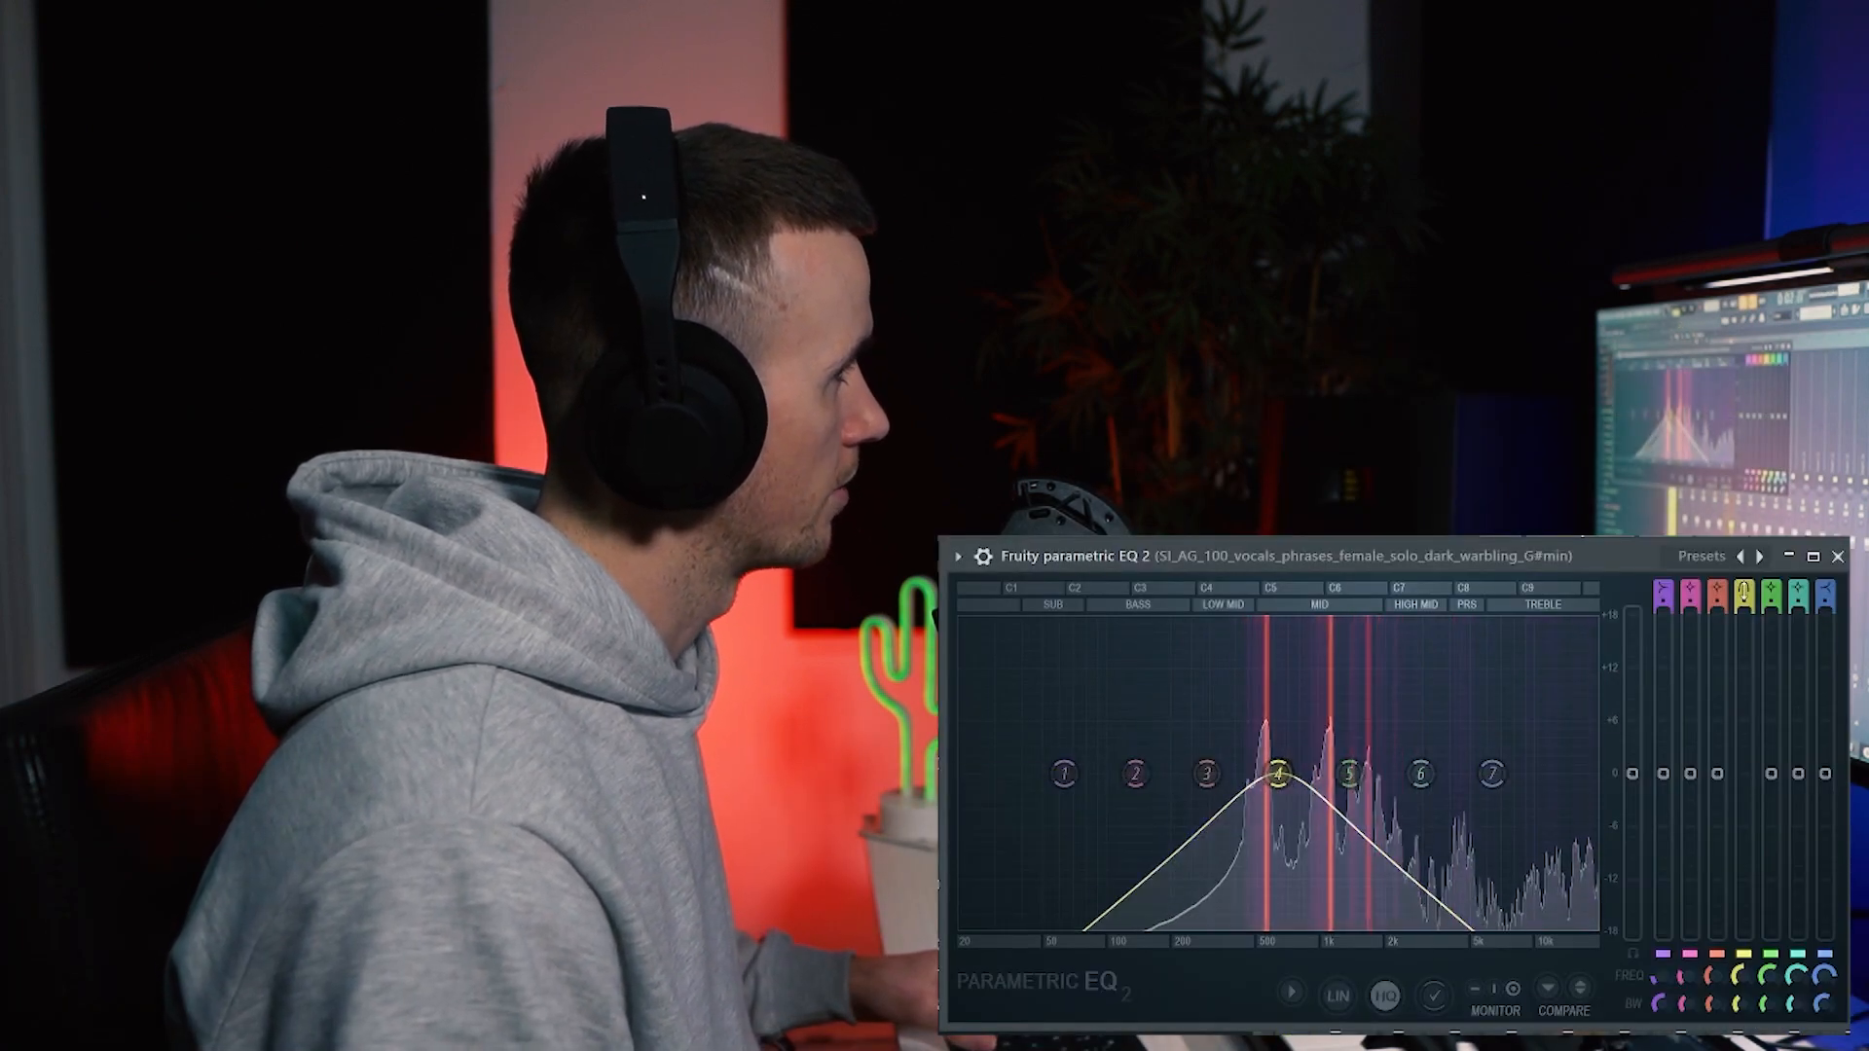
scroll(1283, 798, "up", 3)
left_click_drag(1282, 798, 1390, 780)
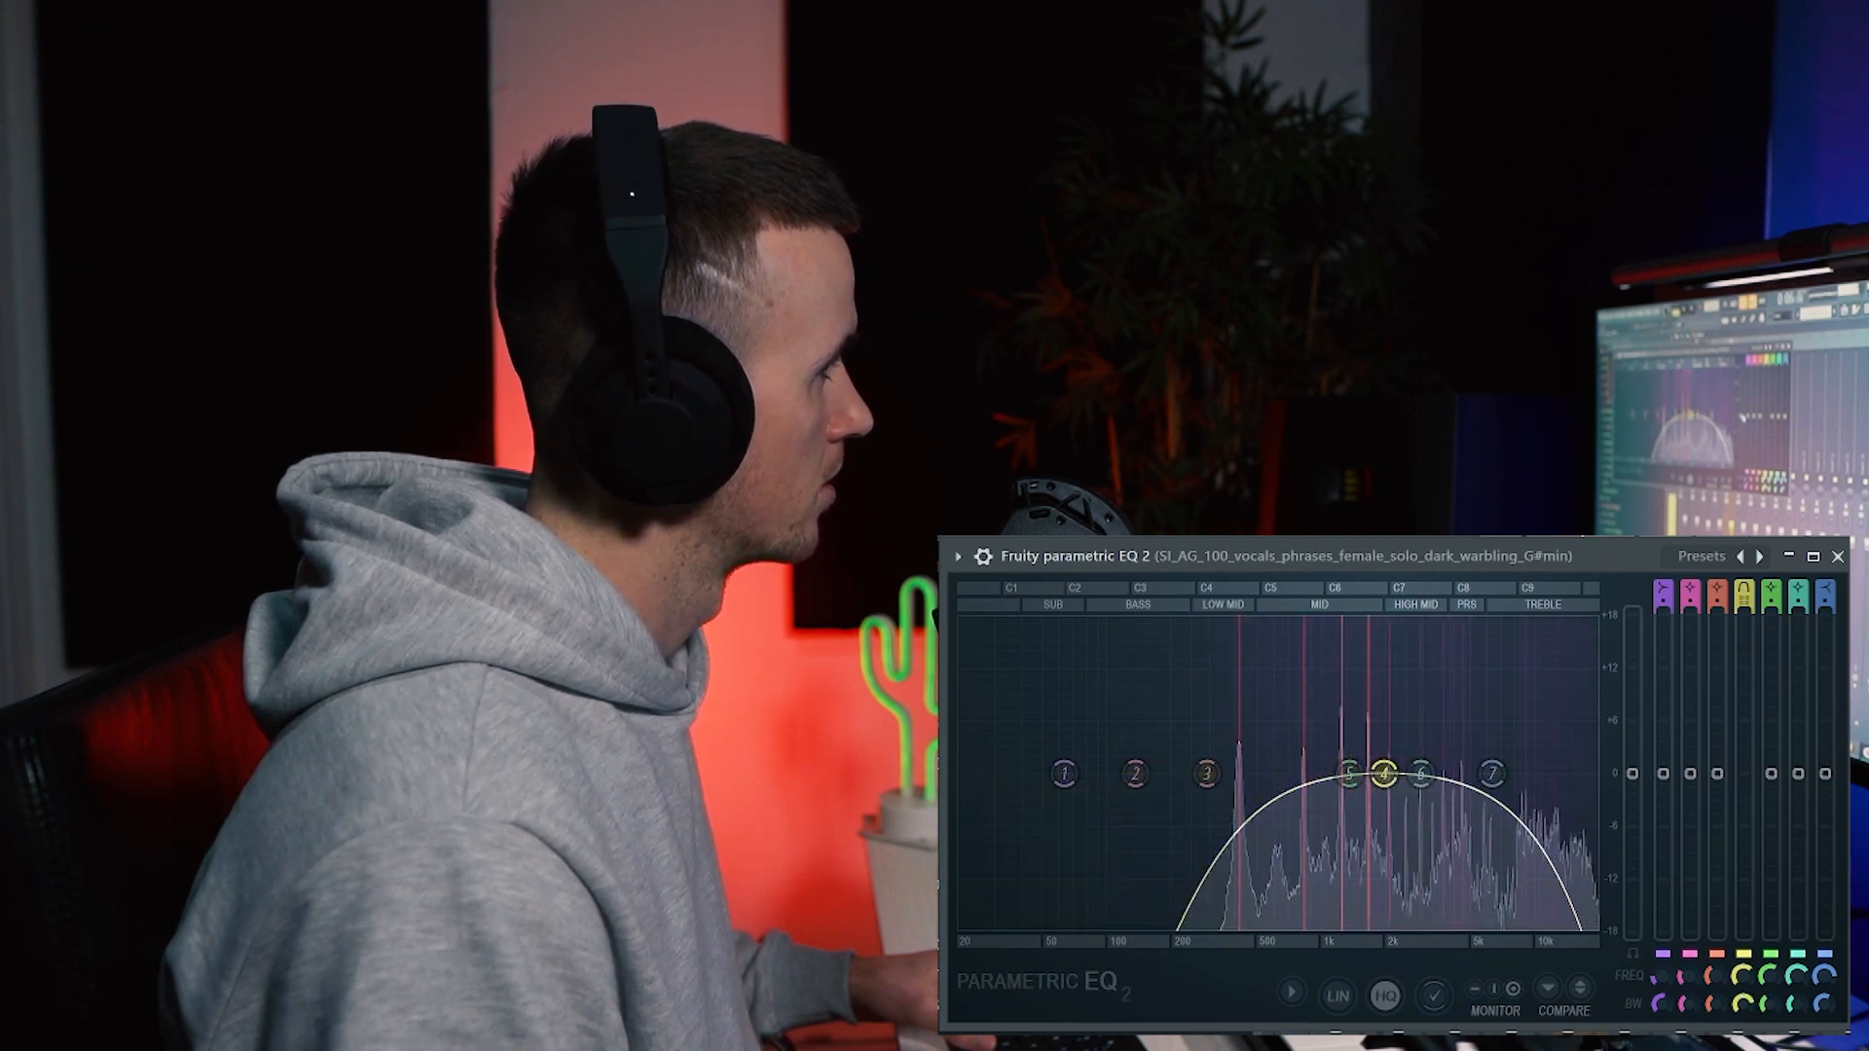
left_click_drag(1632, 774, 1633, 756)
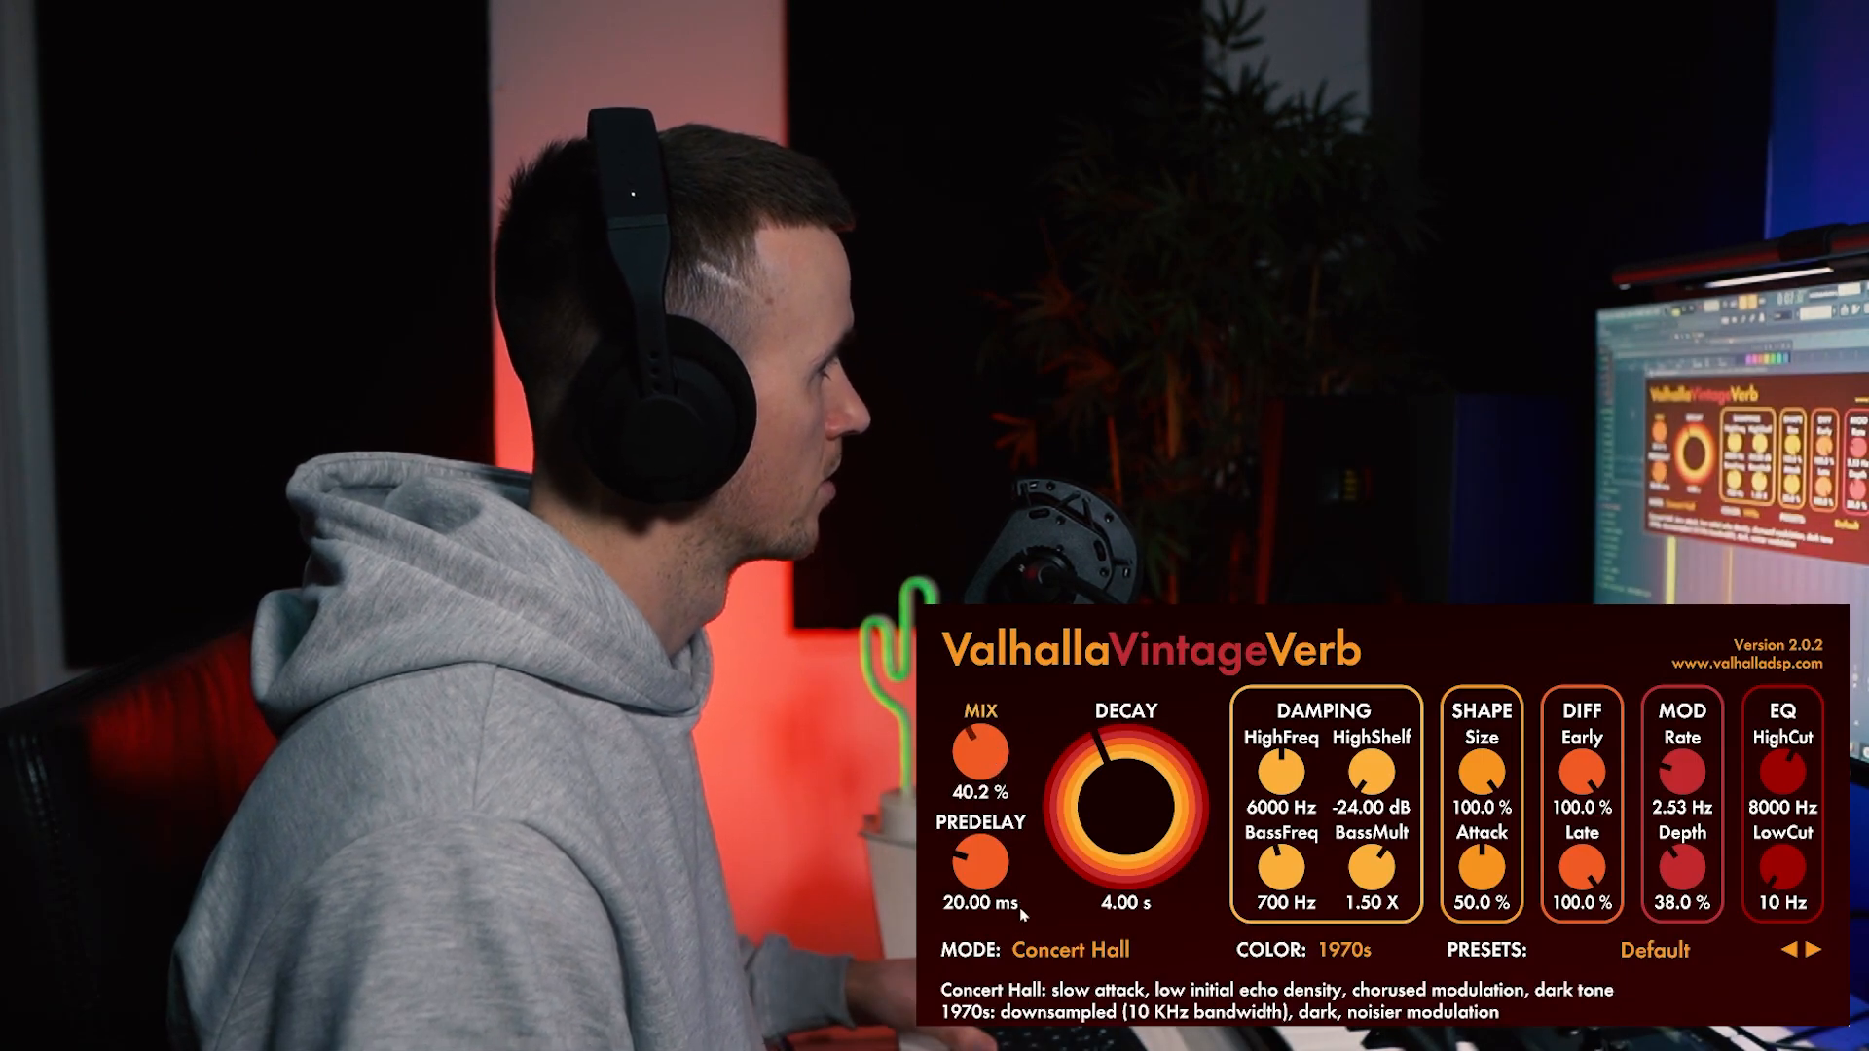
Set the vocal's ValhallaVintageVerb to a 27.8% mix and 3.47 s decay, and shorten its predelay
left_click_drag(1126, 816, 1126, 821)
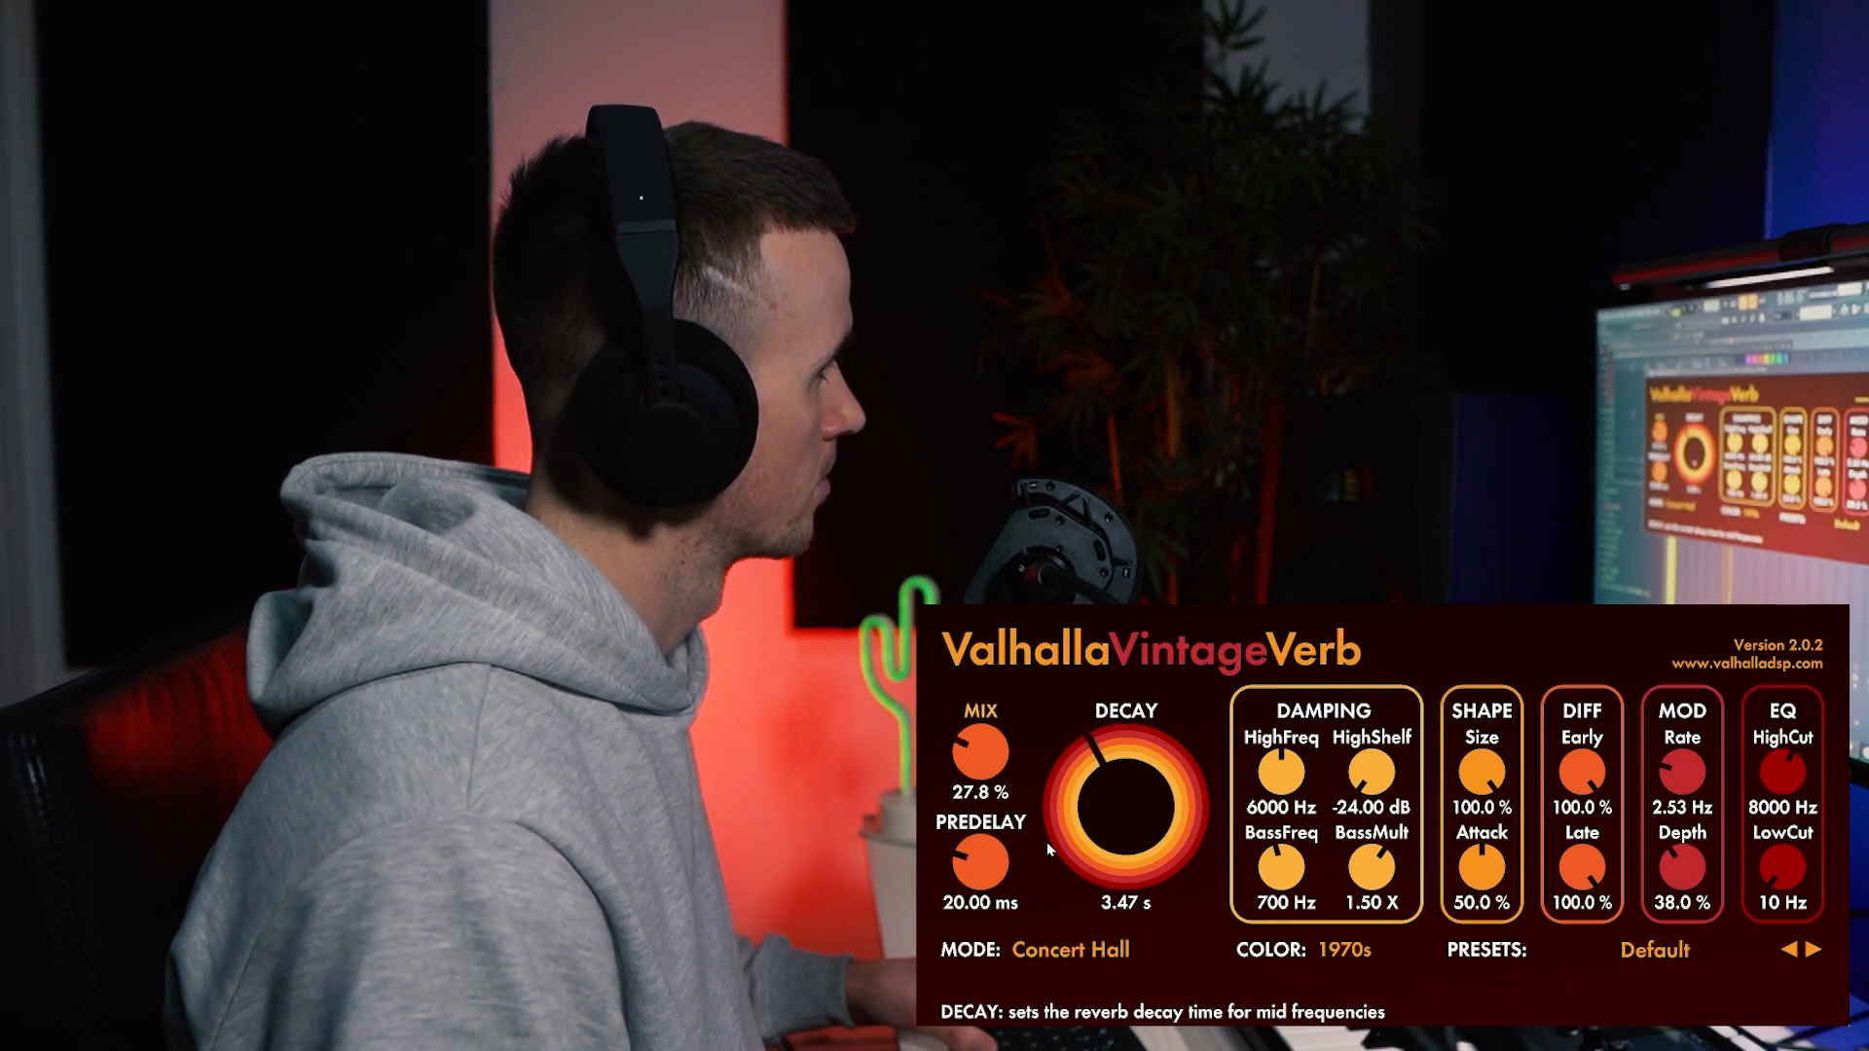
left_click_drag(982, 861, 984, 961)
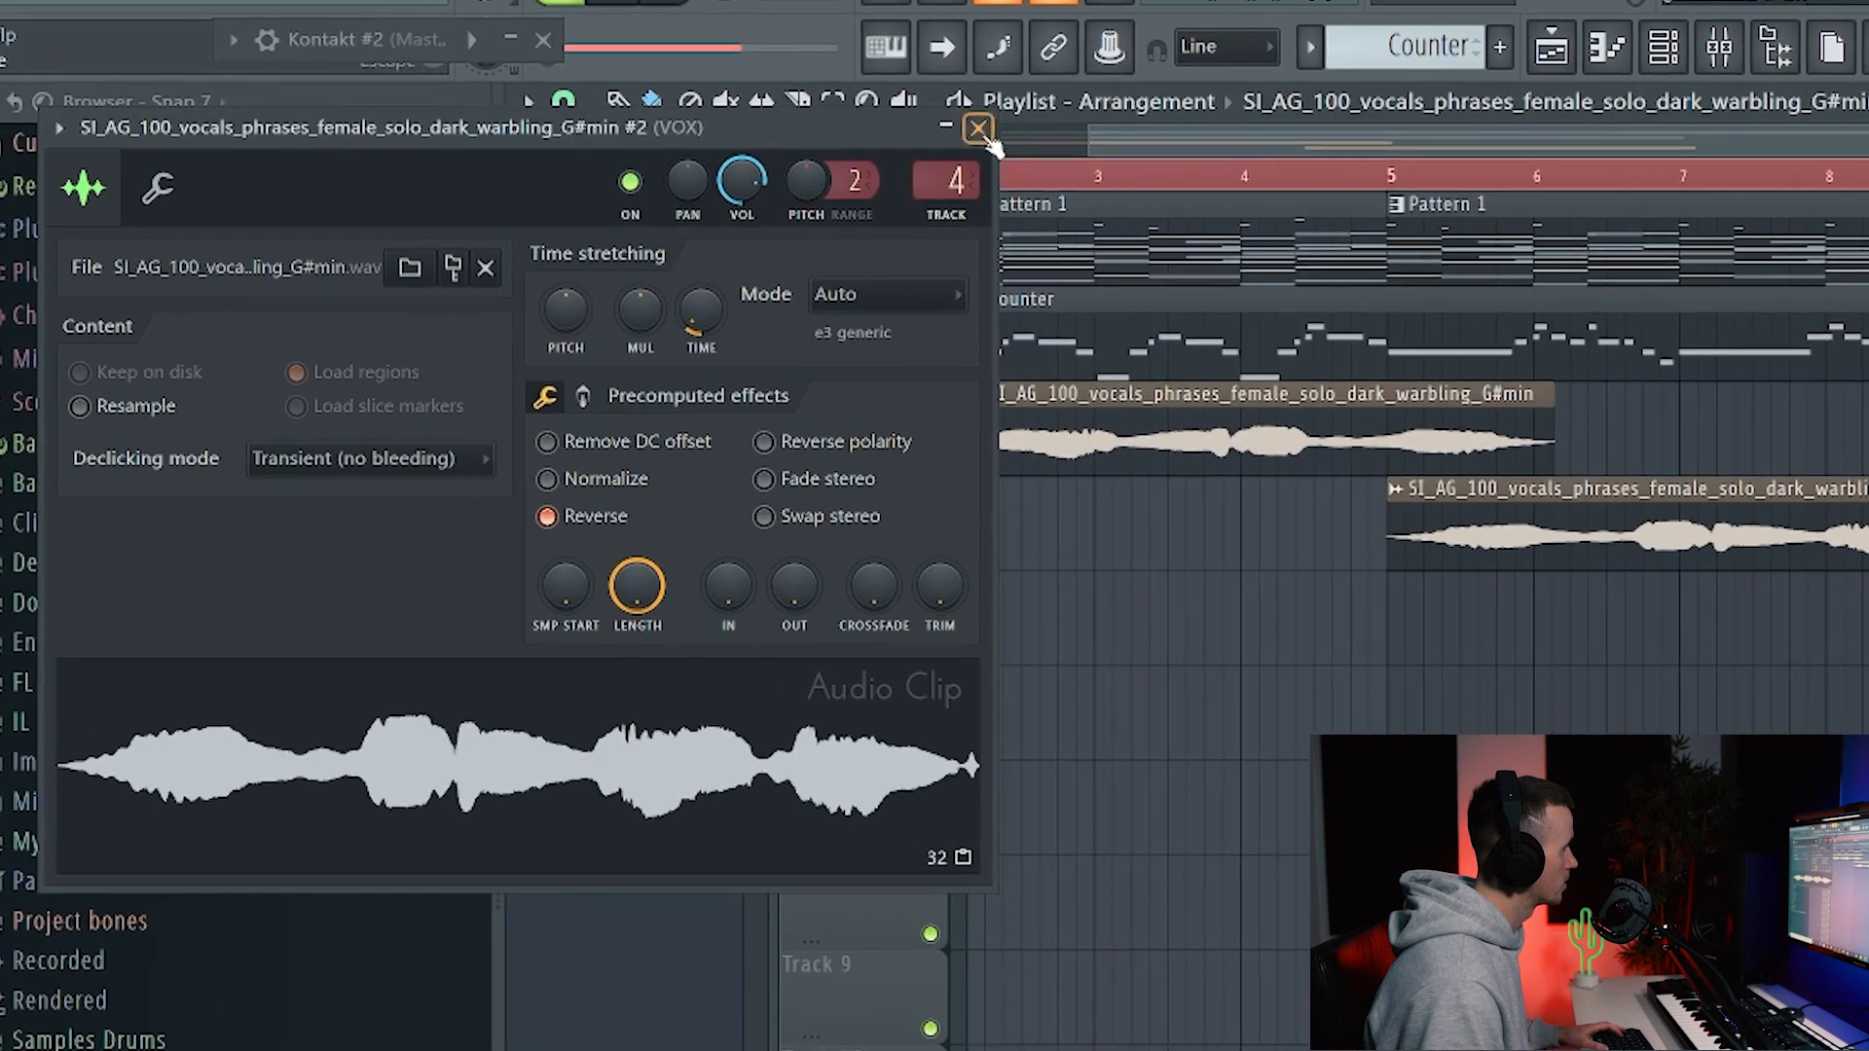
Move the reversed vocal clip on Track 4 to start at bar 7 and cut off everything past bar 9
left_click(978, 128)
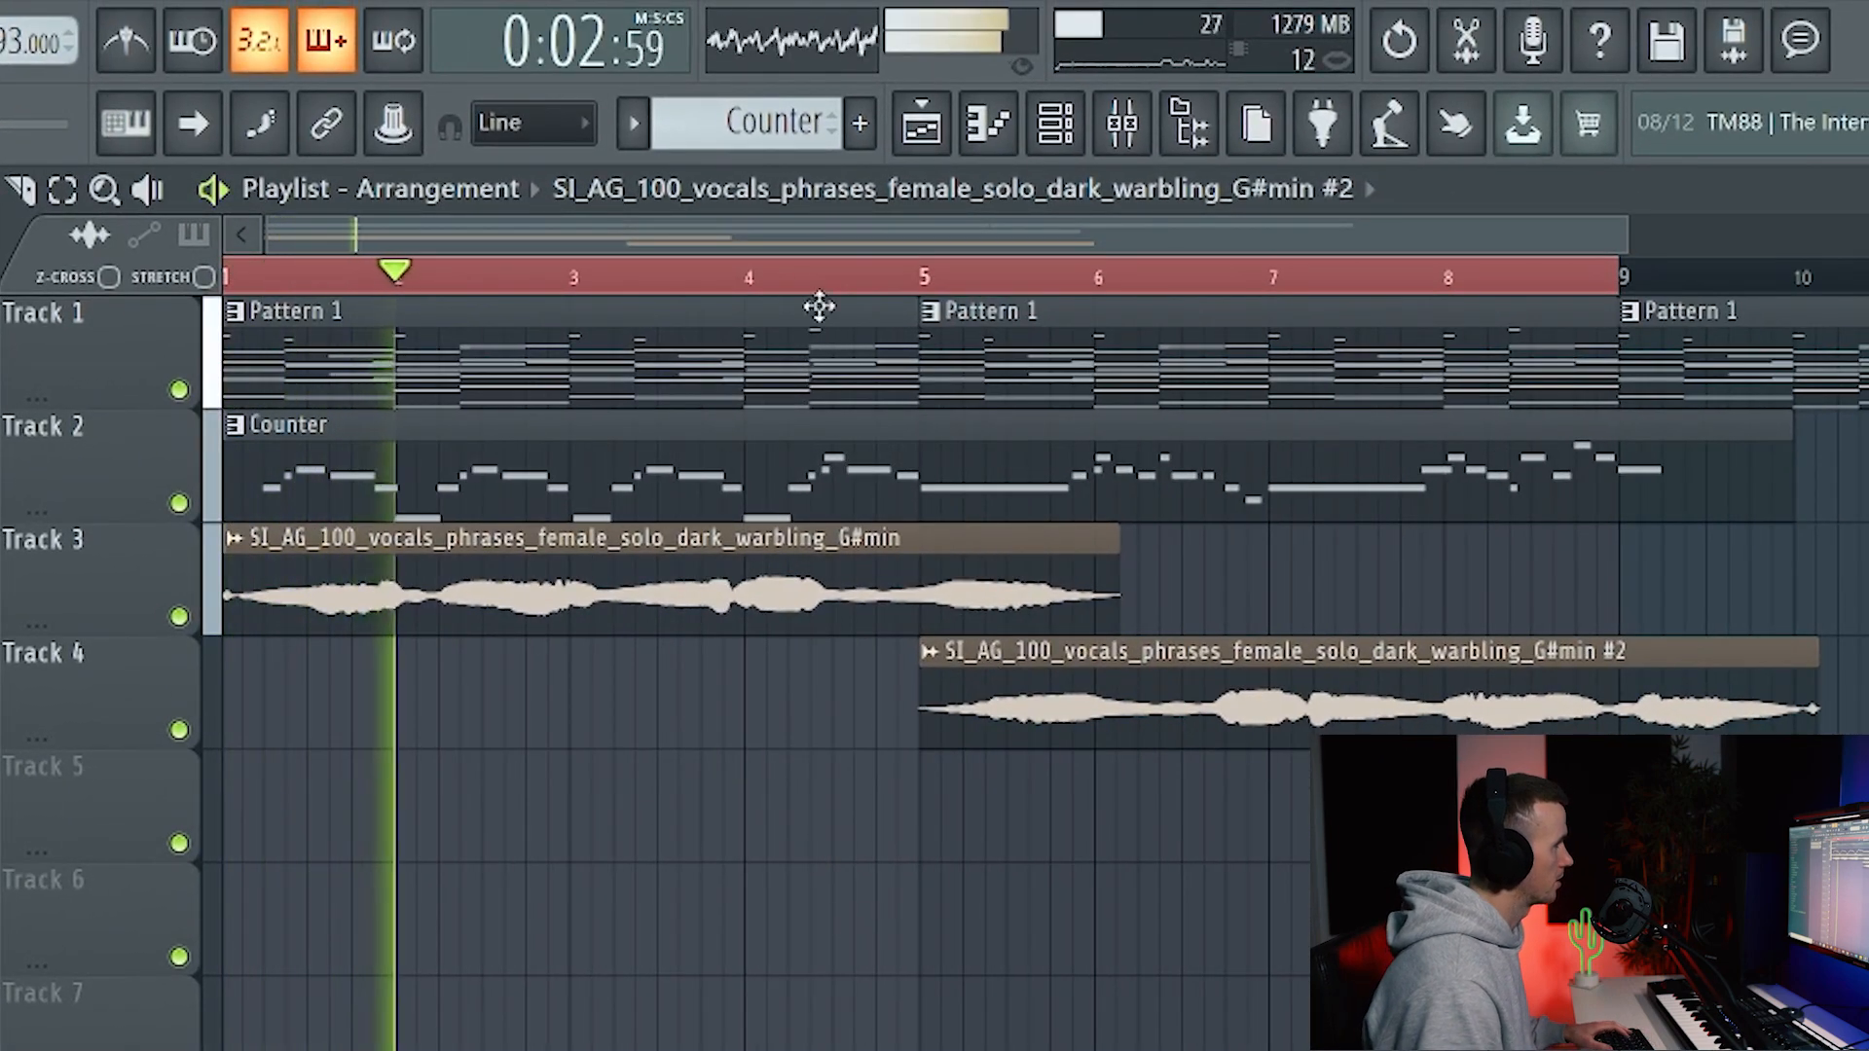
left_click_drag(1034, 709, 1387, 721)
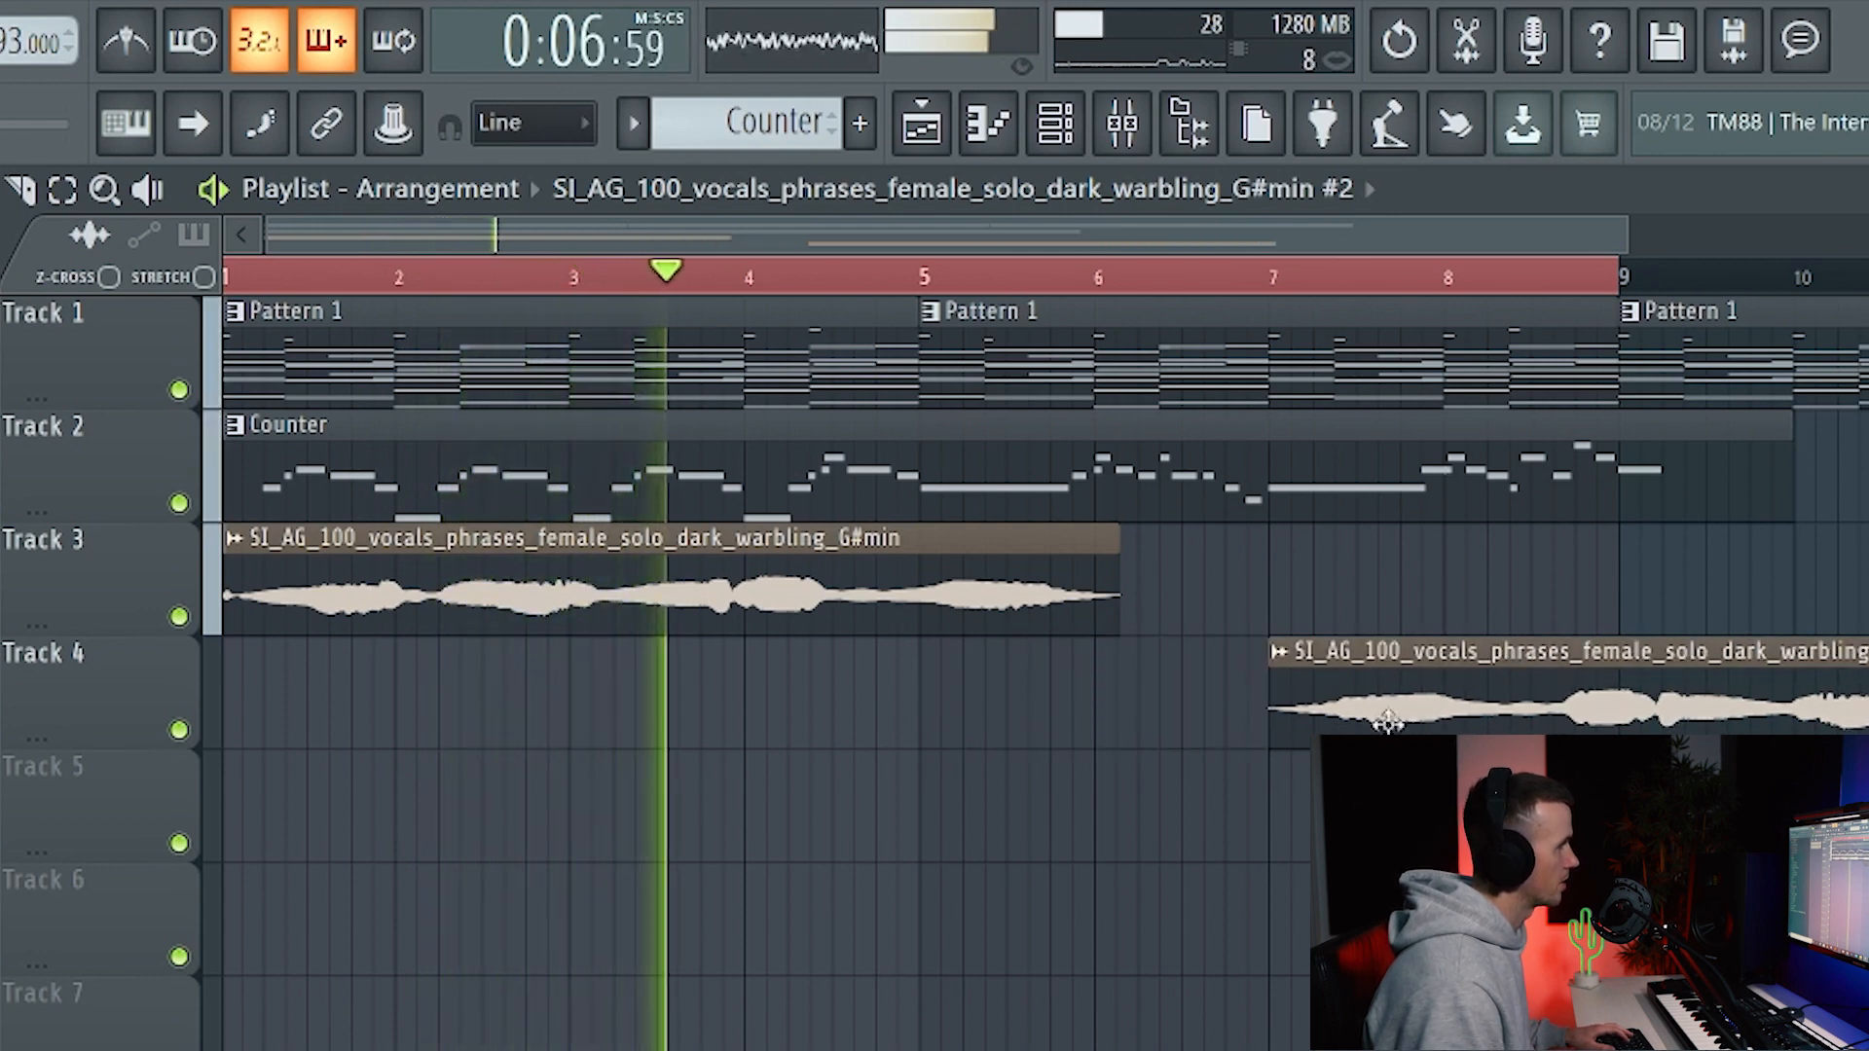
left_click(930, 278)
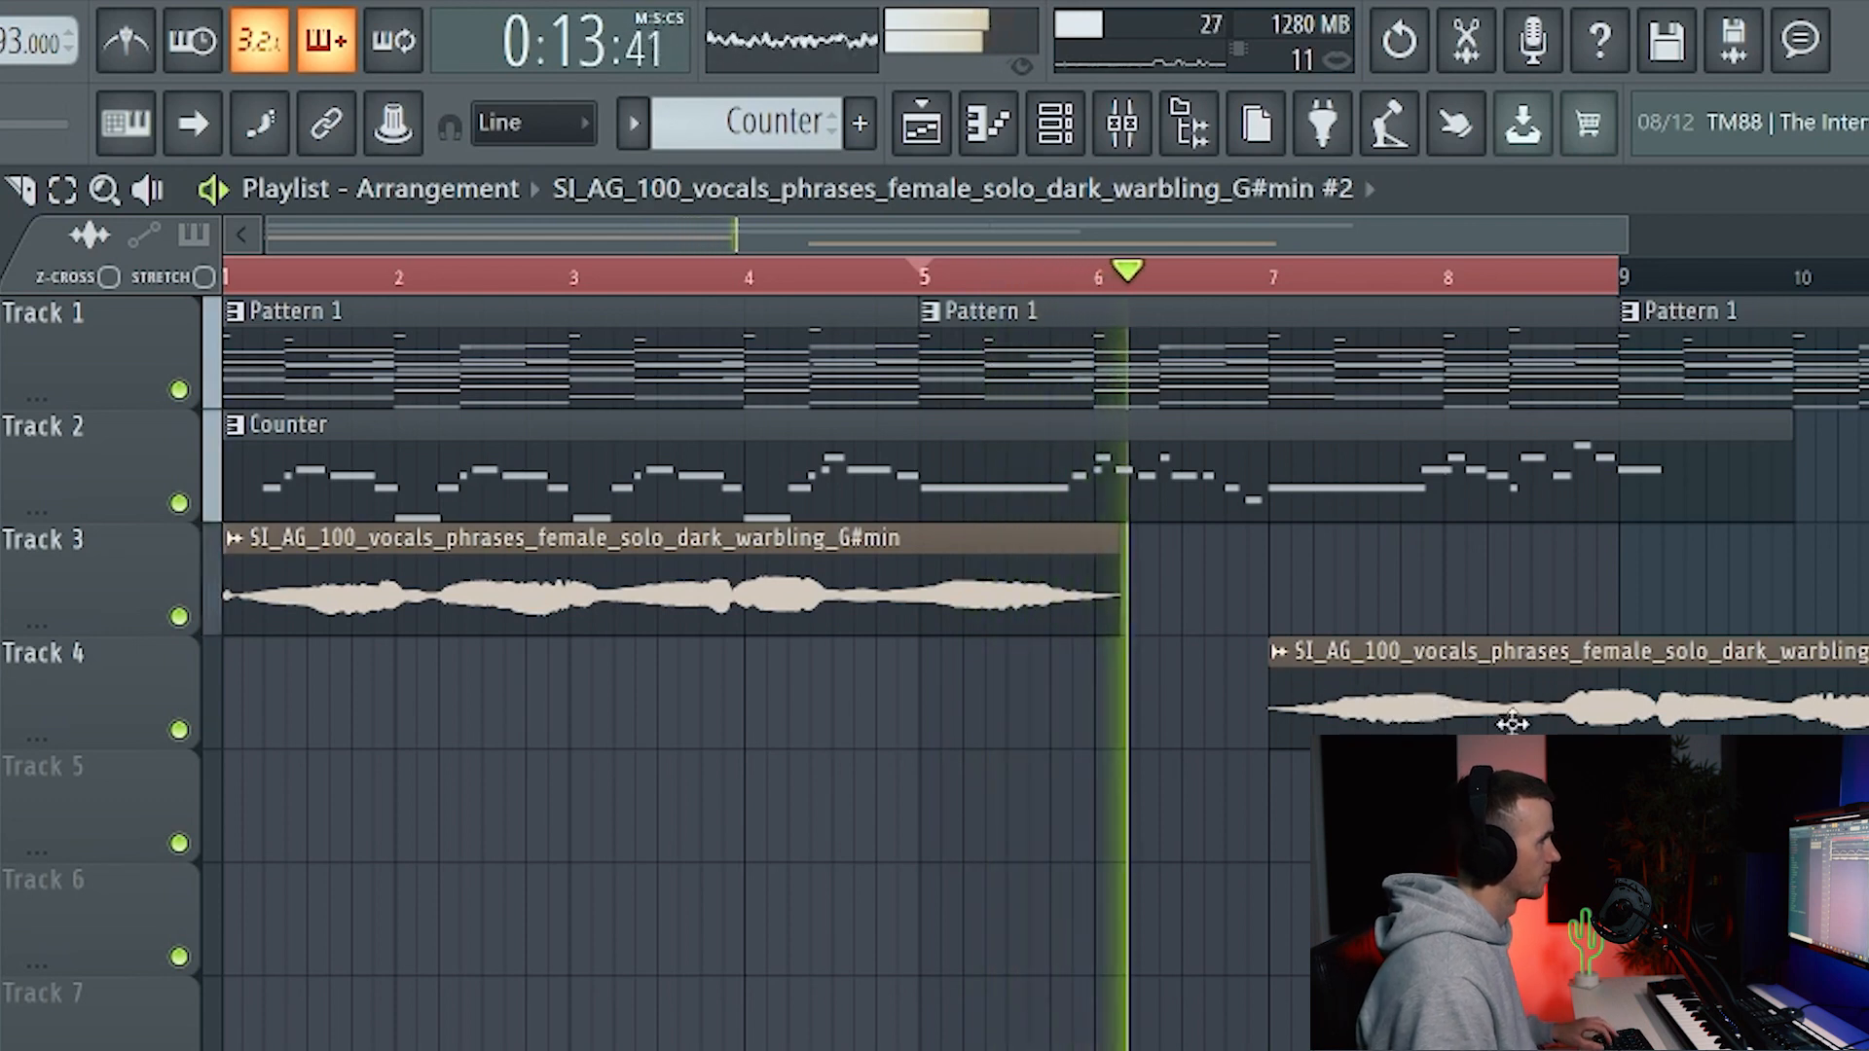
key("c")
left_click(1636, 701)
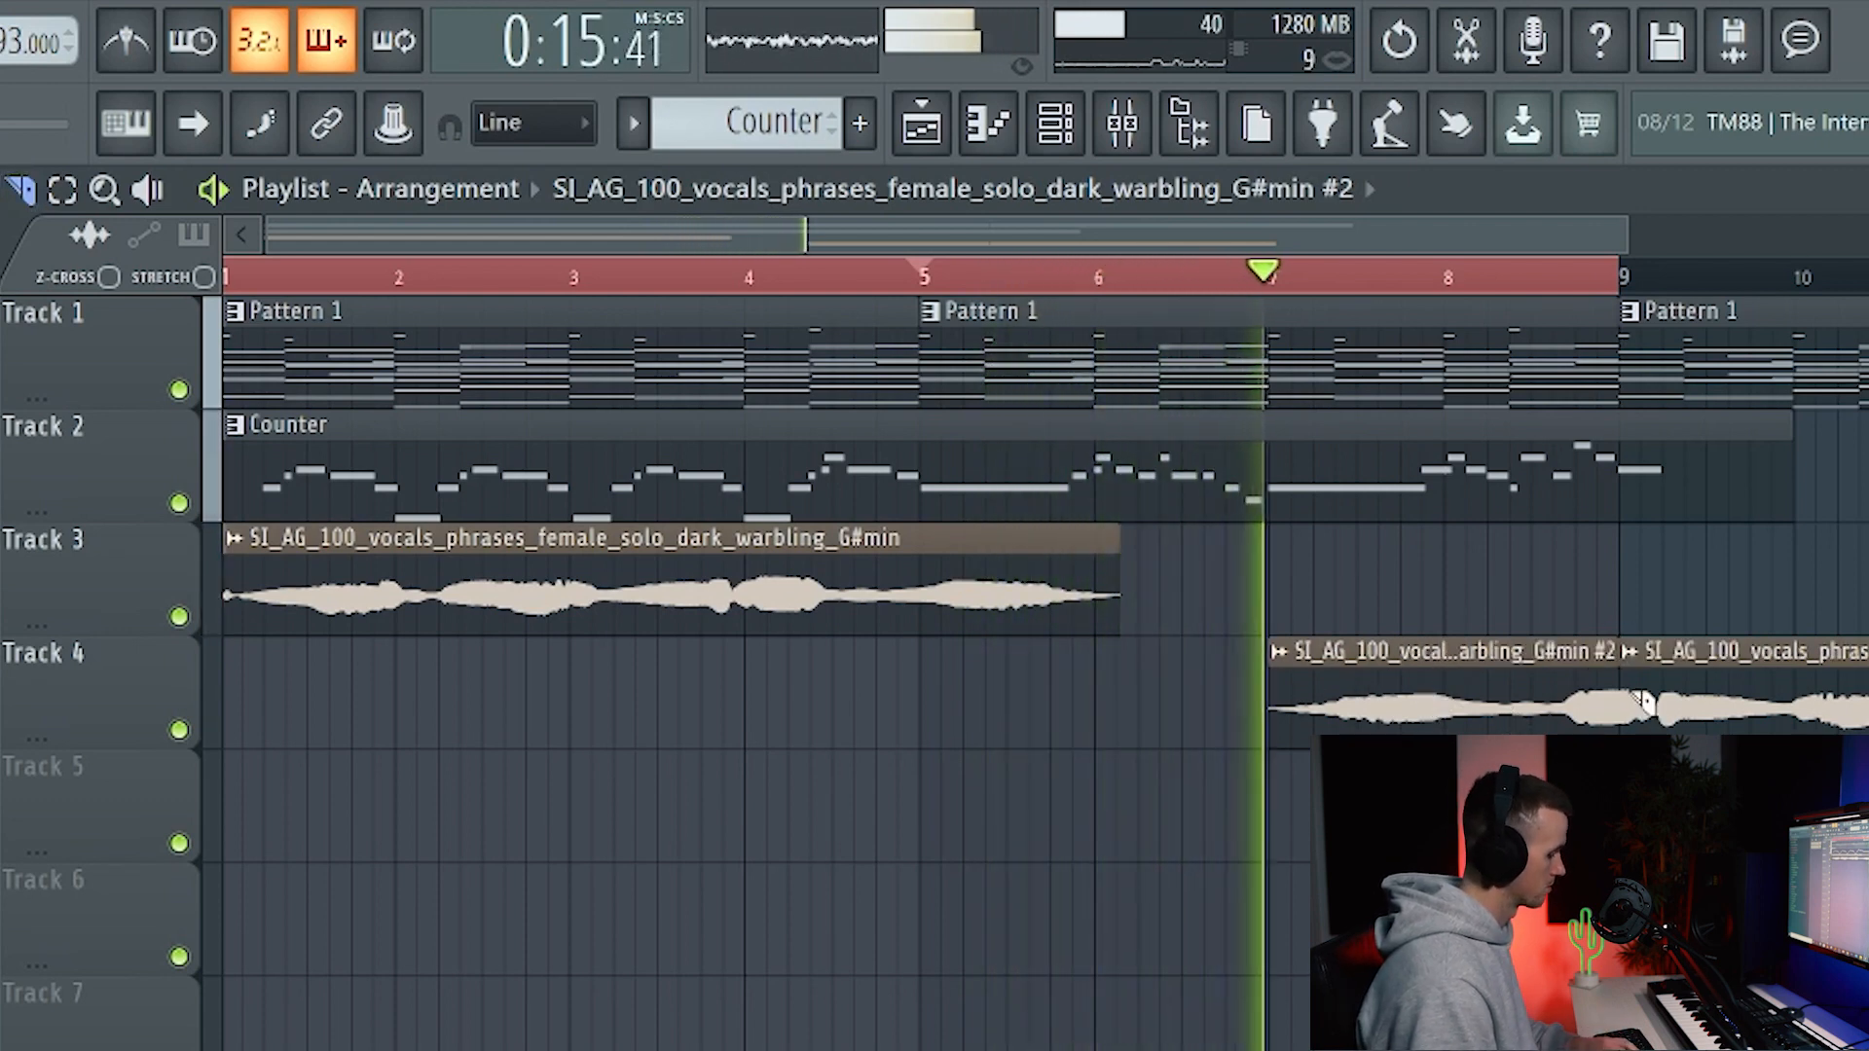
right_click(1758, 715)
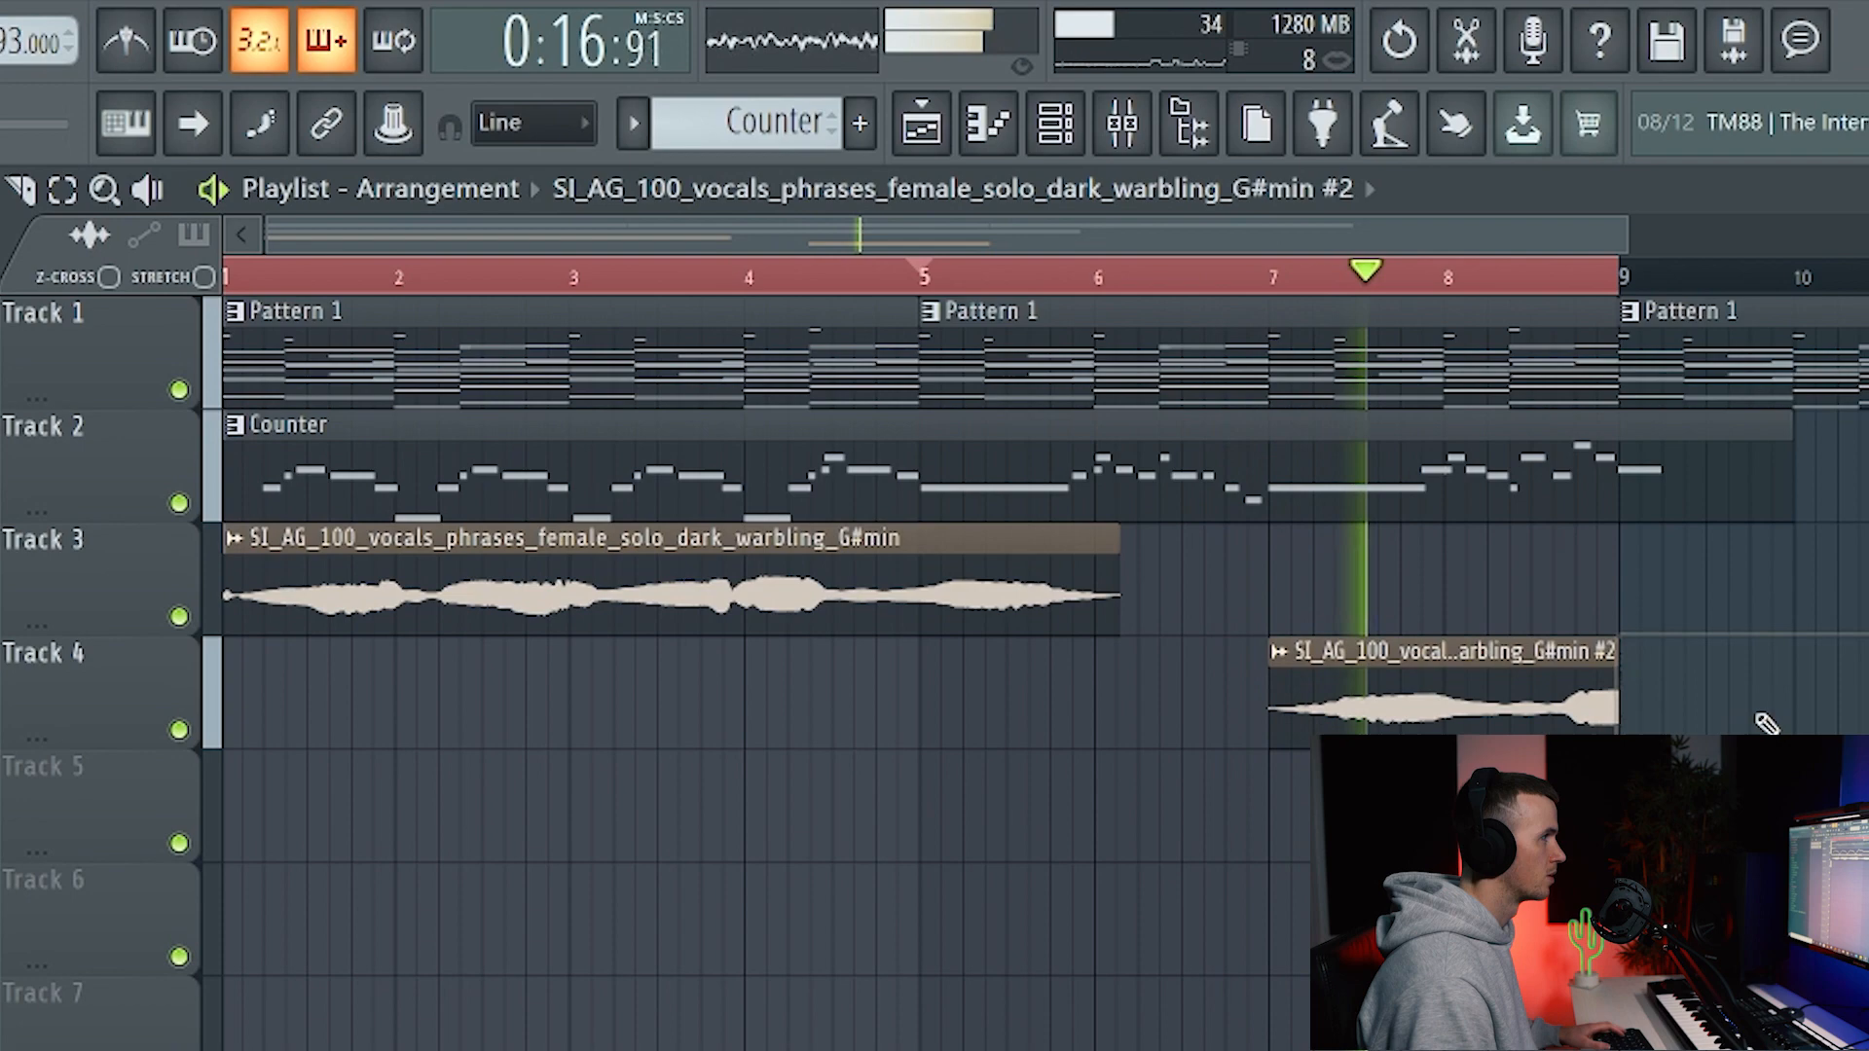
Set the reversed vocal clip's declicking mode to Generic (bleeding)
double_click(1496, 690)
left_click(435, 495)
left_click(497, 638)
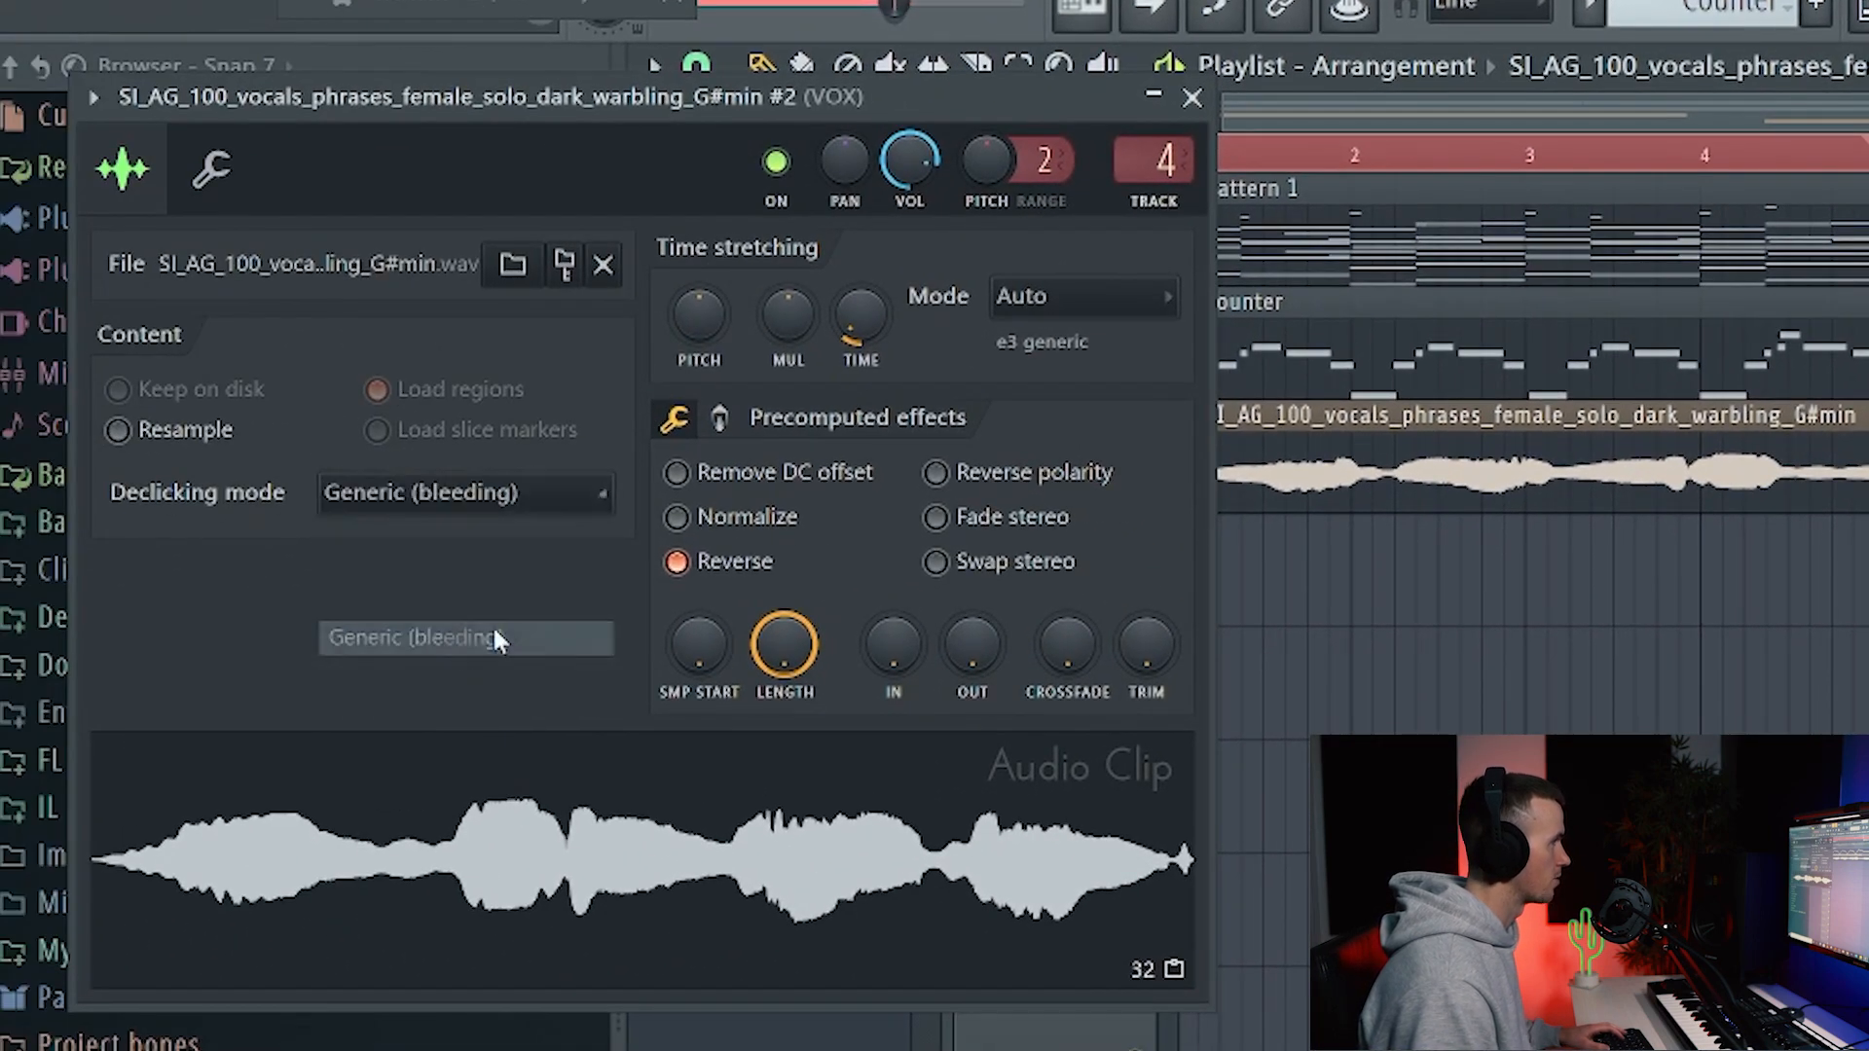
left_click(1192, 97)
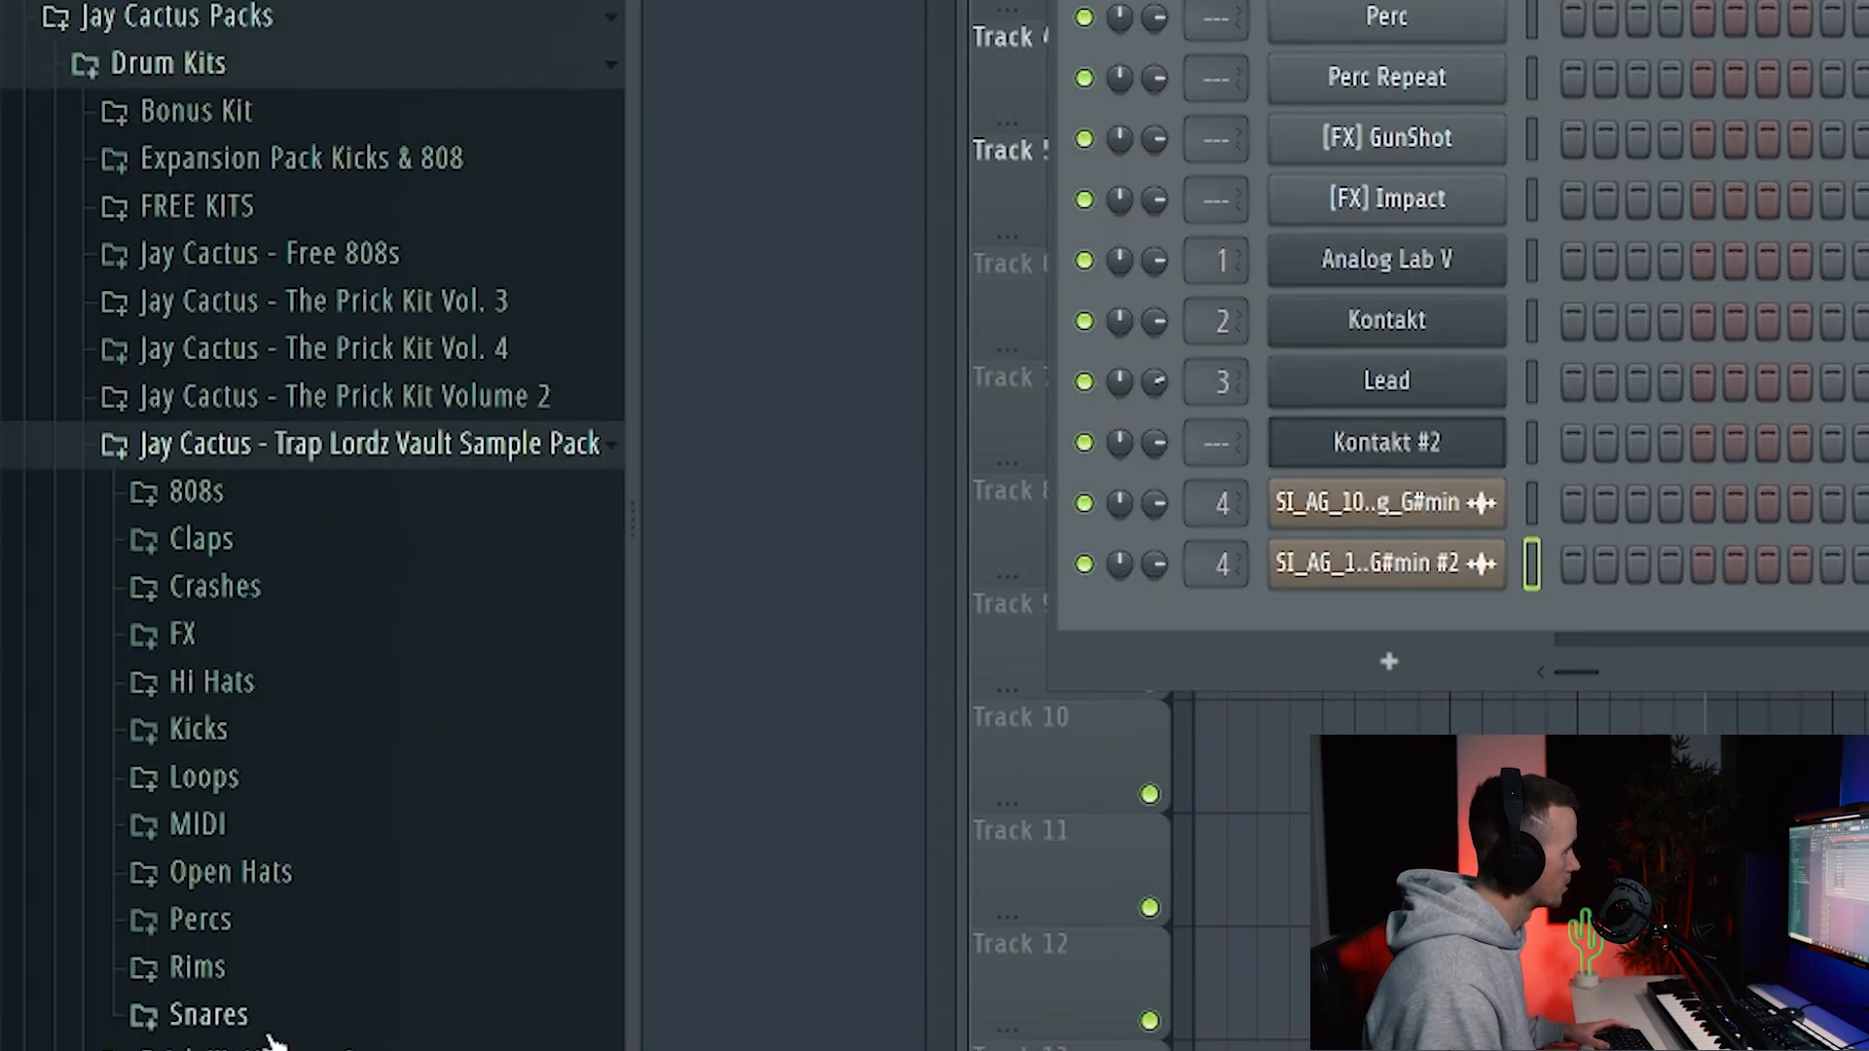
Load TrapLordz - Beef Snare from the Trap Lordz Vault Sample Pack's snares into the Snare channel
left_click(262, 1017)
left_click_drag(292, 554, 458, 568)
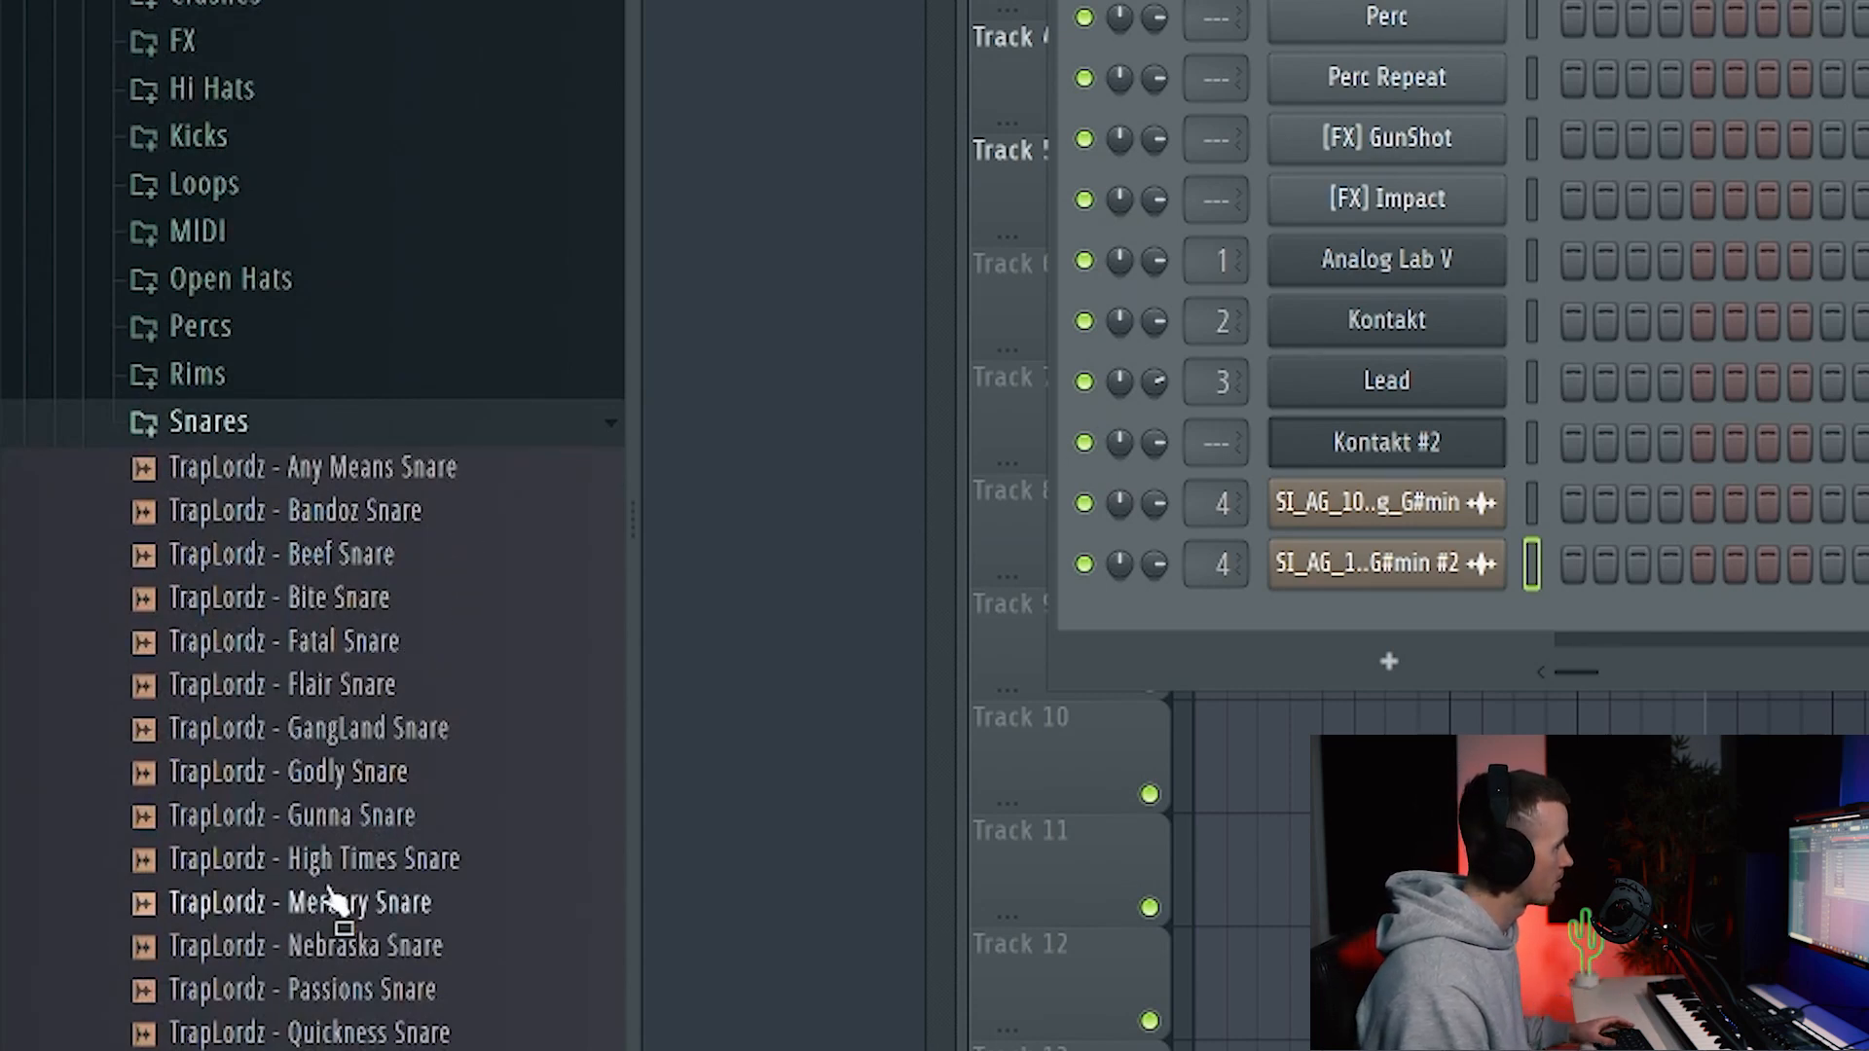
left_click_drag(333, 570, 410, 207)
Program the Beef Snare with hits on steps 5, 8 and 13 of the first bar
left_click(693, 212)
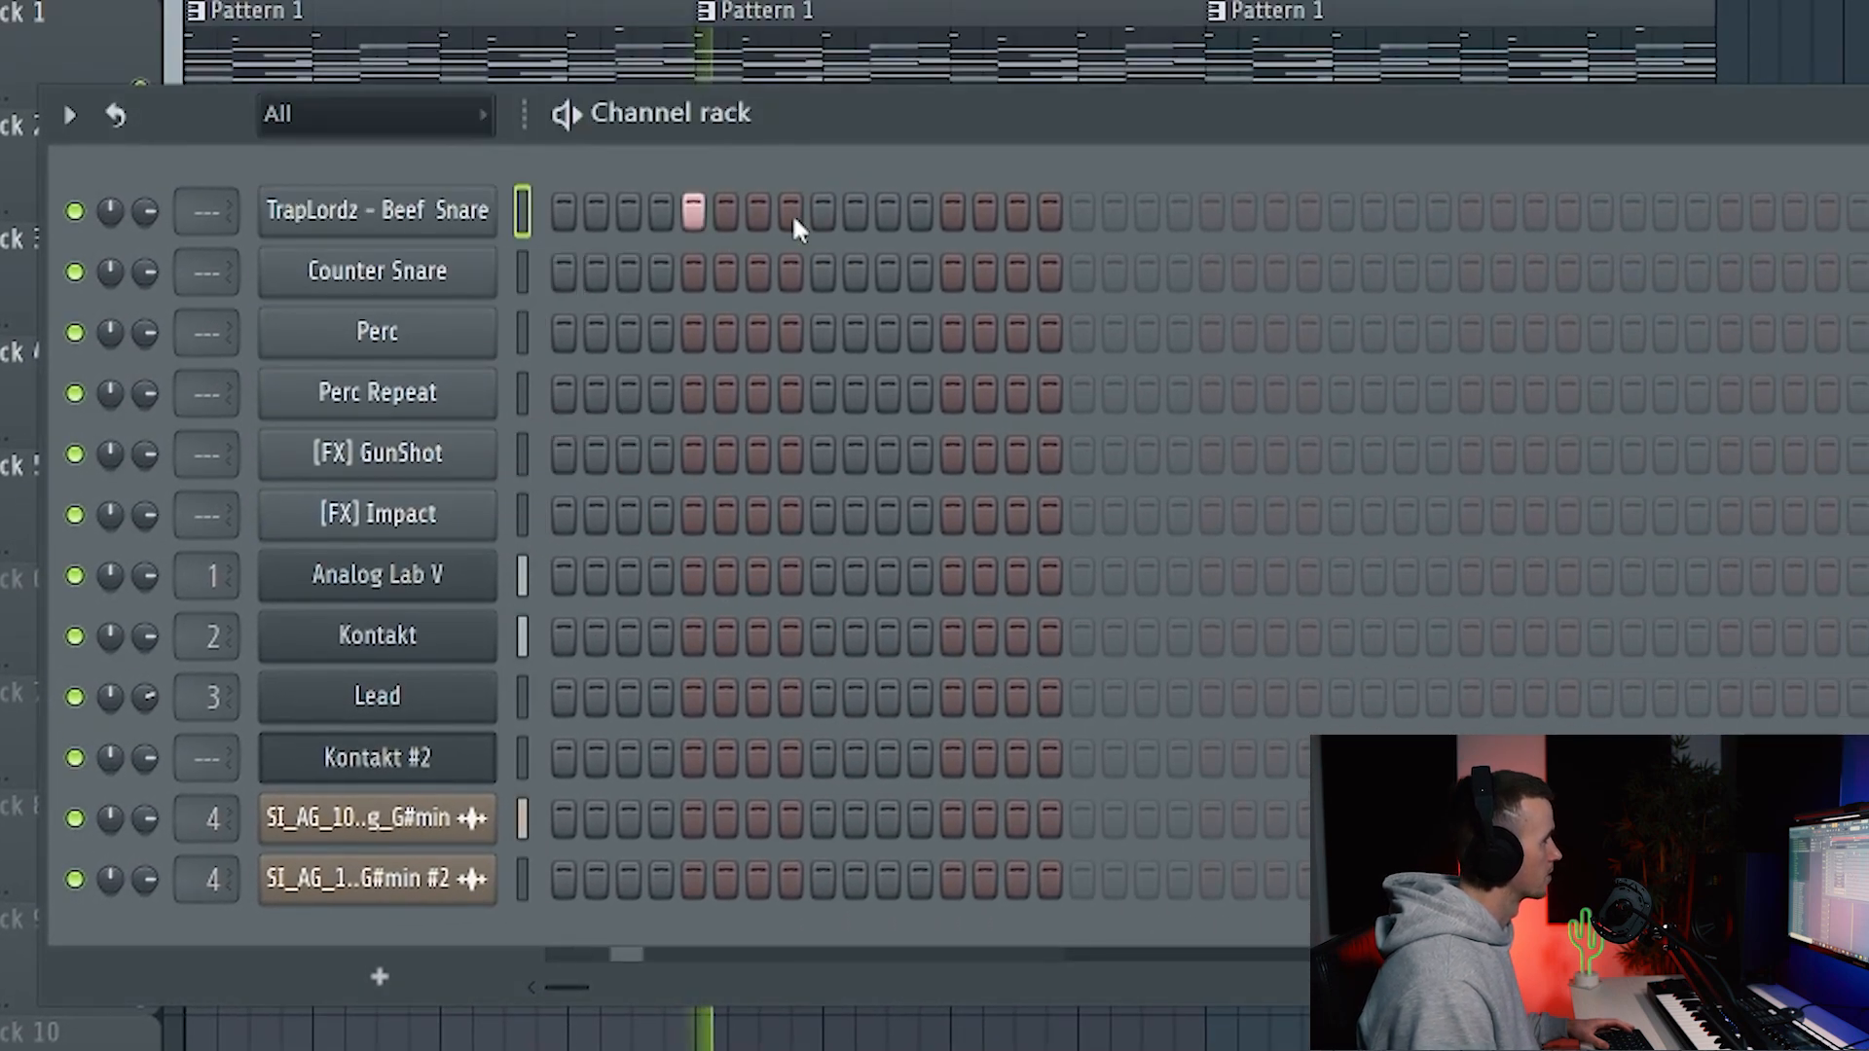
left_click(792, 216)
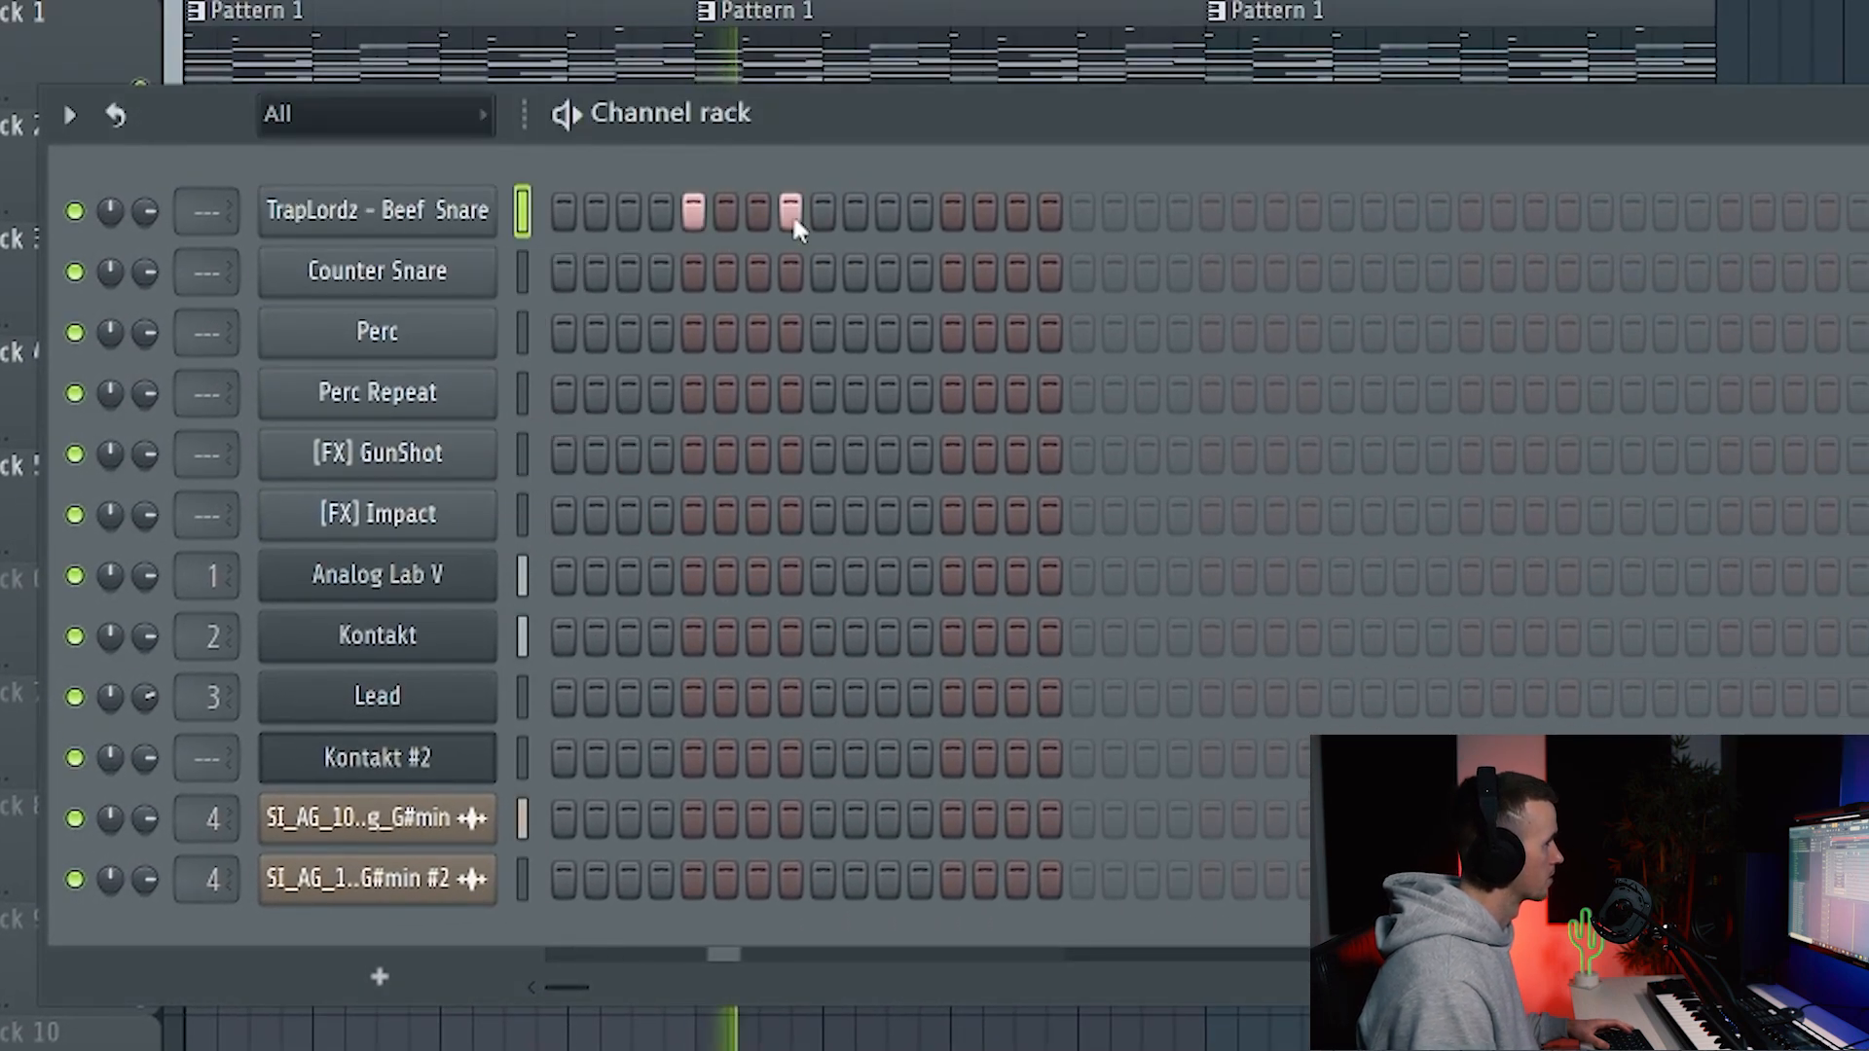
left_click(954, 210)
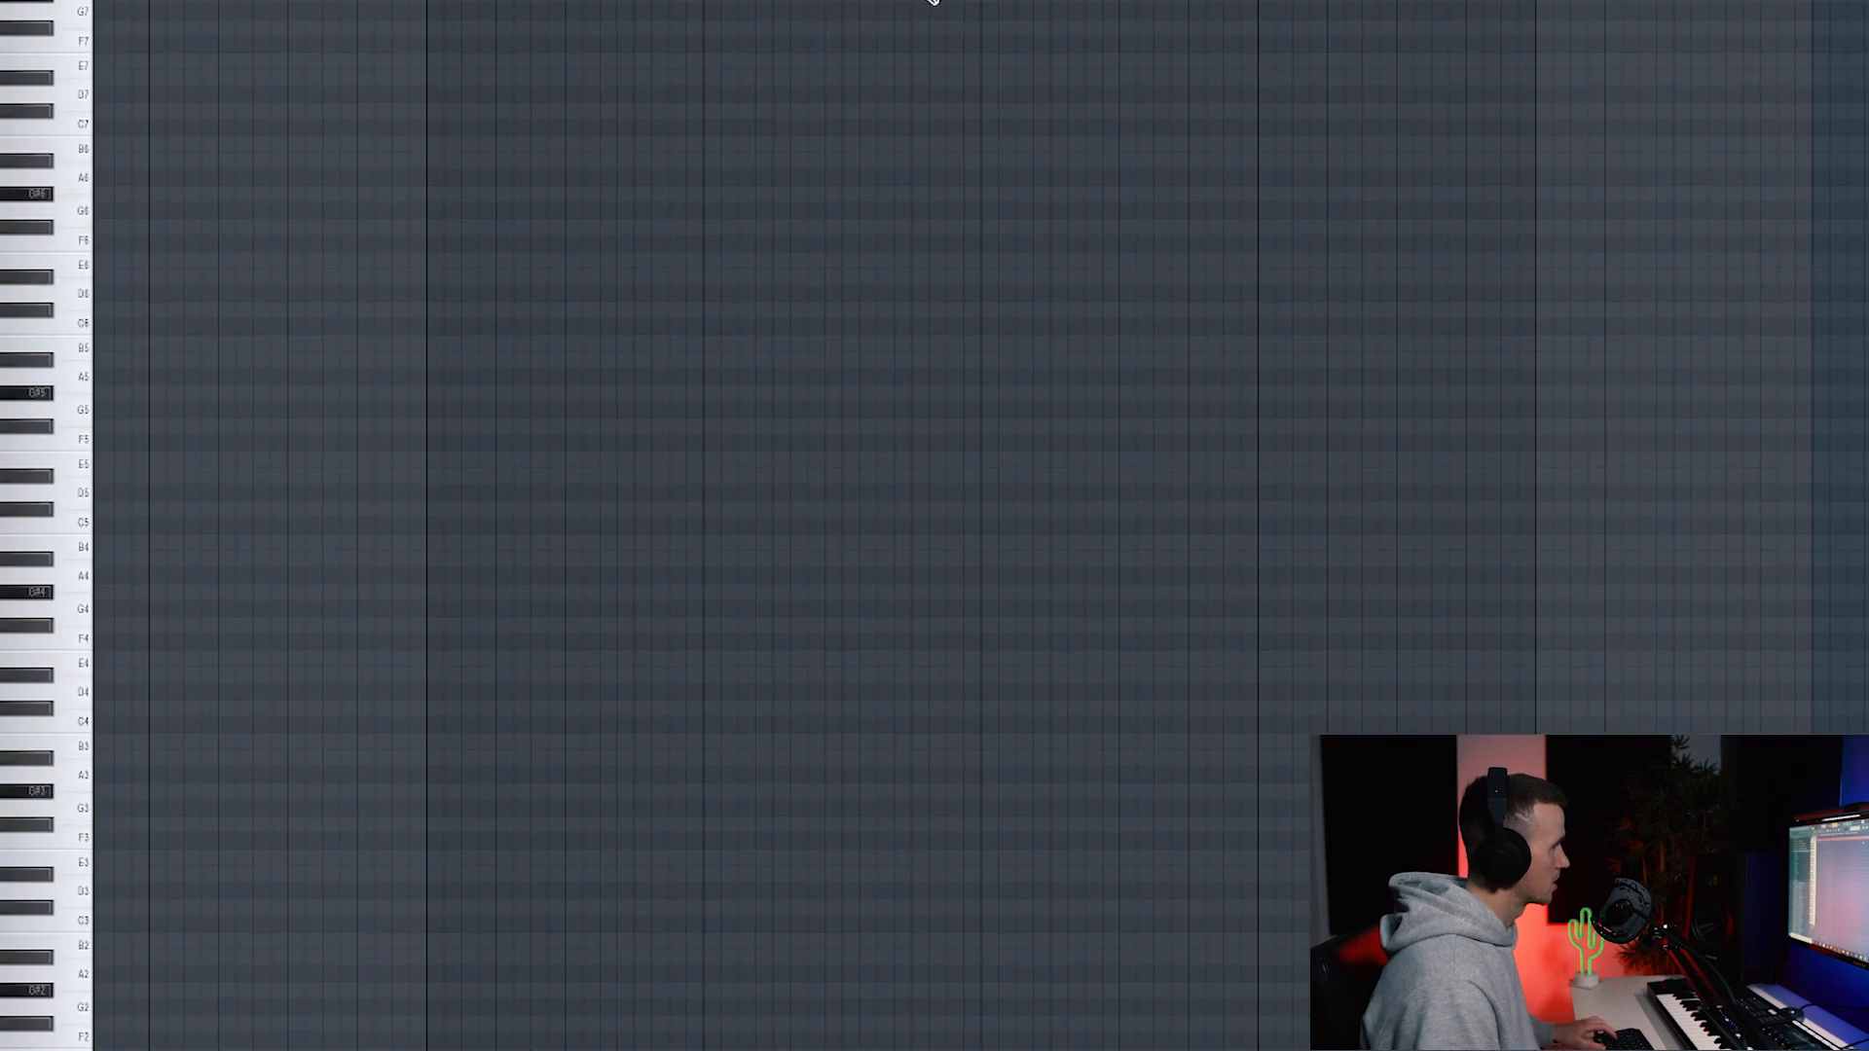
Duplicate the one-bar Beef Snare pattern three times so it fills four bars
key("ctrl+a")
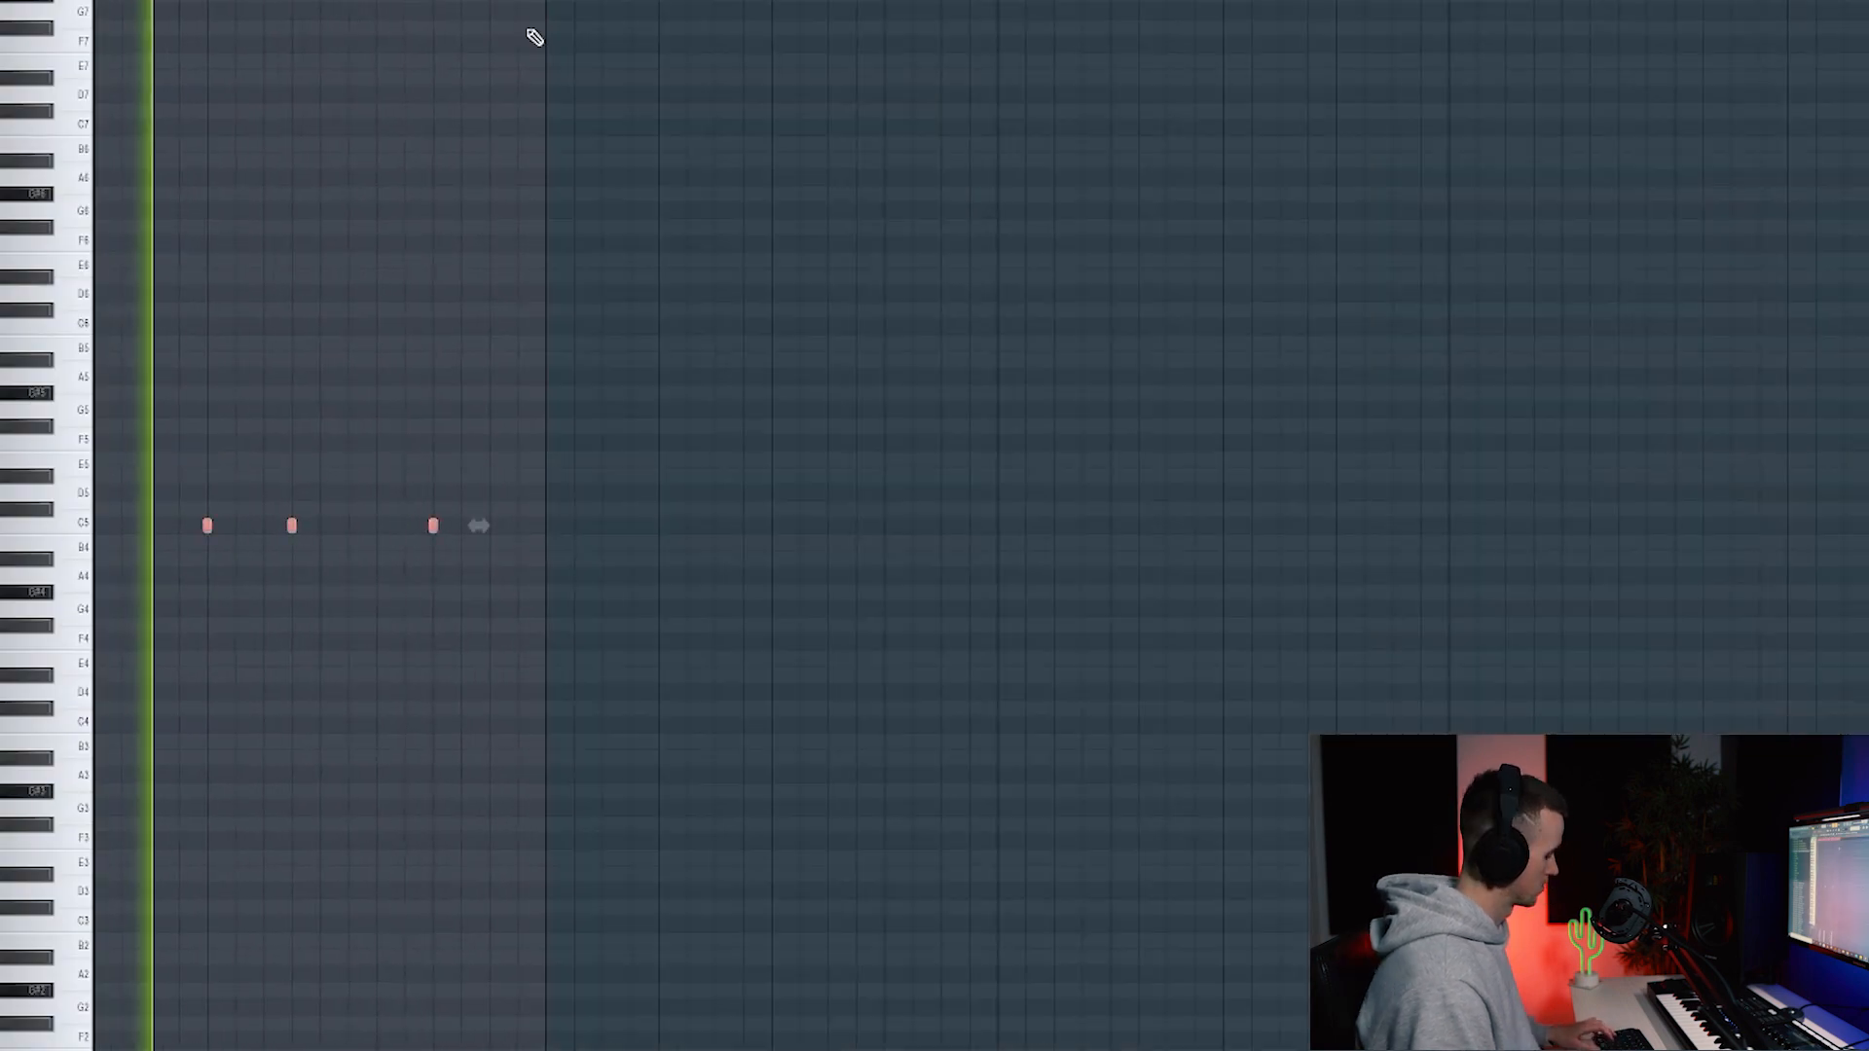
key("ctrl+b")
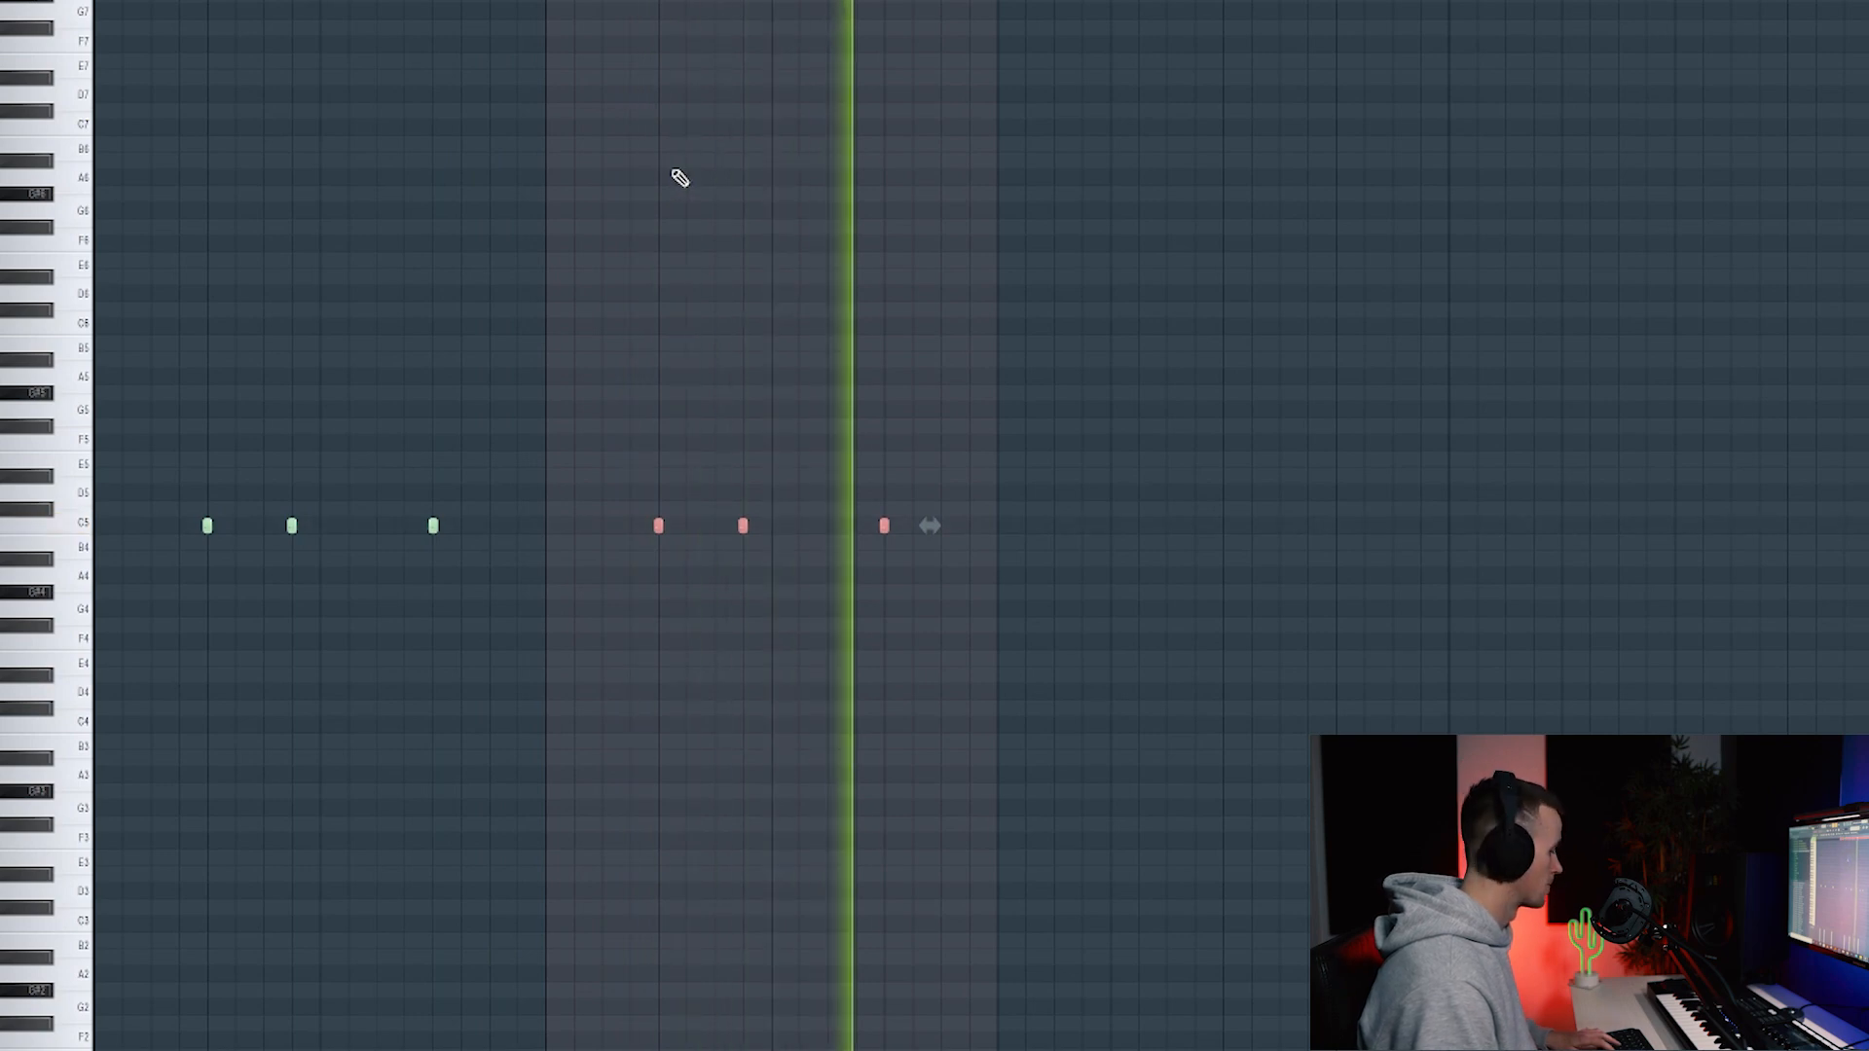
key("ctrl+b")
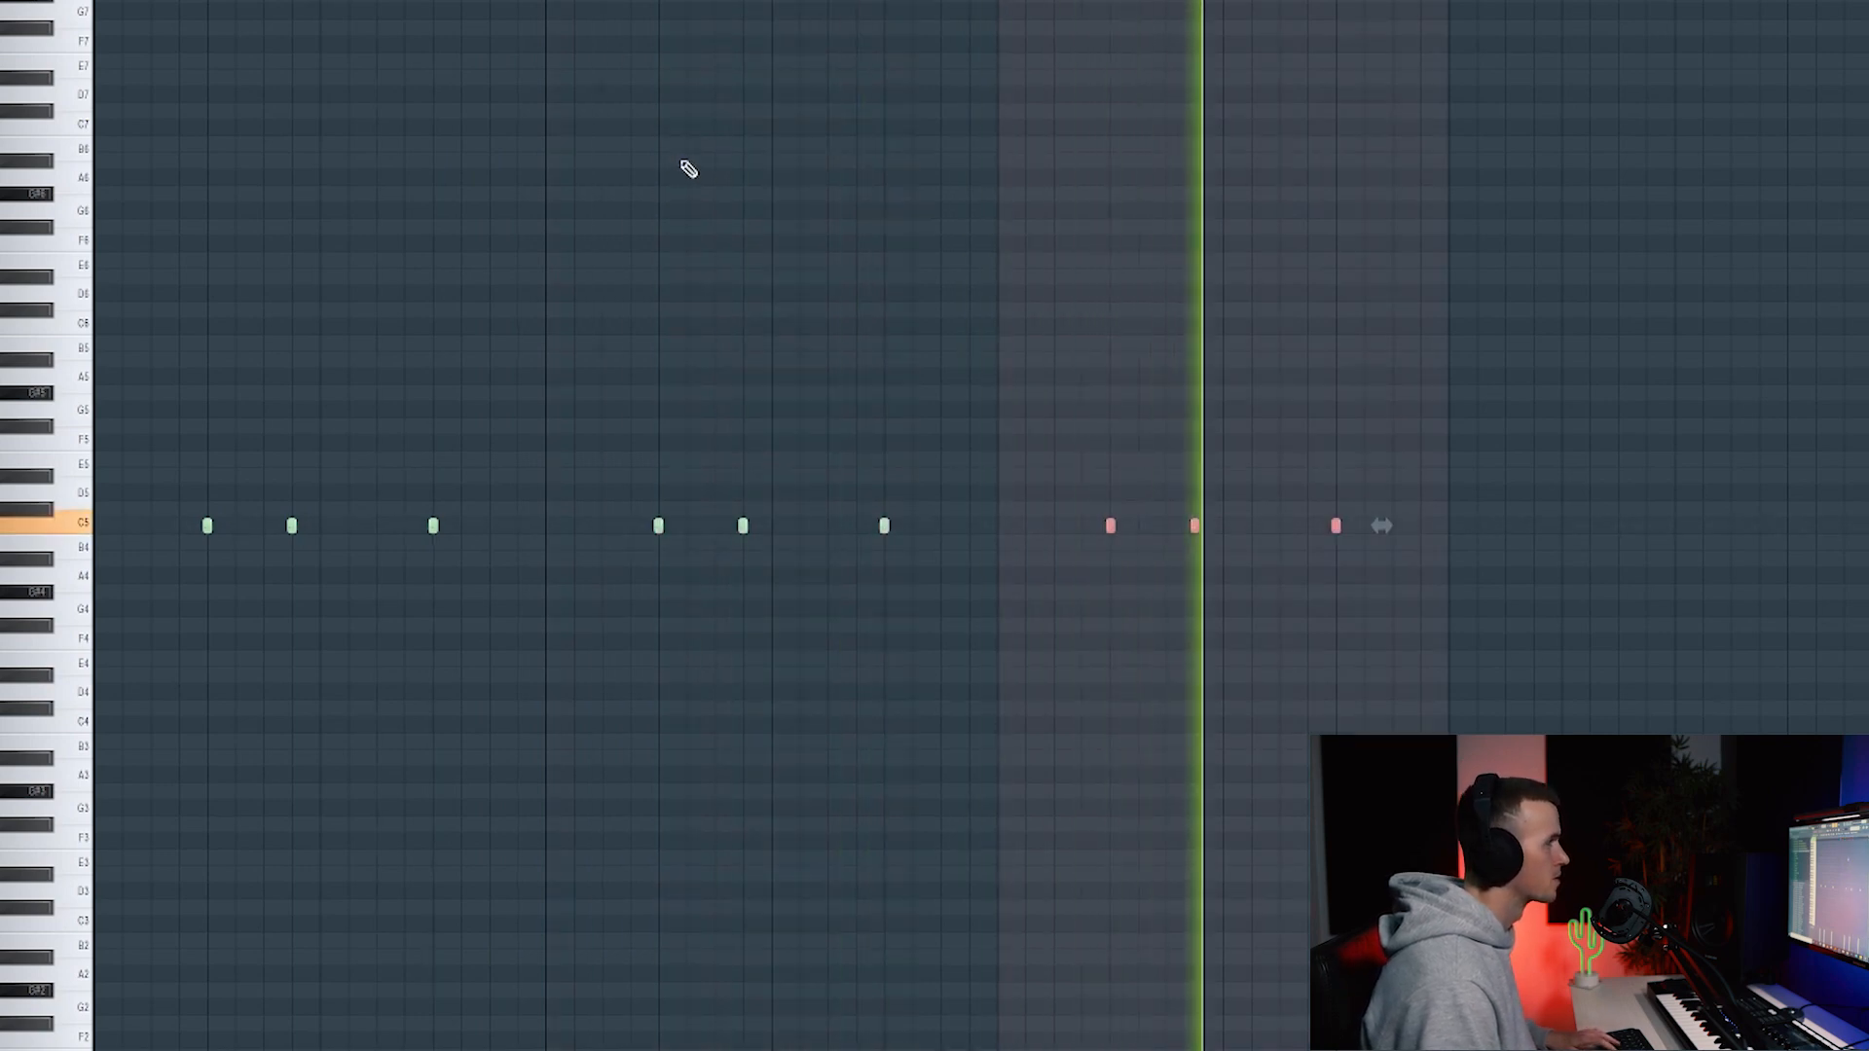
key("ctrl+b")
key("ctrl+a")
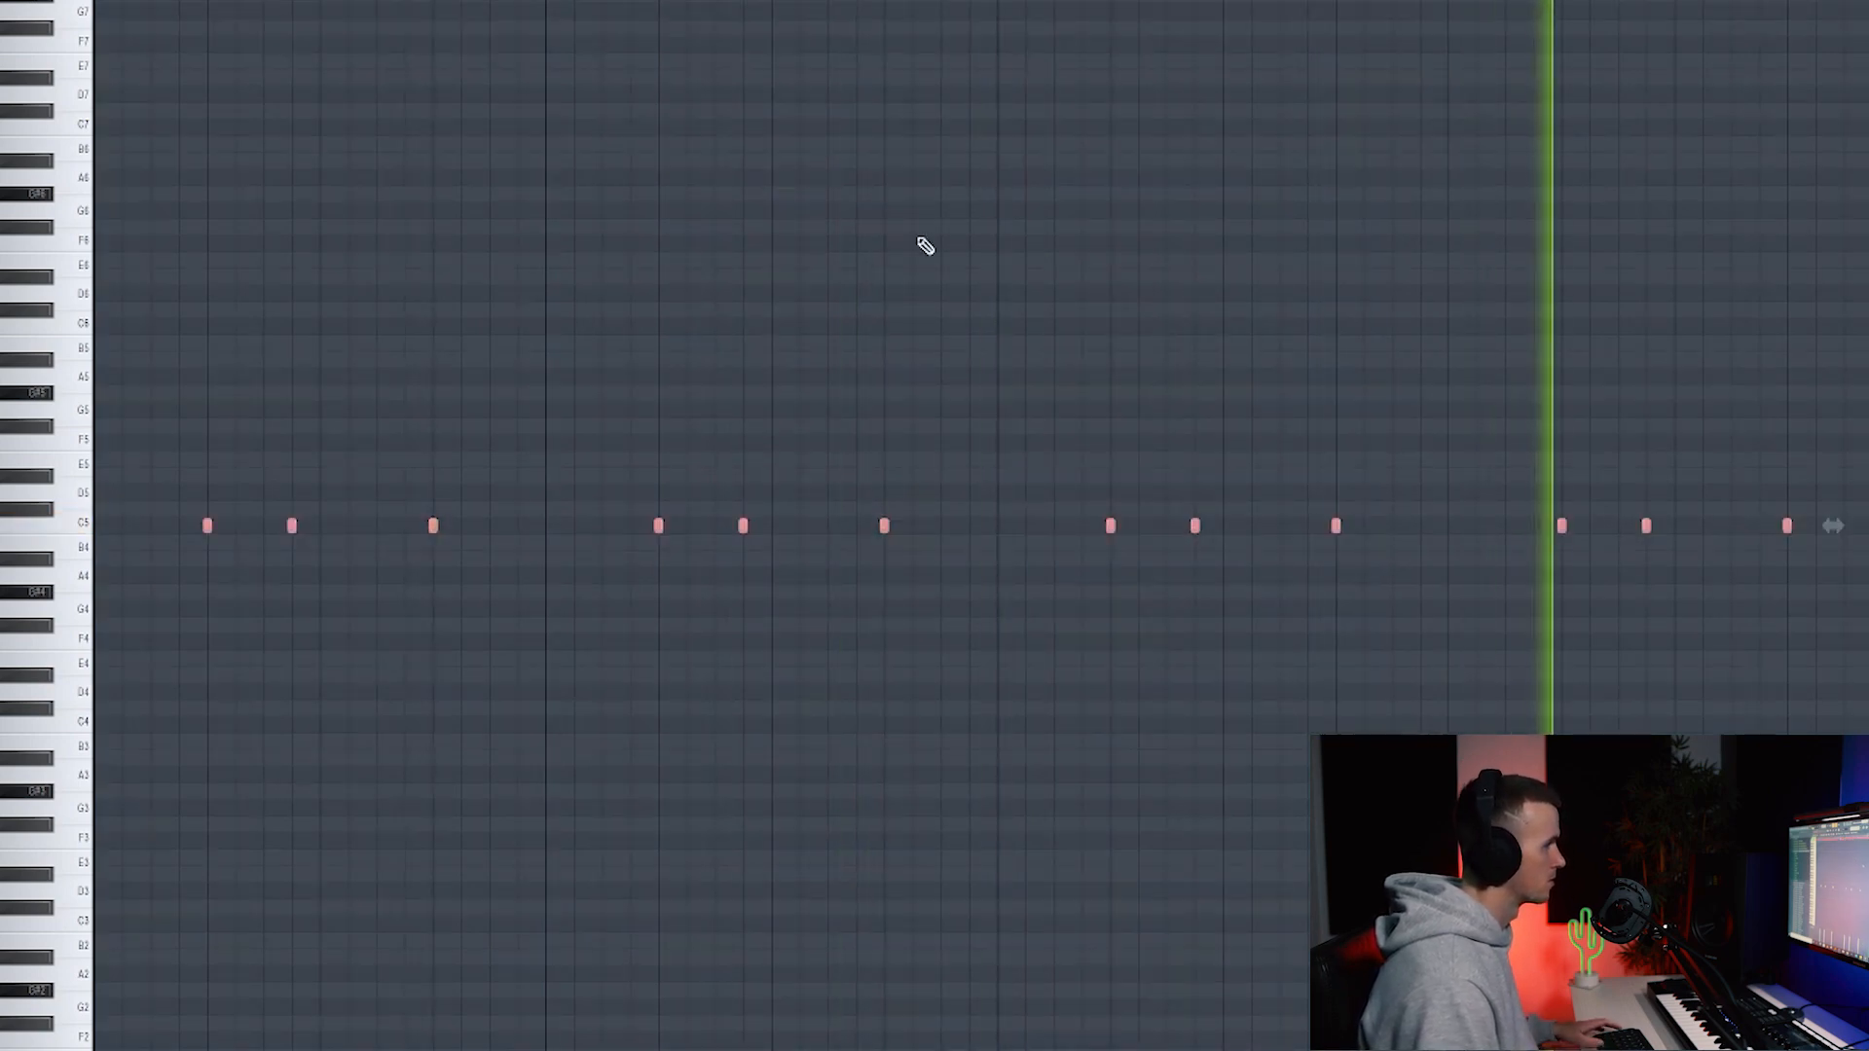
key("ctrl+d")
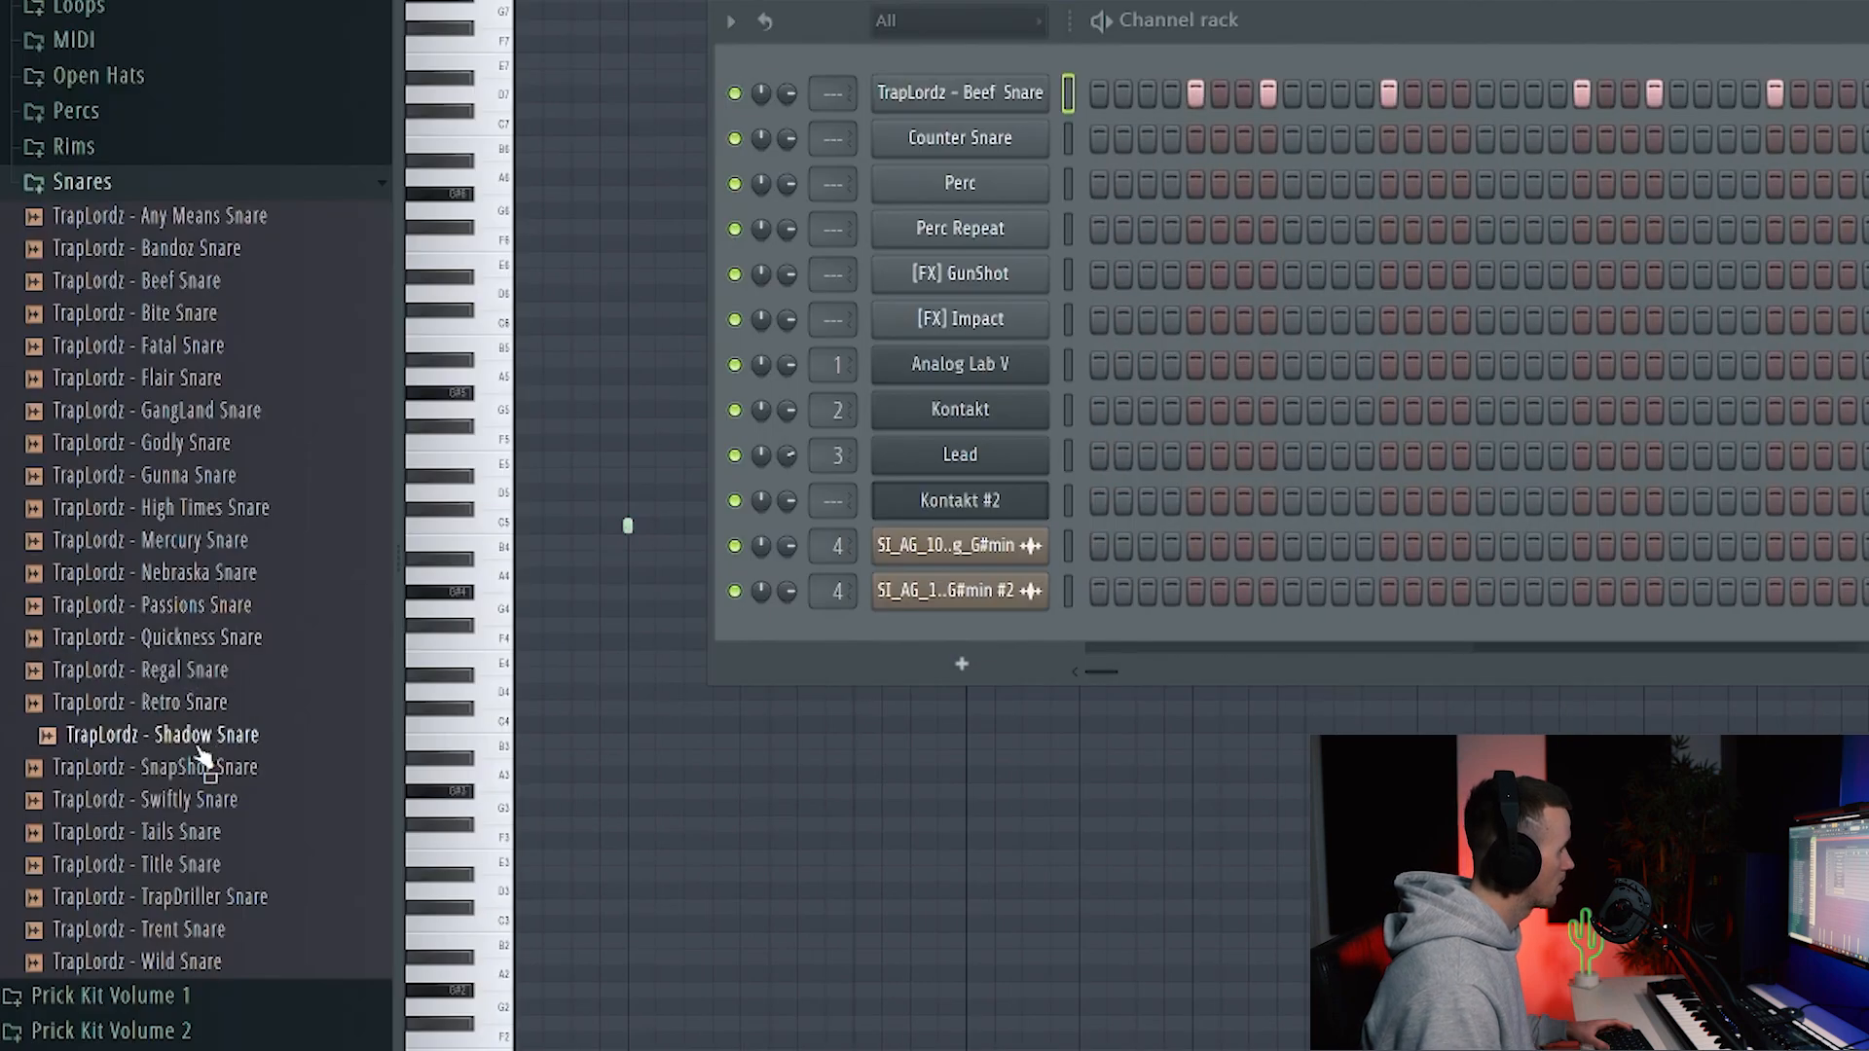
Load TrapLordz - Shadow Snare into the Counter Snare channel and place its off-beat hits on B4, including one just before bar 4
left_click_drag(200, 755, 974, 137)
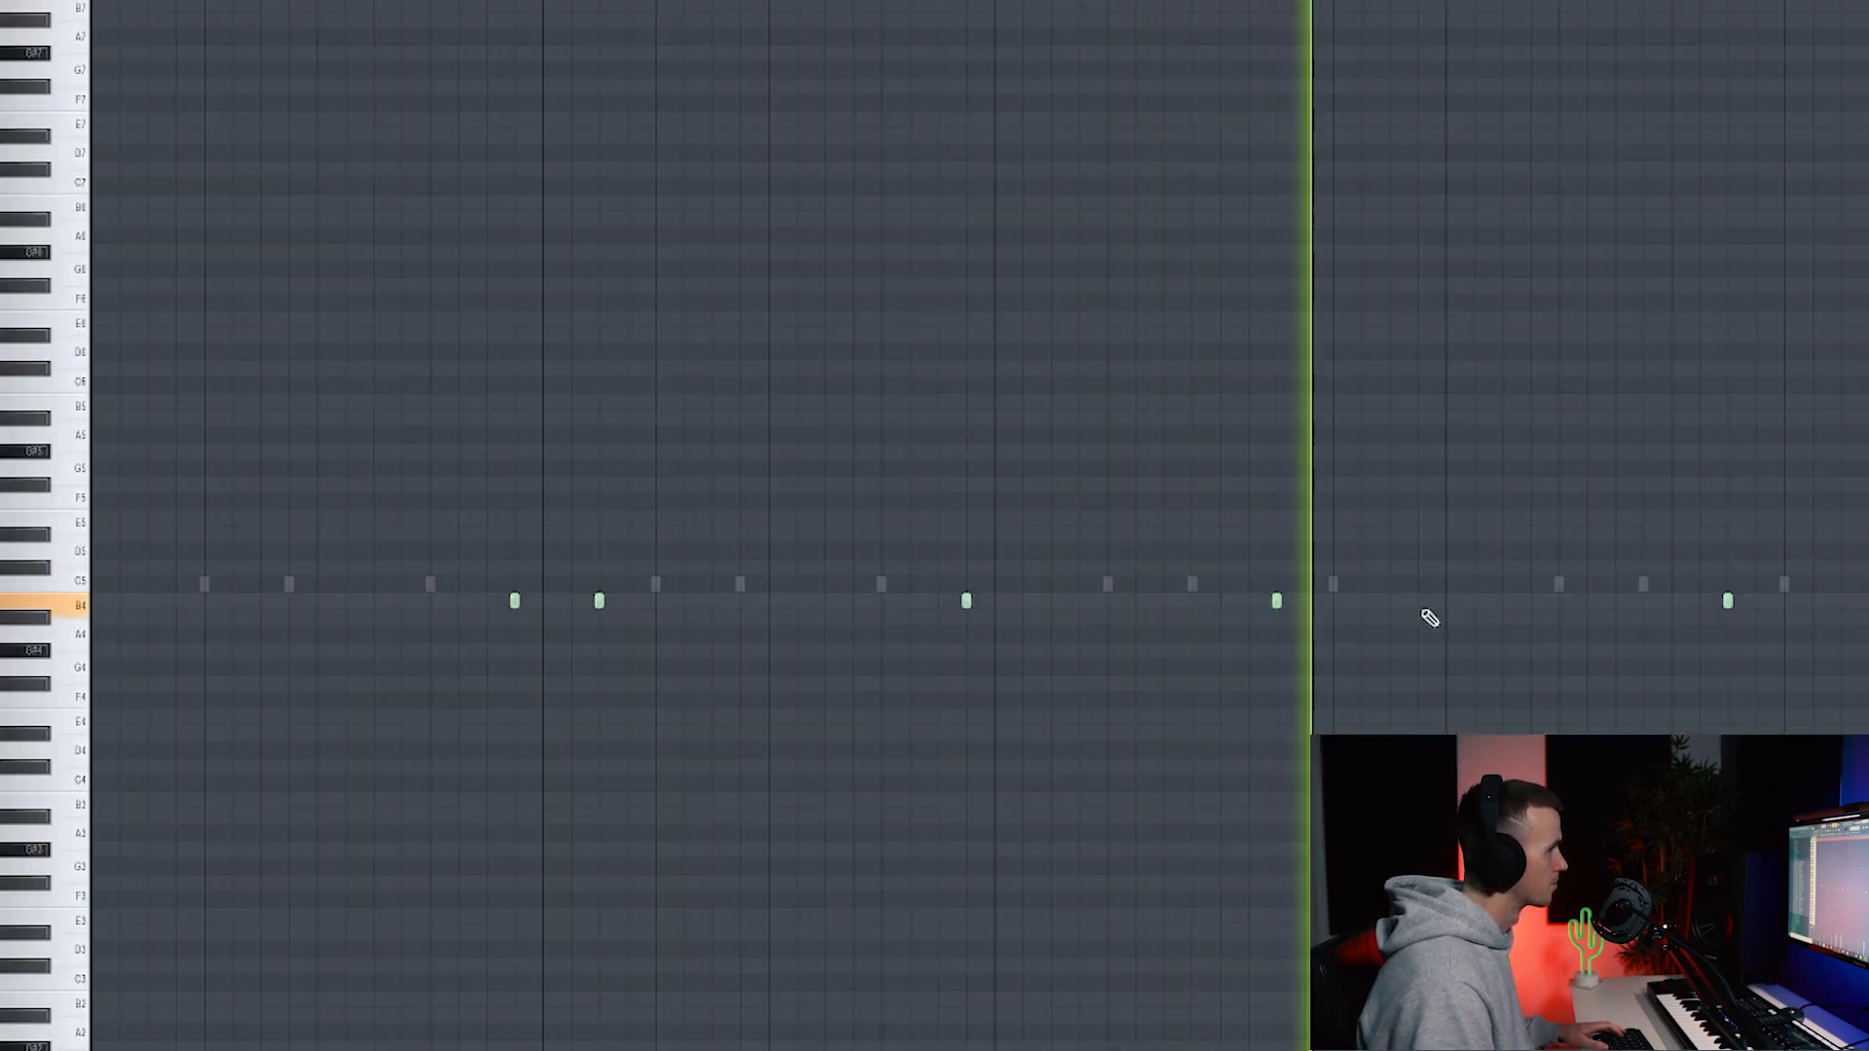
left_click(1427, 600)
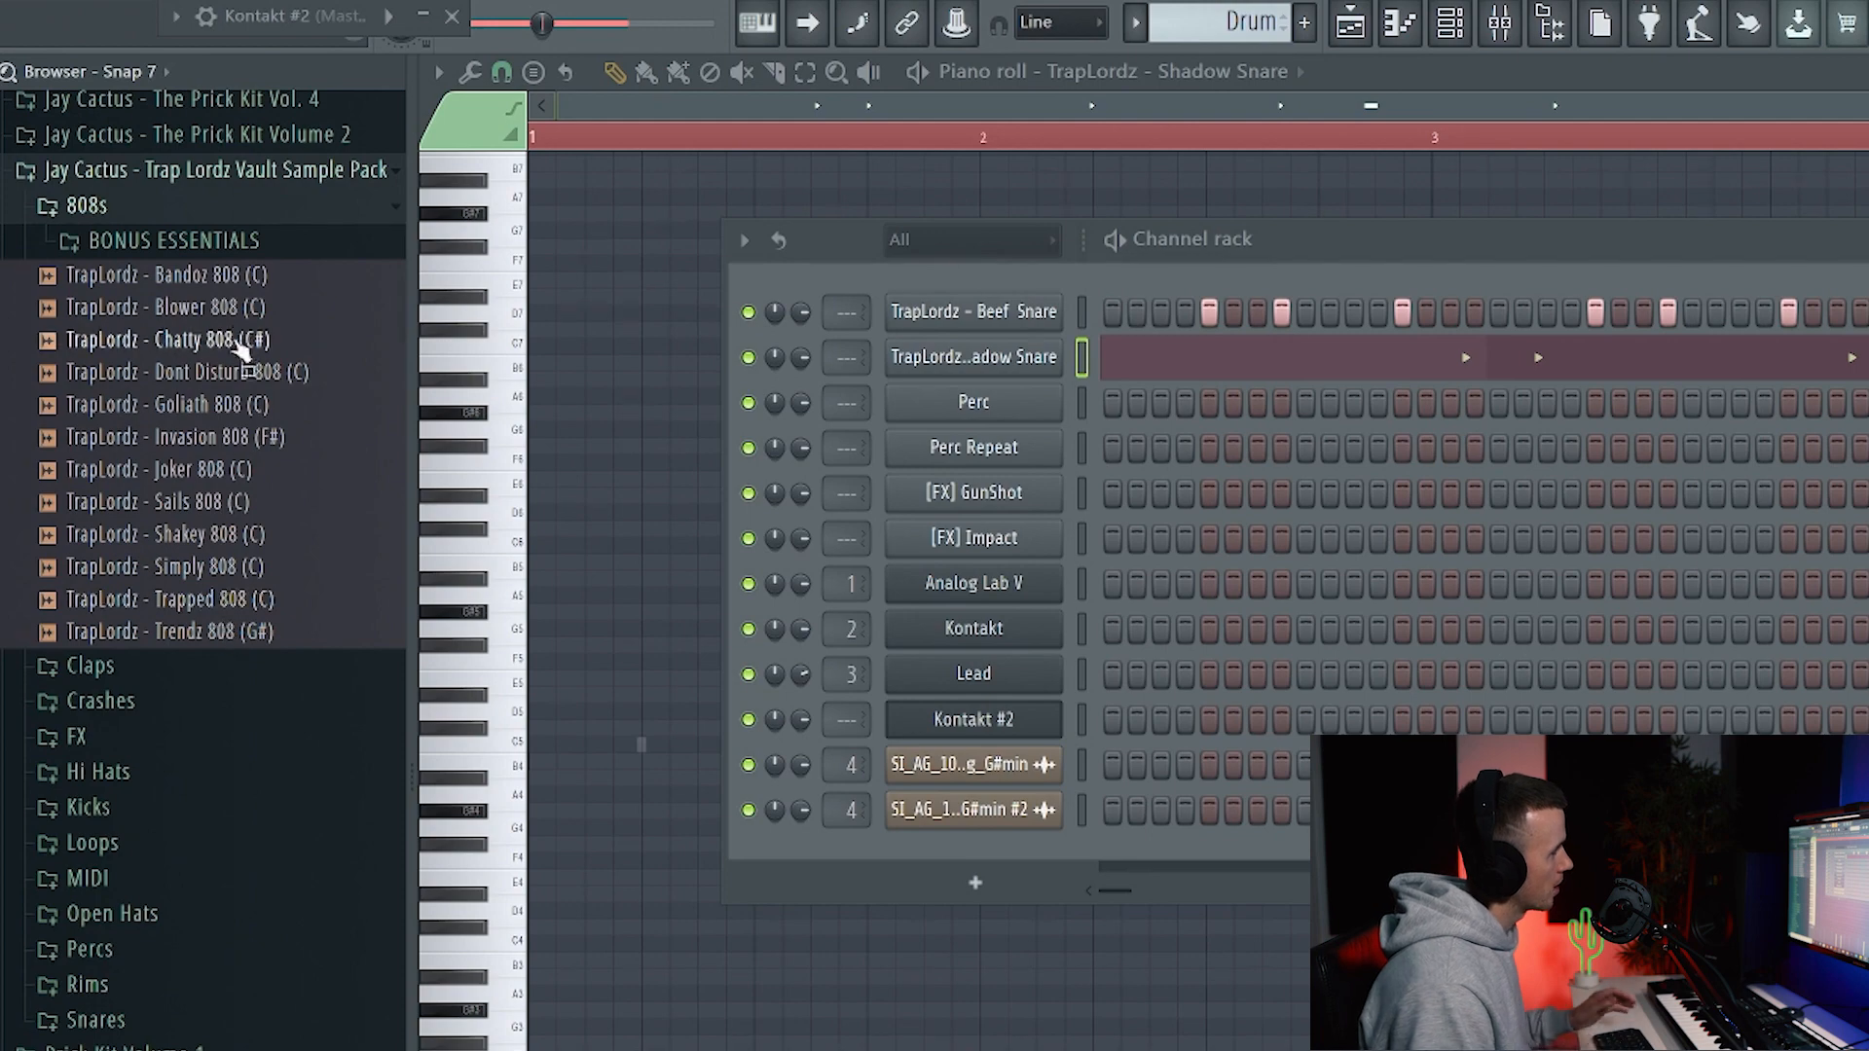
Load TrapLordz - Spinz 808 and program the kick on steps 1, 10, 17 and 23, plus two quick hits right after bar 4's downbeat
left_click(206, 255)
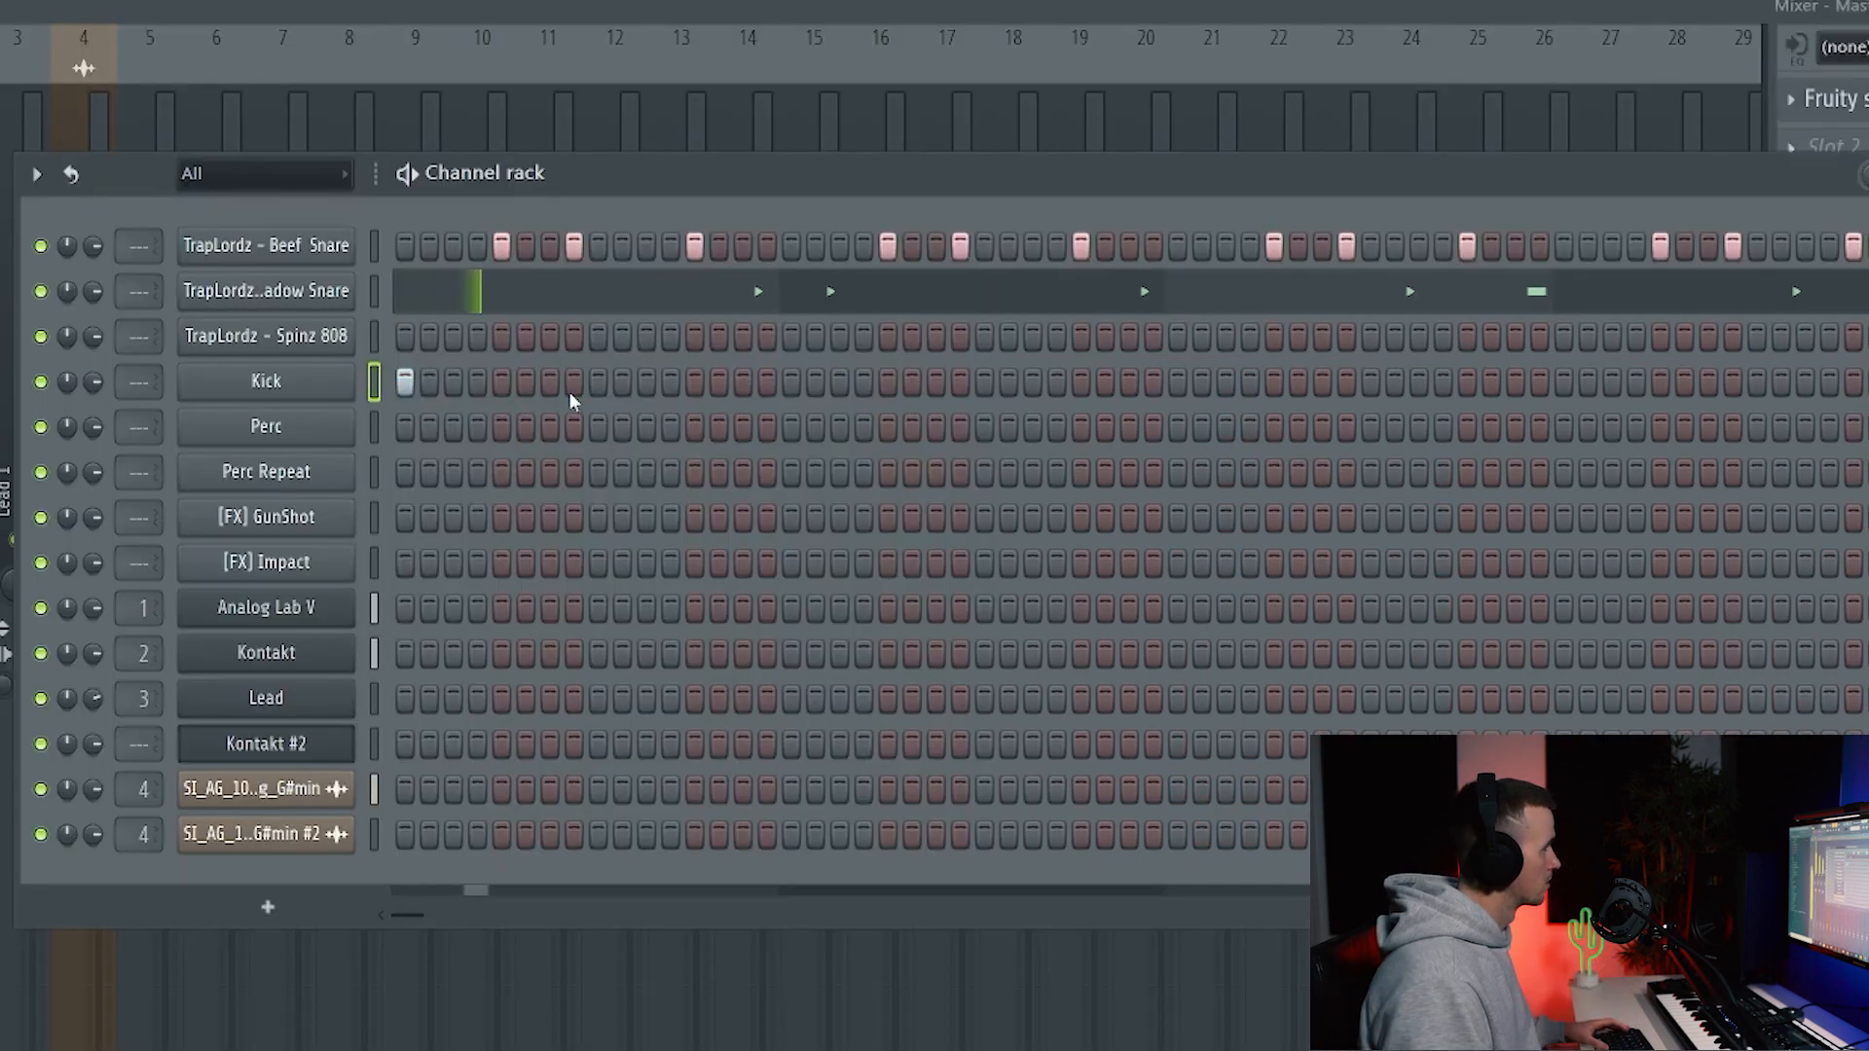
left_click(619, 388)
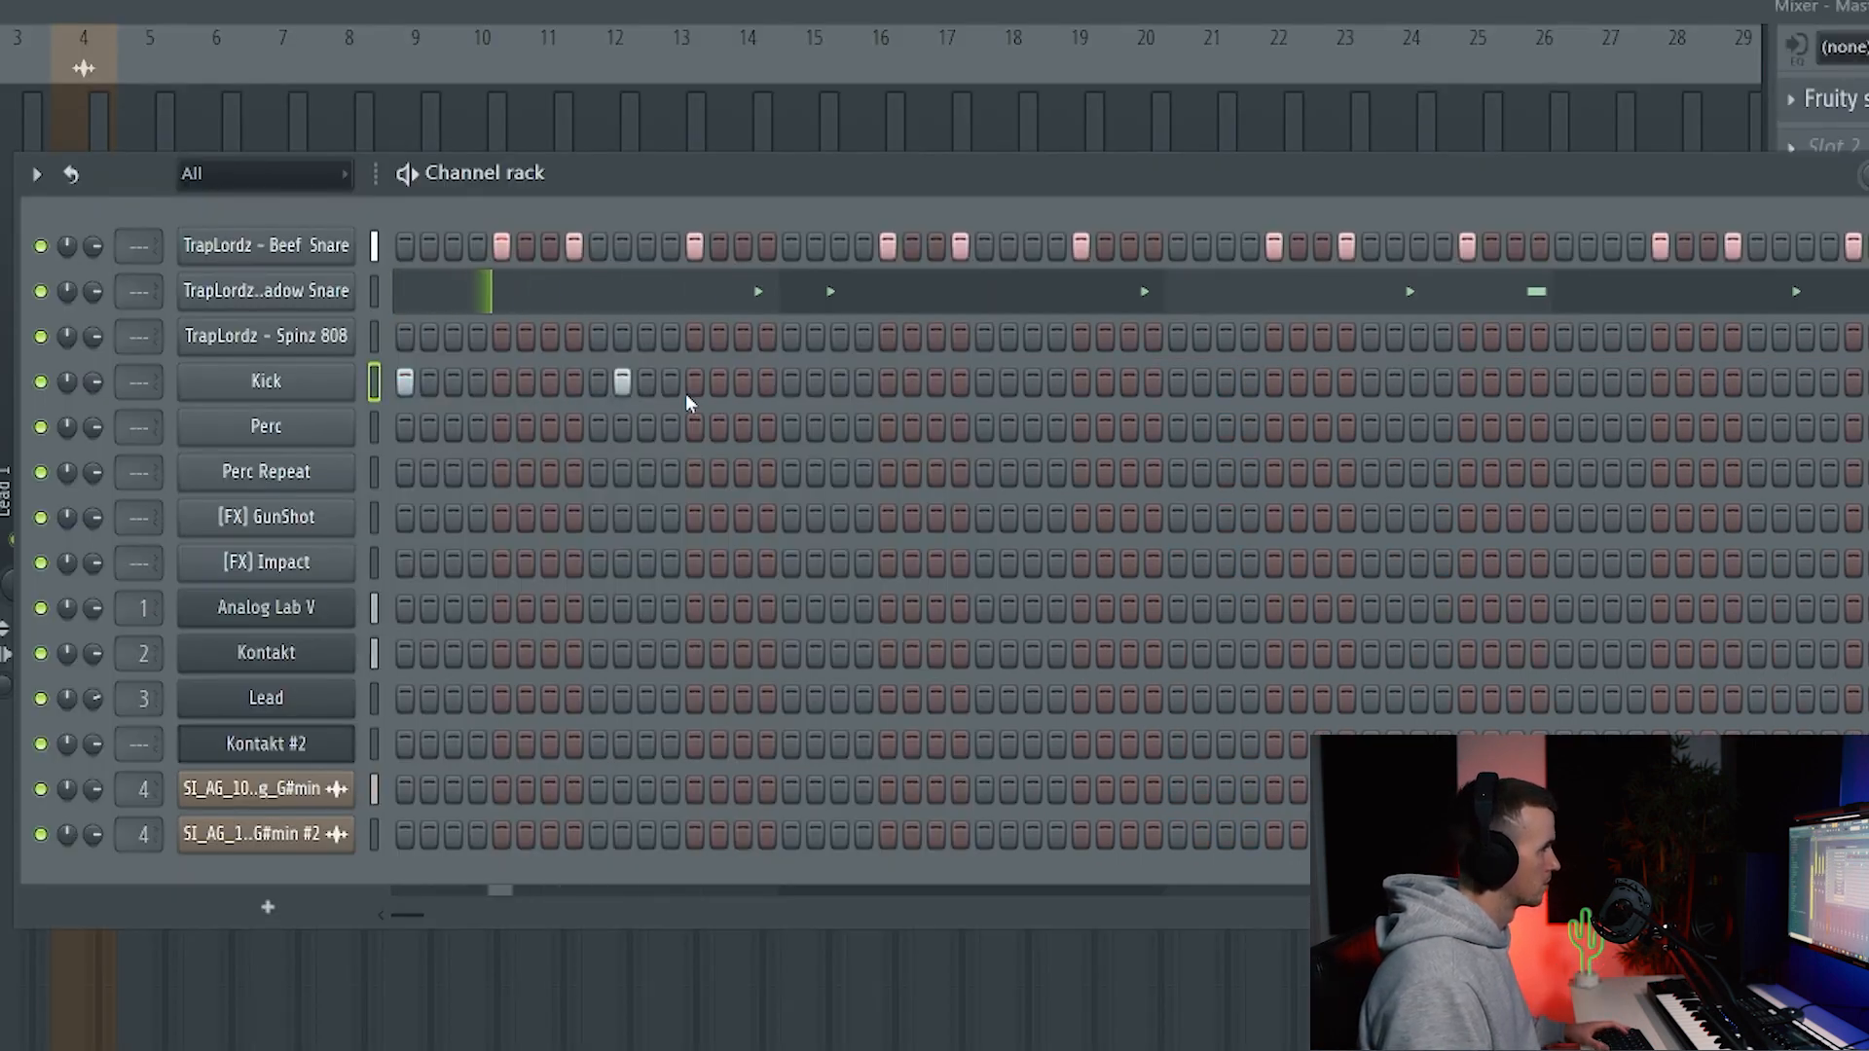
left_click(793, 384)
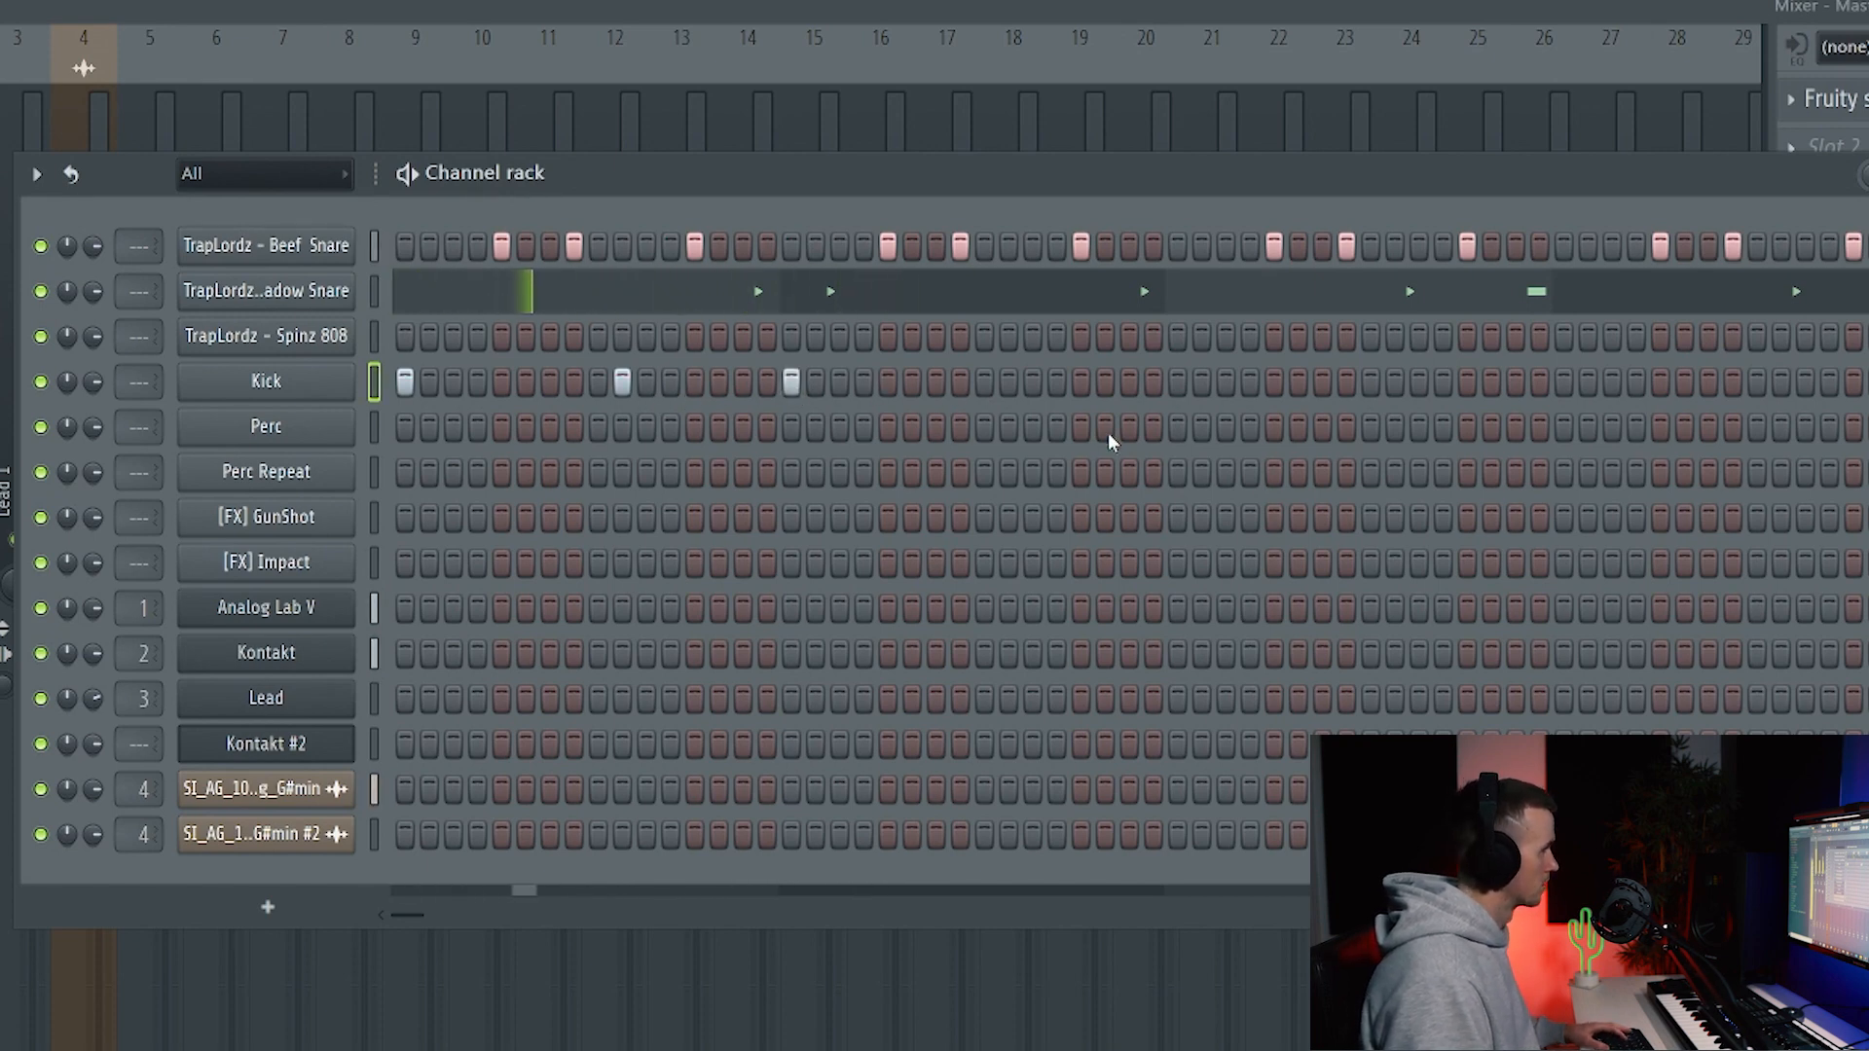
left_click(936, 383)
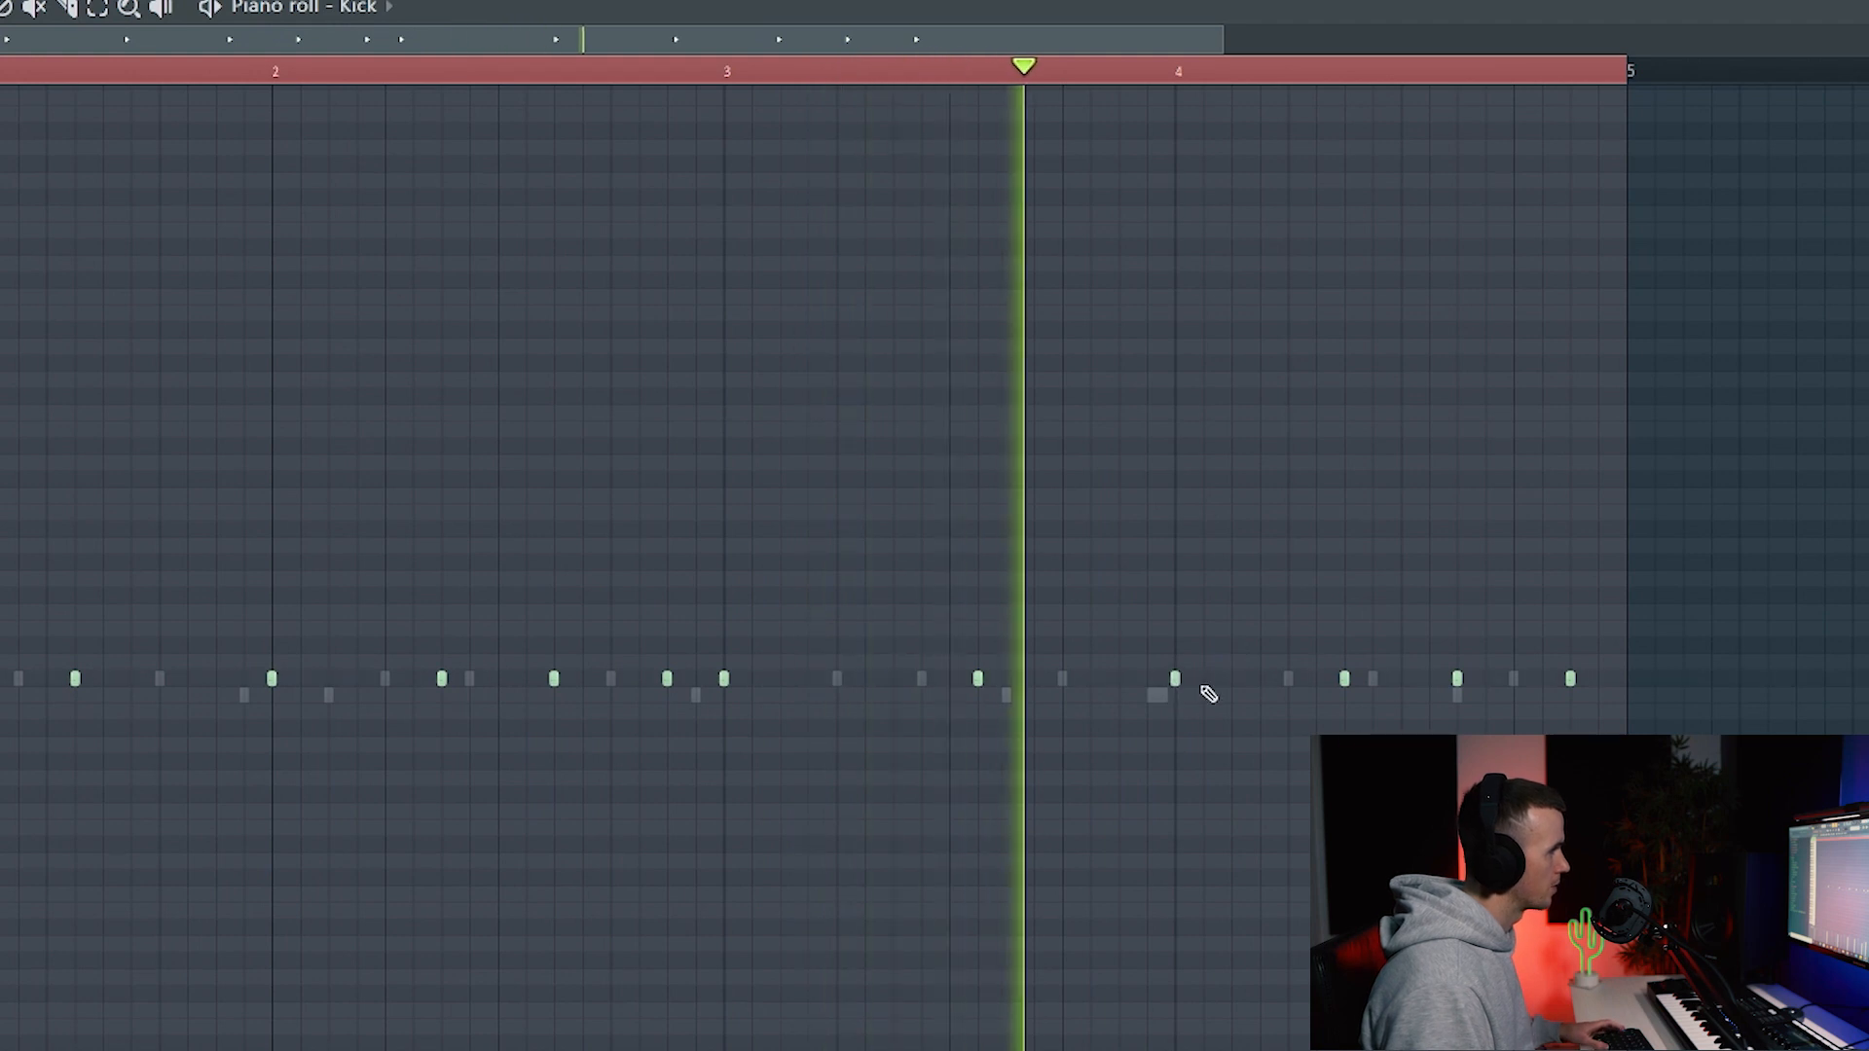
left_click(1205, 681)
left_click(1231, 680)
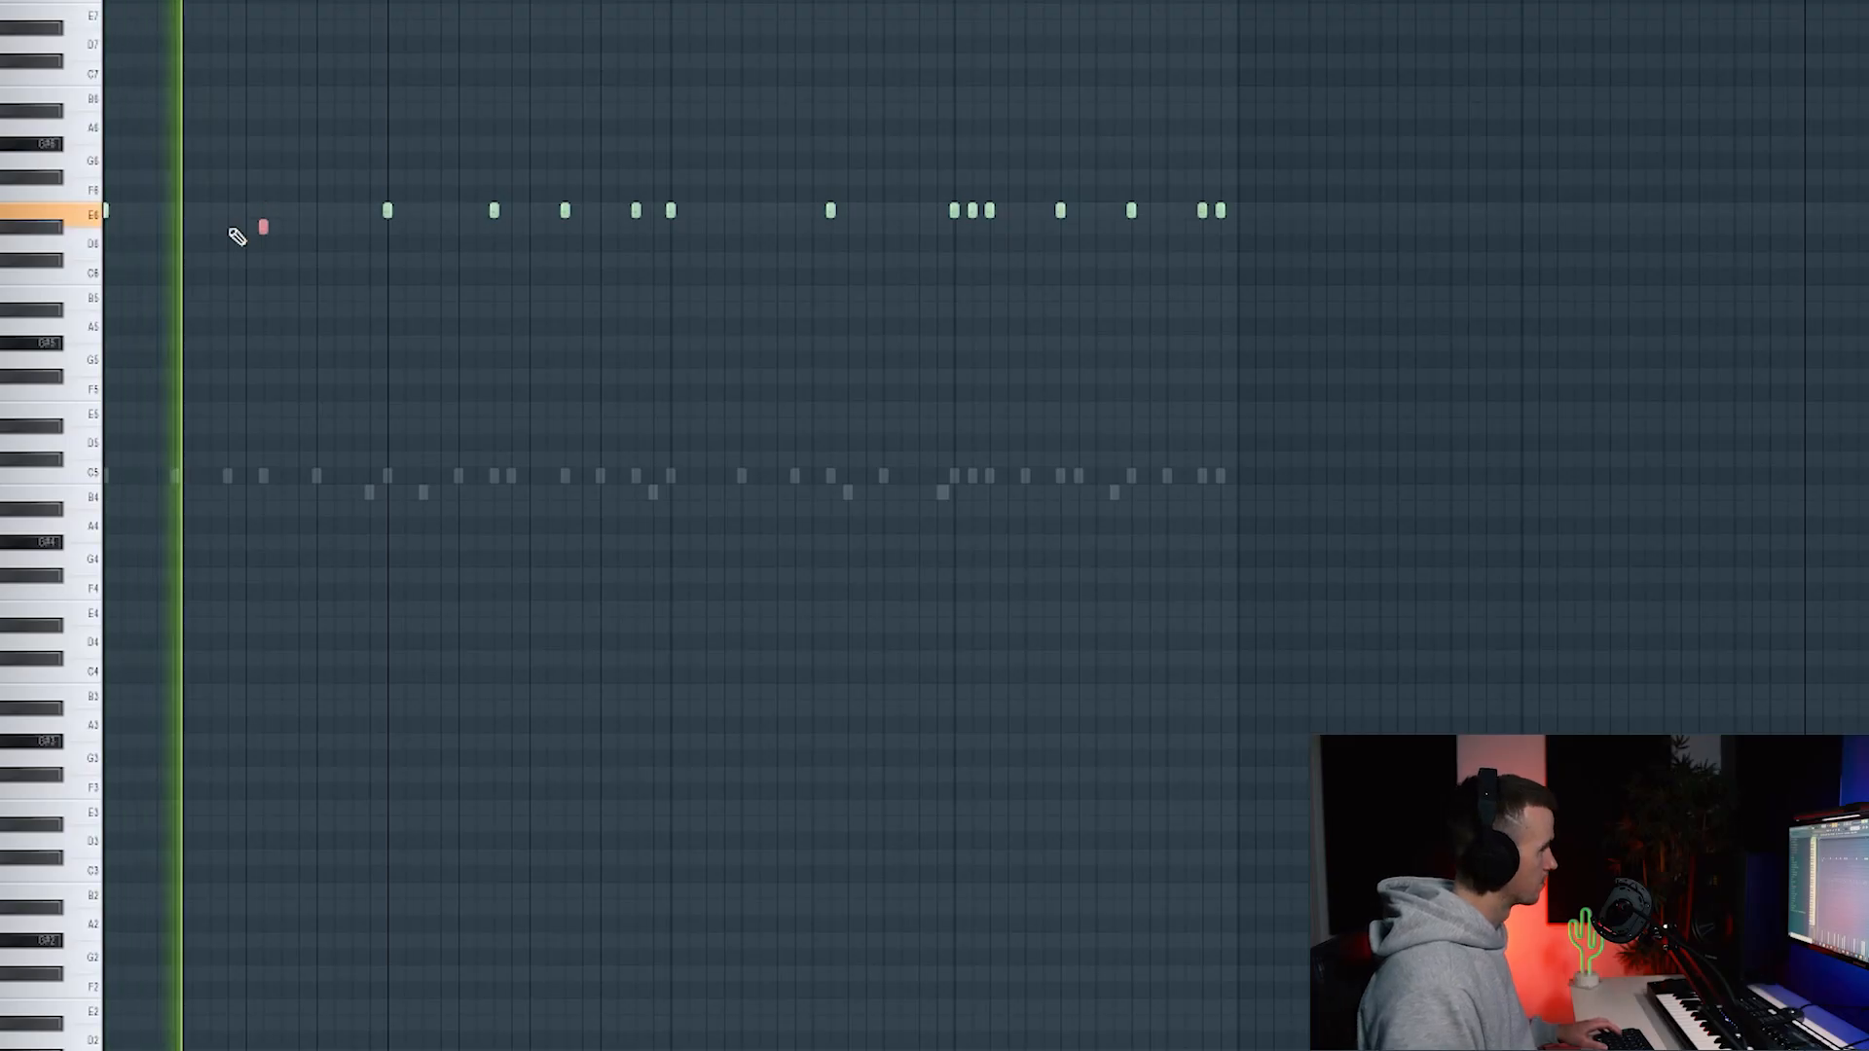
Tune the 808 note at the start of bar 2 to G#5 and the note following it to B5
left_click_drag(431, 186, 357, 250)
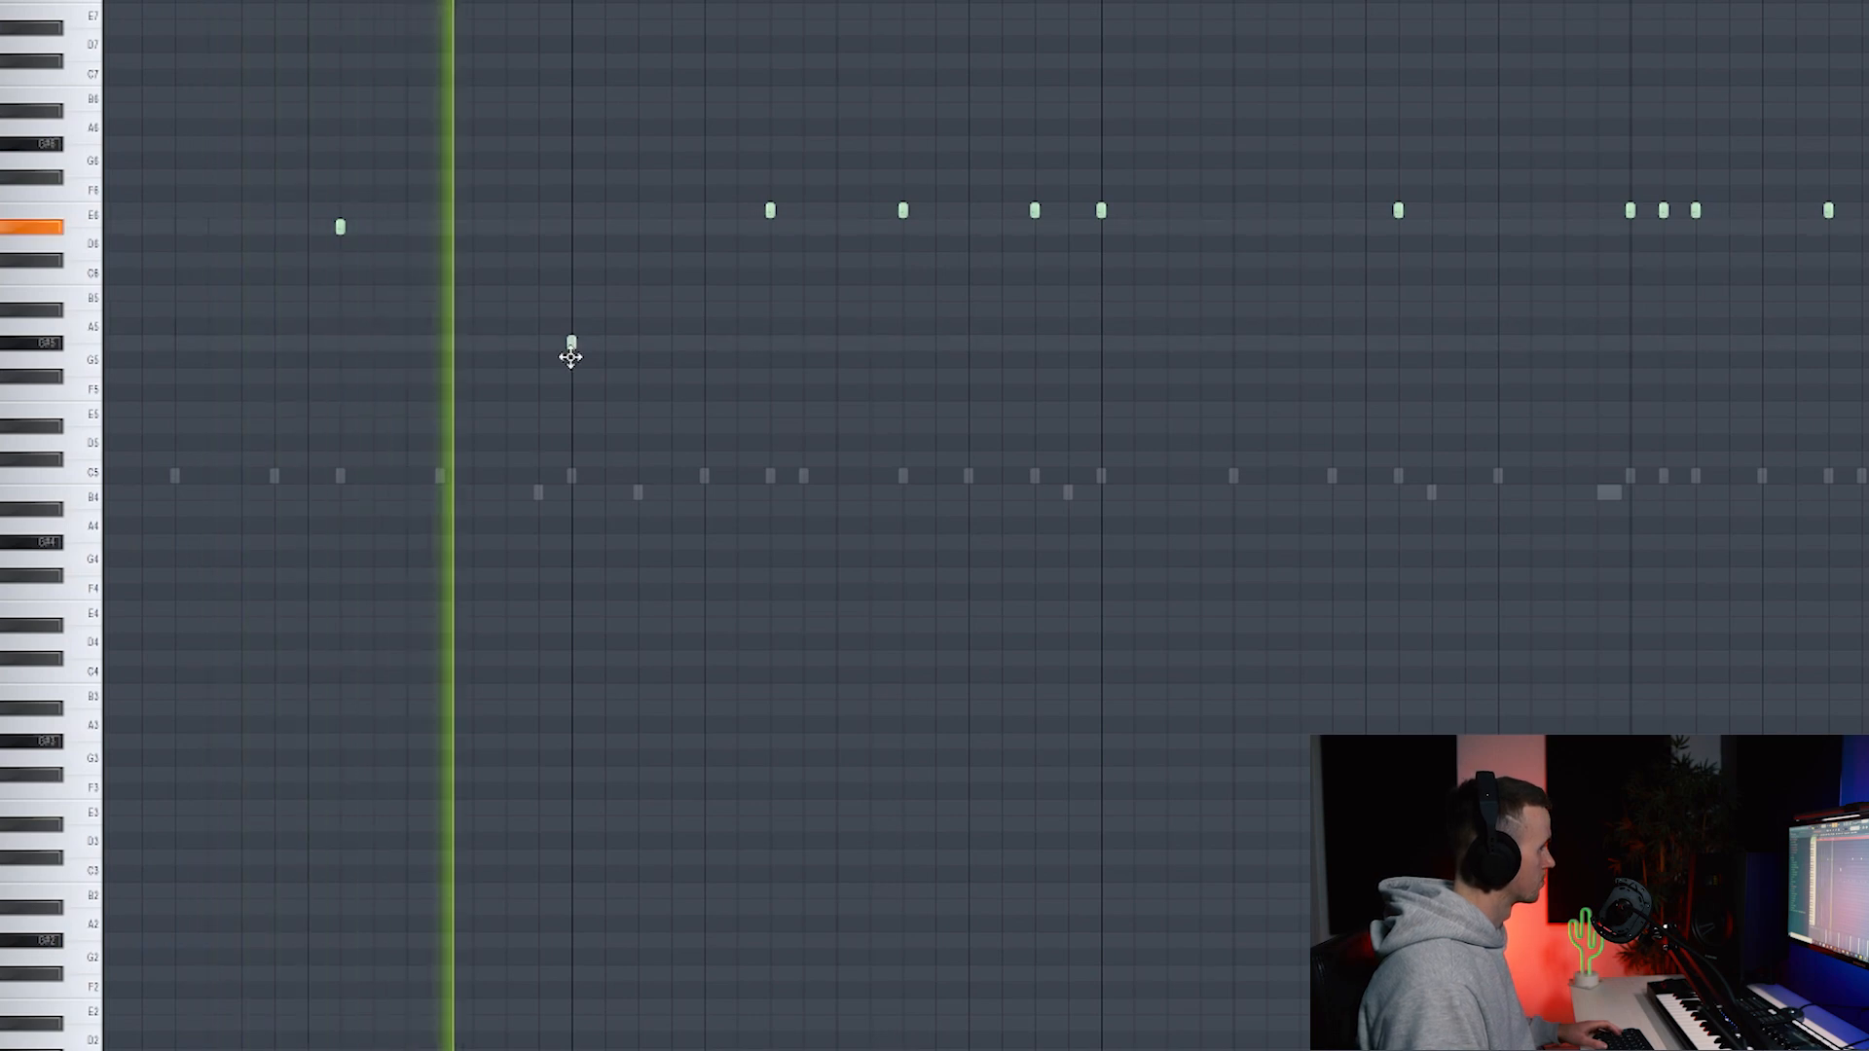
left_click(574, 346)
key("space")
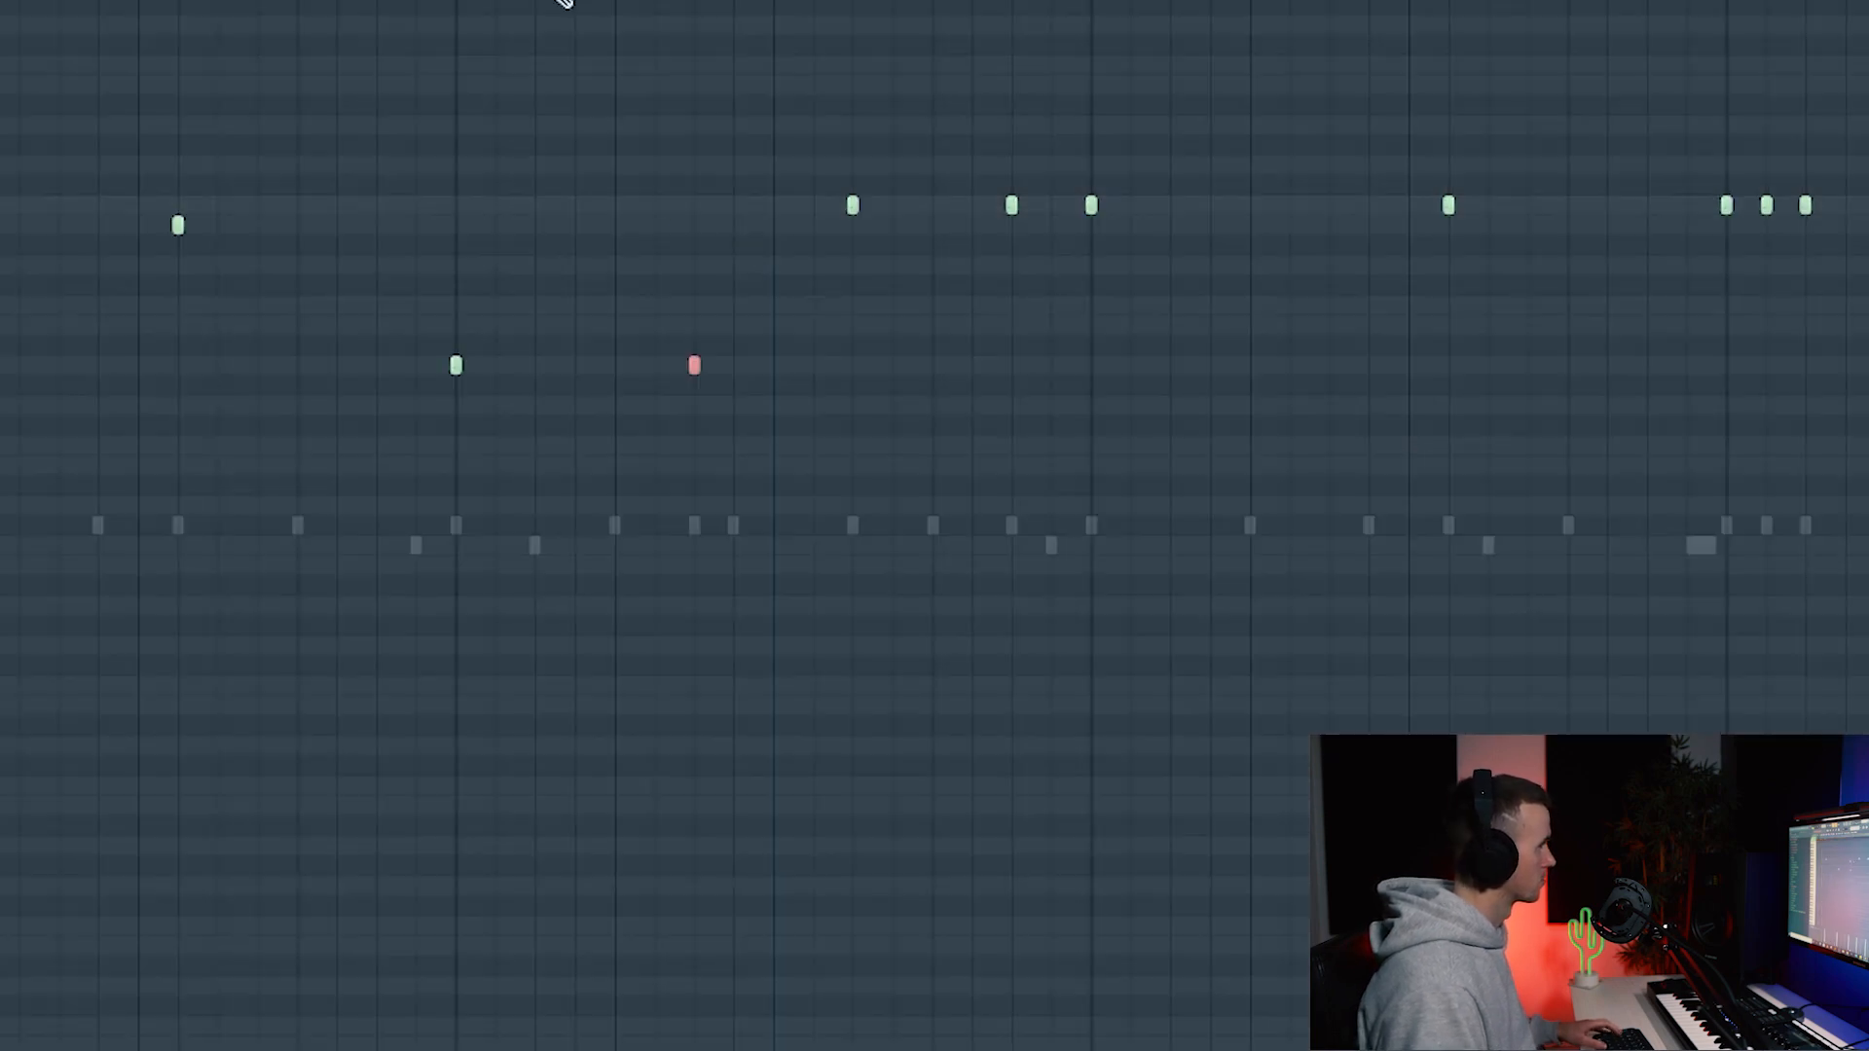
key("space")
key("ctrl+d")
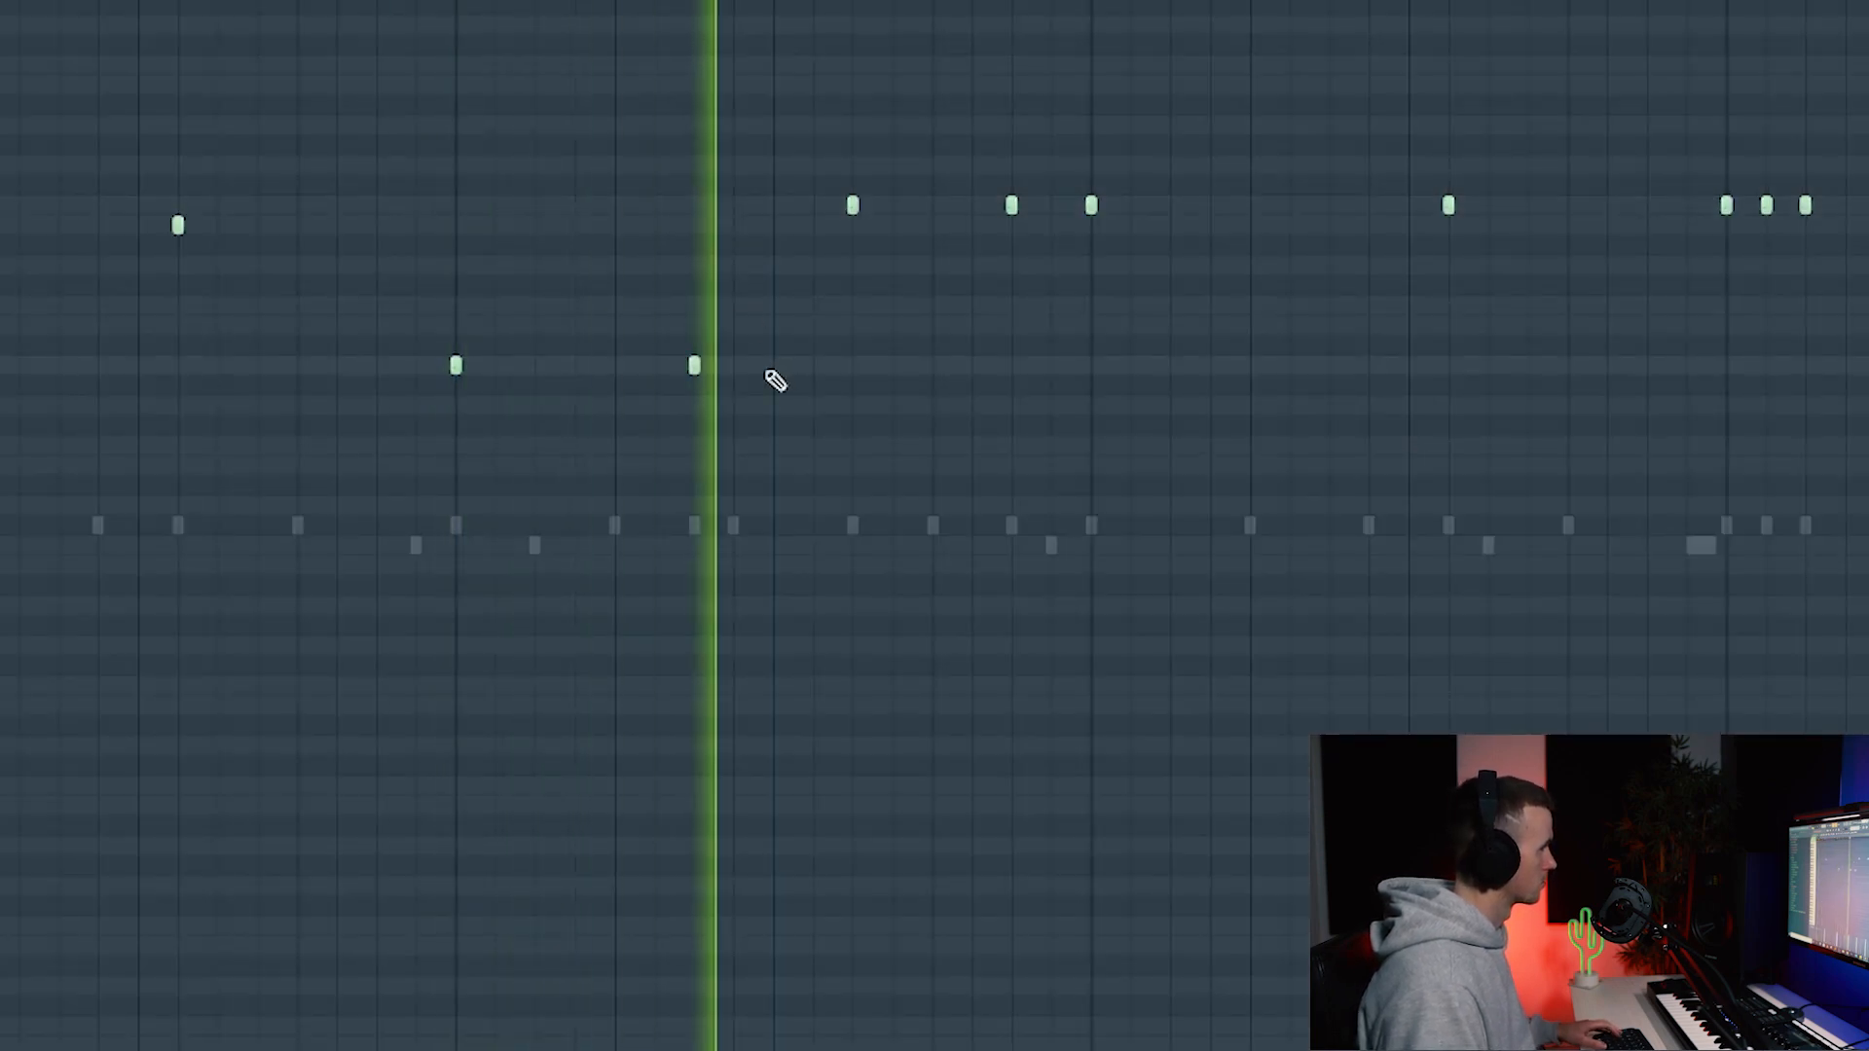
key("space")
left_click_drag(736, 355, 659, 386, "ctrl")
key("space")
key("shift+Up")
key("shift+Up")
key("shift+Up")
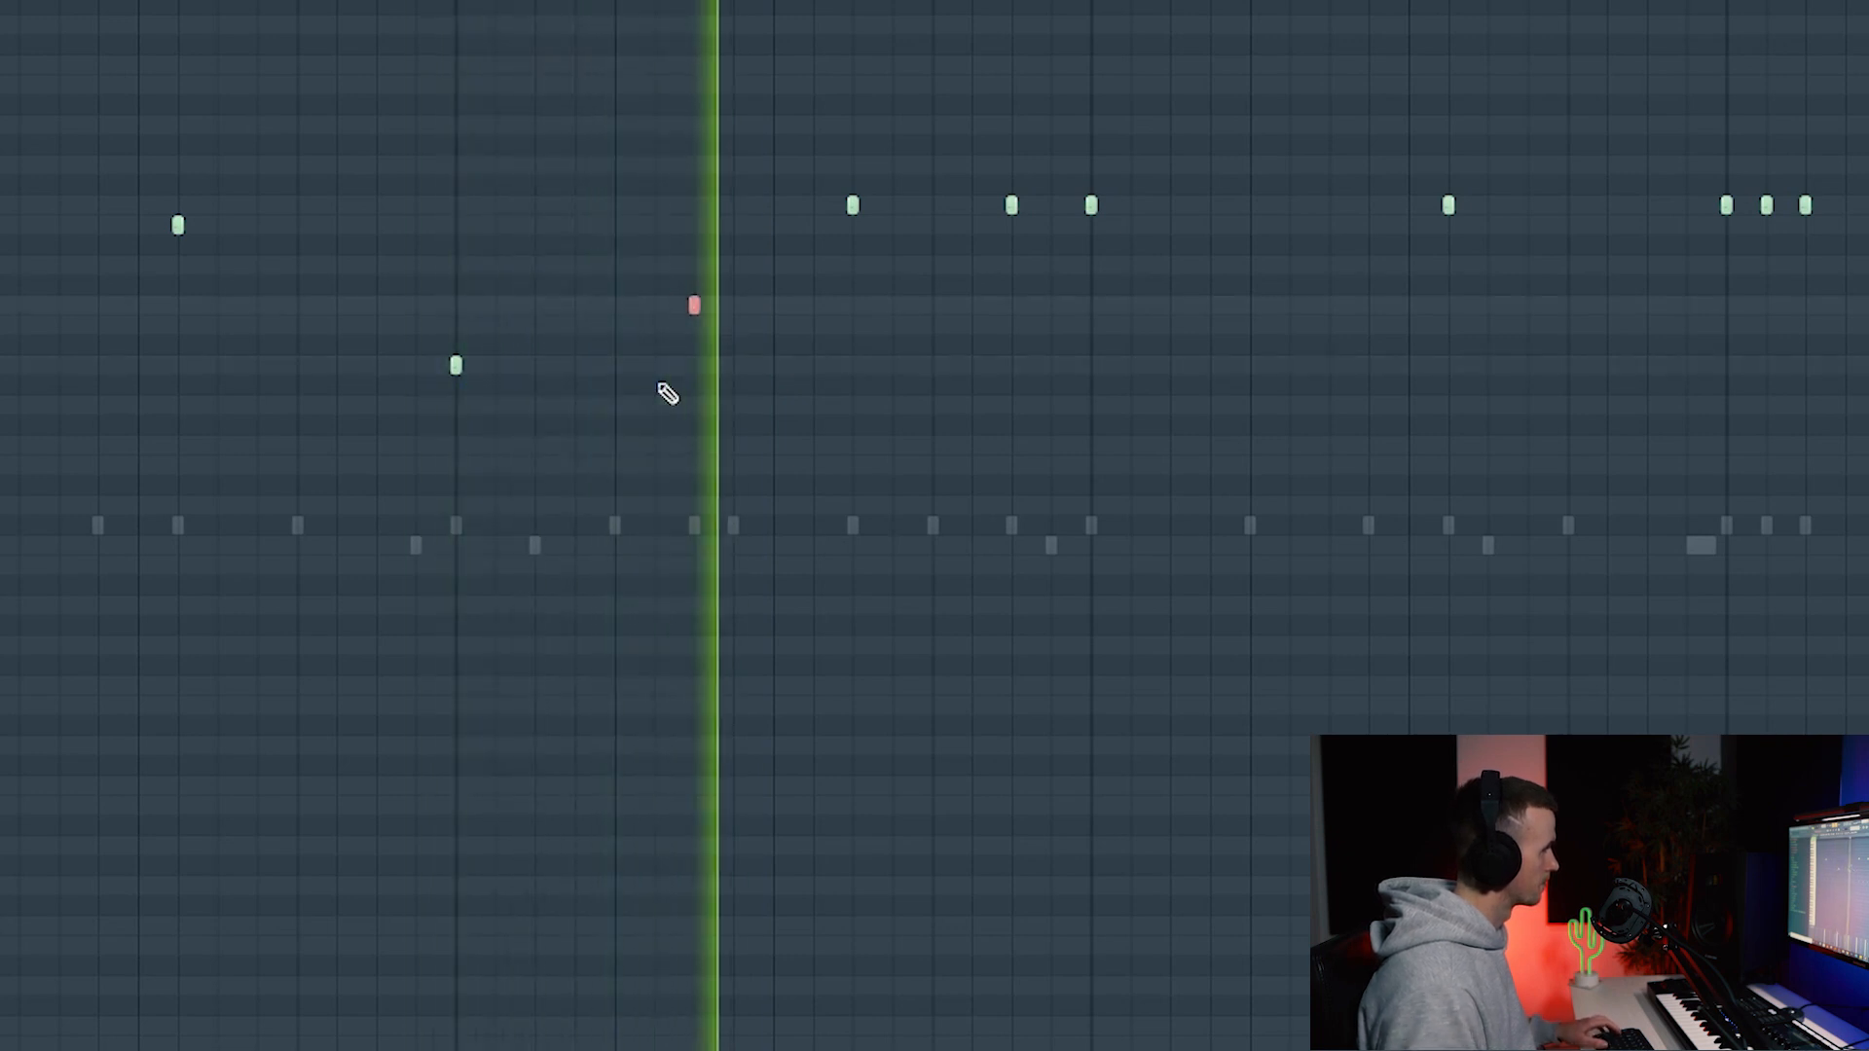
Lower the other two E6 808 notes within bar 2 by five semitones each to B5
key("space")
left_click_drag(903, 267, 914, 279)
key("space")
key("shift+Down")
key("shift+Down")
key("shift+Down")
key("shift+Down")
key("shift+Down")
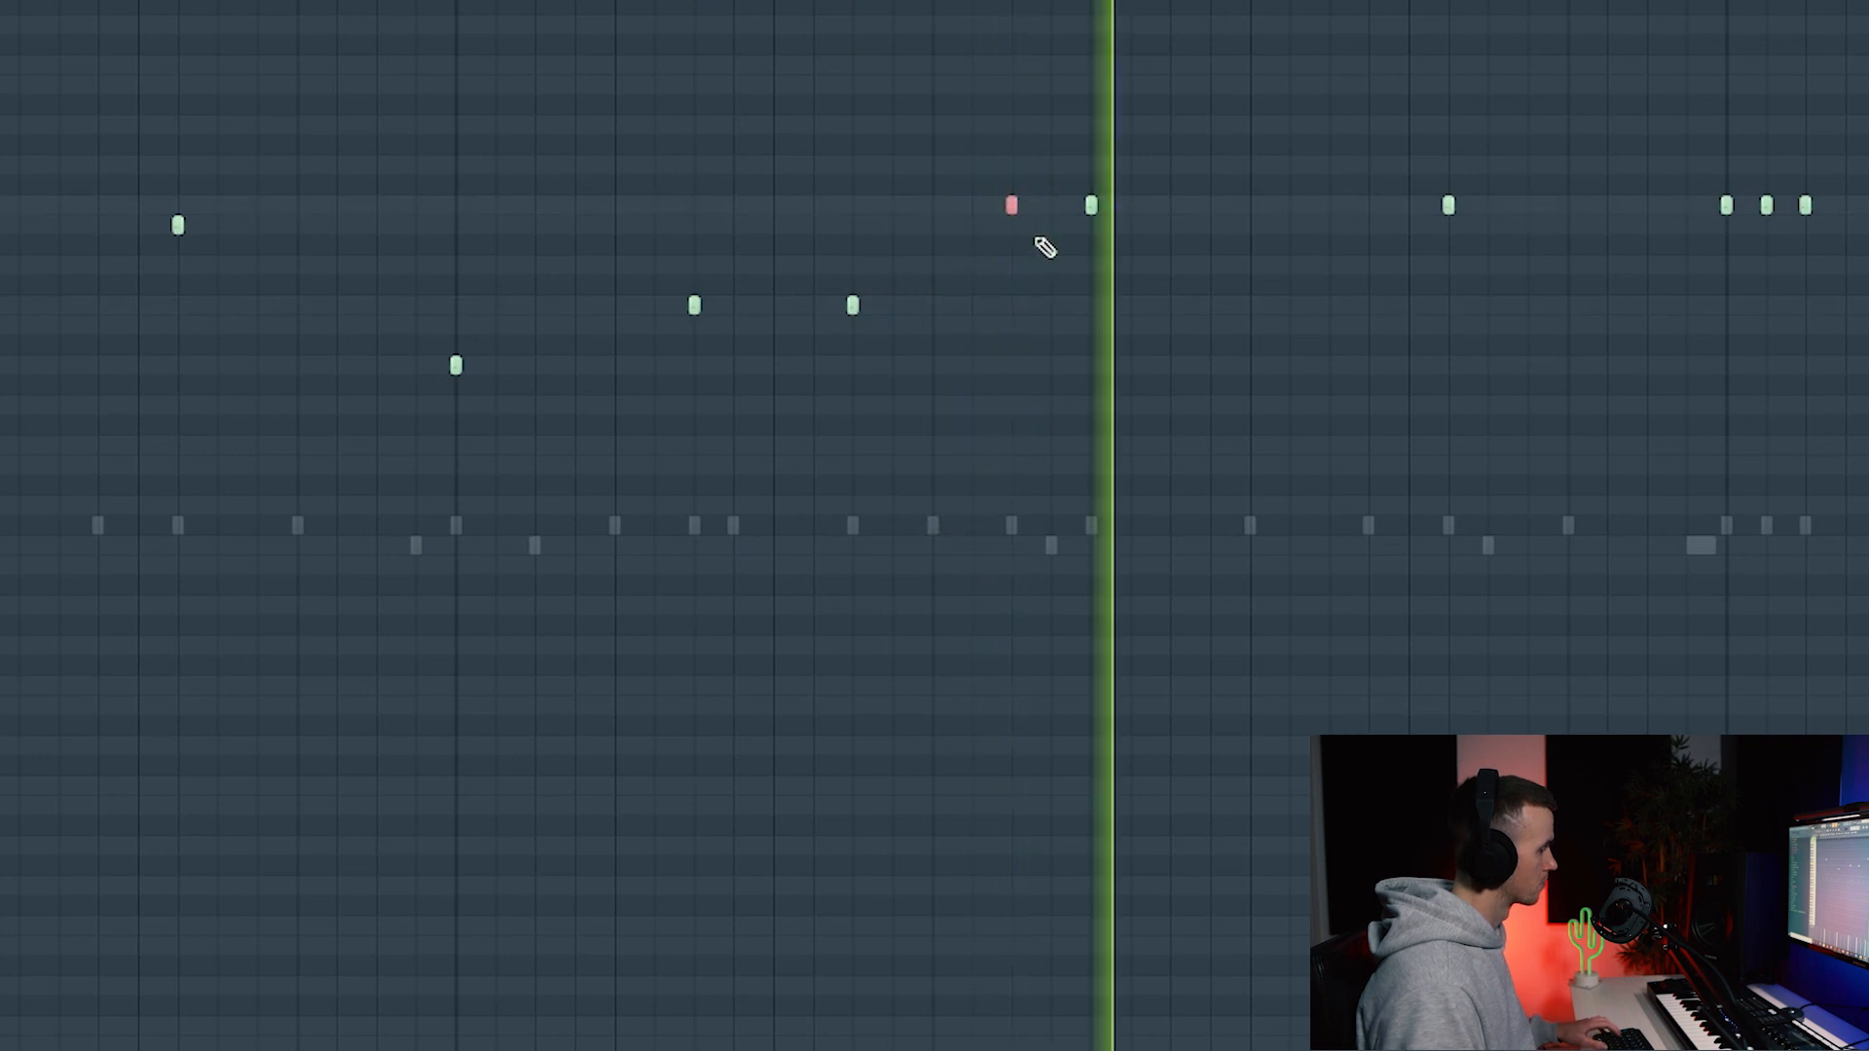
key("shift+Down")
key("shift+Down")
key("shift+Down")
key("shift+Down")
key("shift+Down")
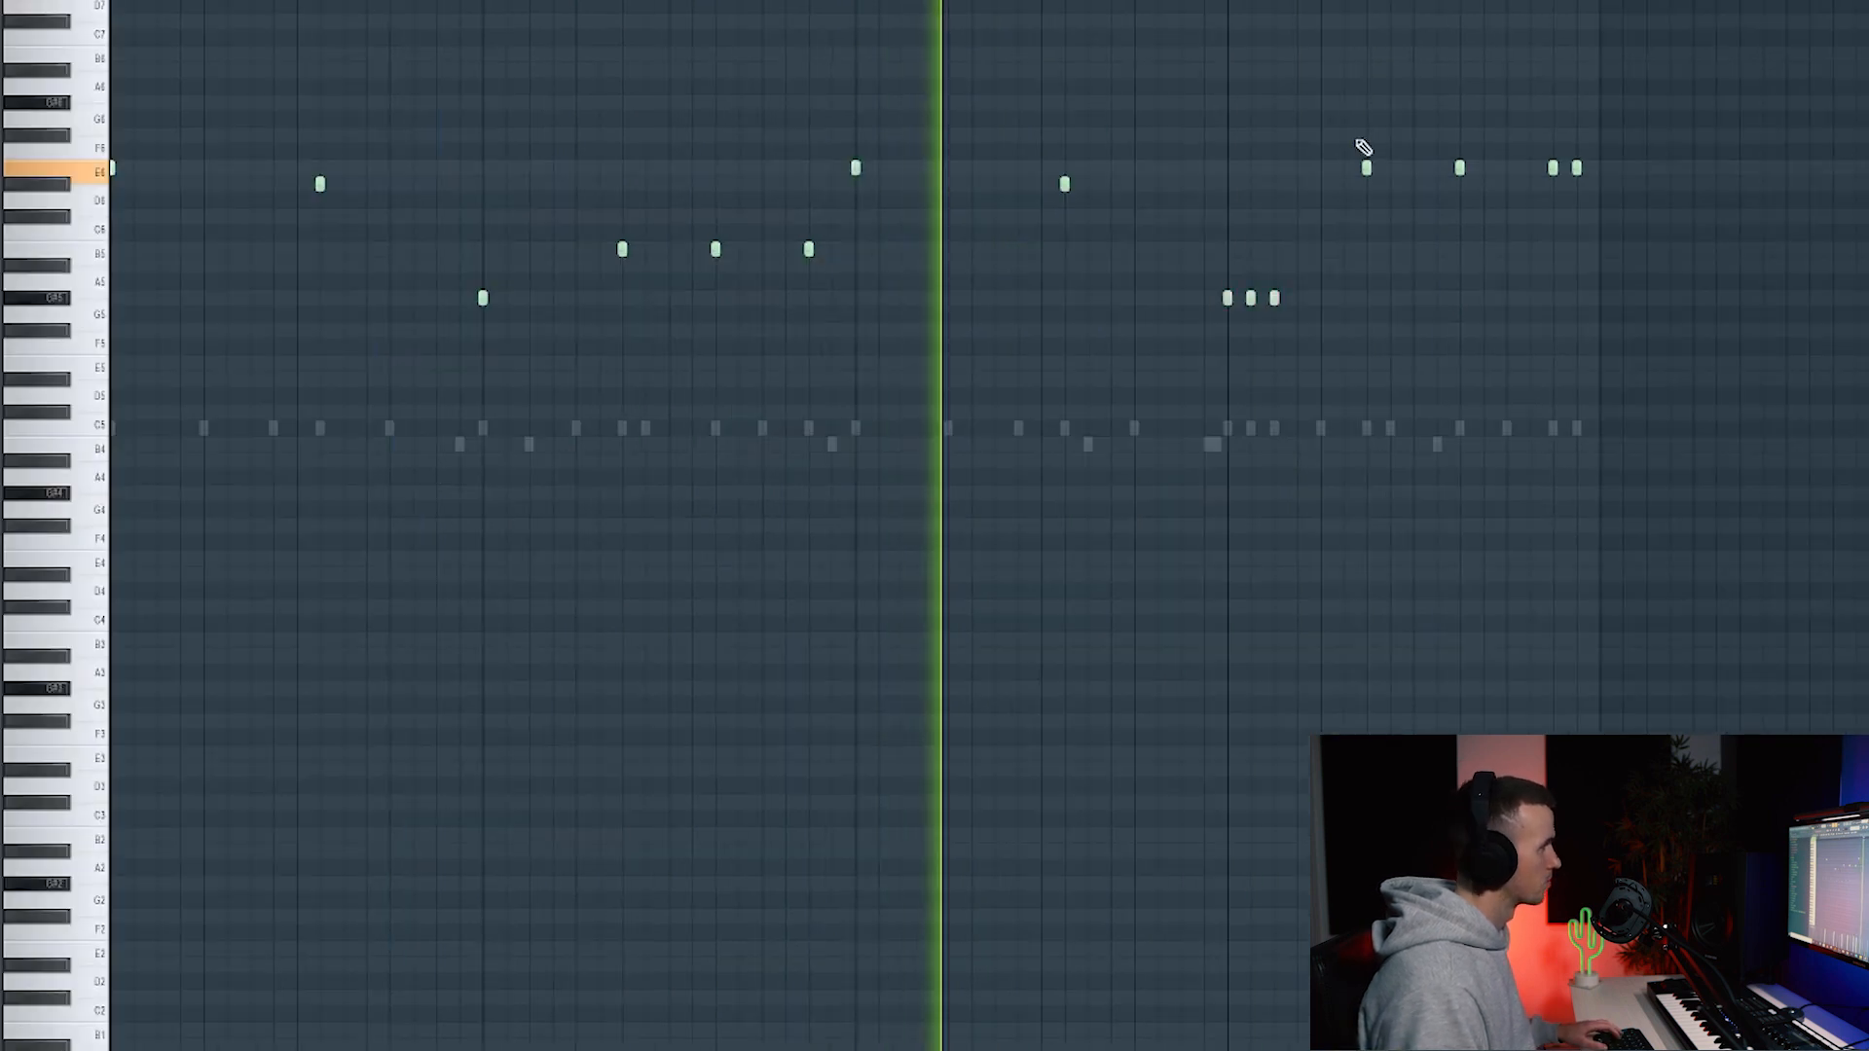
Lower the two 808 notes after bar 4's opening three hits by five semitones to B5
left_click_drag(1363, 131, 1480, 192)
key("shift+Down")
key("shift+Down")
key("shift+Down")
key("shift+Down")
key("shift+Down")
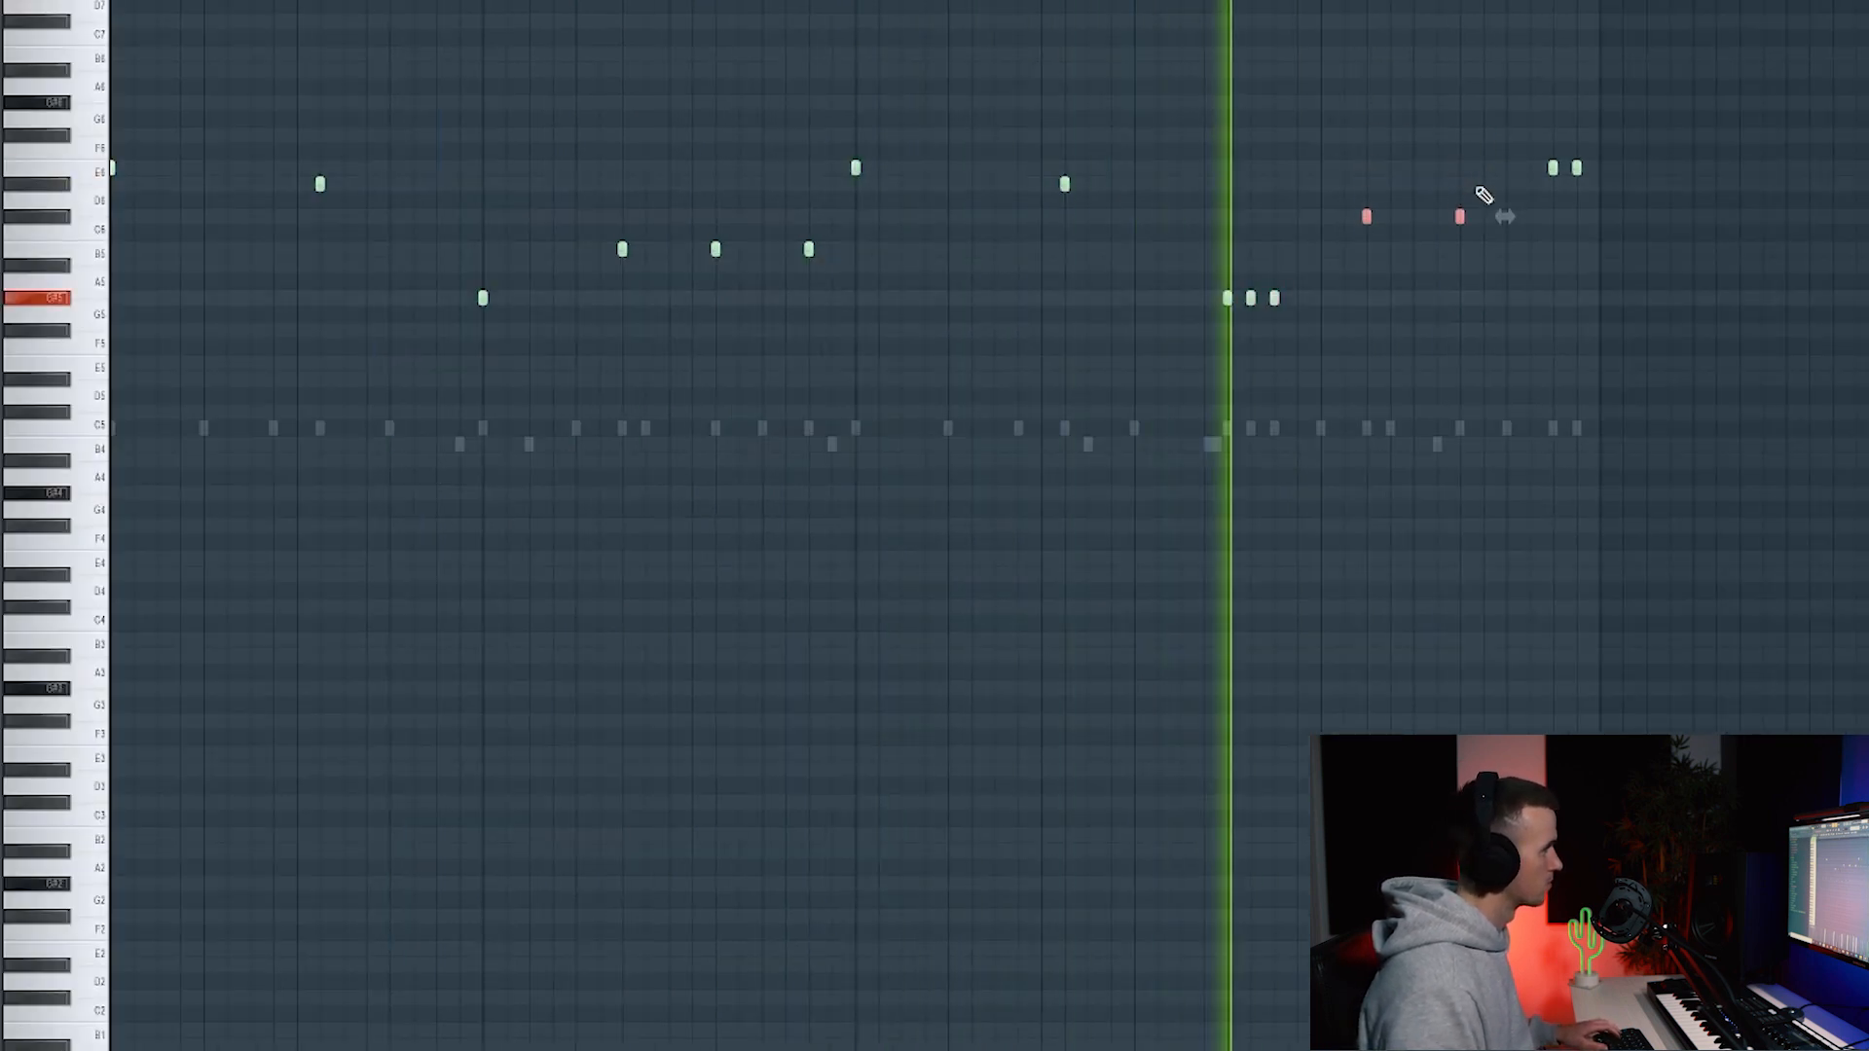
Lower the closing 808 notes of bar 4 and transpose the line's E, D# and B notes down an octave
left_click_drag(1534, 137, 1573, 188)
key("shift+Down")
key("shift+Down")
key("shift+Down")
key("shift+Down")
key("ctrl+a")
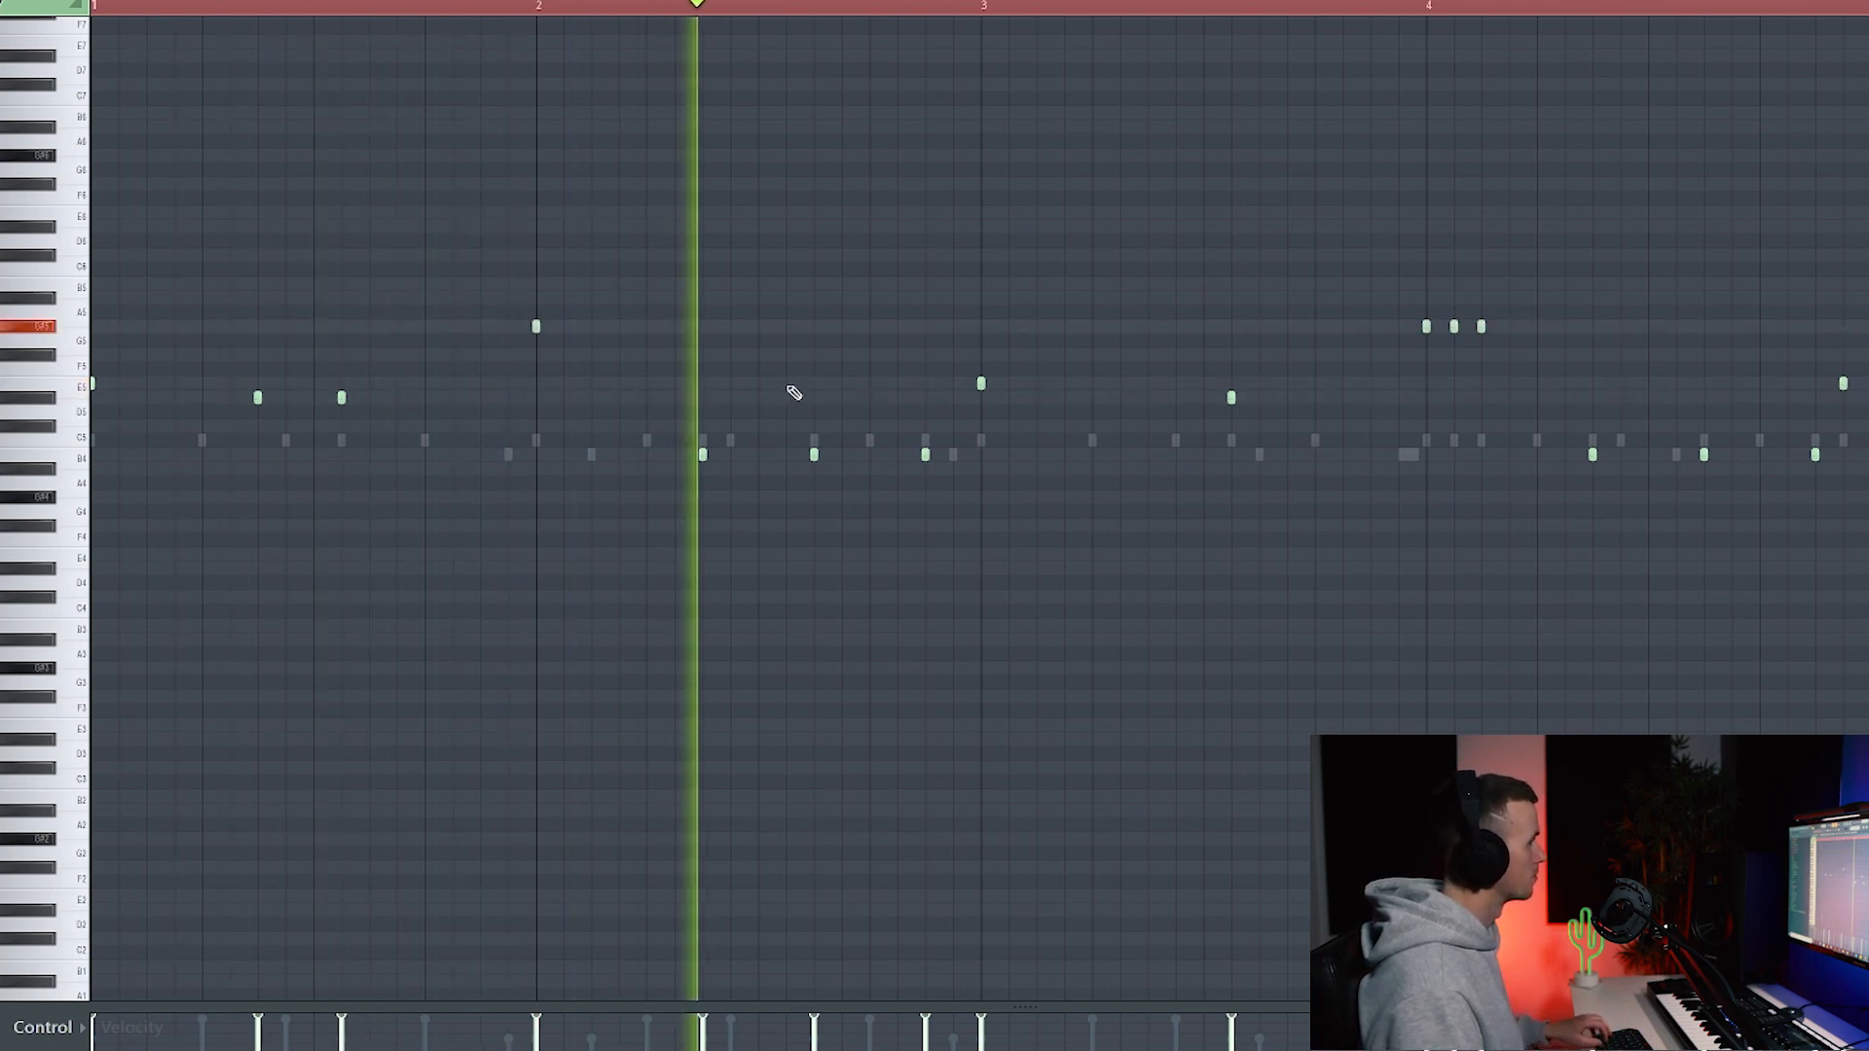
left_click(803, 371, "ctrl")
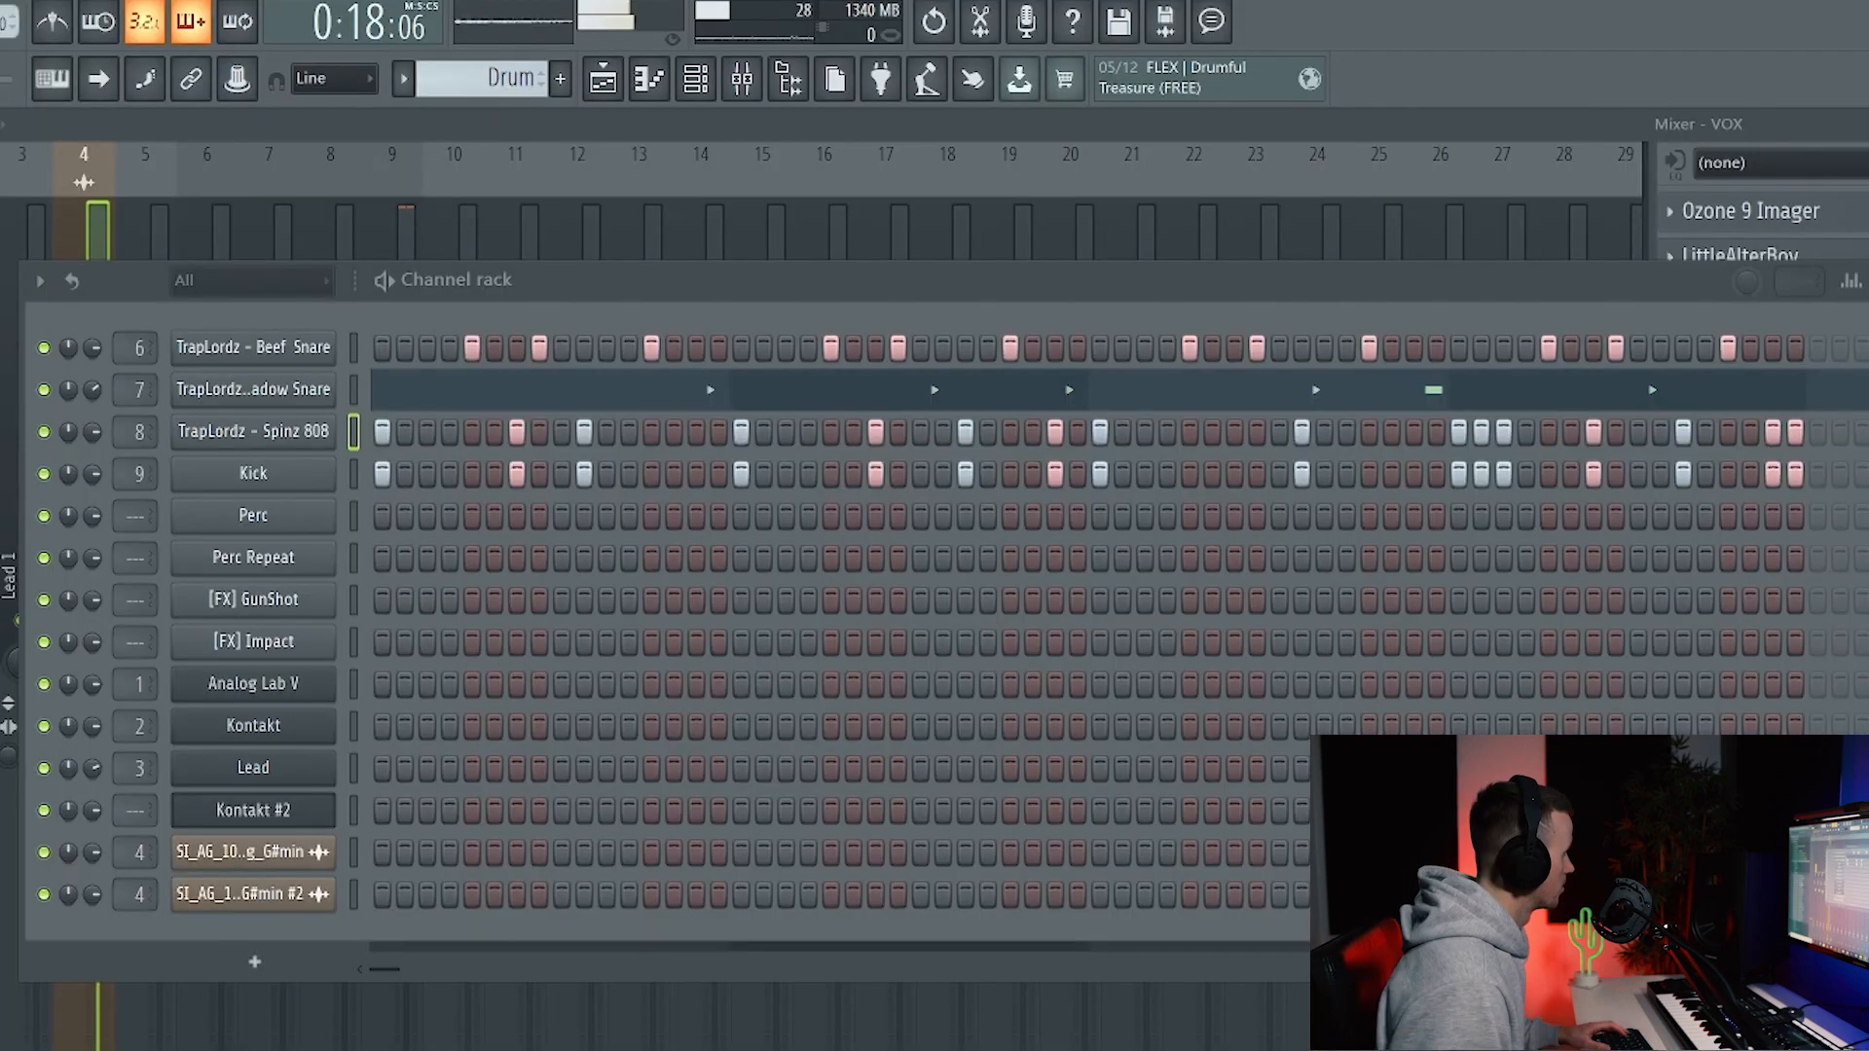
Add TrapLordz - Essential Hi-Hat as a new channel below the kick and fill it with a hit every two steps
left_click_drag(326, 507, 342, 517)
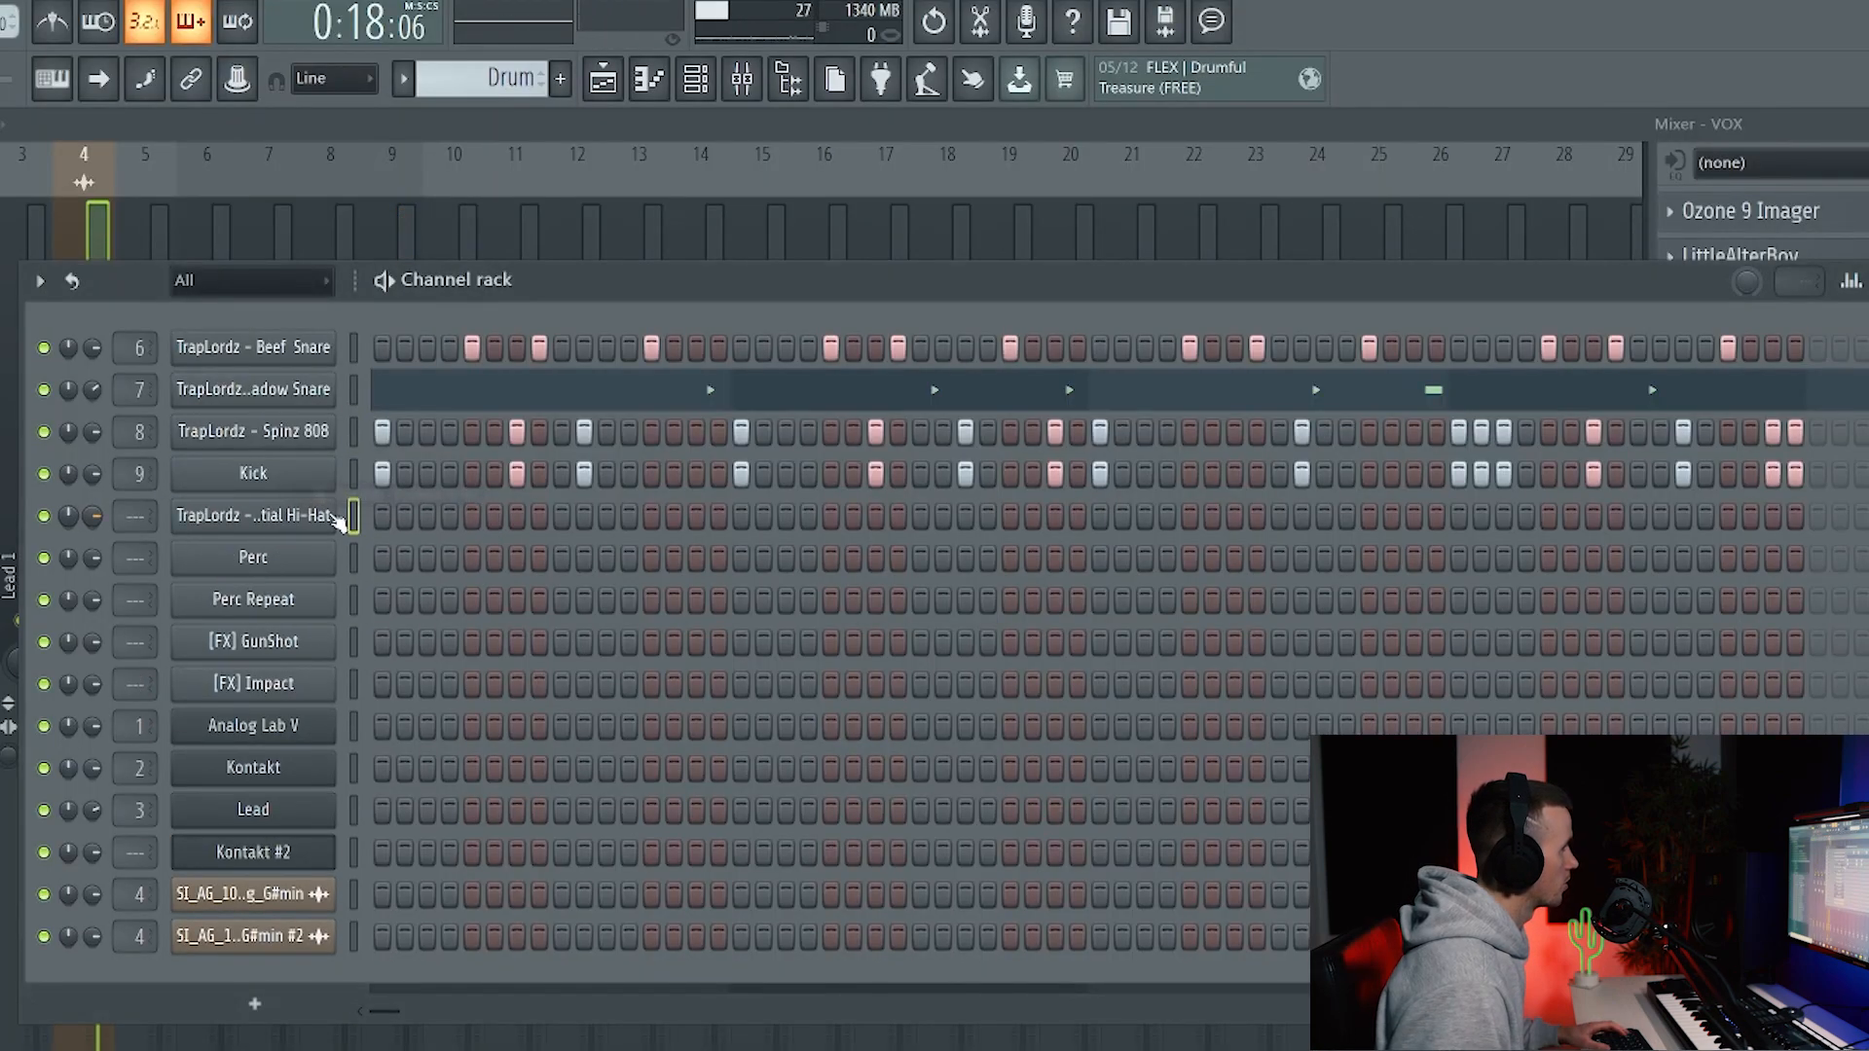
right_click(341, 517)
left_click(699, 602)
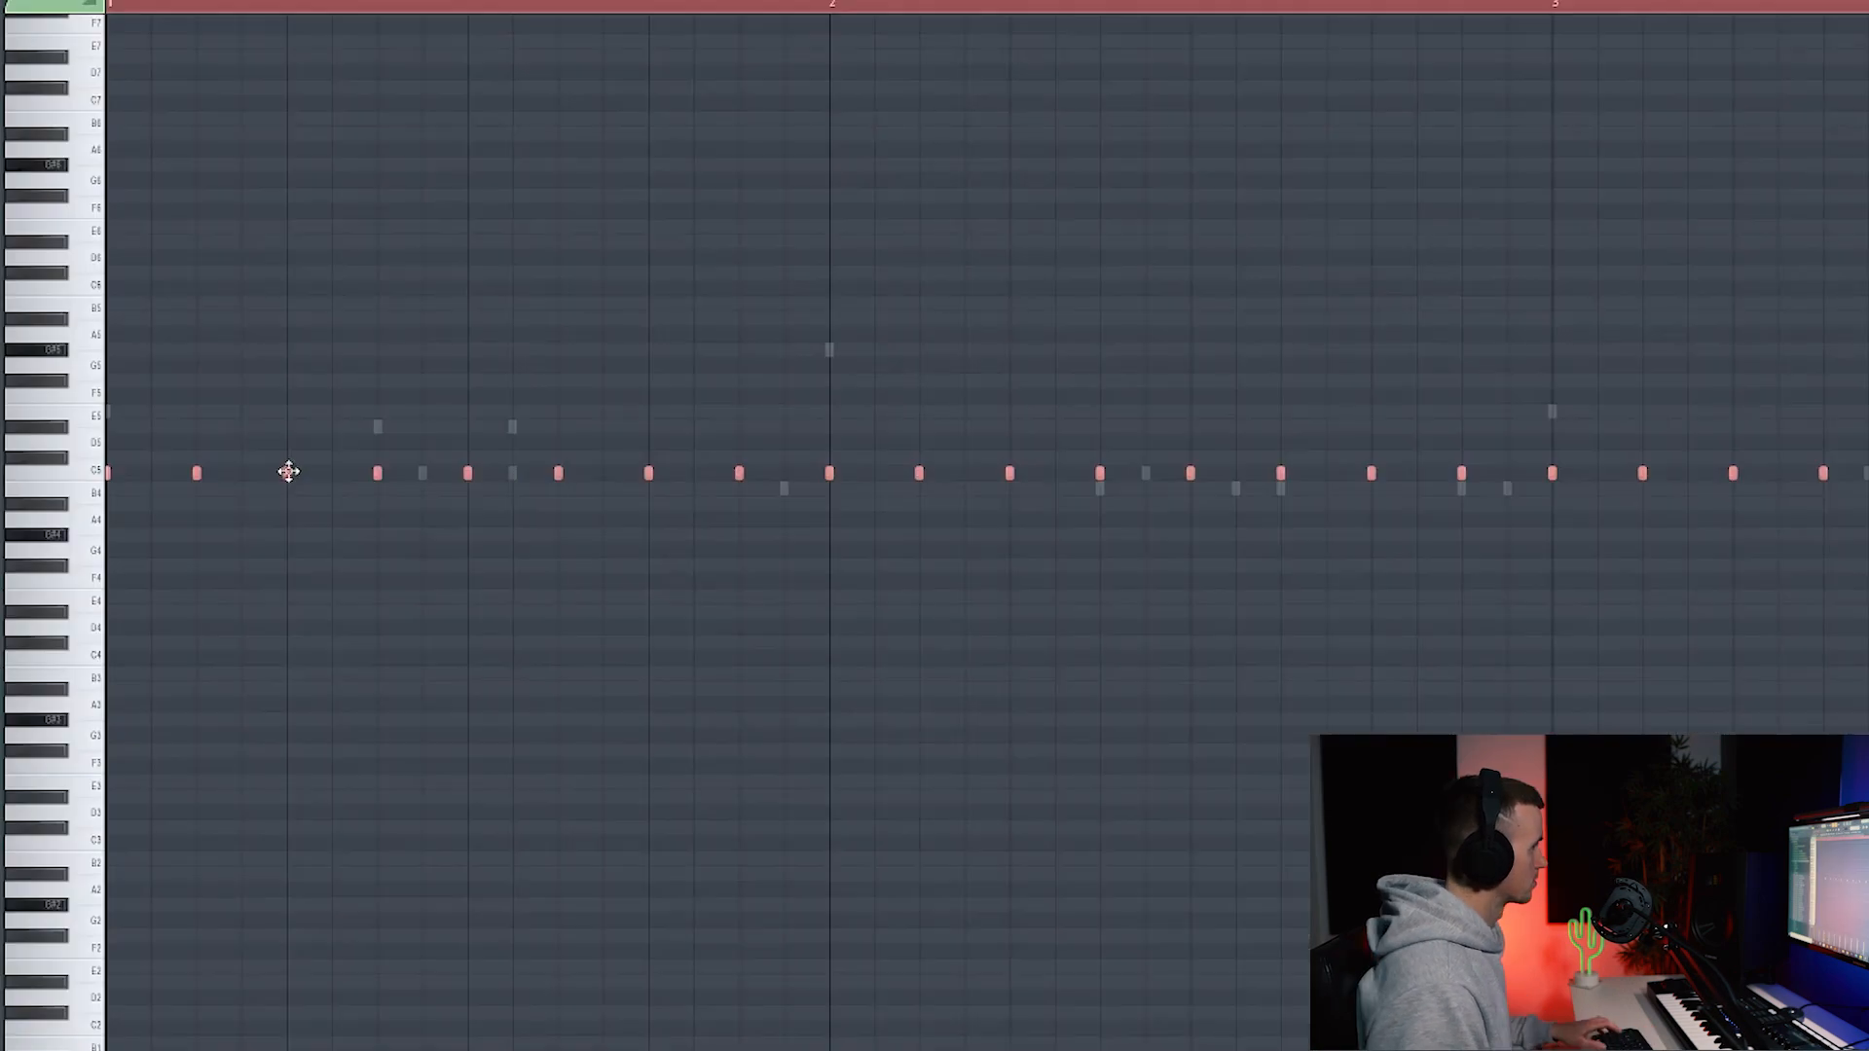
key("space")
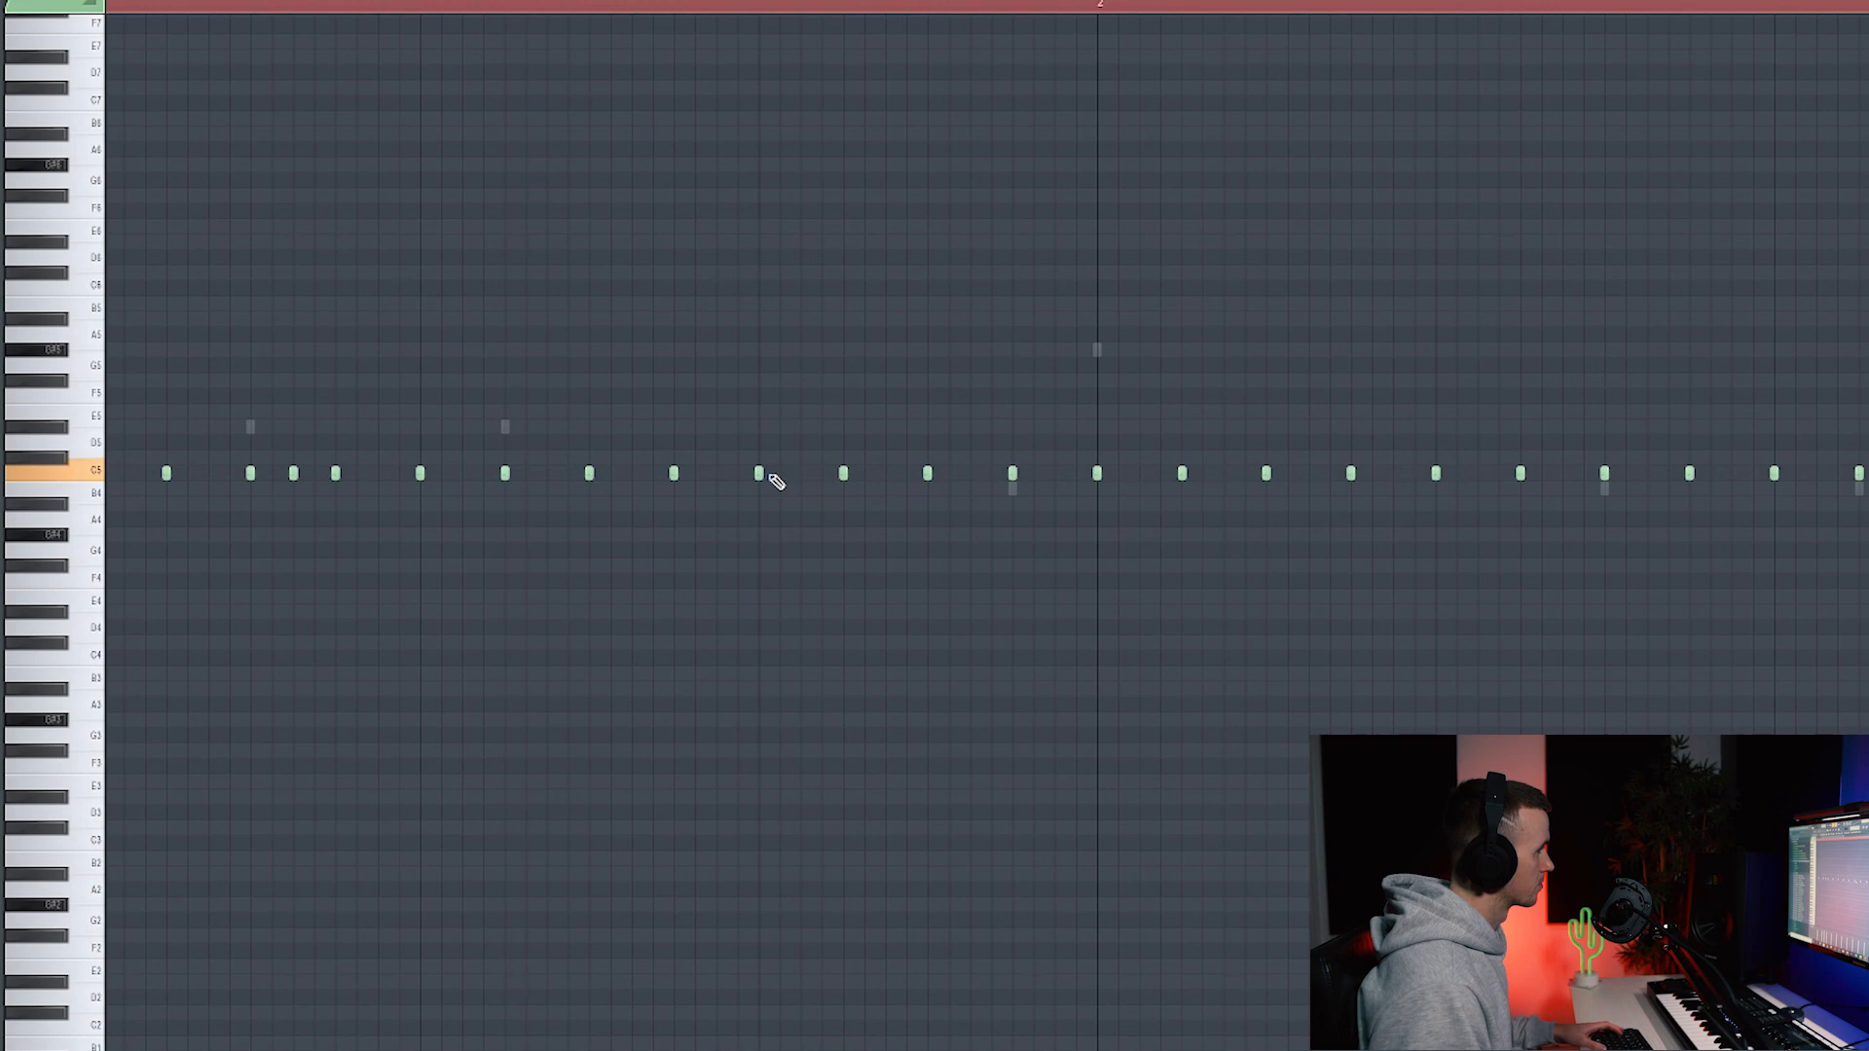
Add a fast hi-hat roll in bar 1 by placing two extra C5 hits right after step 13
key("space")
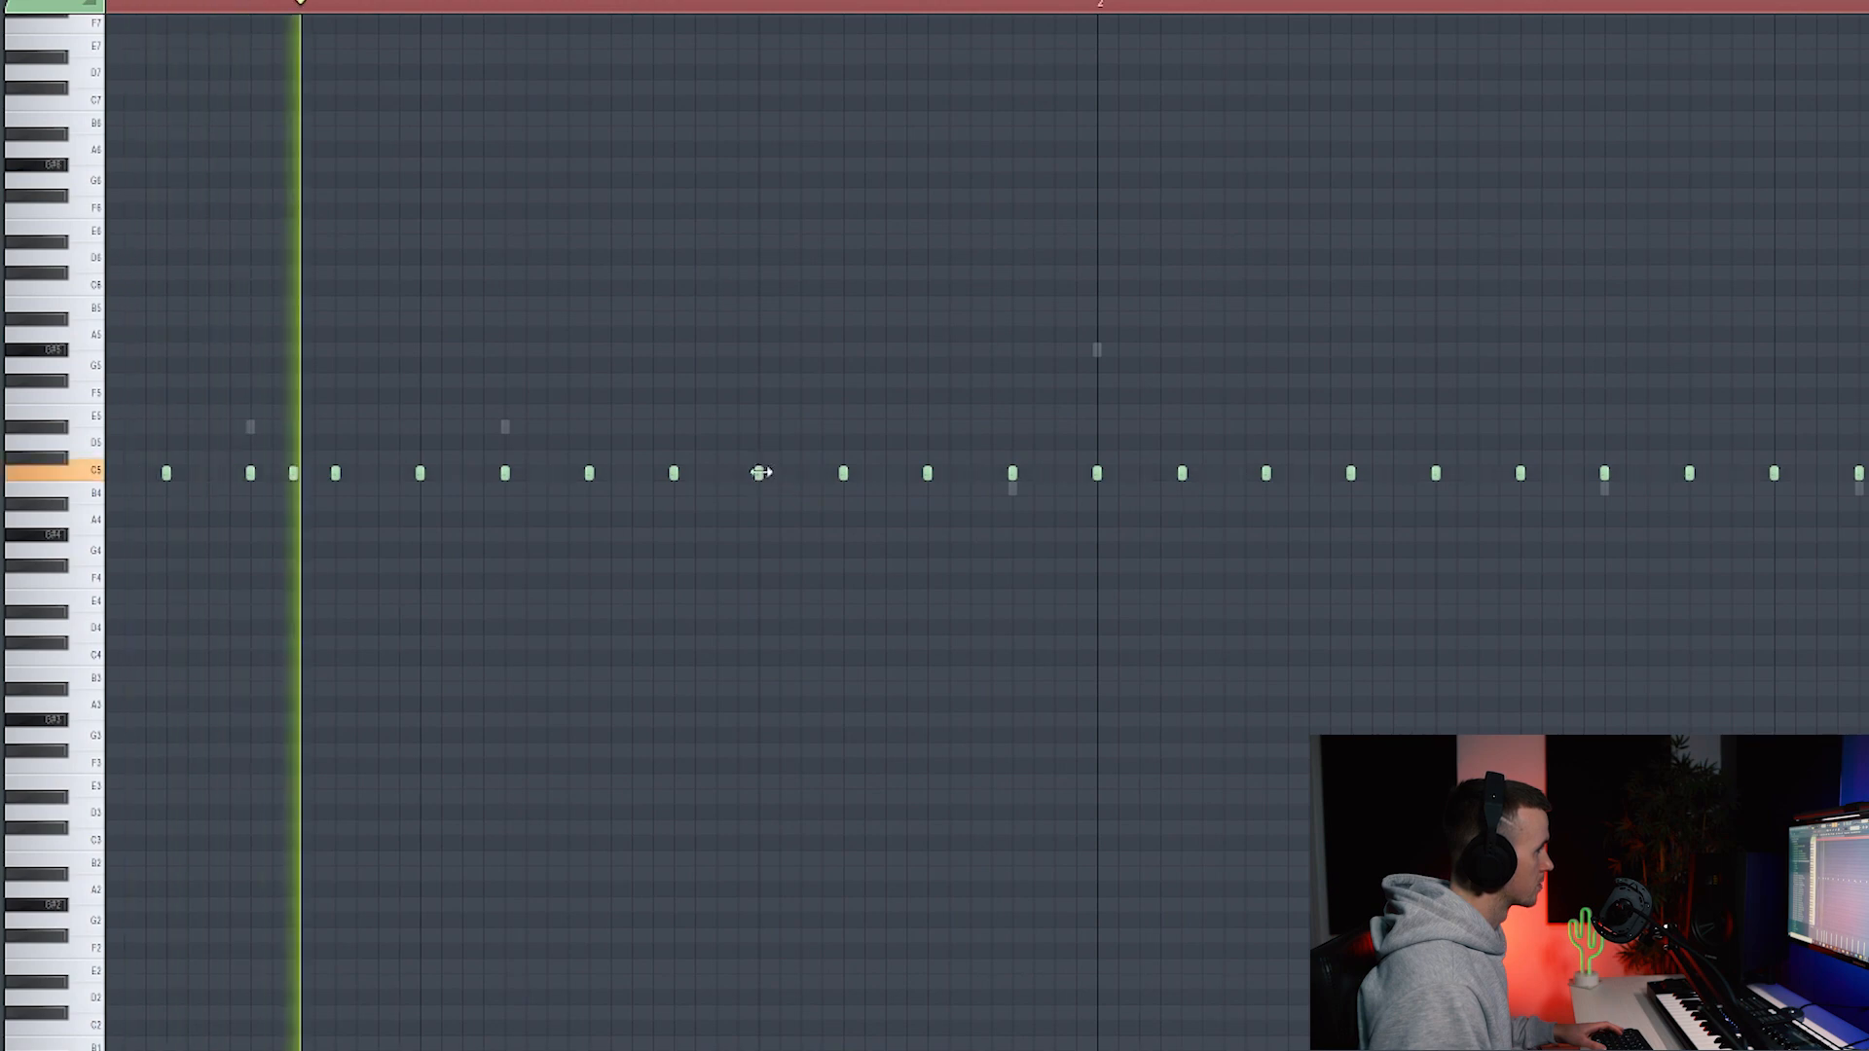
left_click(780, 473)
left_click(801, 473)
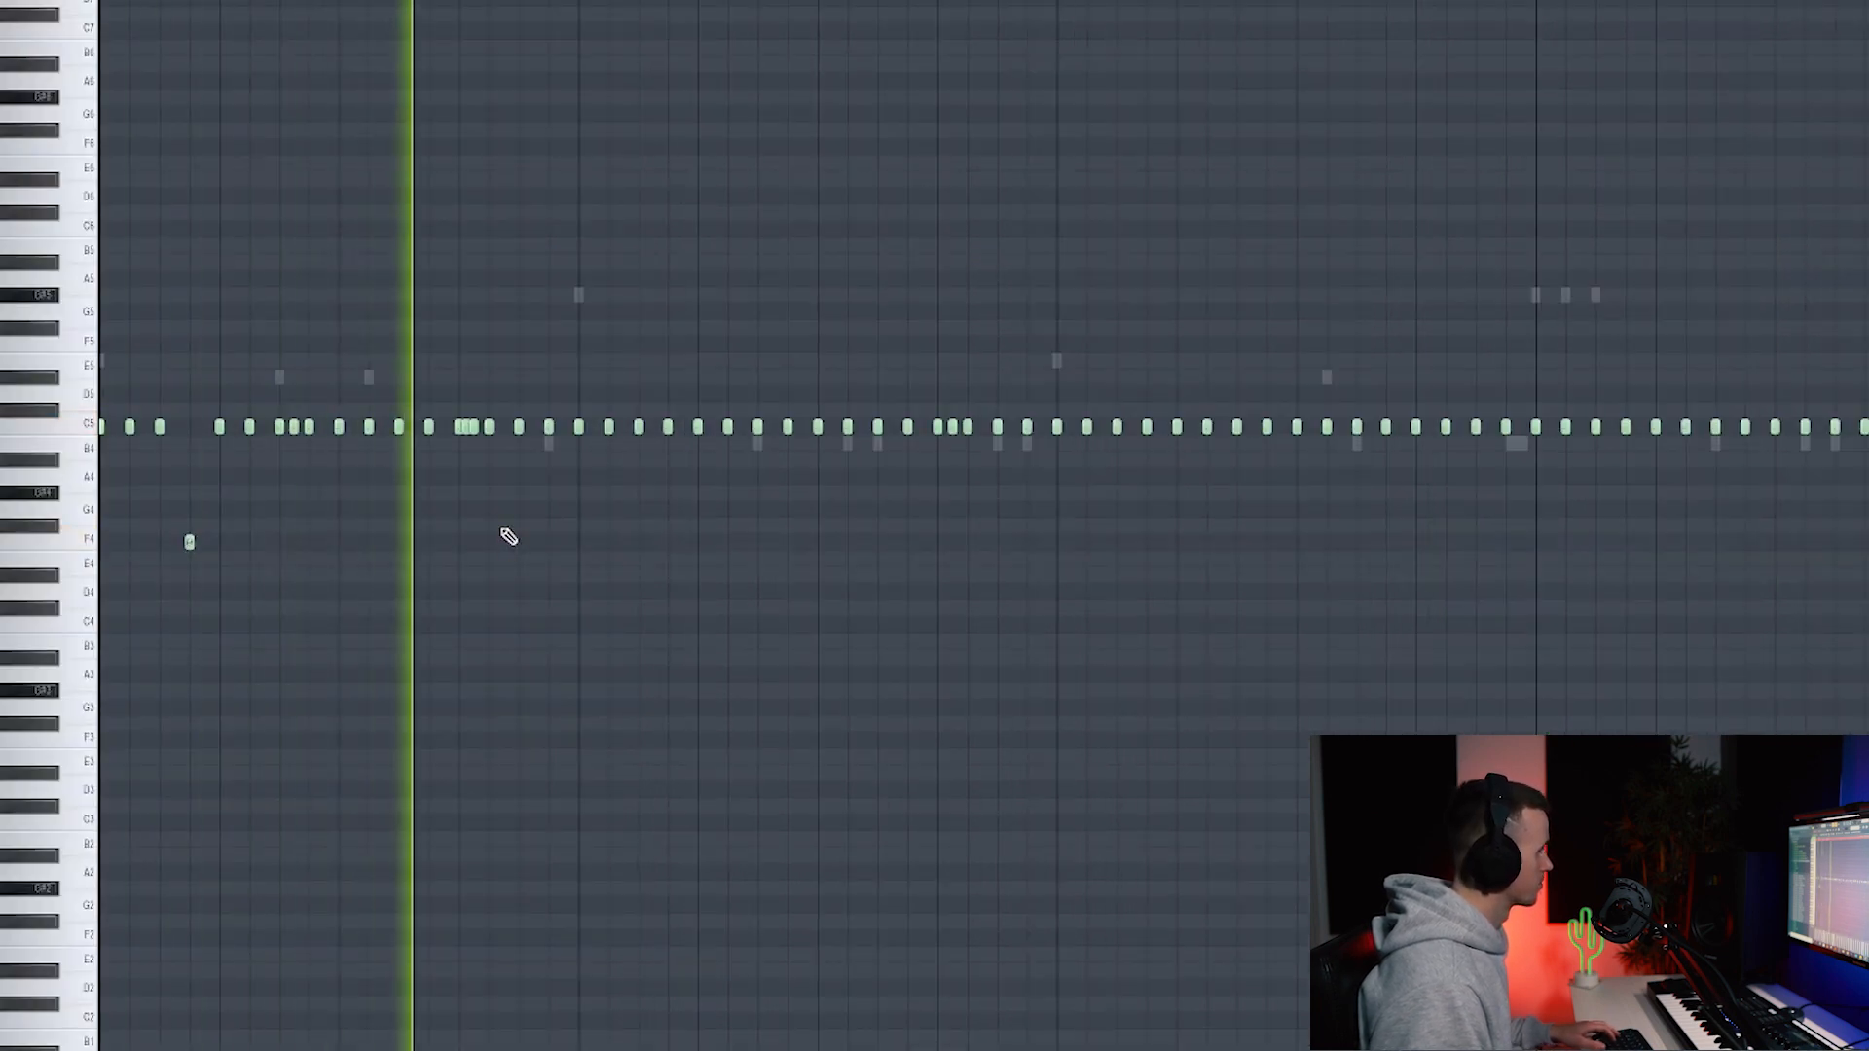
Pitch the last hi-hat hit of bar 2 down, below the already lowered hit preceding it
scroll(593, 539, "up", 2)
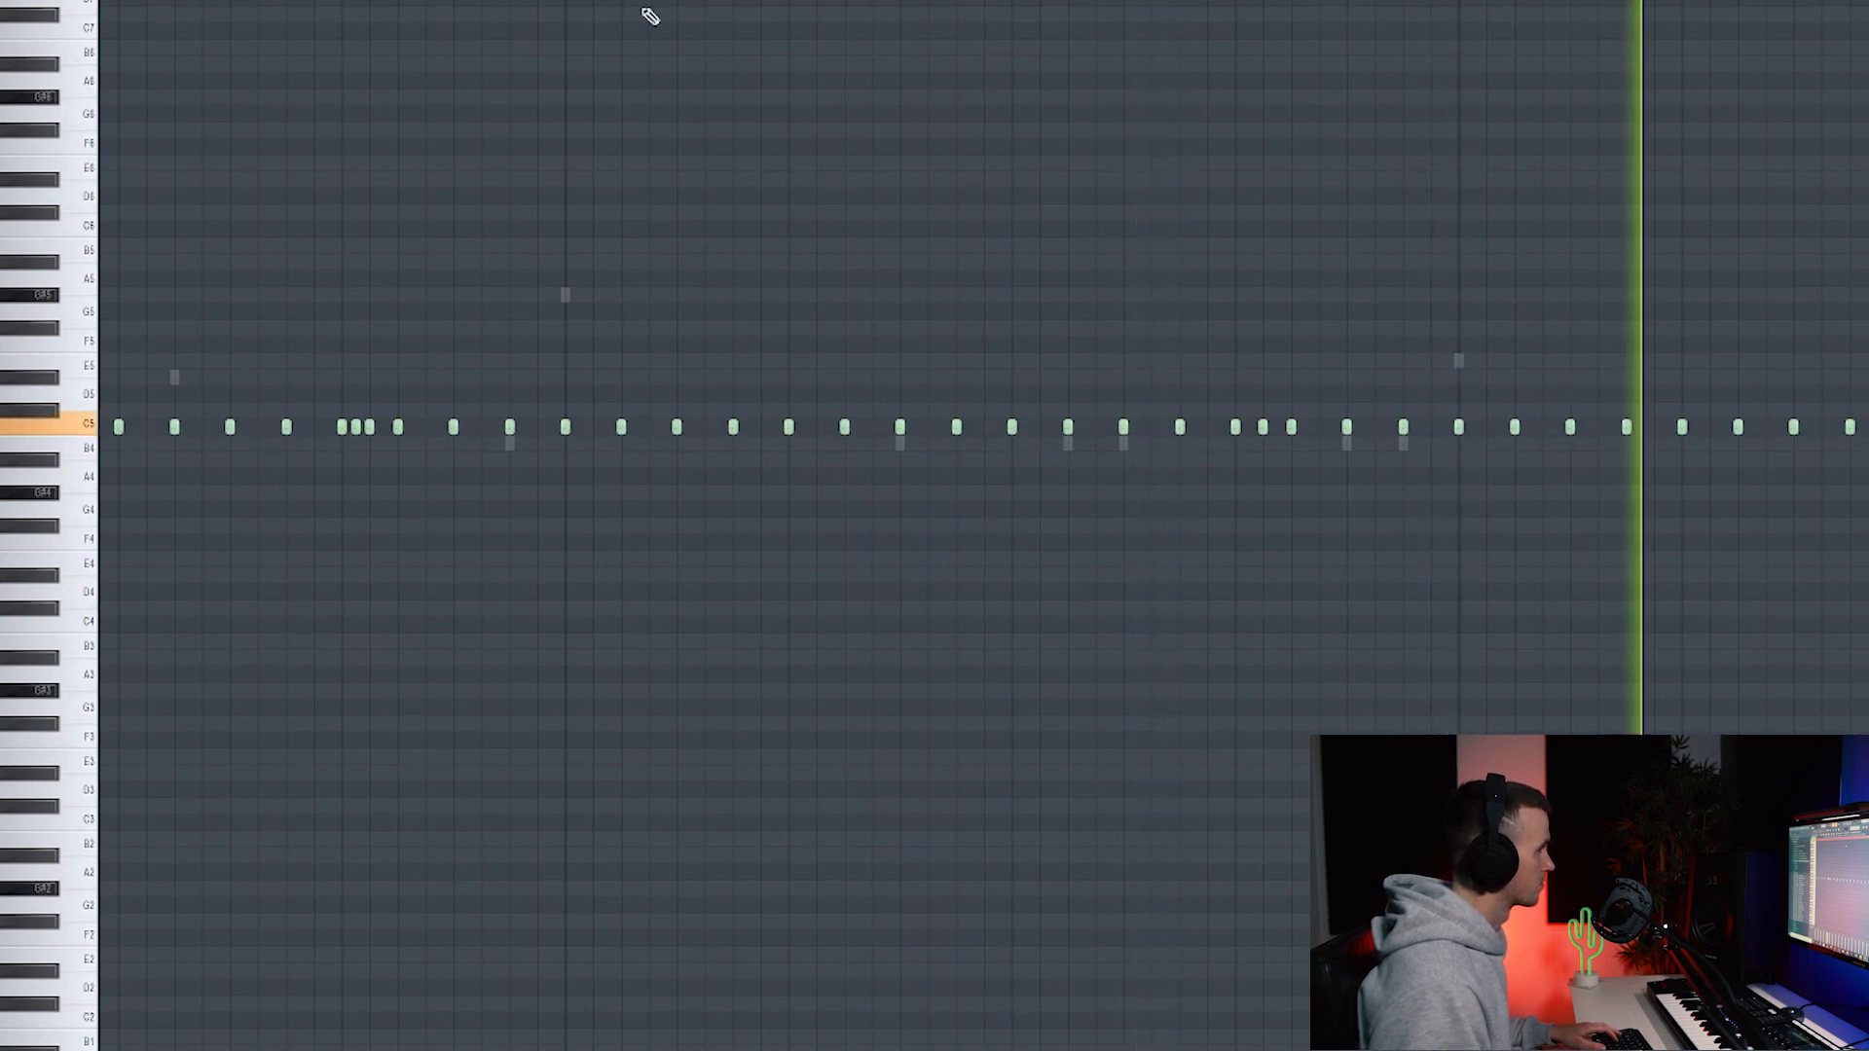
scroll(922, 429, "up", 2)
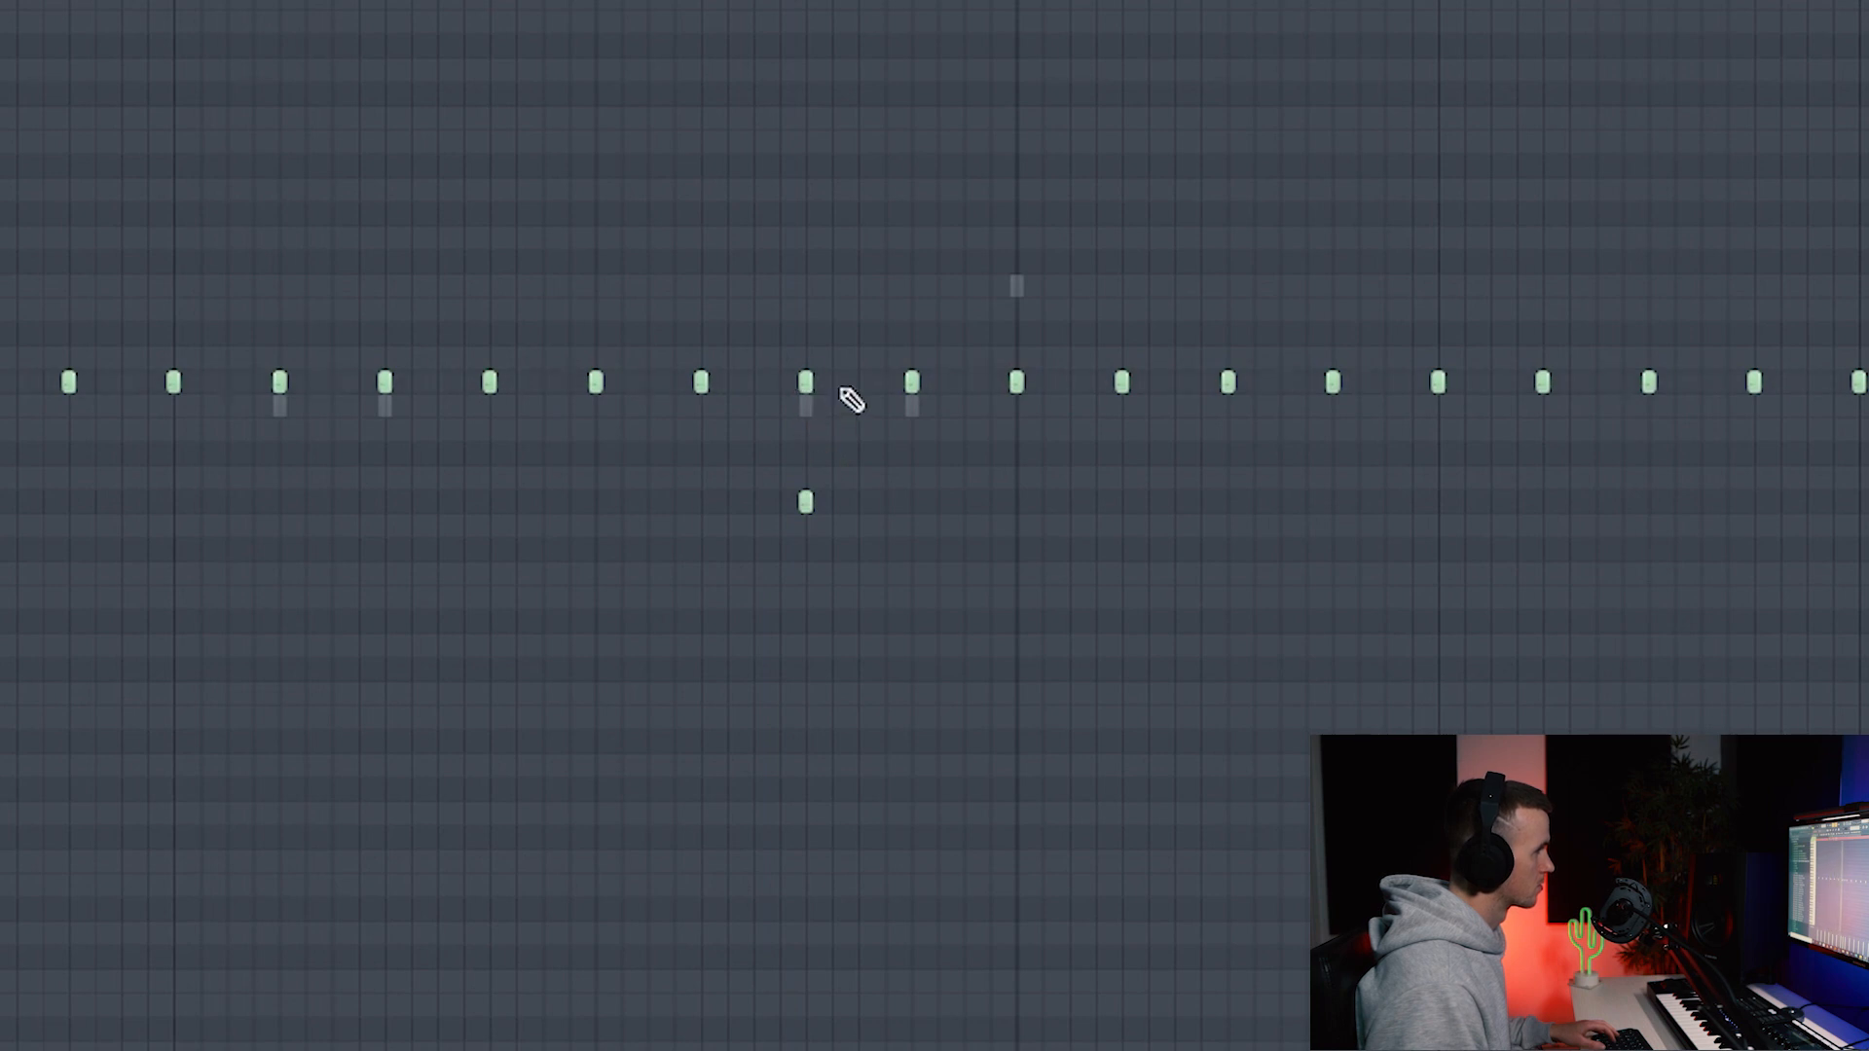
left_click_drag(908, 381, 911, 631)
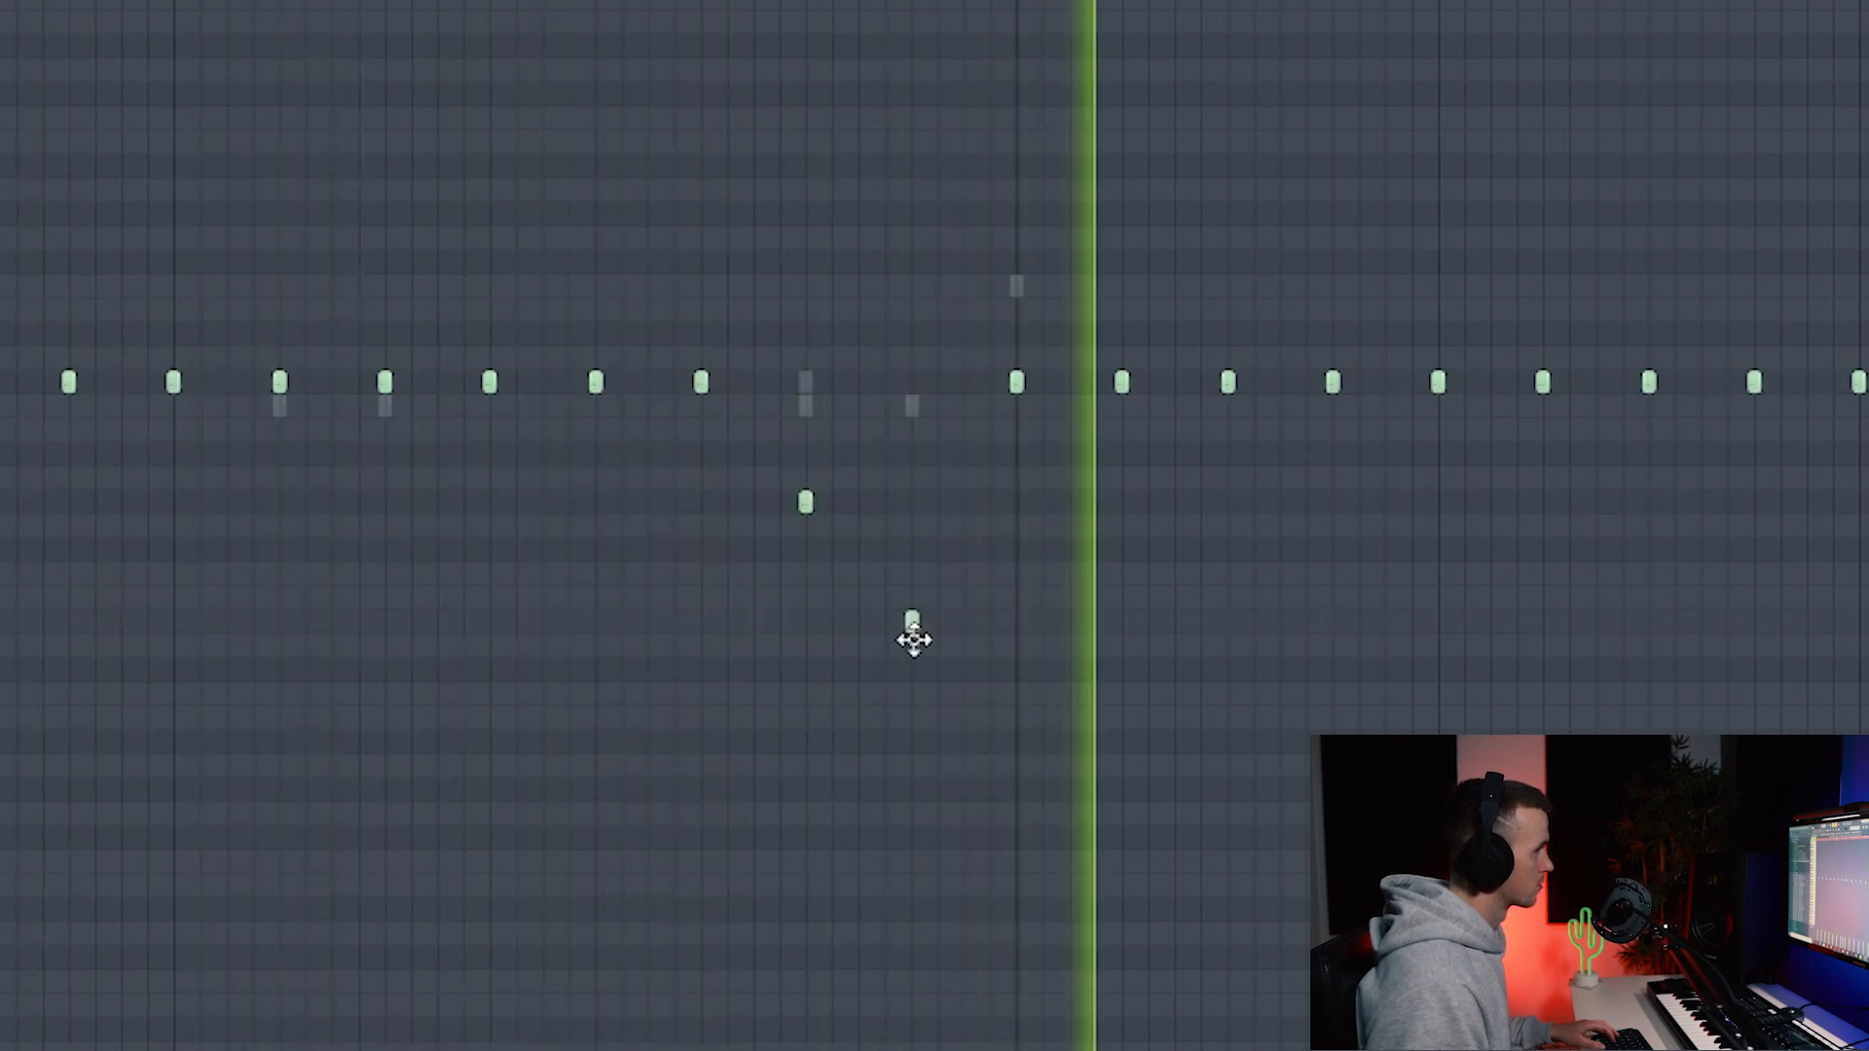
scroll(973, 535, "up", 2)
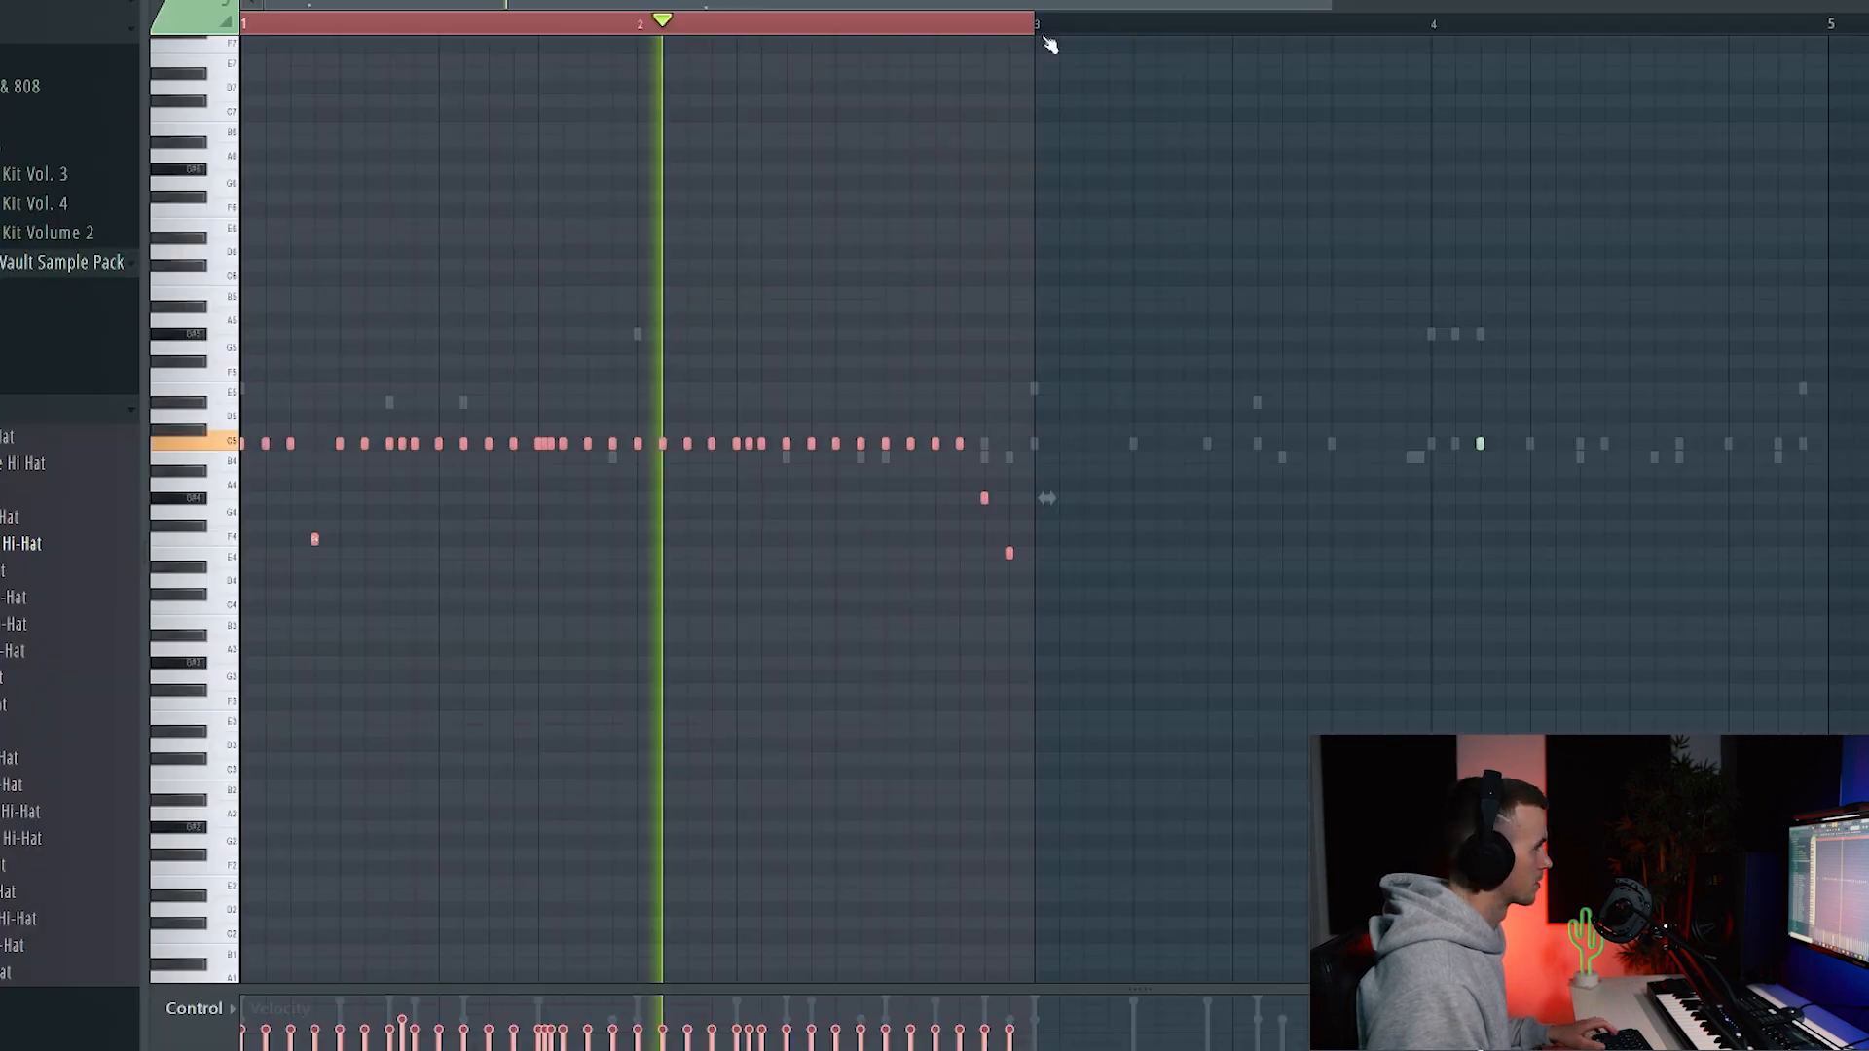
Duplicate the two-bar hi-hat pattern into bars 3 and 4
key("ctrl+b")
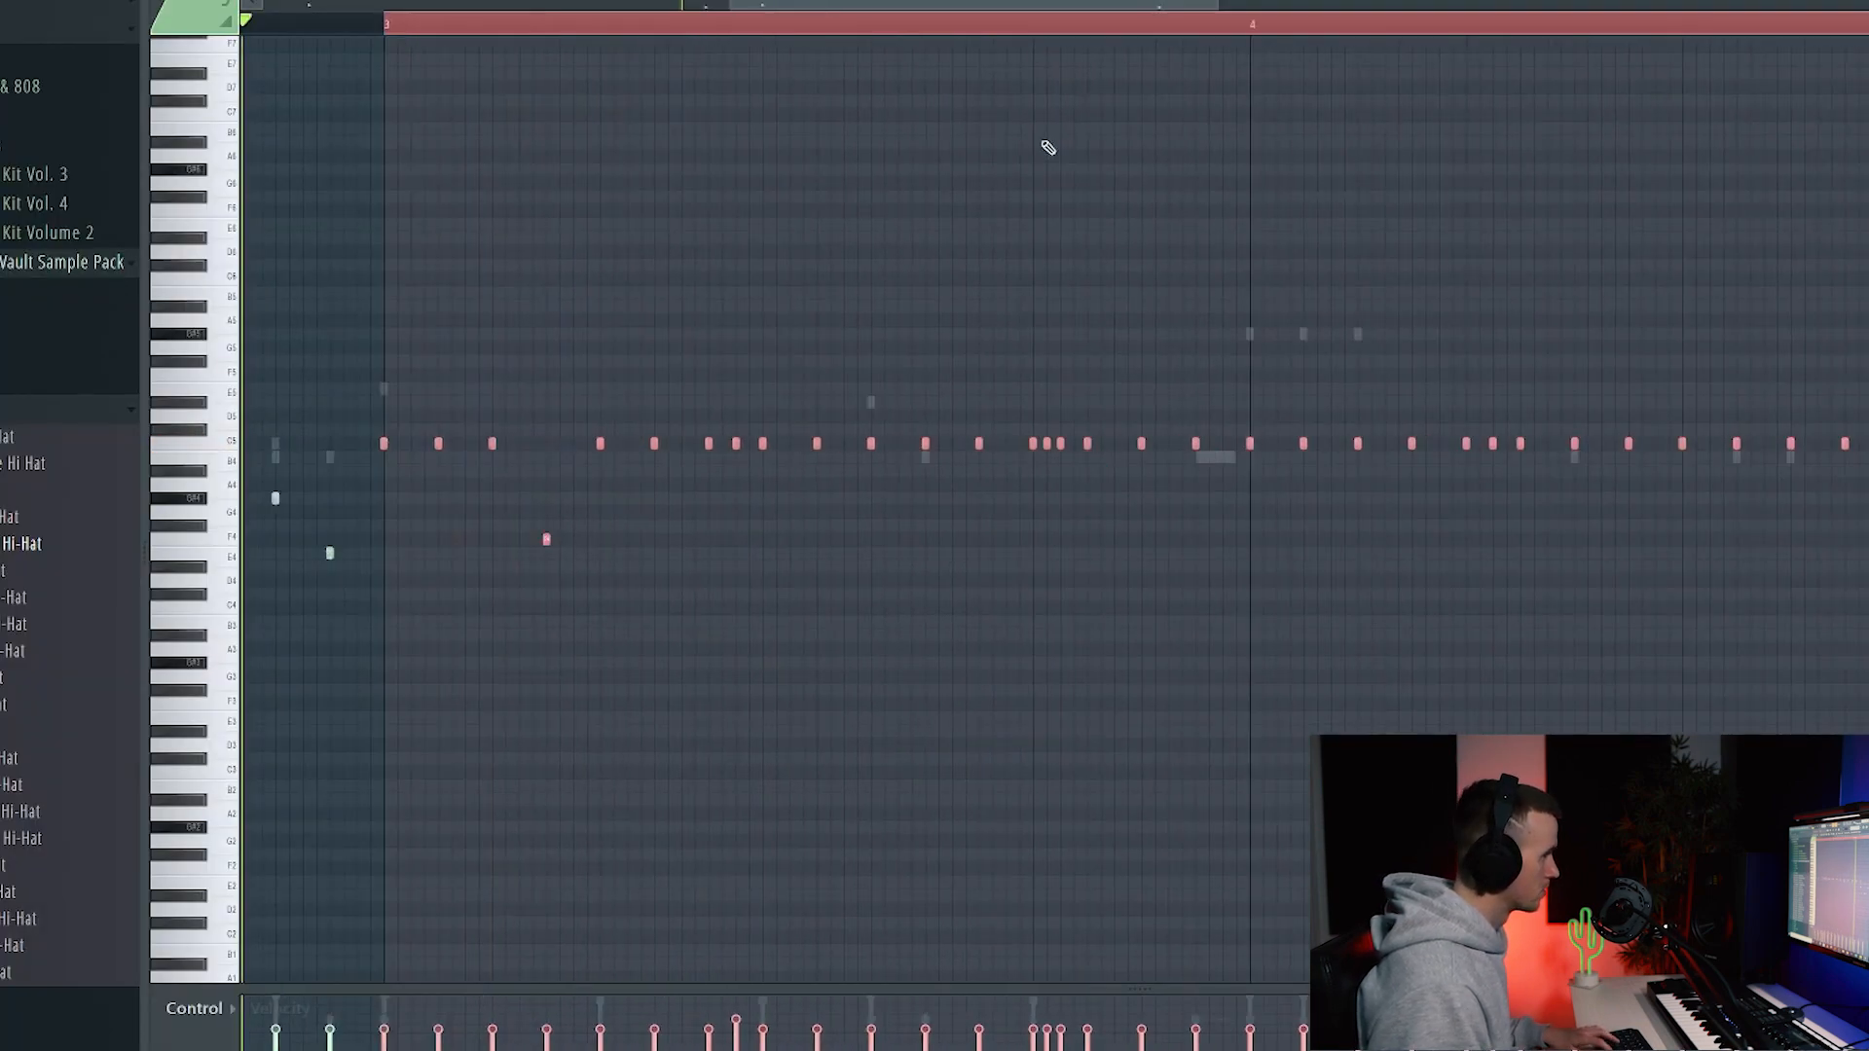
scroll(1069, 283, "down", 2)
key("ctrl+a")
key("ctrl+d")
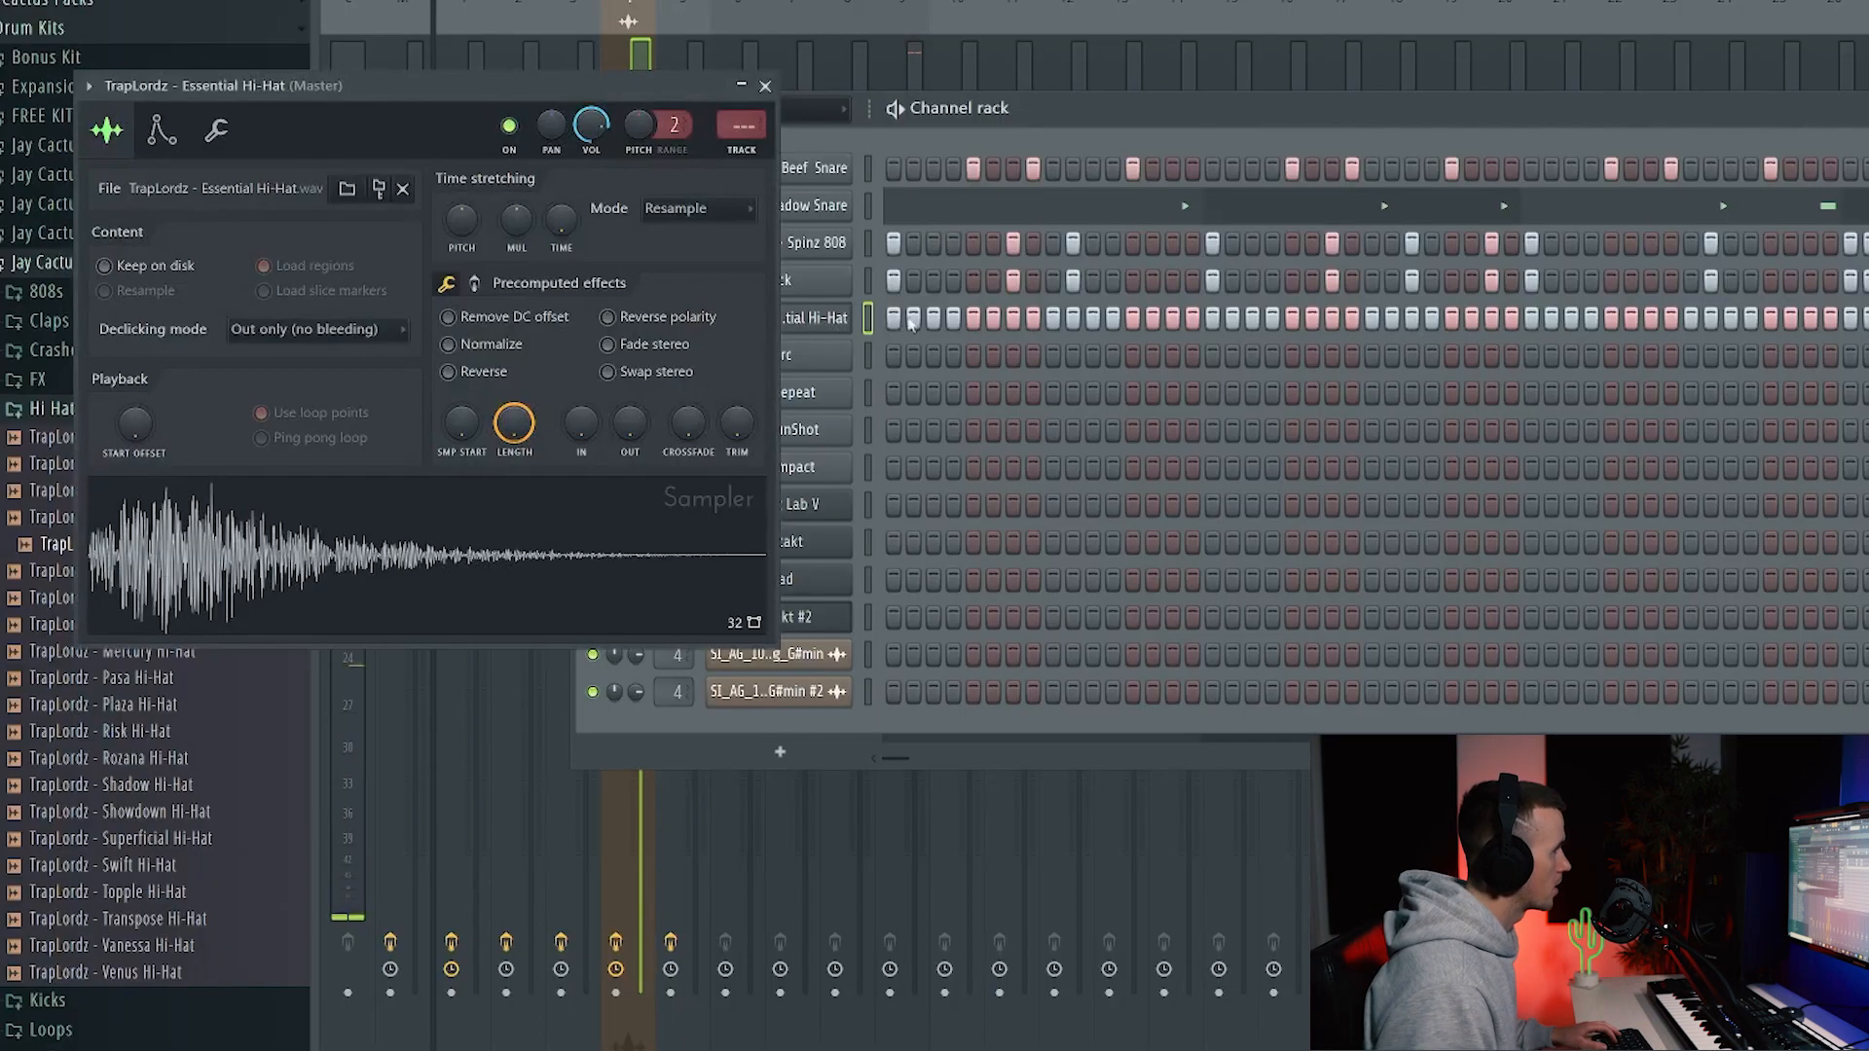
Add a Reverse effect across steps 29 to 32 in Effectrix on the Essential Hi-Hat mixer track
key("F9")
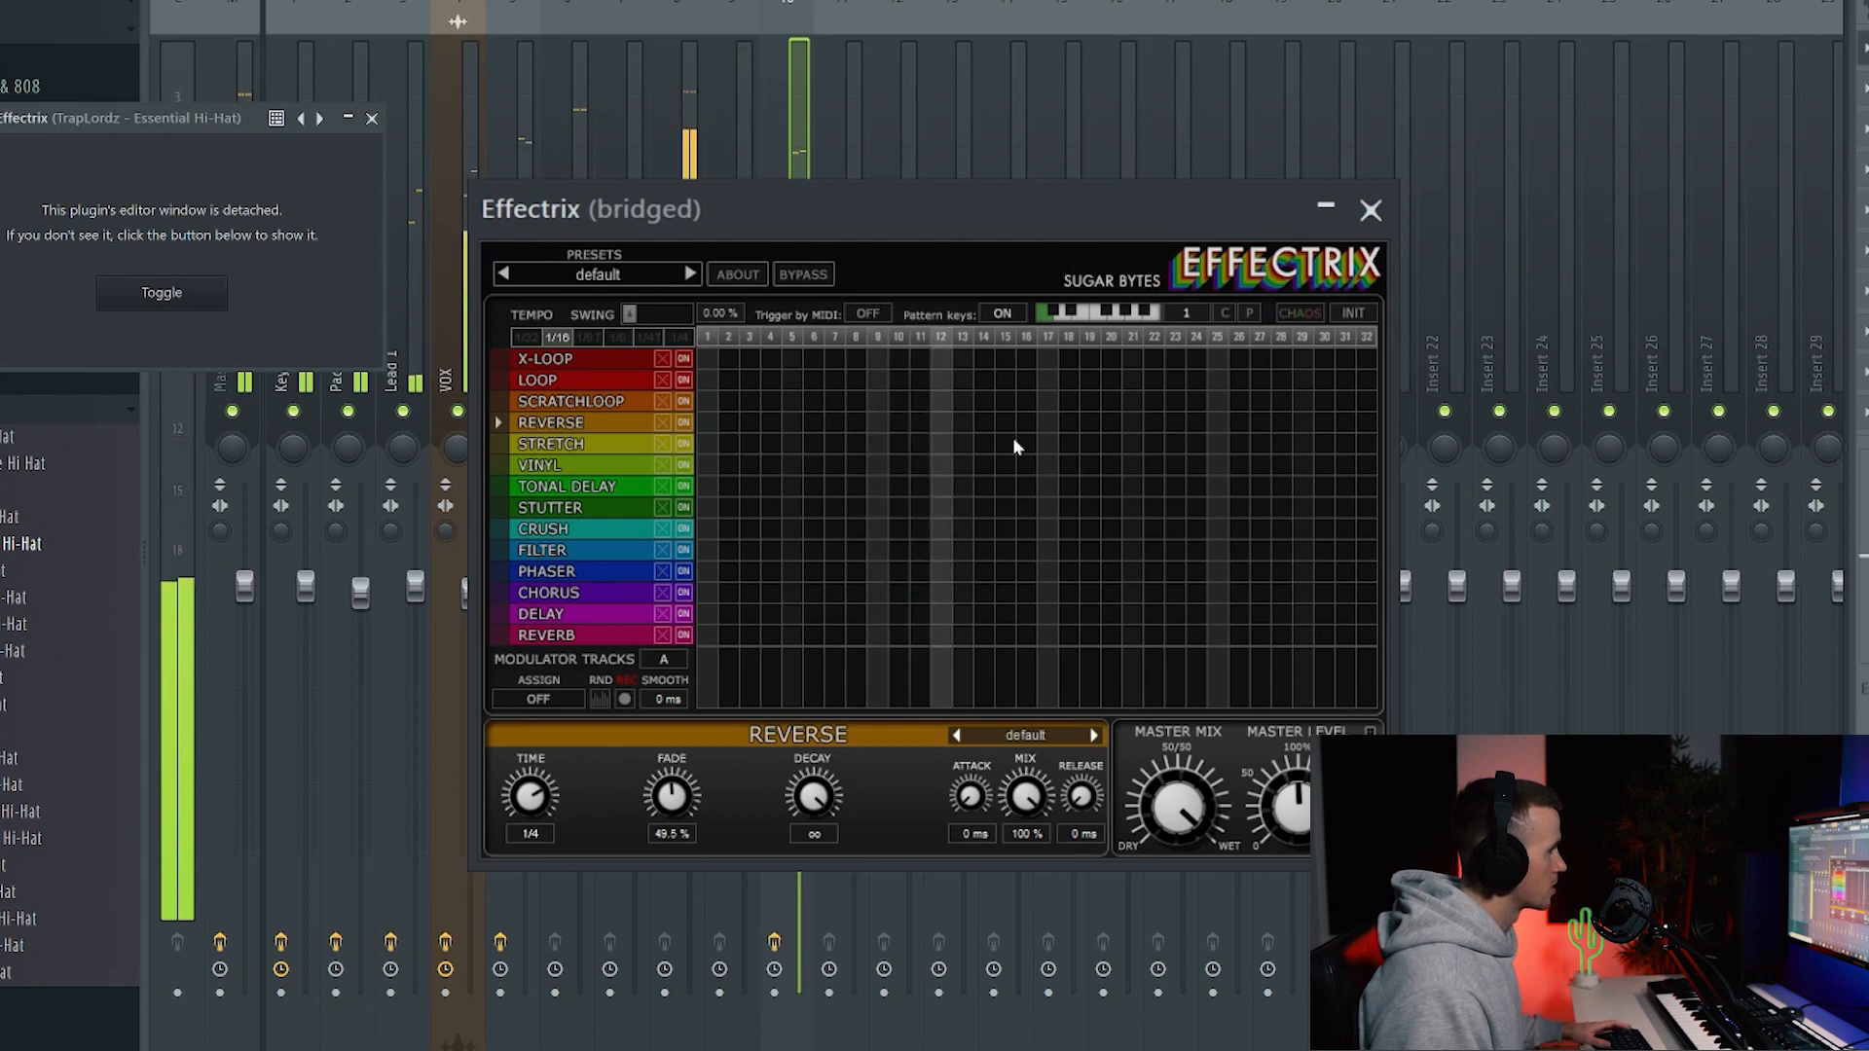
left_click_drag(1301, 422, 1374, 422)
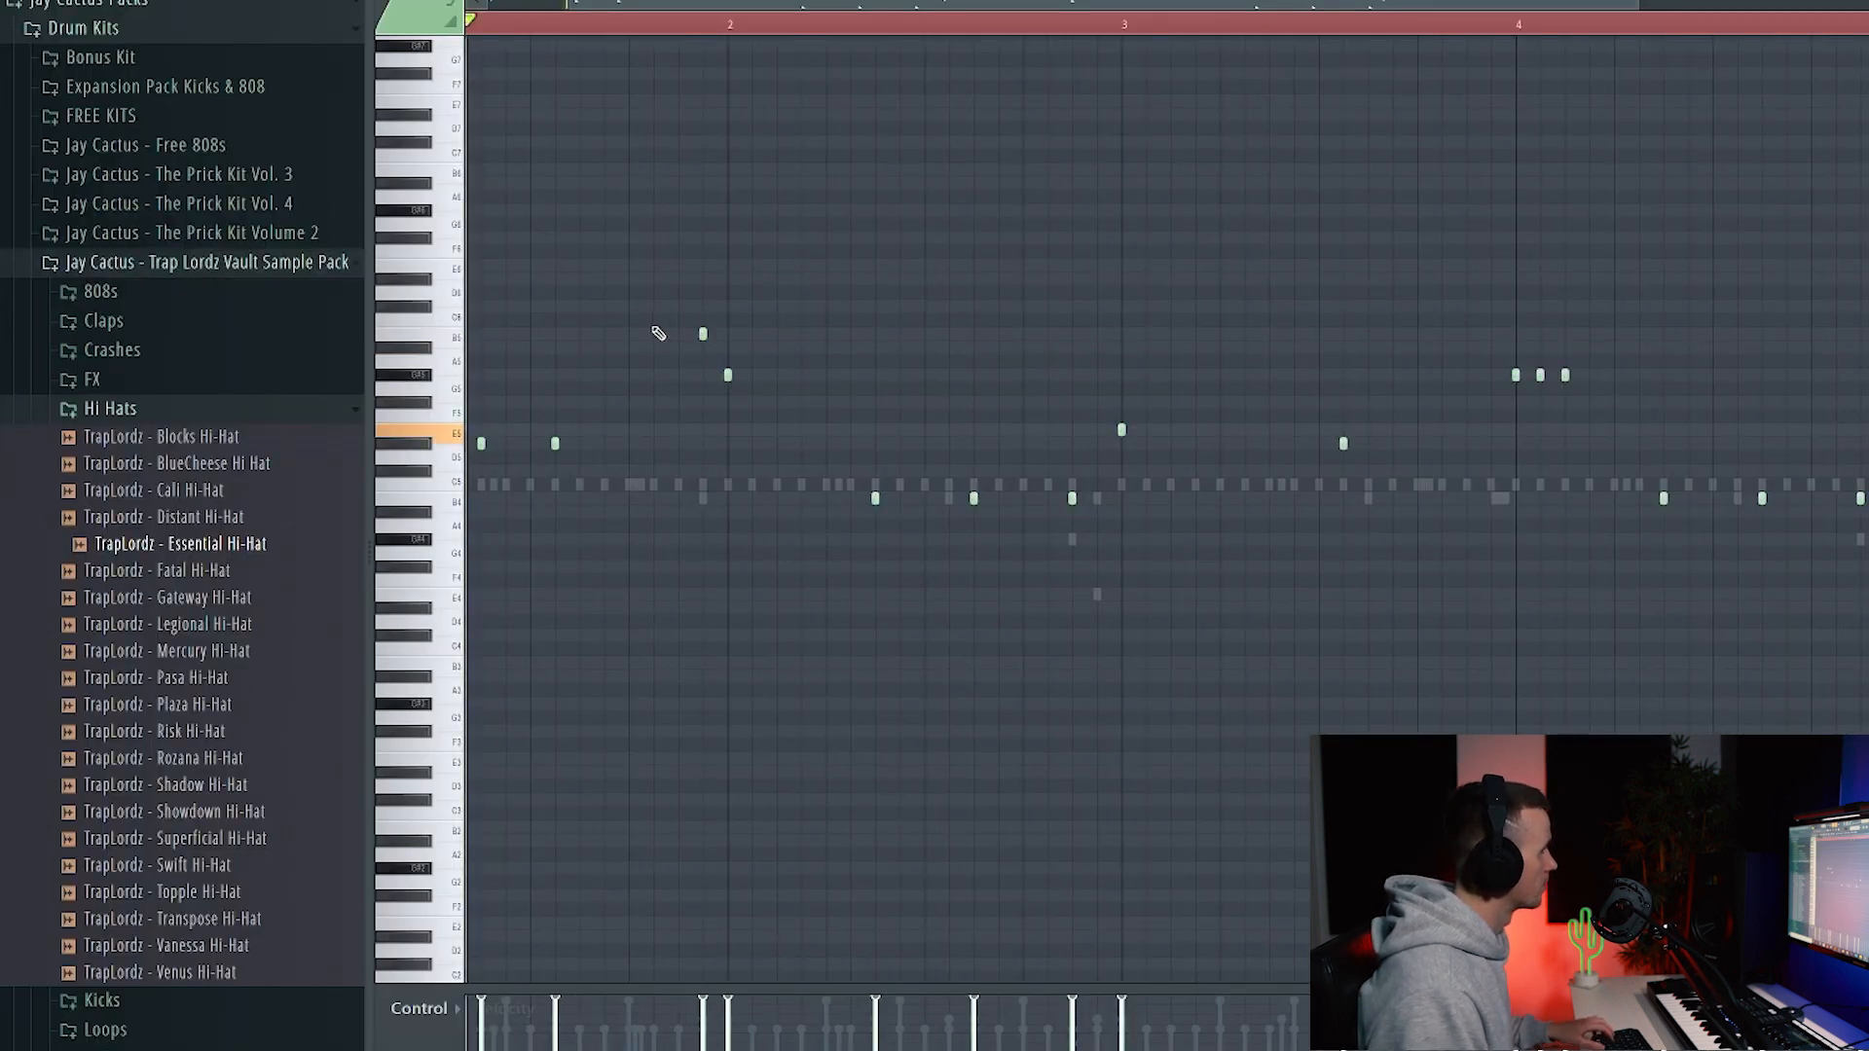
Vary the Spinz 808 melody by raising the last note of bar 2 to D#5 and adding an E6 note at the end of bar 4
scroll(658, 333, "up", 2)
key("space")
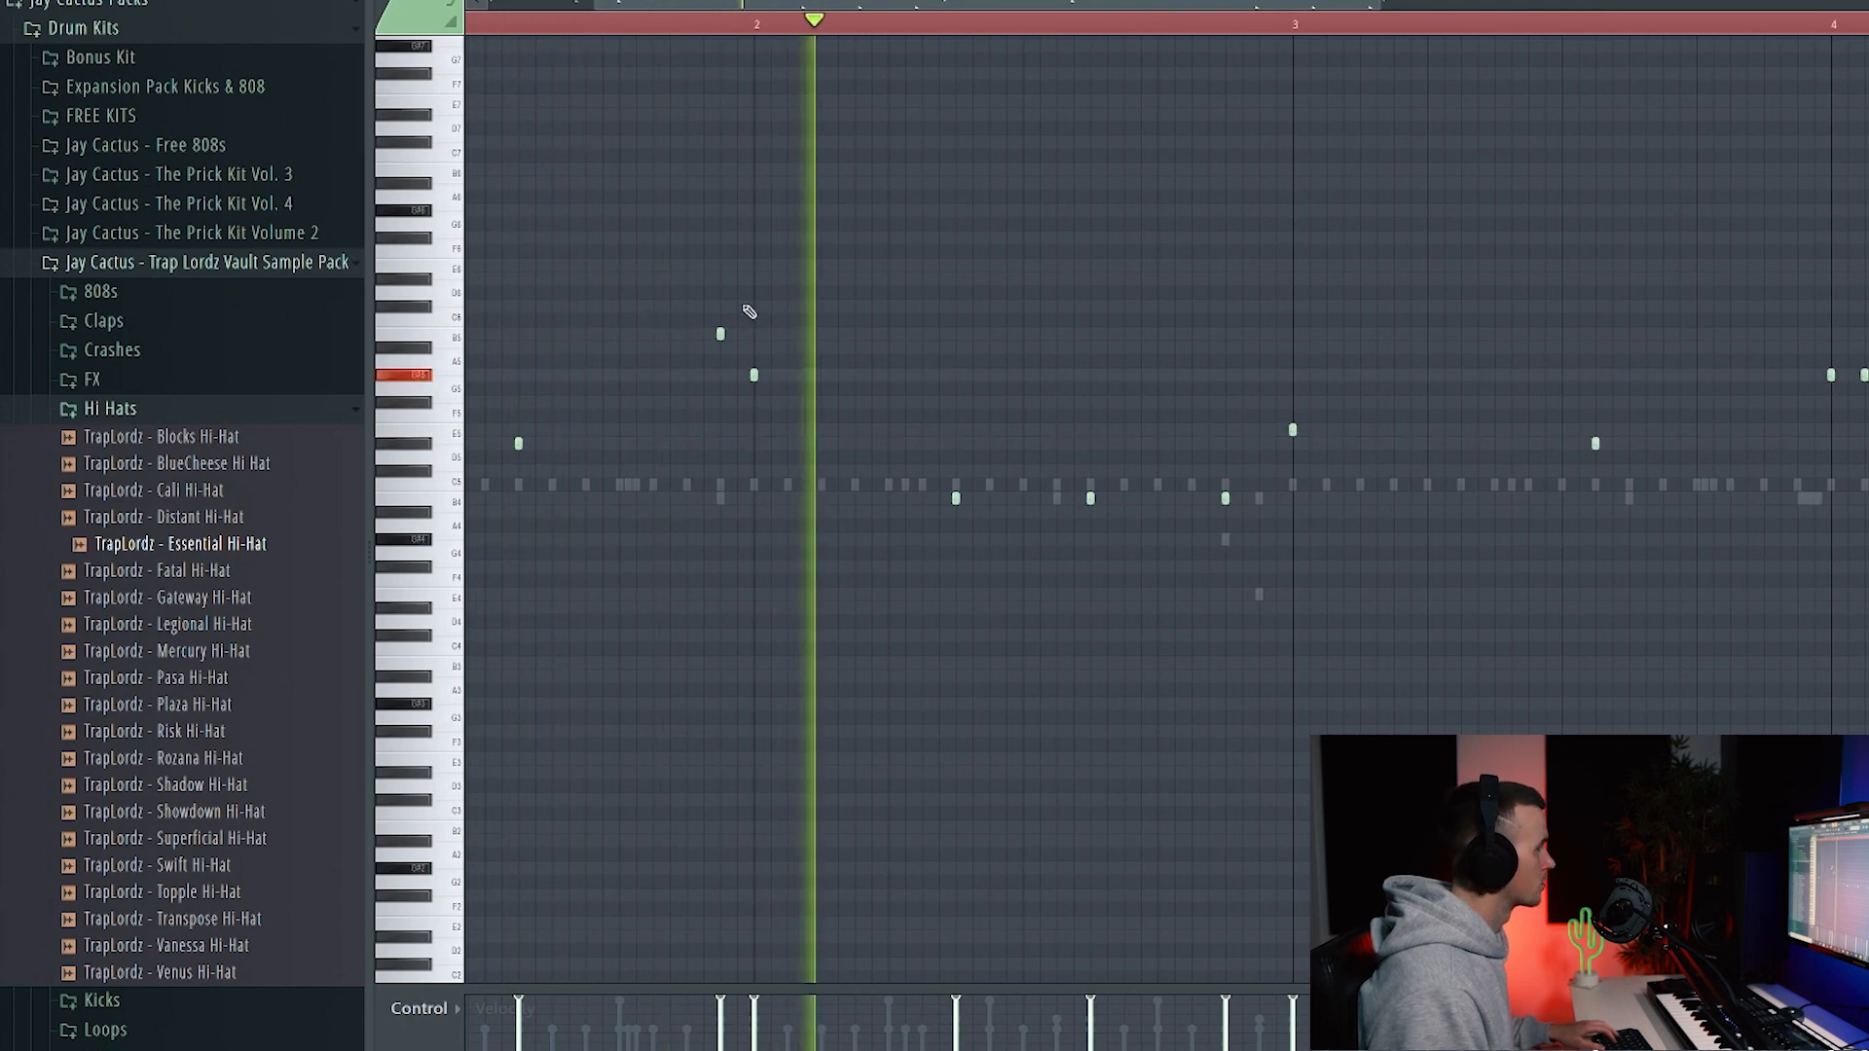
scroll(993, 333, "down", 3)
scroll(1160, 514, "up", 3)
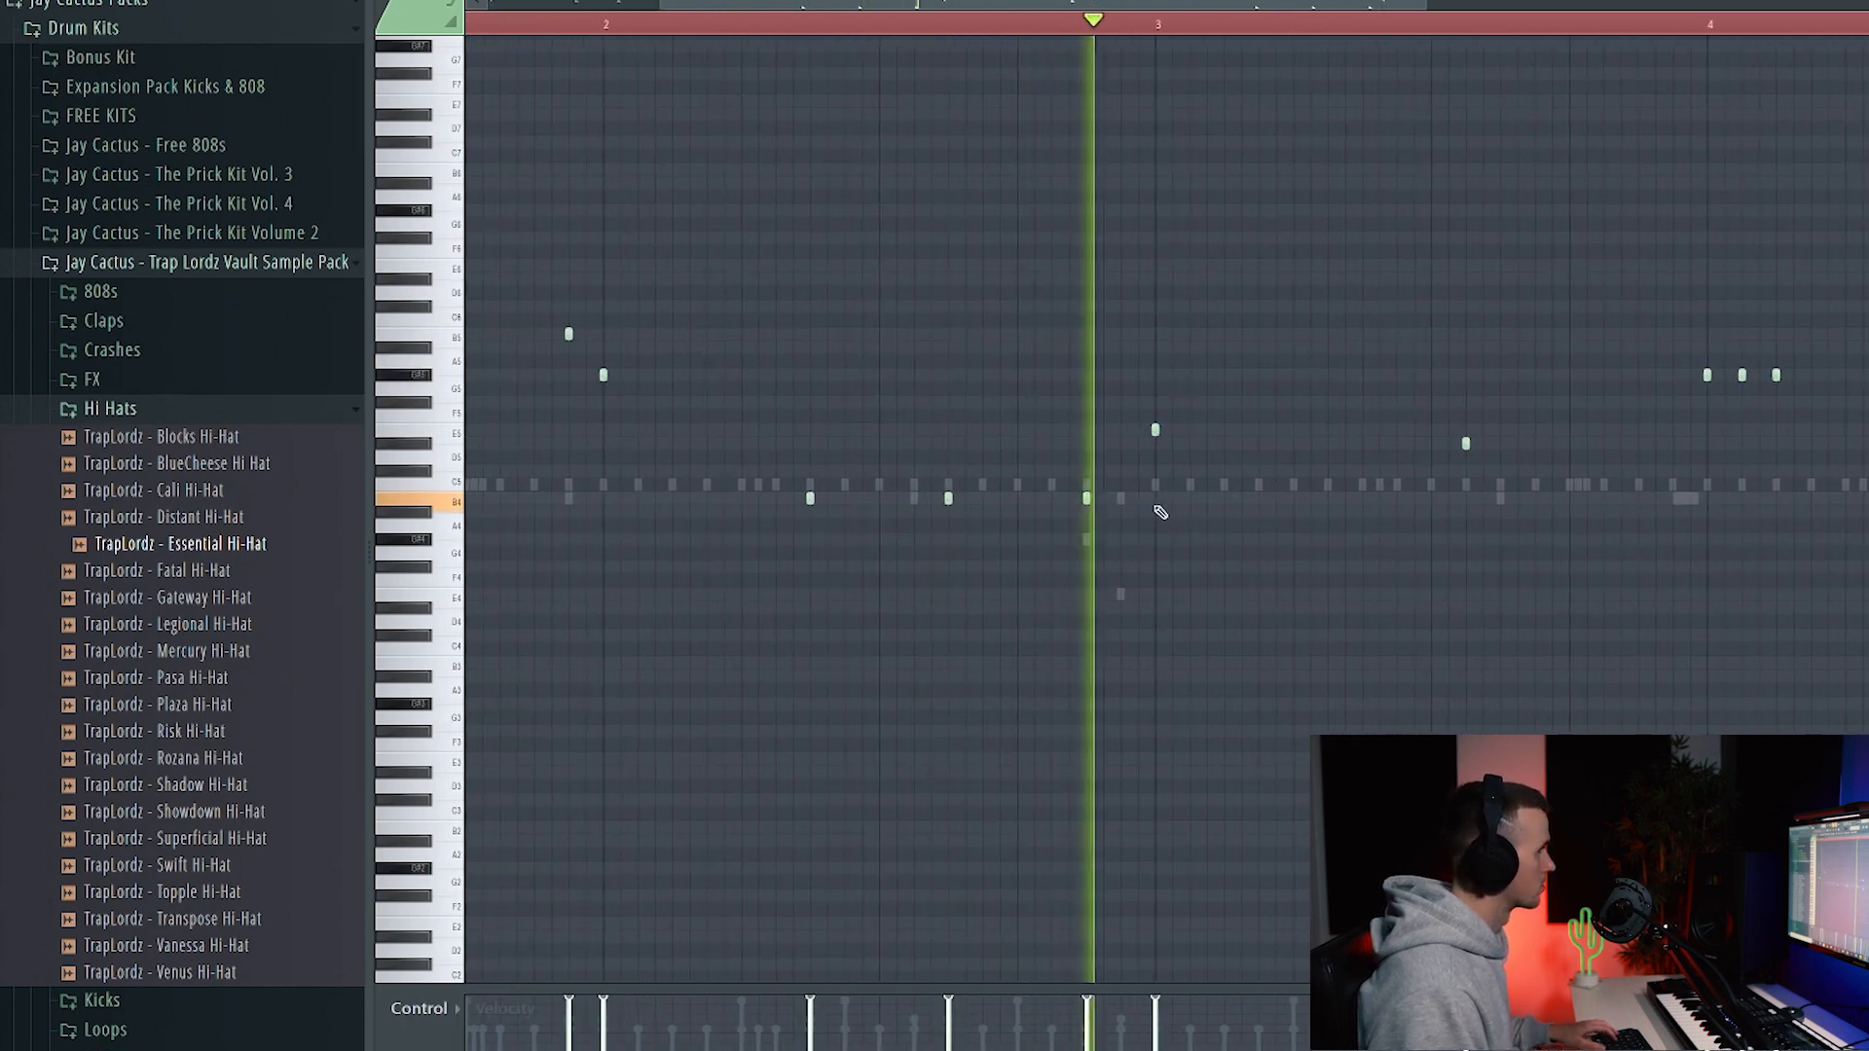
key("space")
left_click_drag(1366, 533, 1360, 558)
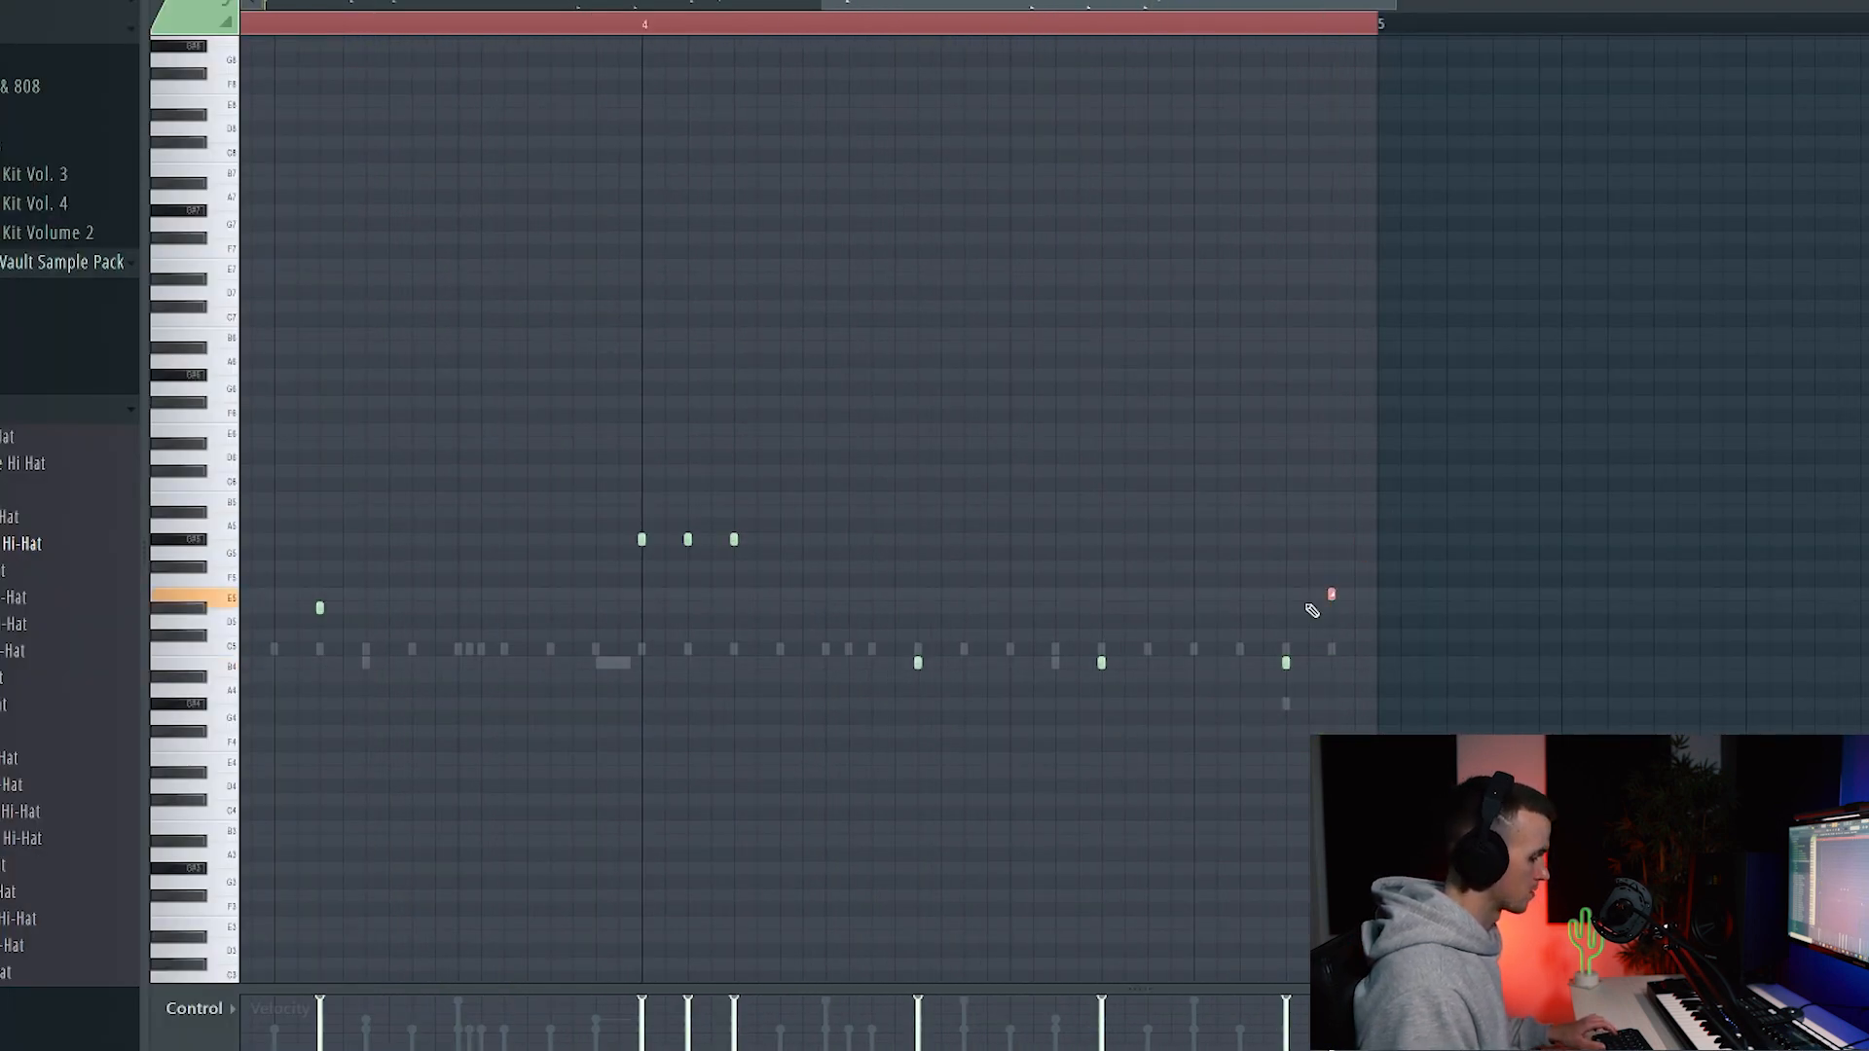
key("space")
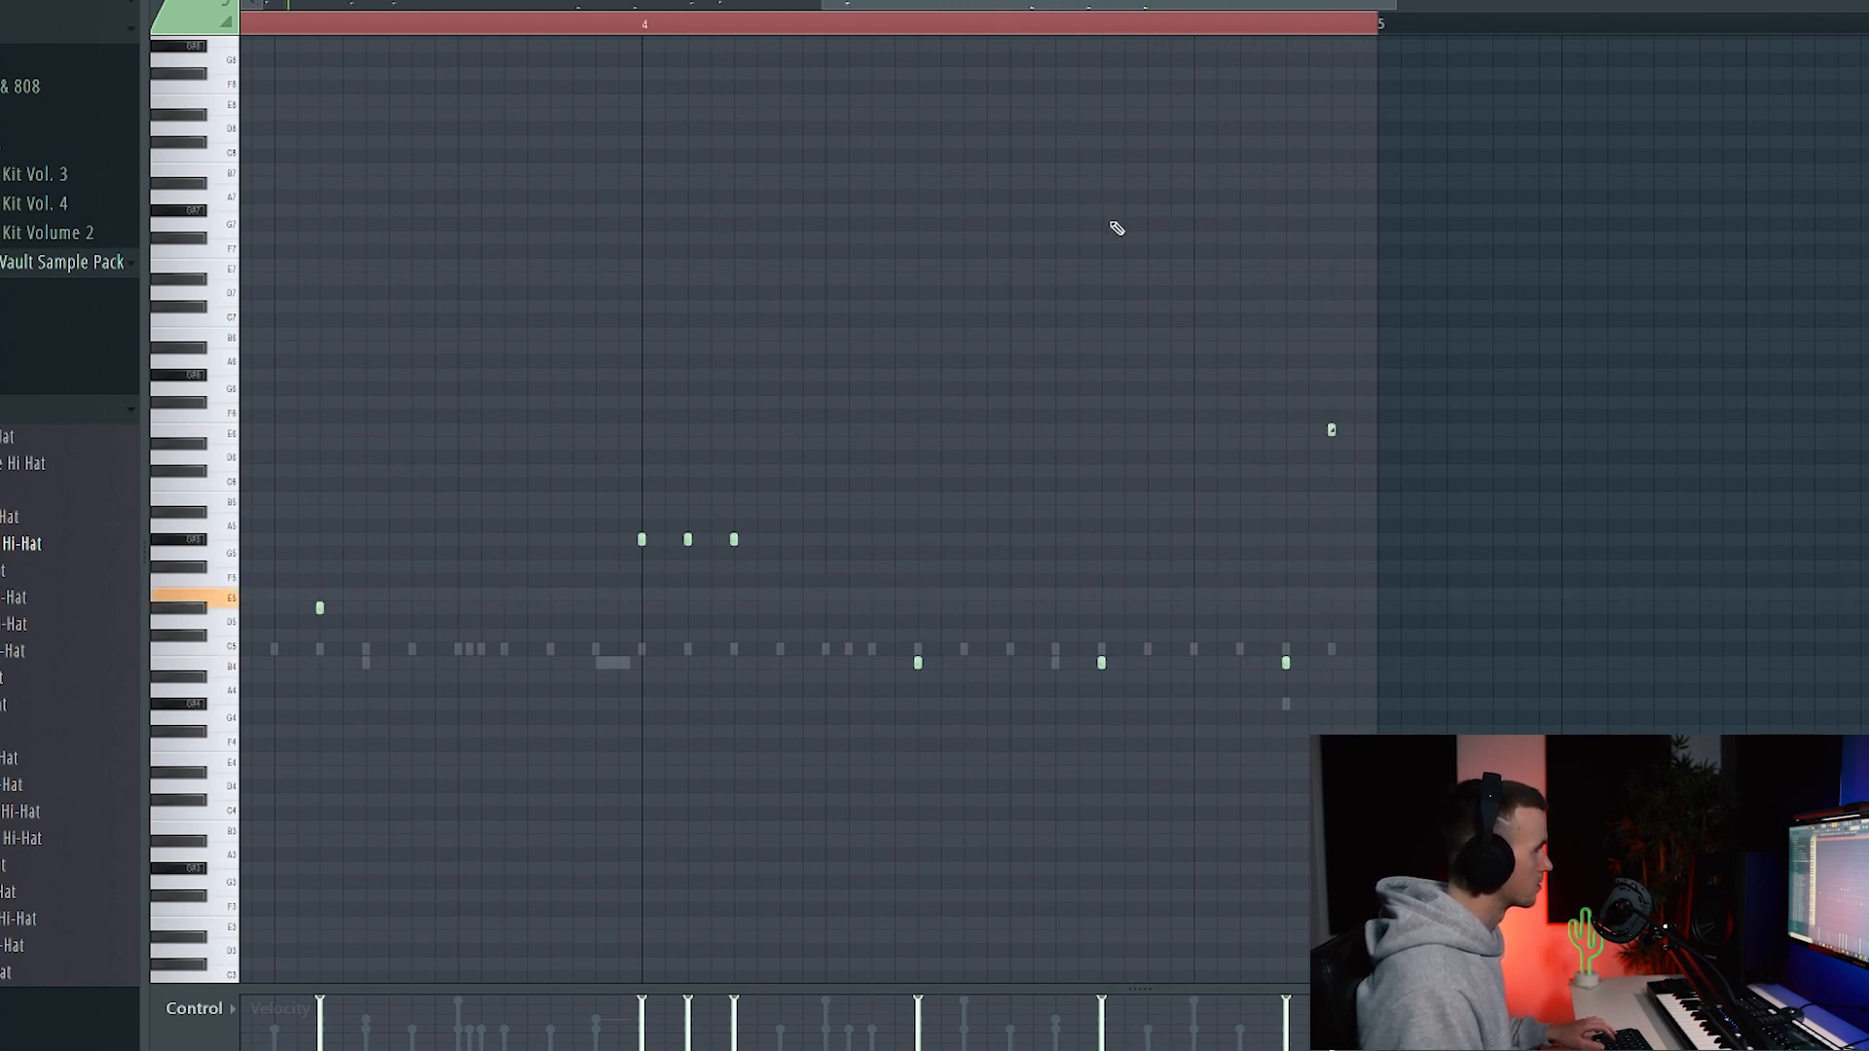
scroll(1117, 228, "down", 6)
scroll(369, 366, "up", 3)
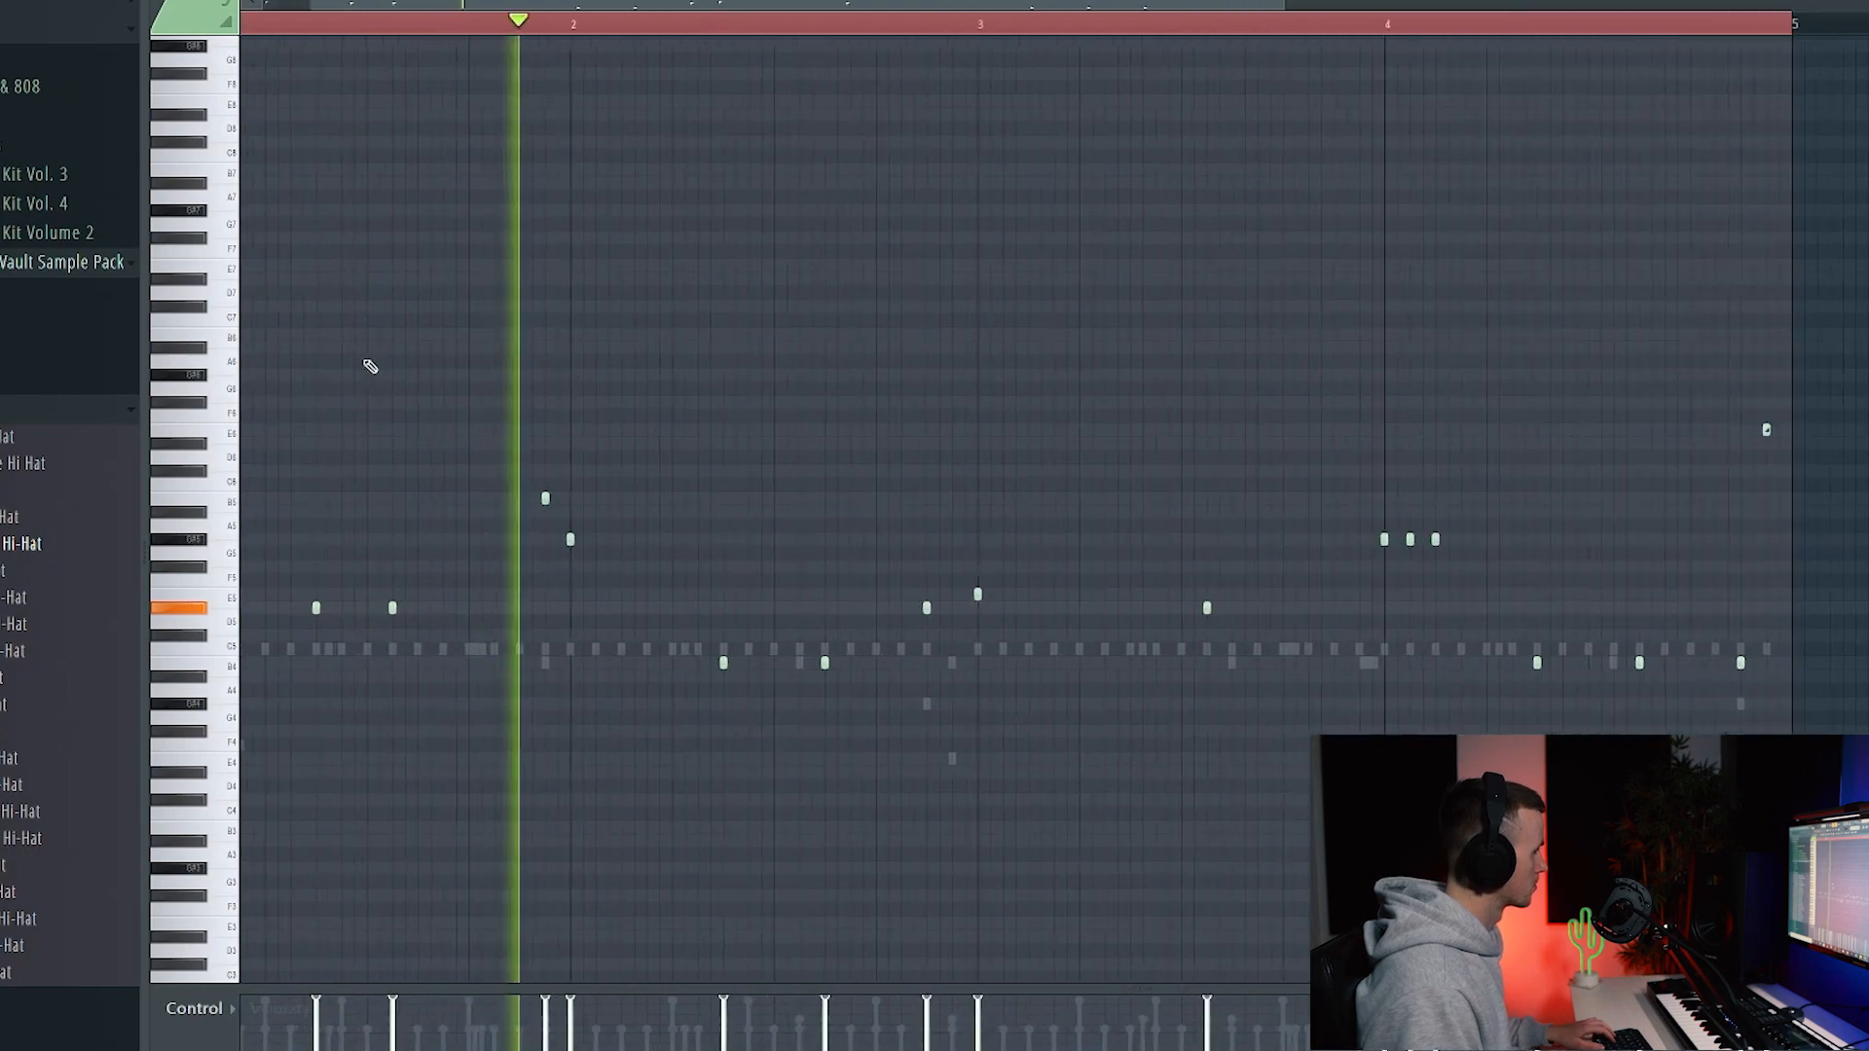
scroll(370, 366, "up", 1)
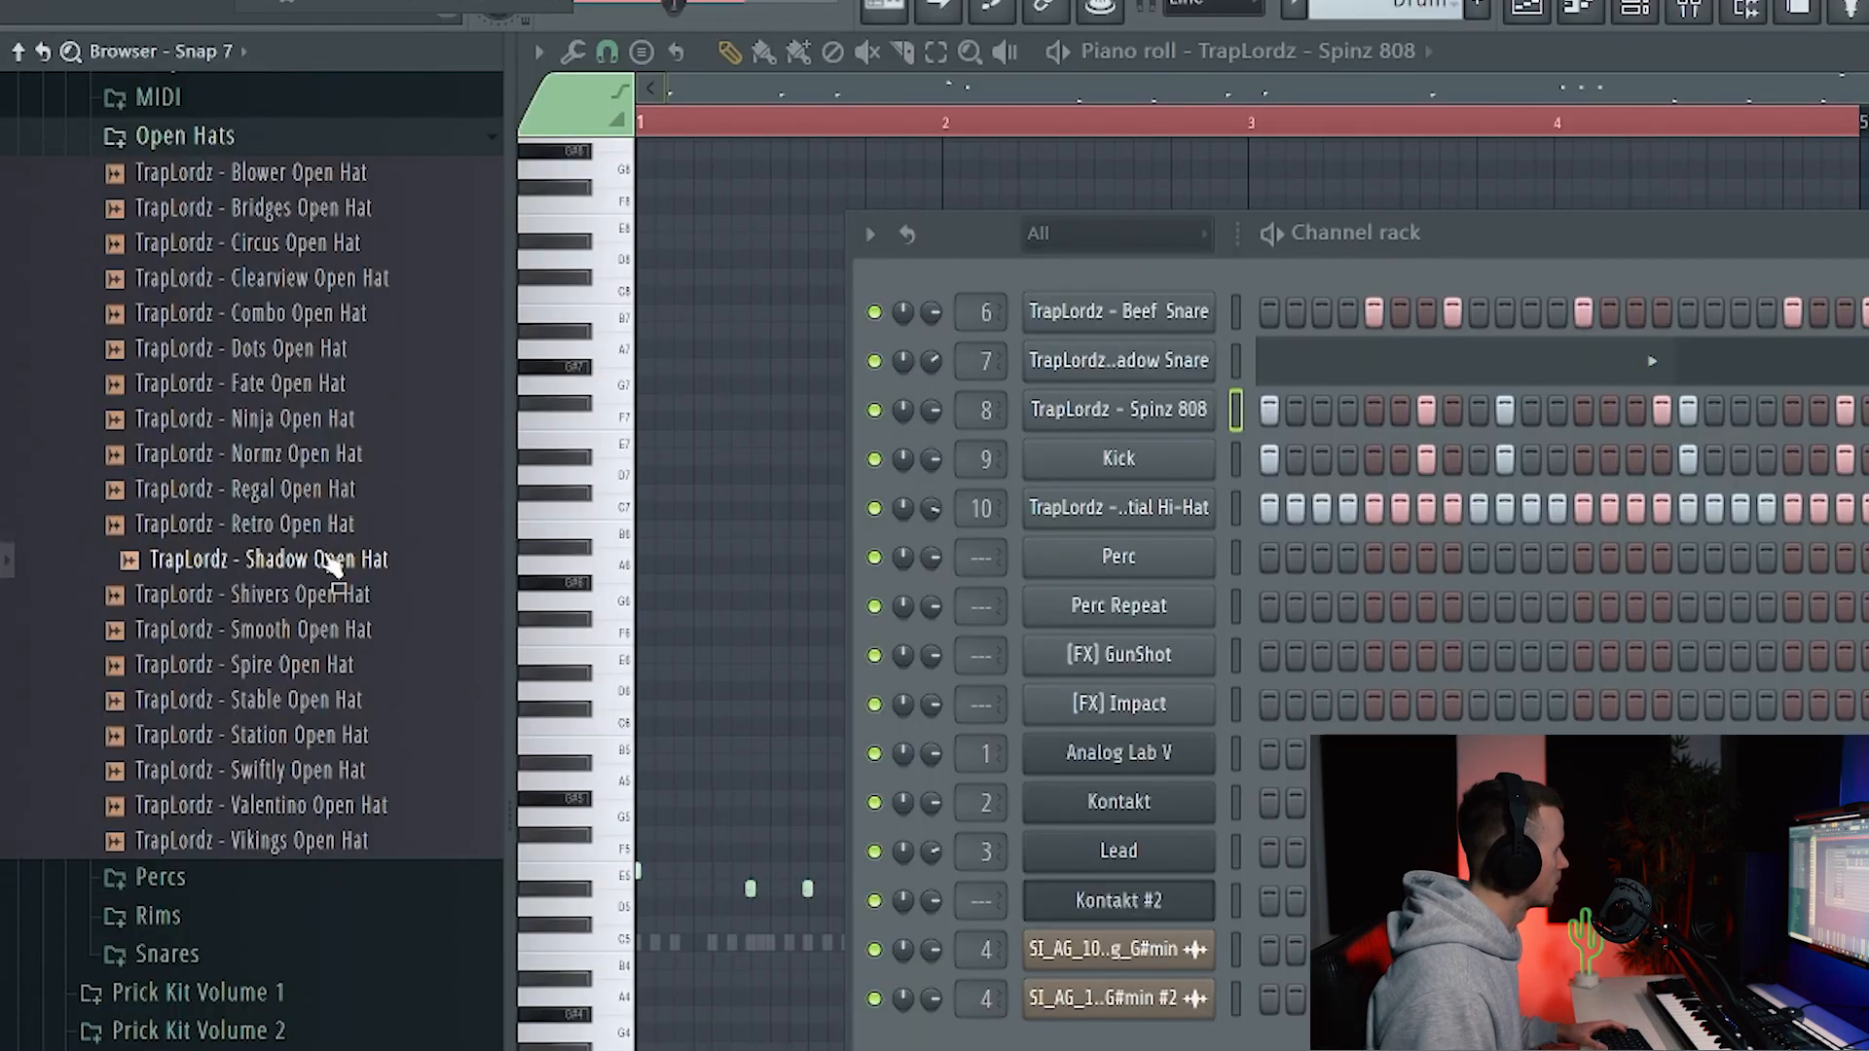
Add TrapLordz - Shadow Open Hat as a channel below the hi-hat, with hits on steps 1, 19, 33 and 61
left_click_drag(328, 559, 1148, 569)
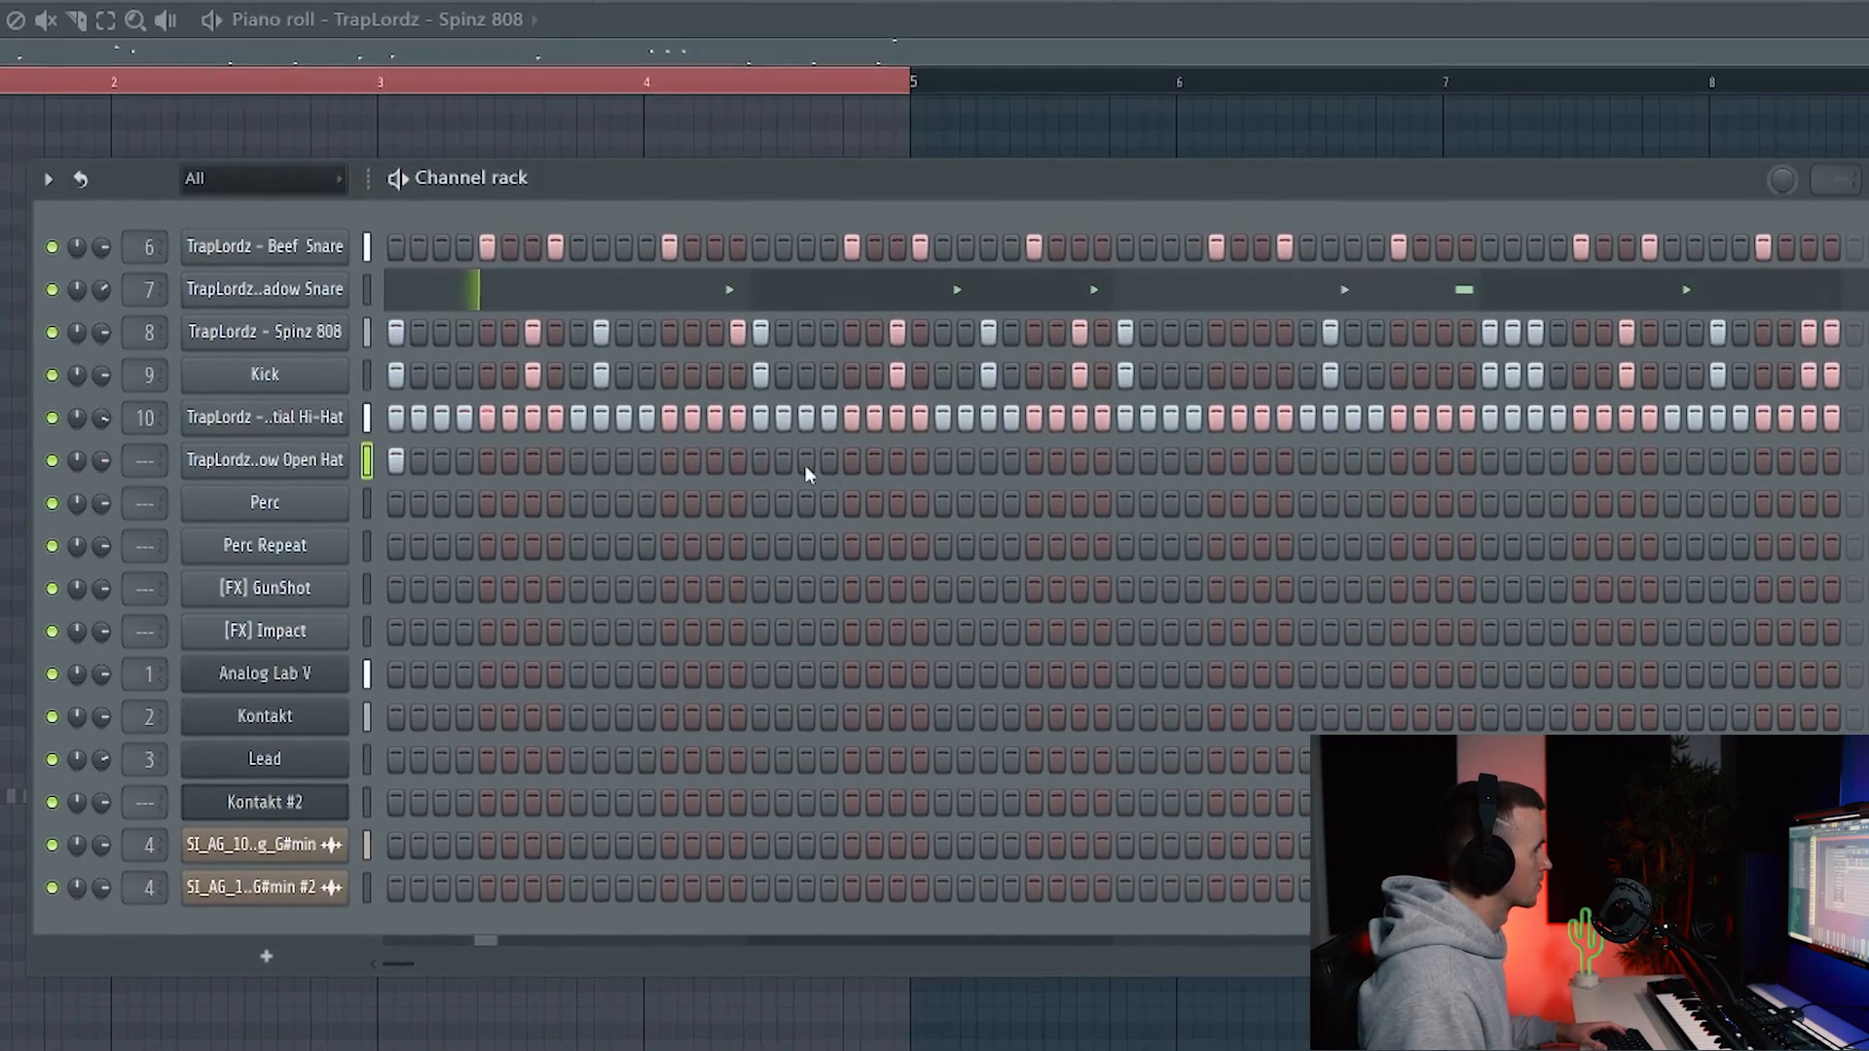
left_click(807, 460)
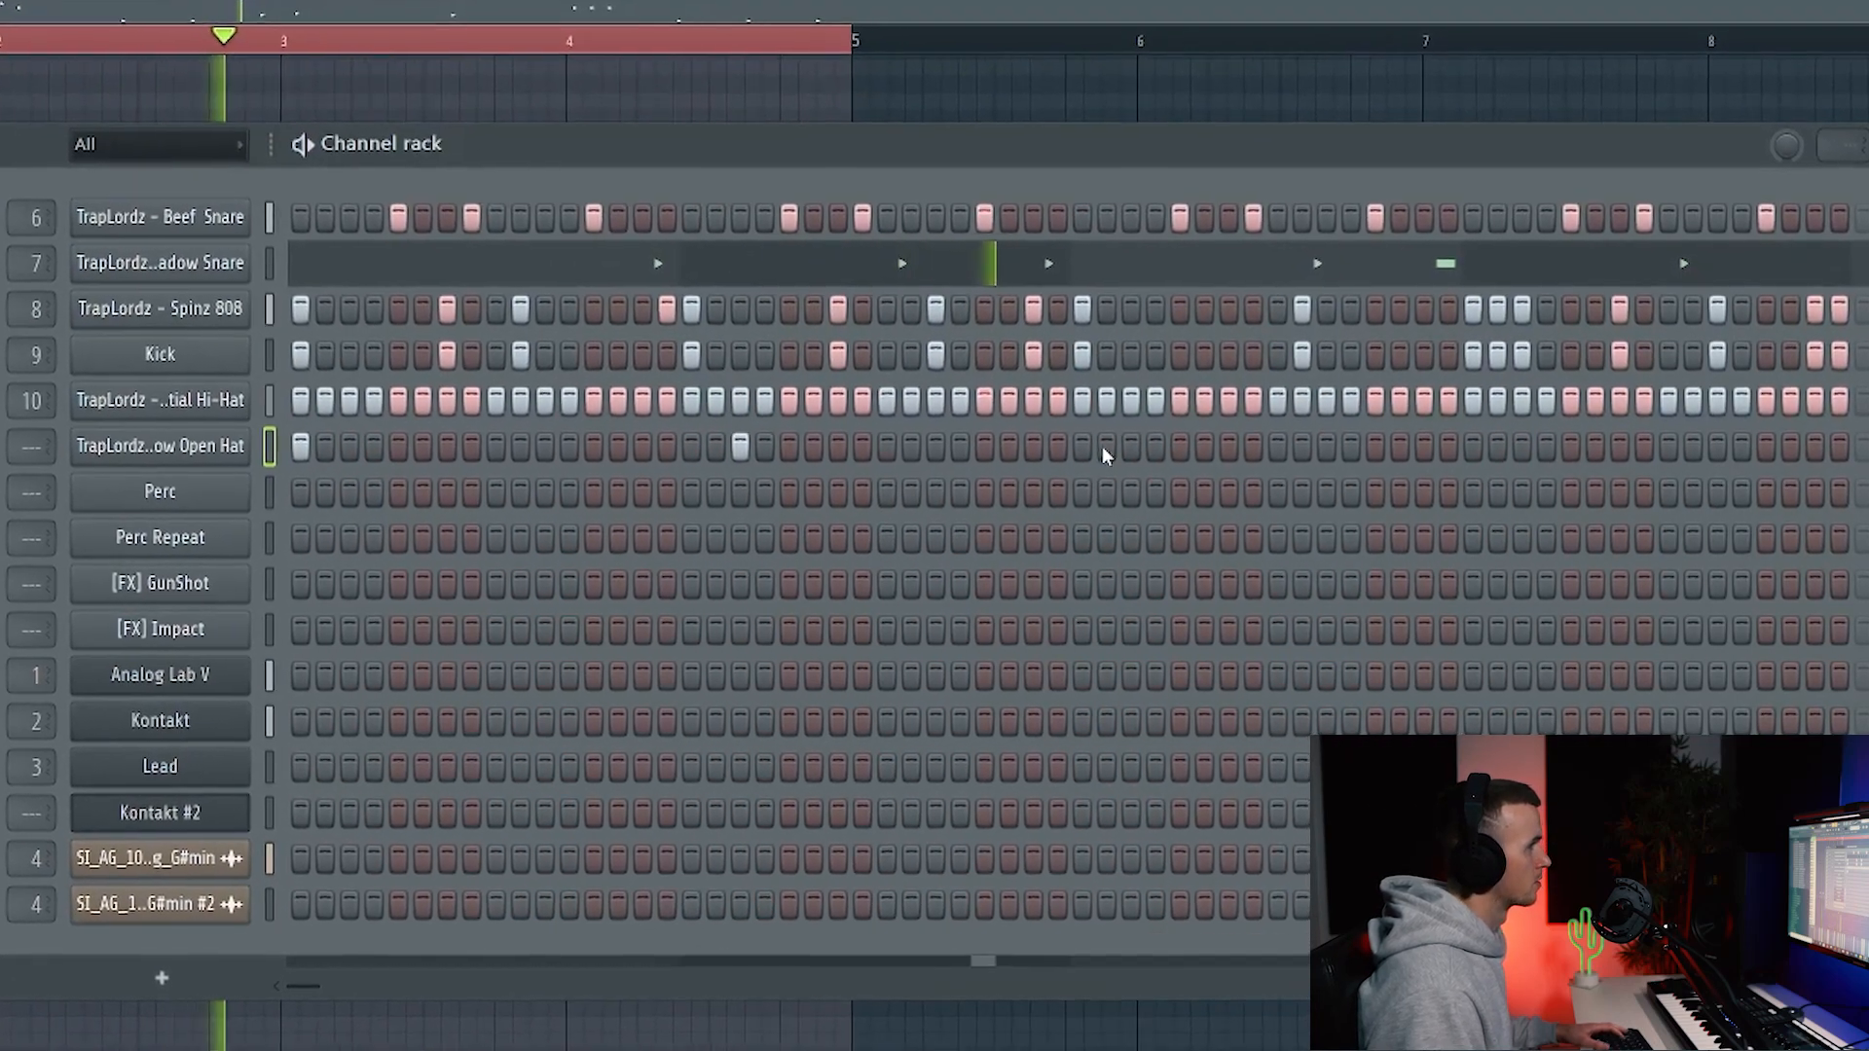
left_click(1081, 447)
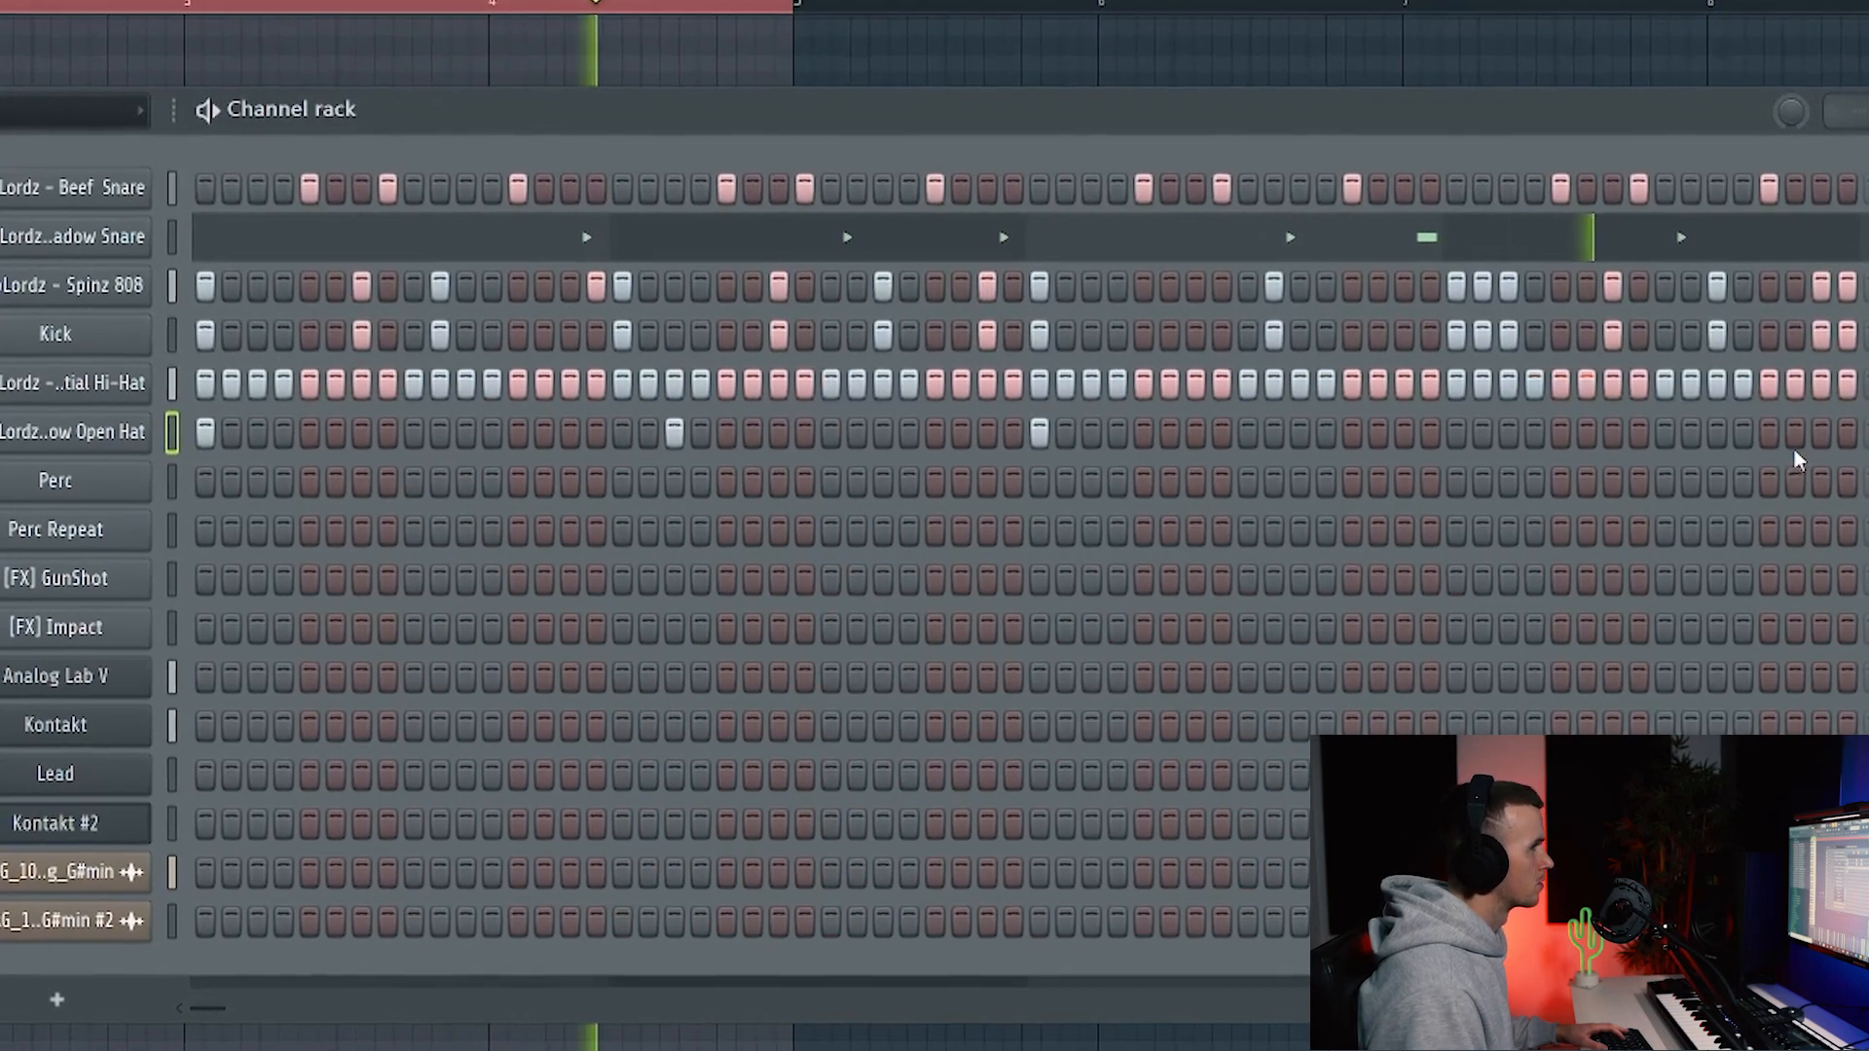
left_click(1770, 432)
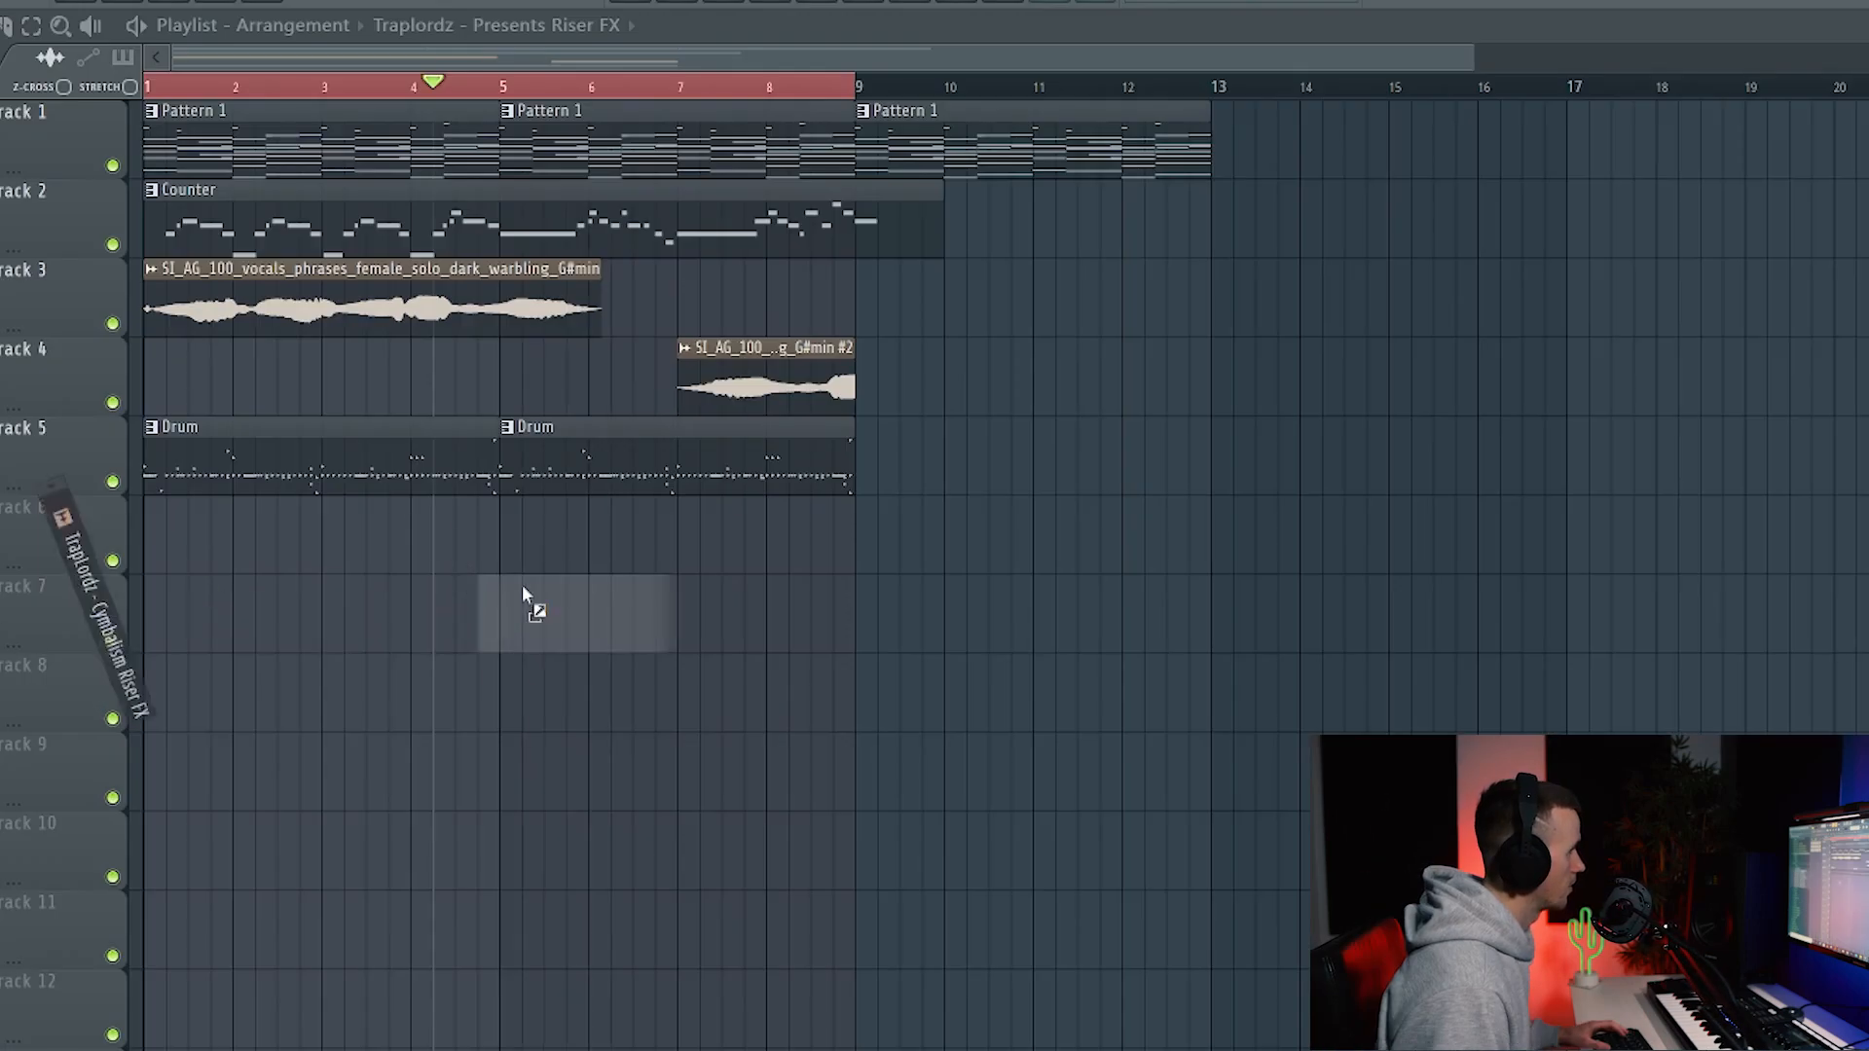
Place TrapLordz - Cymbalism Riser FX on track 6 so that it peaks at bar 5, and open its channel settings
left_click_drag(522, 605, 488, 515)
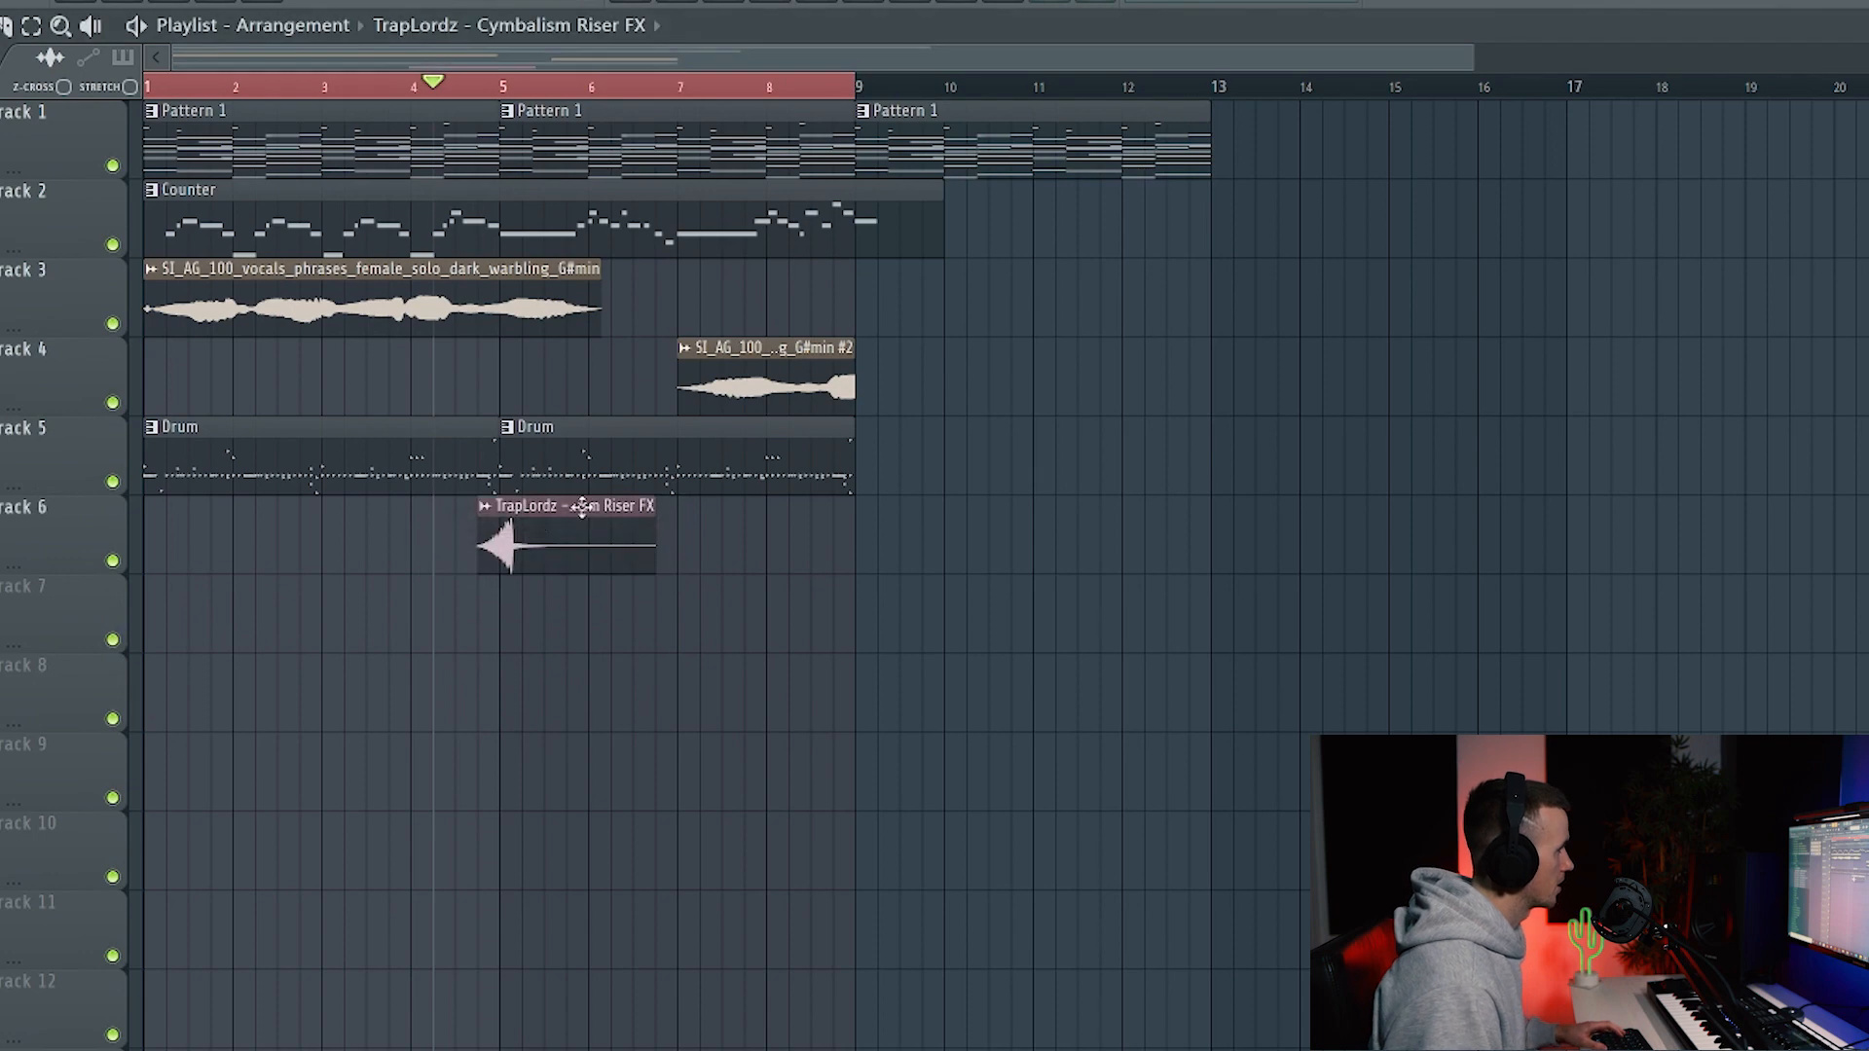
scroll(556, 516, "up", 5)
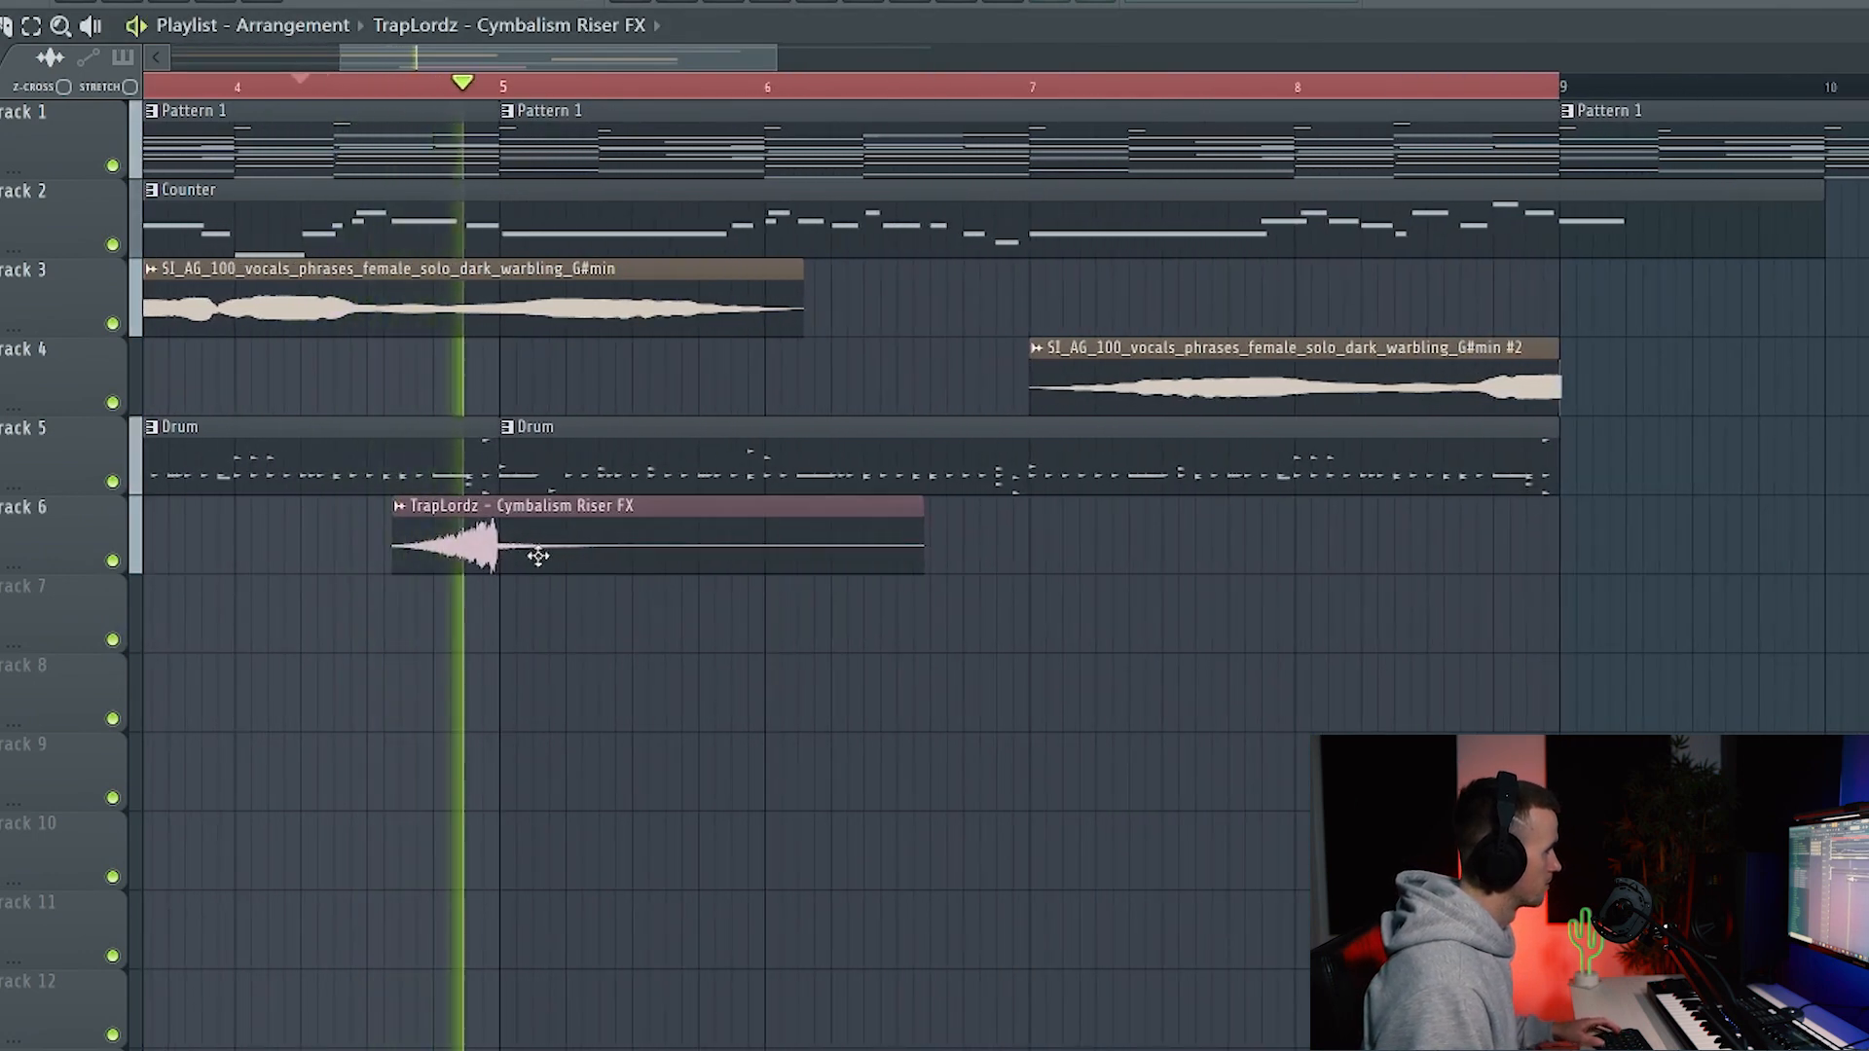
scroll(487, 613, "up", 4)
double_click(439, 517)
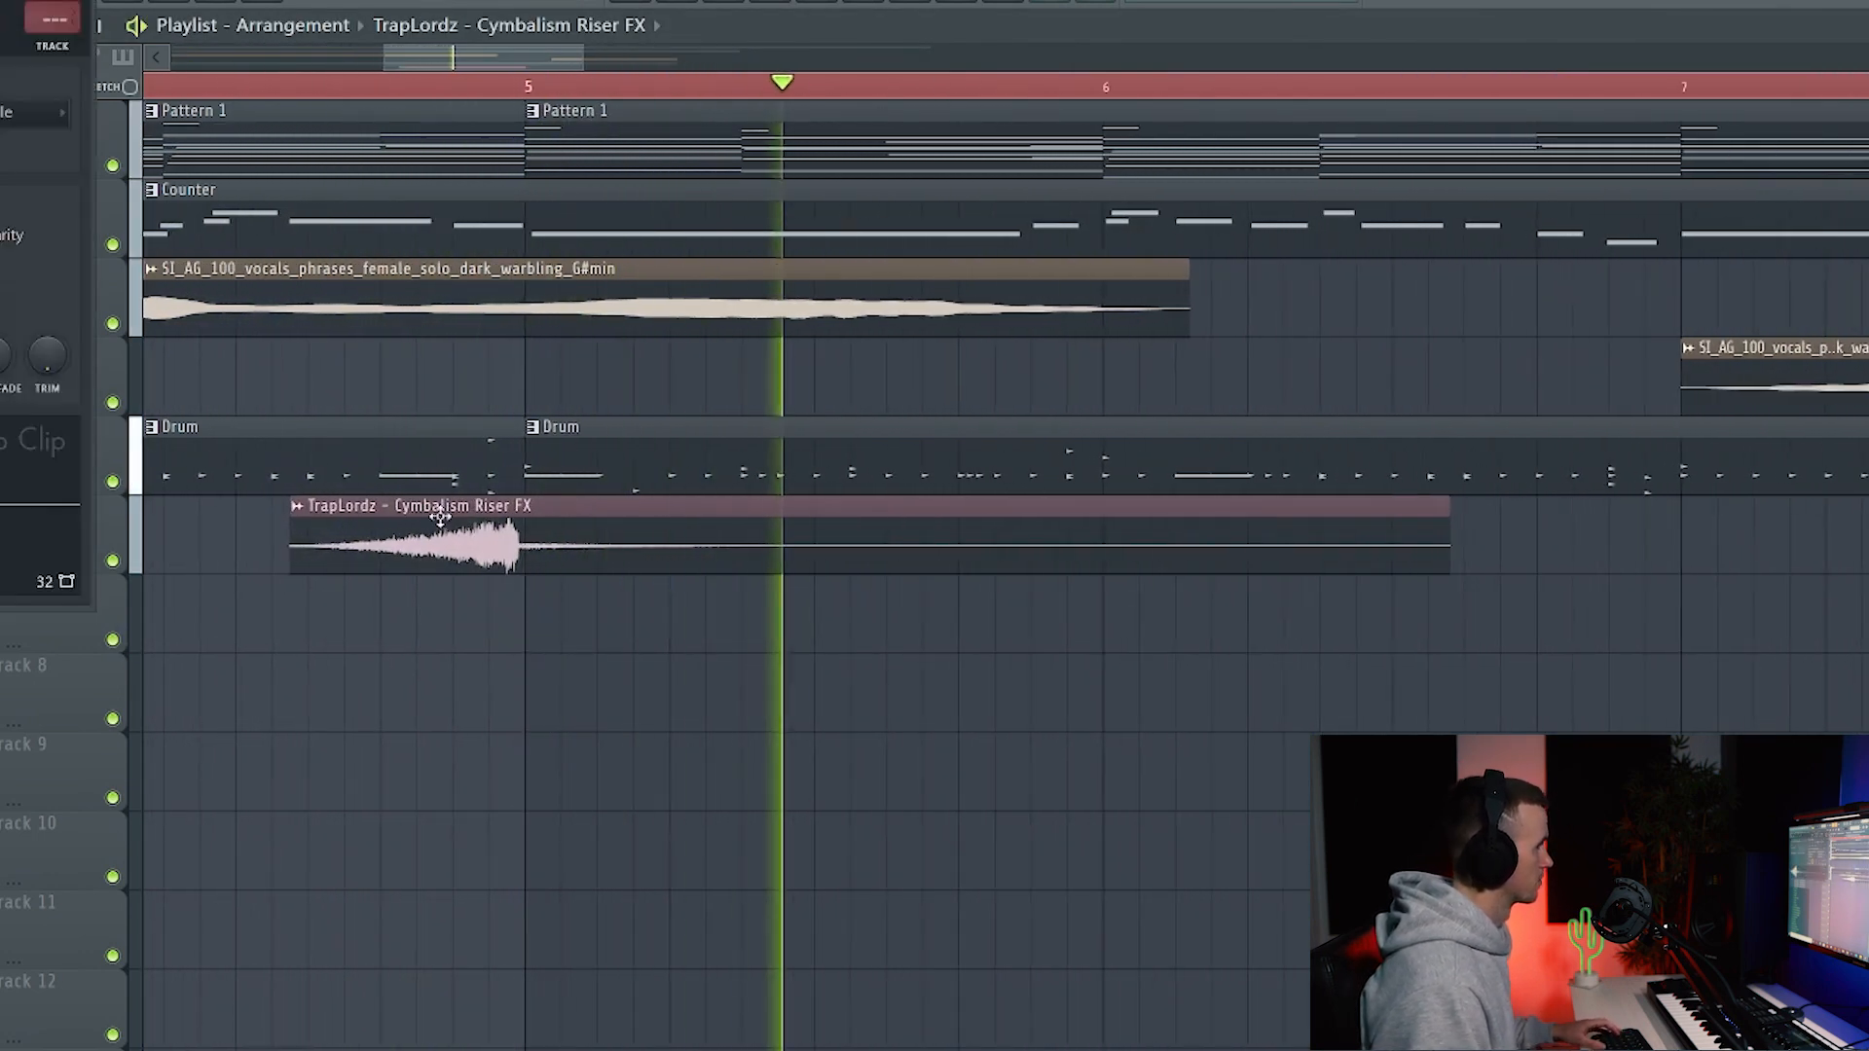
left_click(2, 144)
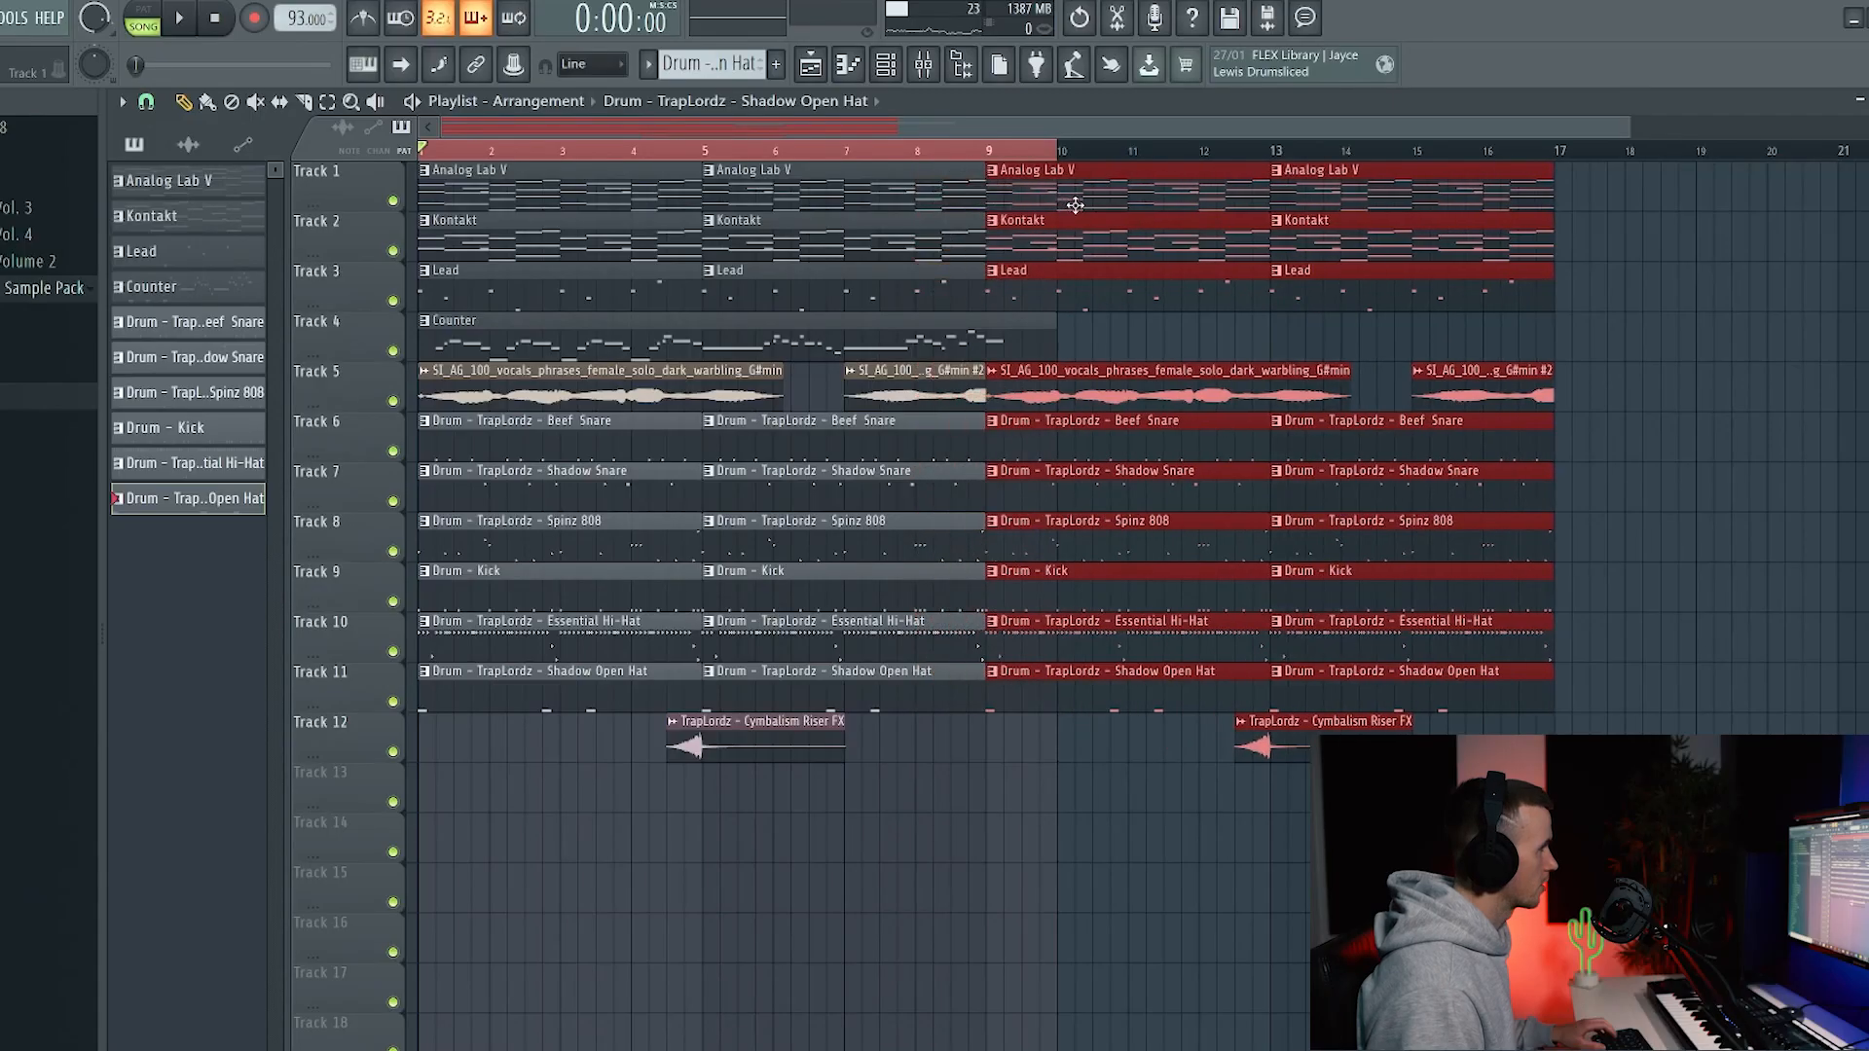
Duplicate the selected eight-bar block from bar 17 and shift the arrangement eight bars later to make room for an intro
key("ctrl+b")
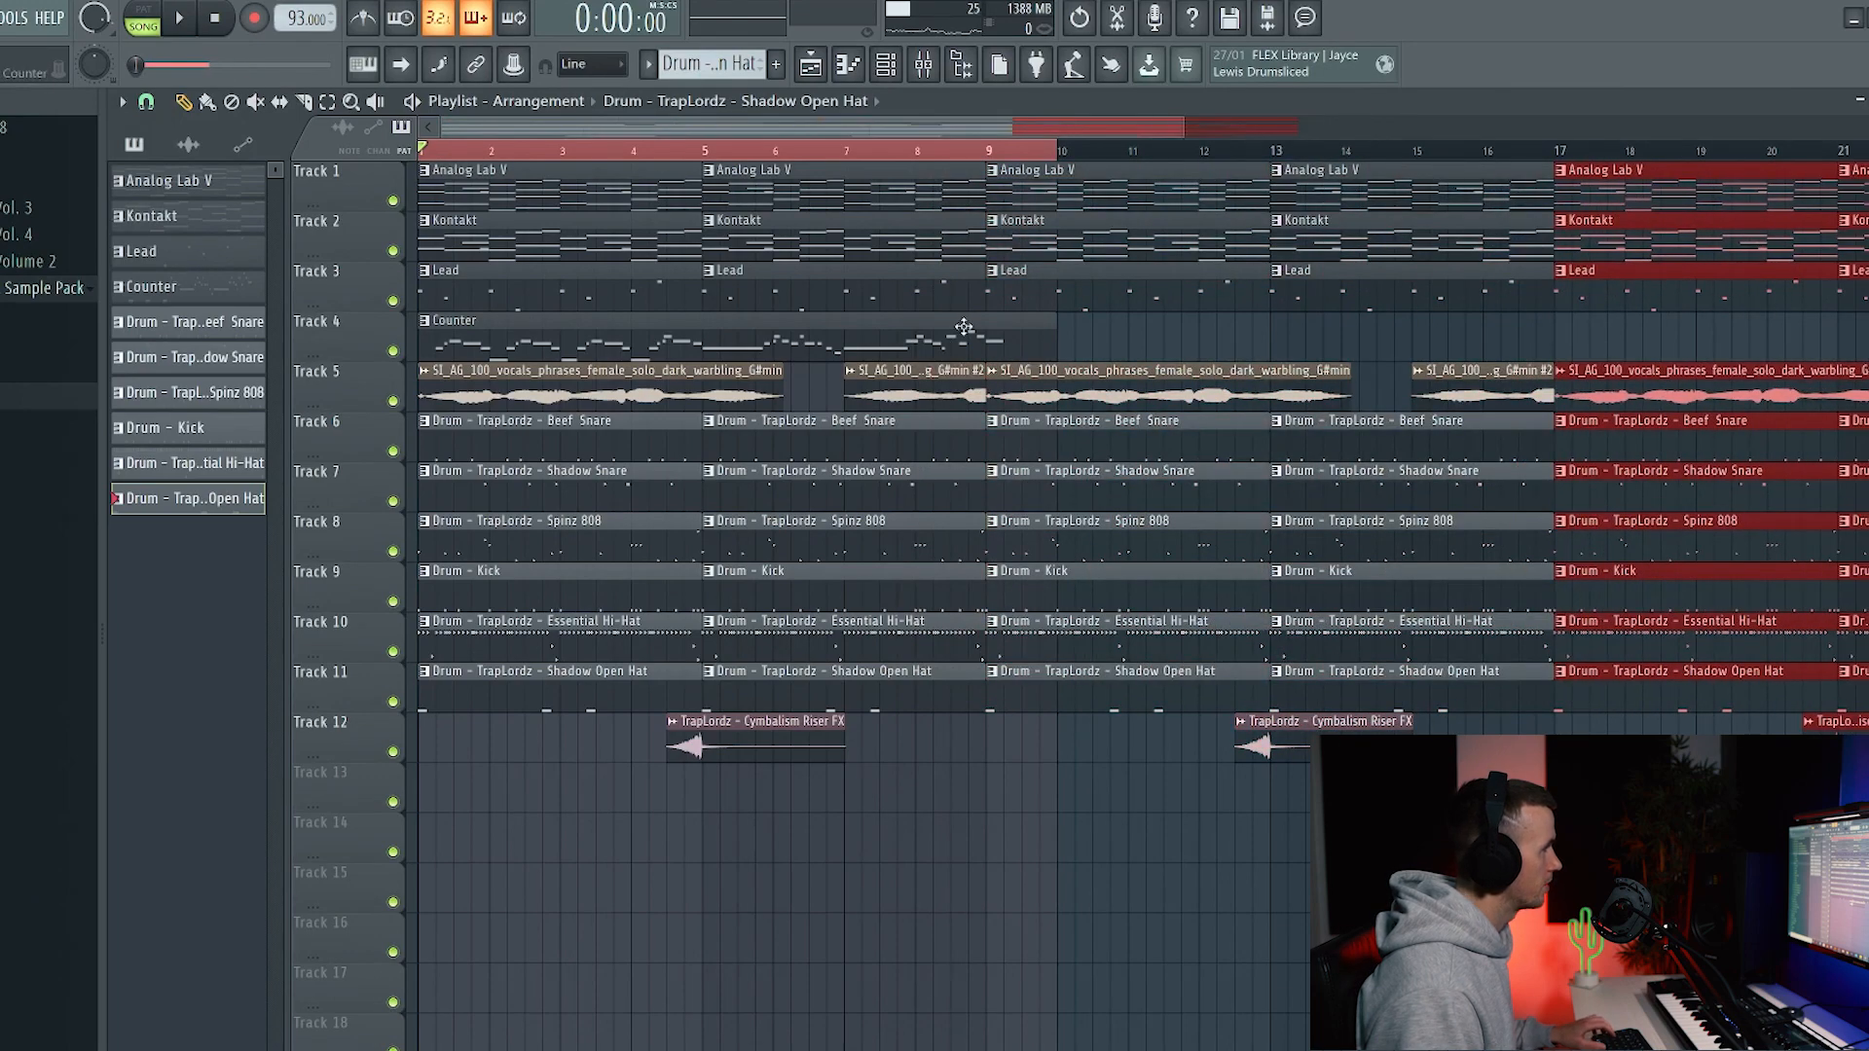
scroll(1012, 337, "down", 3)
left_click_drag(1186, 210, 1732, 203)
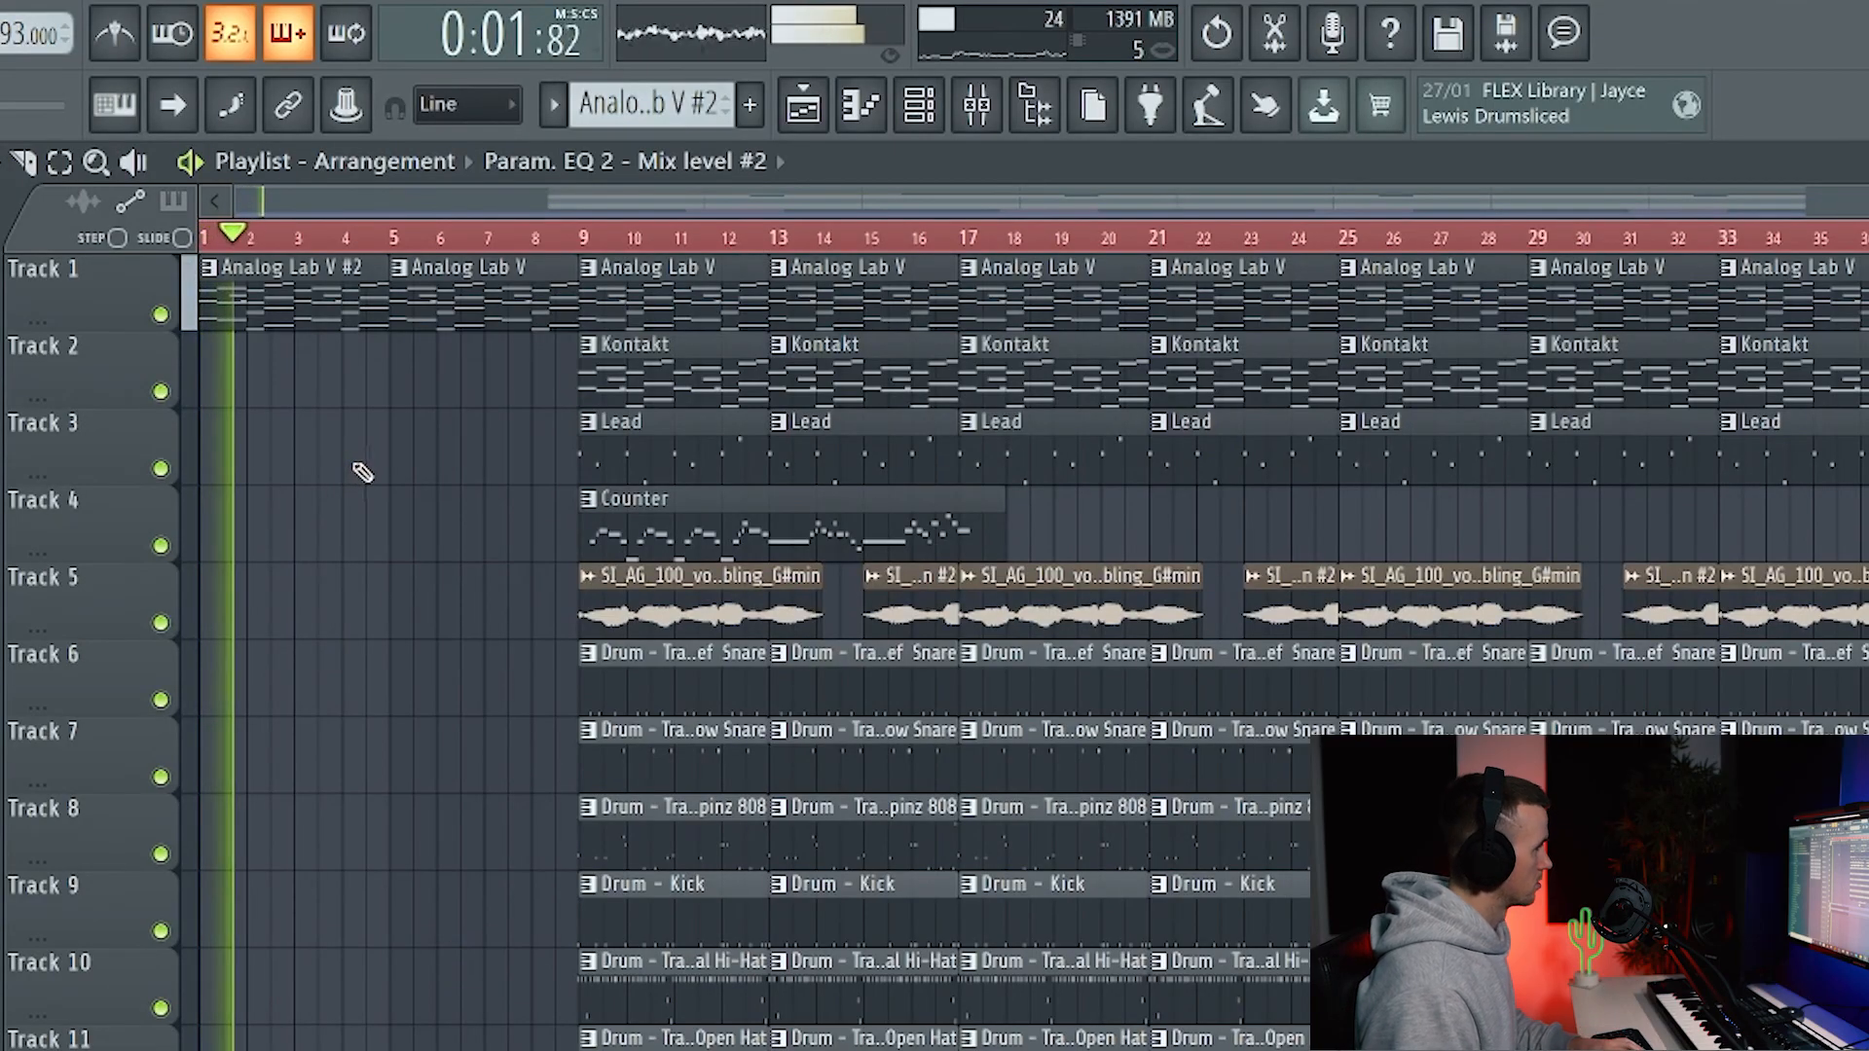
Bring the Kontakt pad into the intro with a clip on track 2 covering bars 5 to 8
scroll(338, 496, "up", 3)
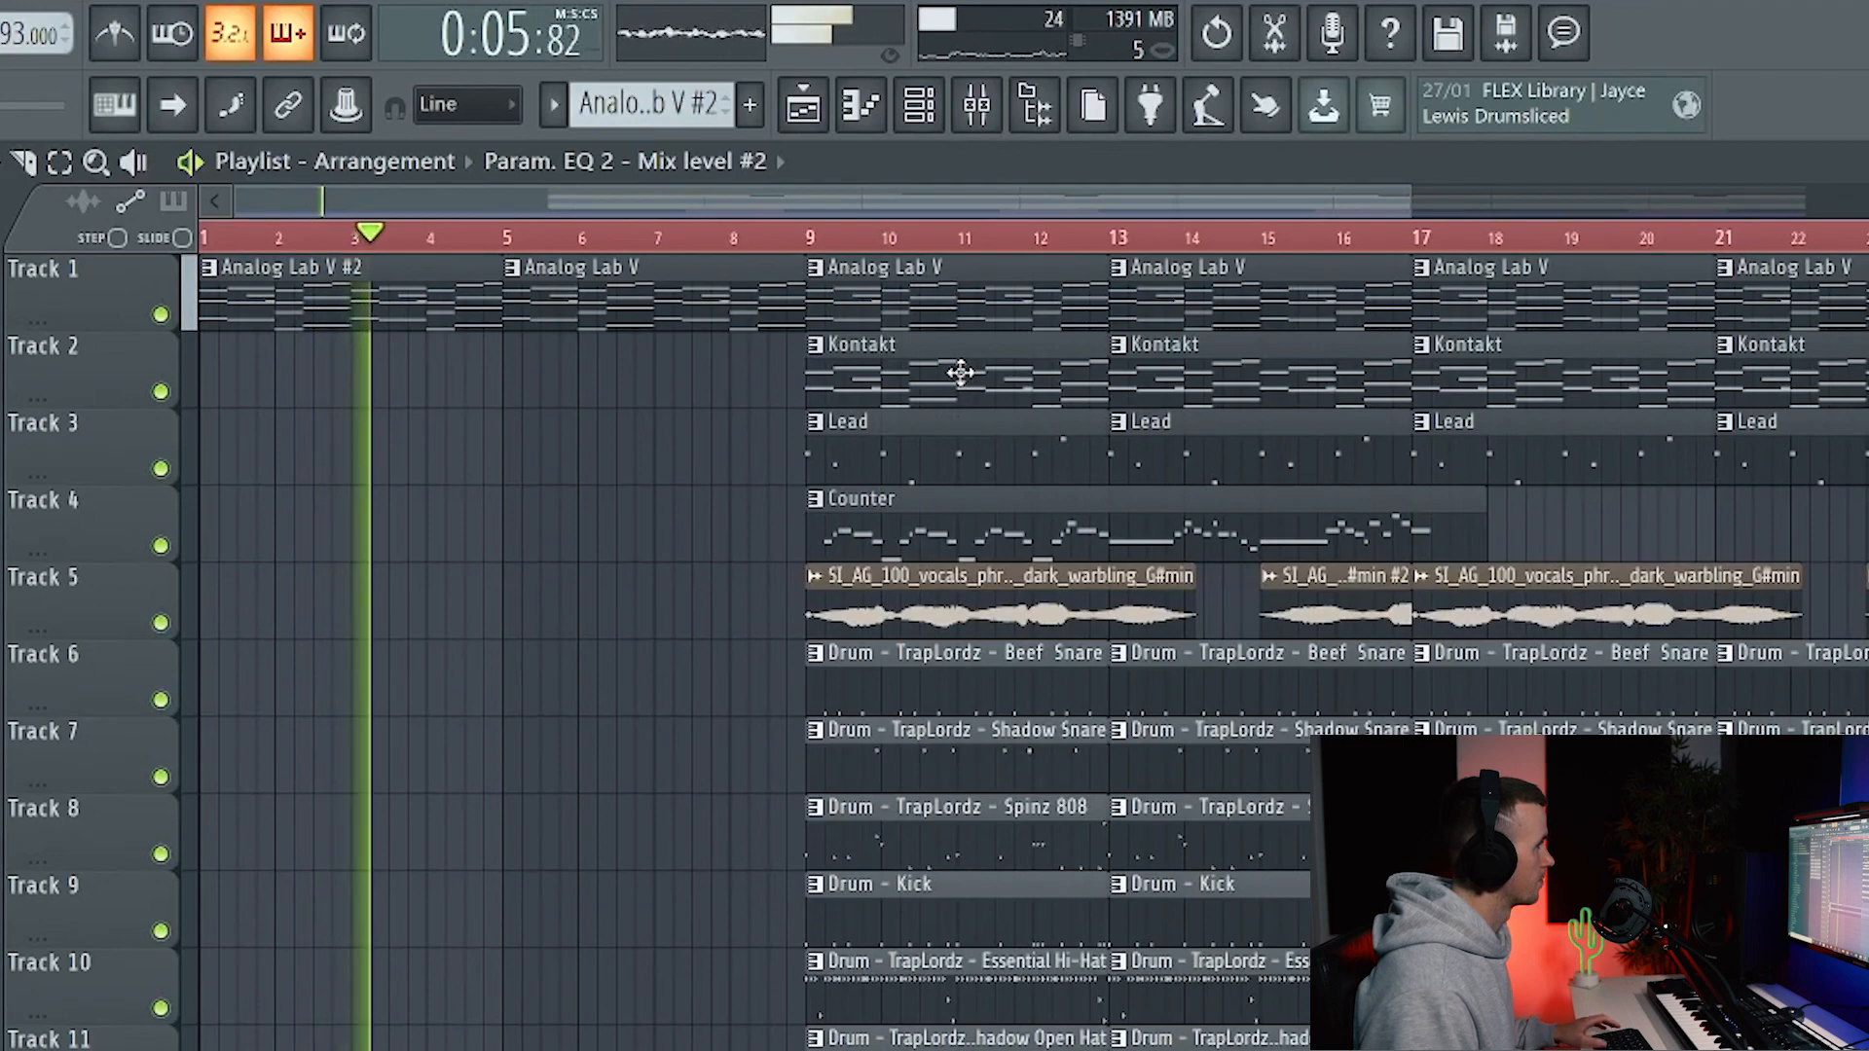
left_click_drag(960, 371, 655, 400)
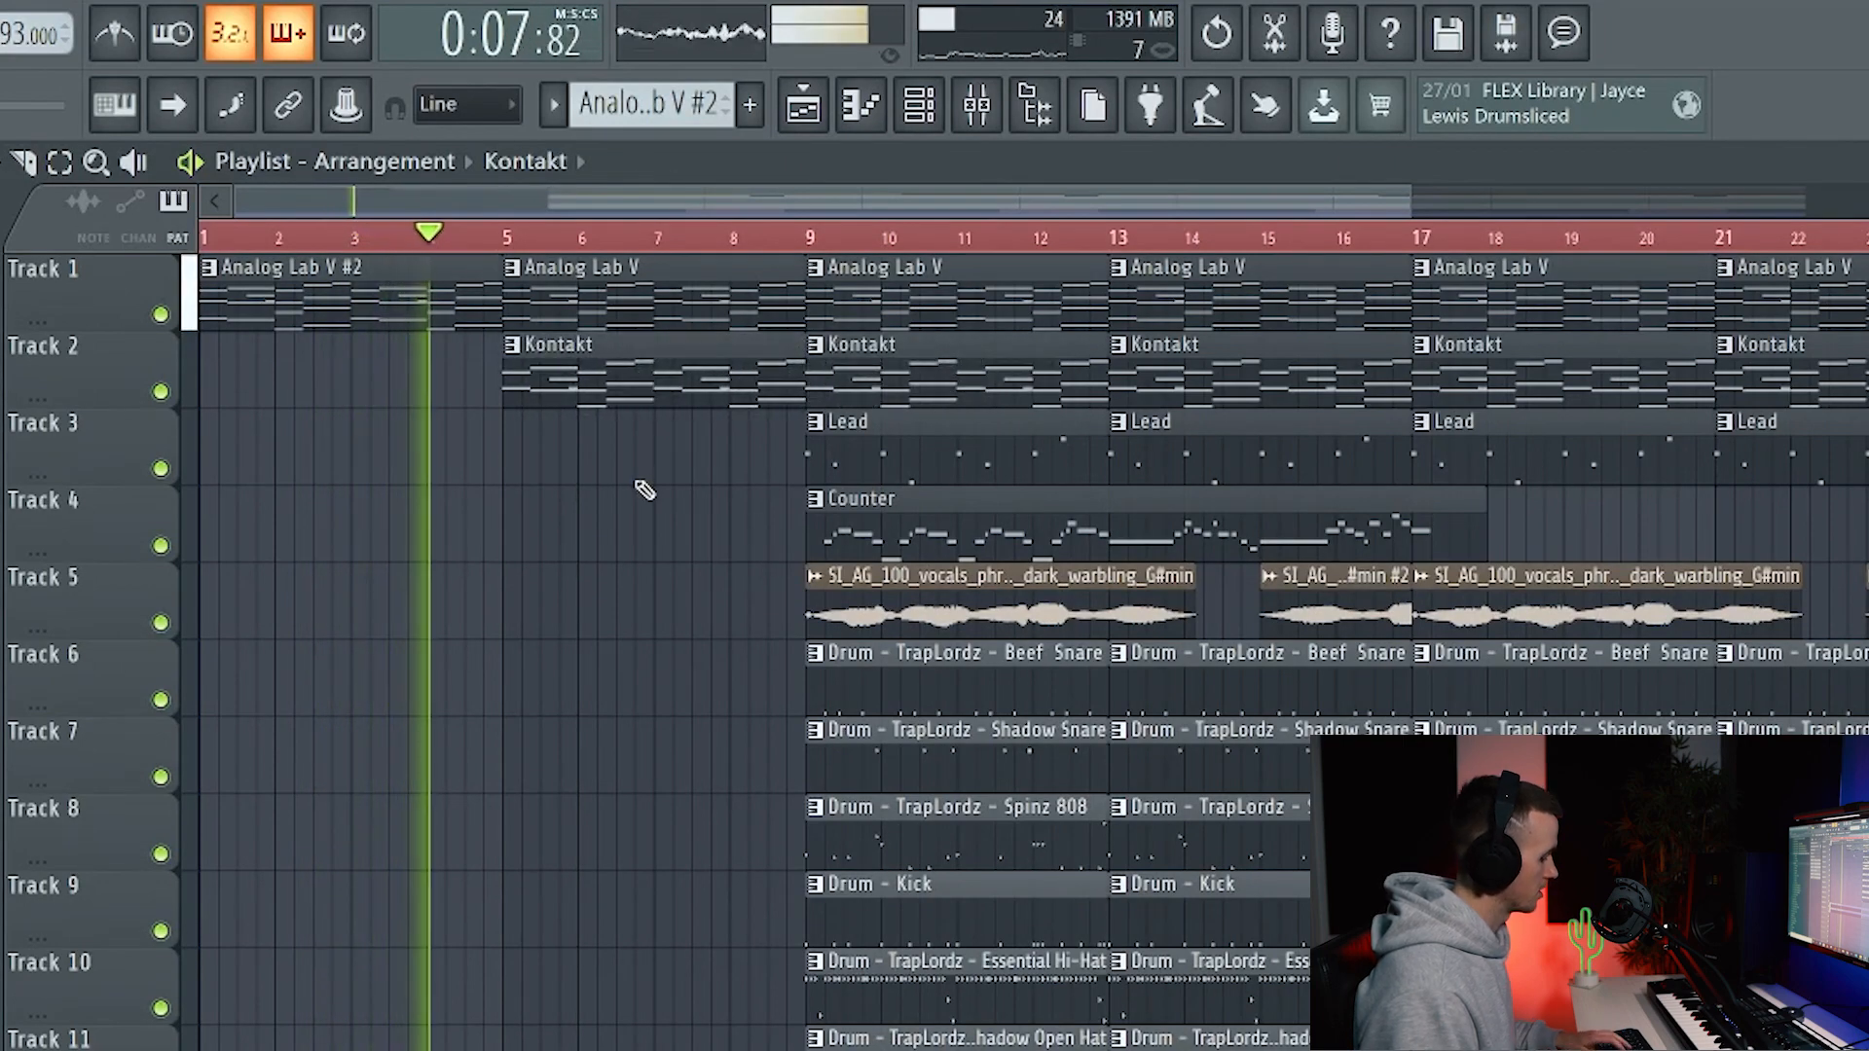
scroll(642, 492, "down", 3)
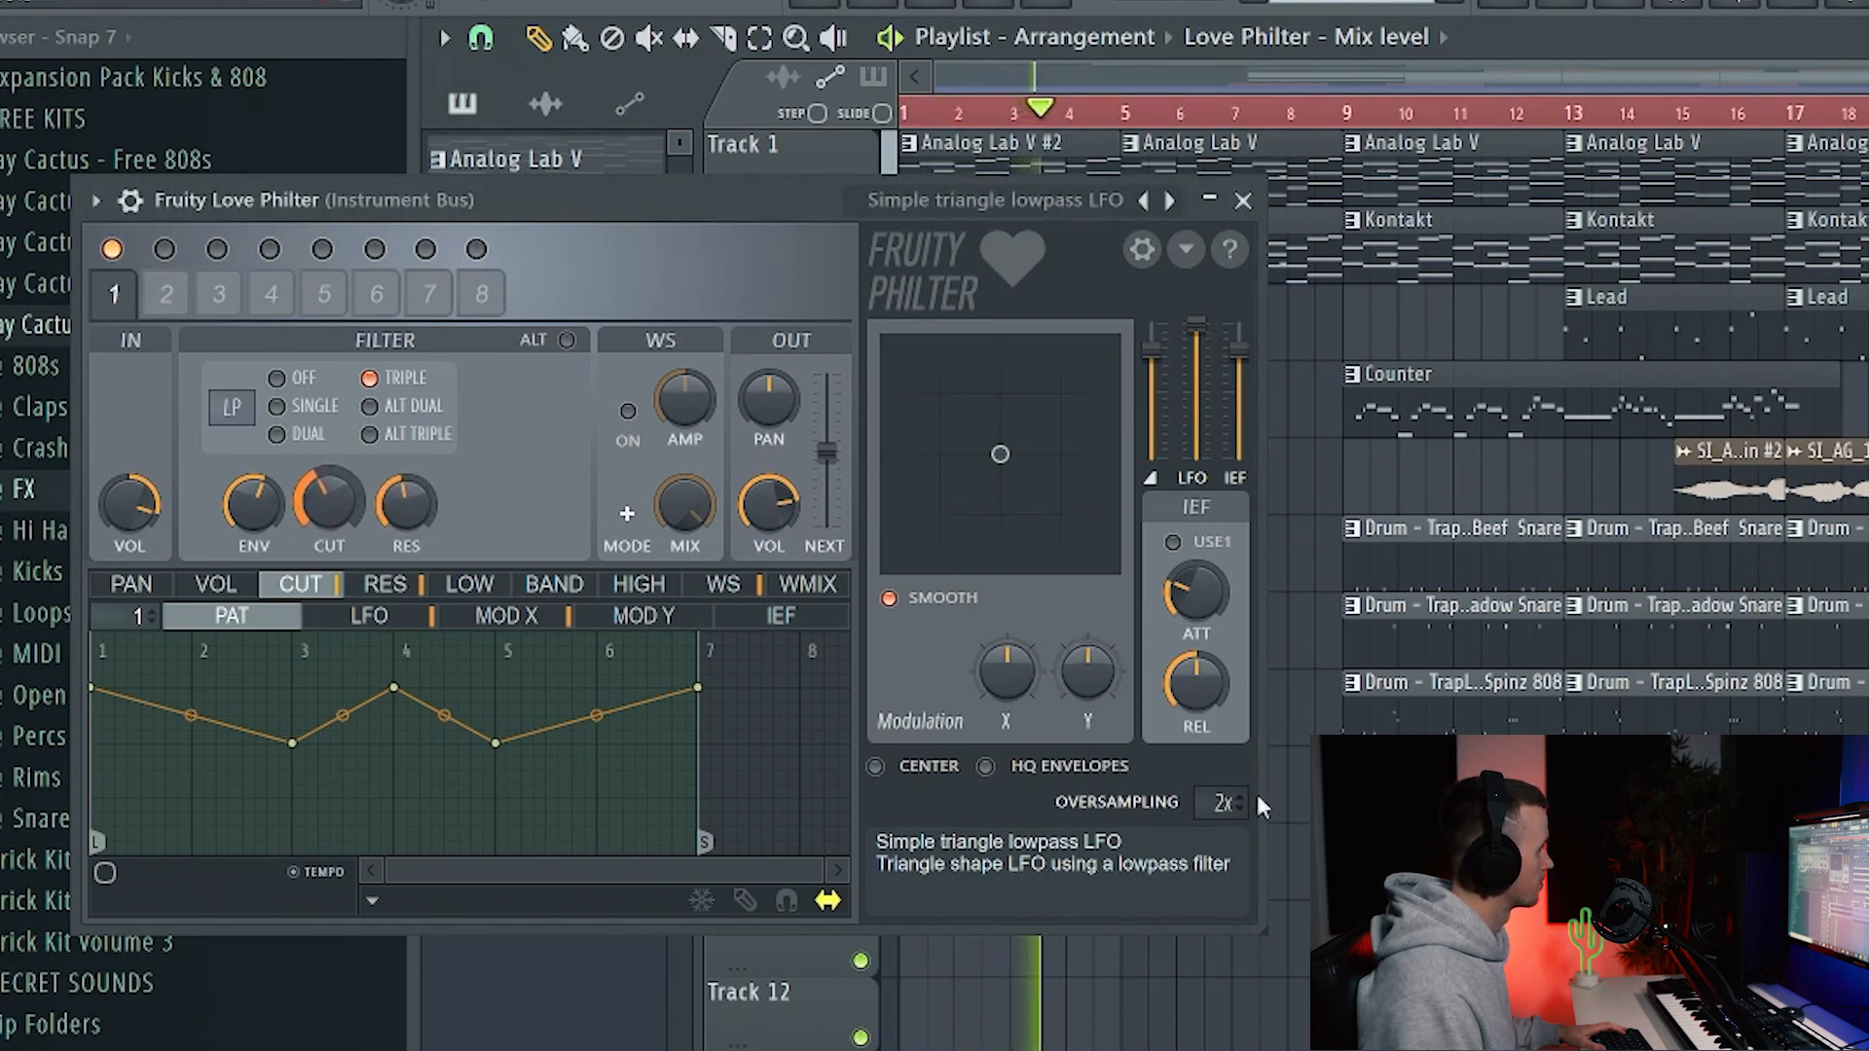
Close the Instrument Bus's Fruity Love Philter, check the mixer tracks and return to the playlist
scroll(1328, 813, "down", 2)
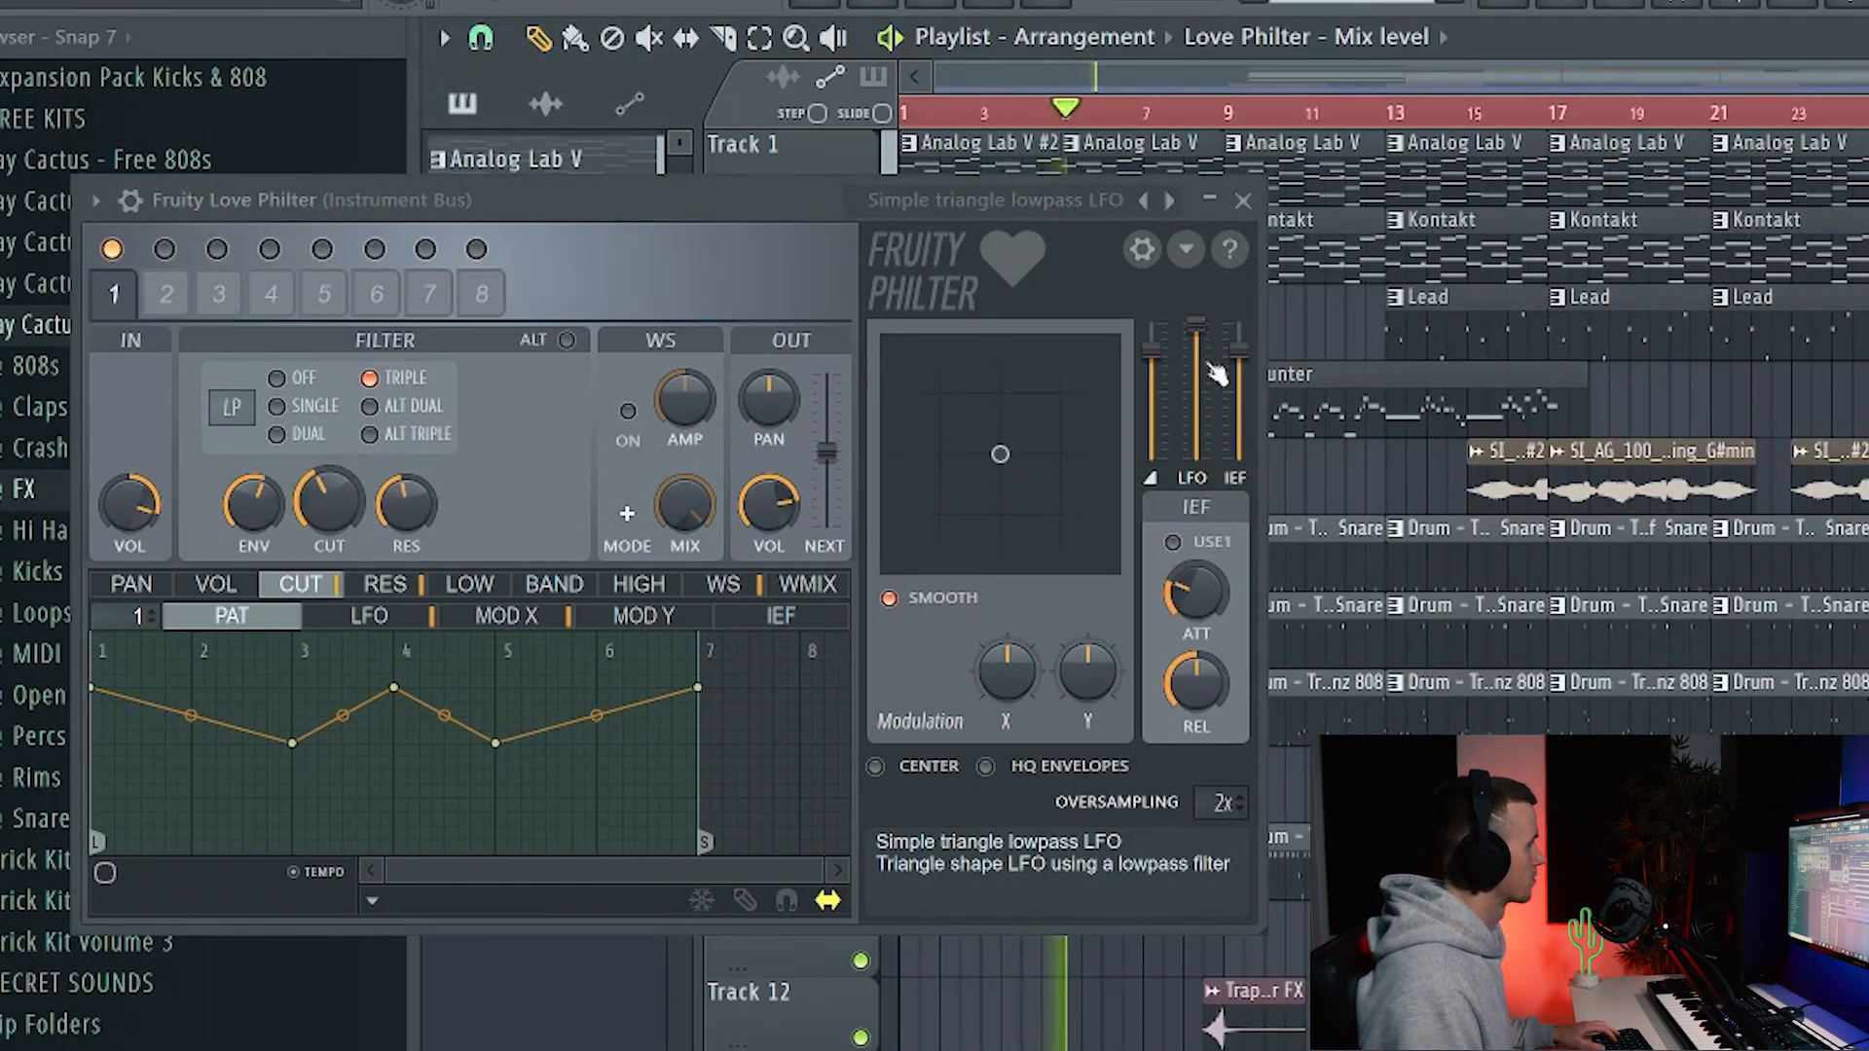
left_click(1244, 202)
key("F9")
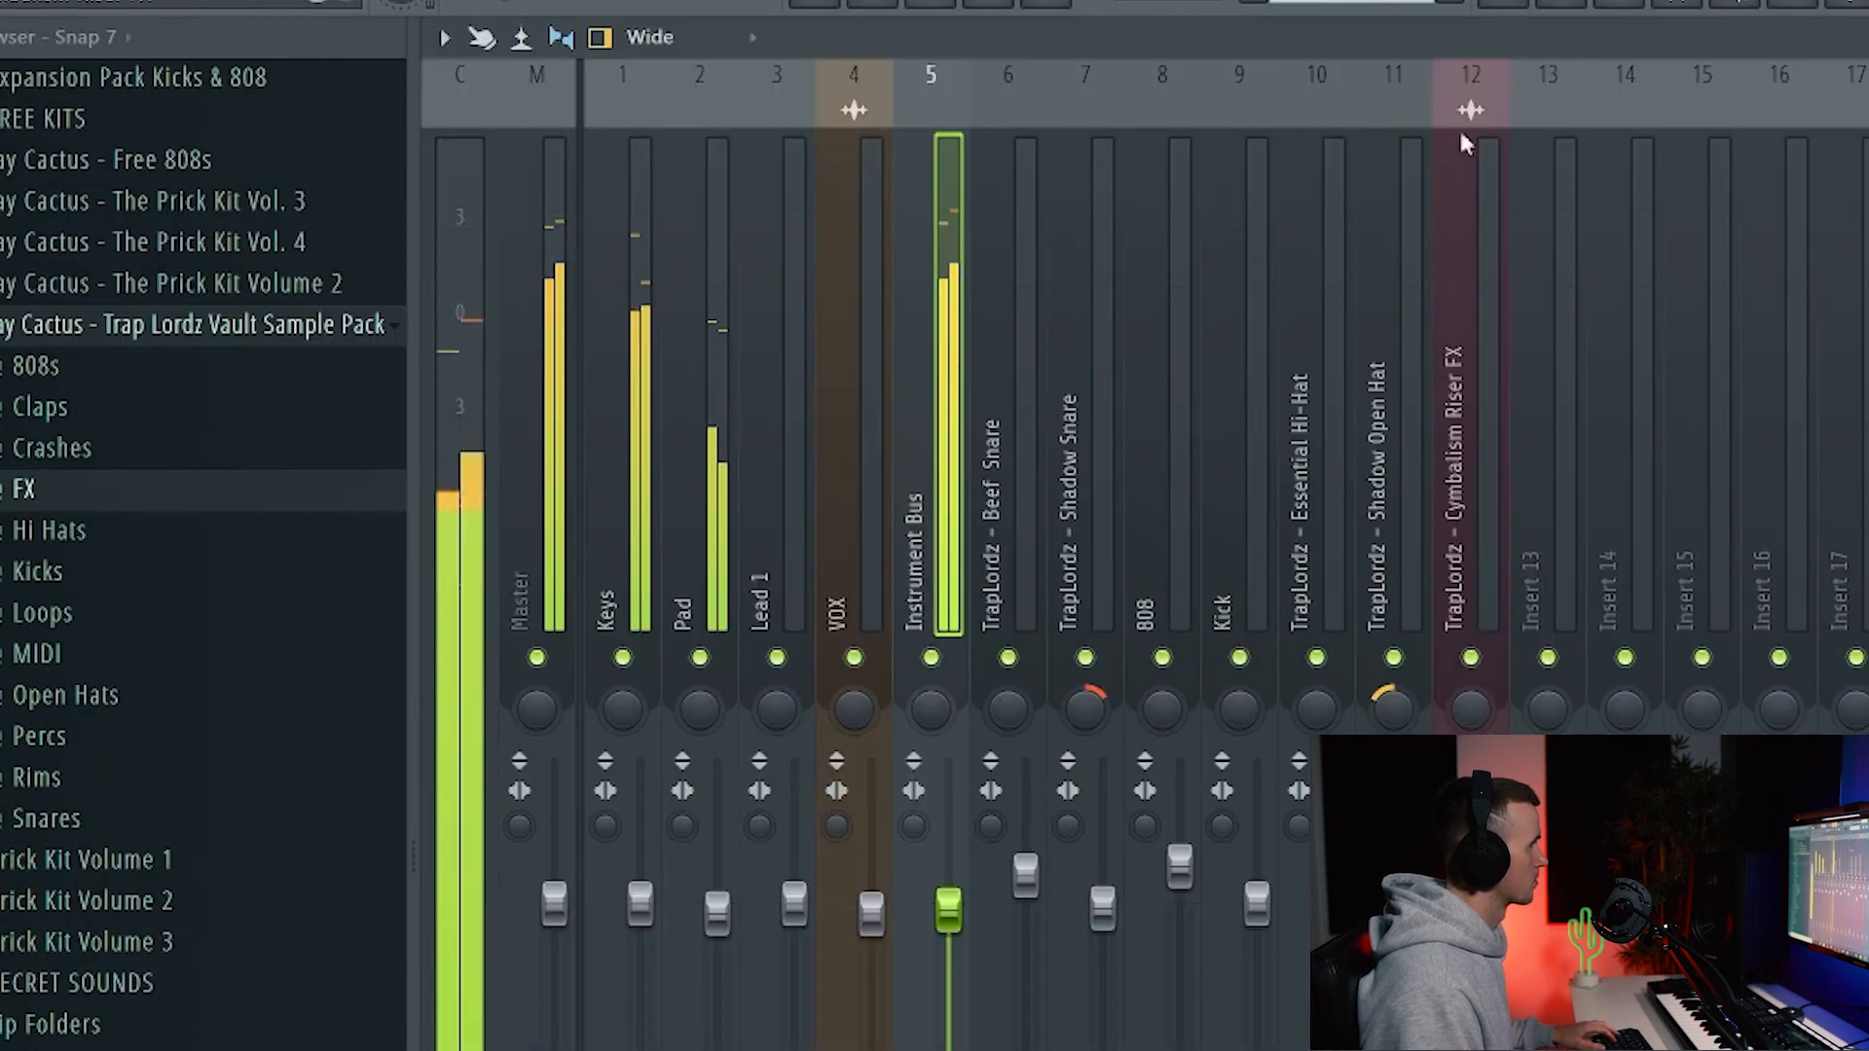
left_click(1505, 4)
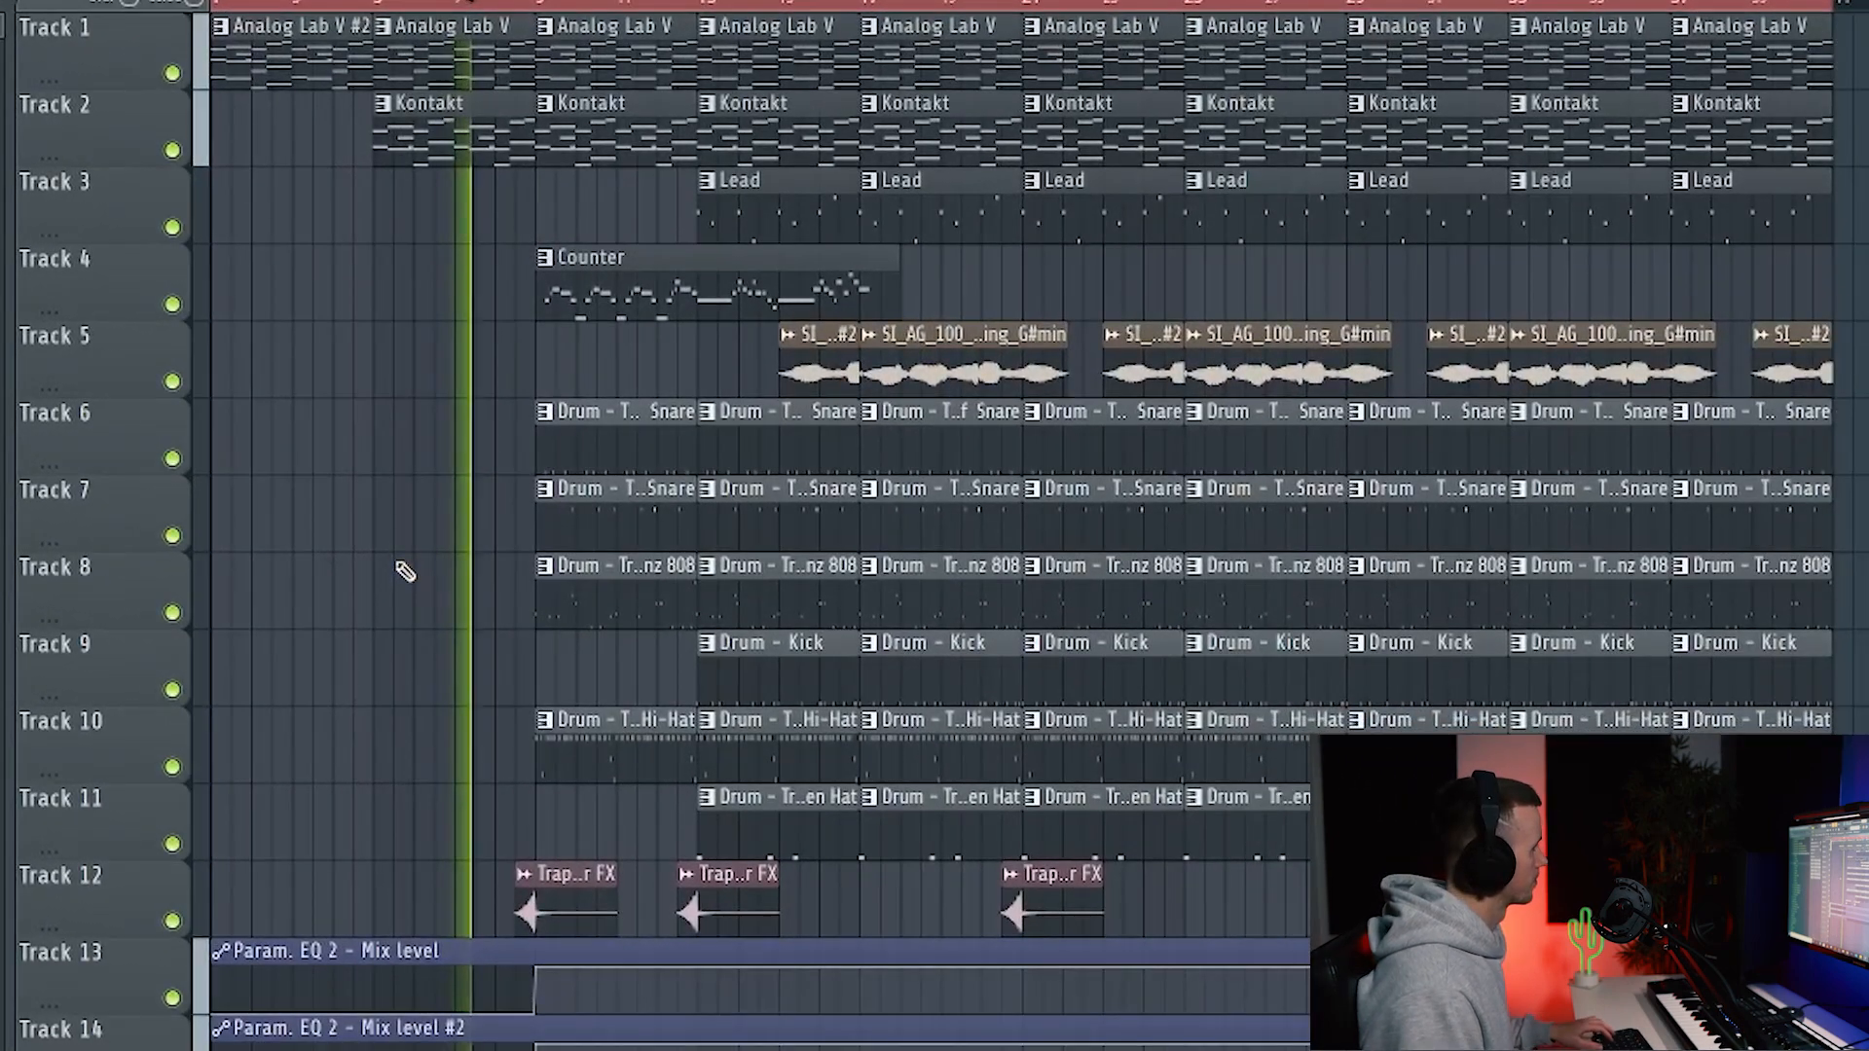
Review the arrangement during playback, from the intro through the bar 9 drum entry to the section starting at bar 13
scroll(402, 560, "up", 4)
scroll(419, 545, "down", 2)
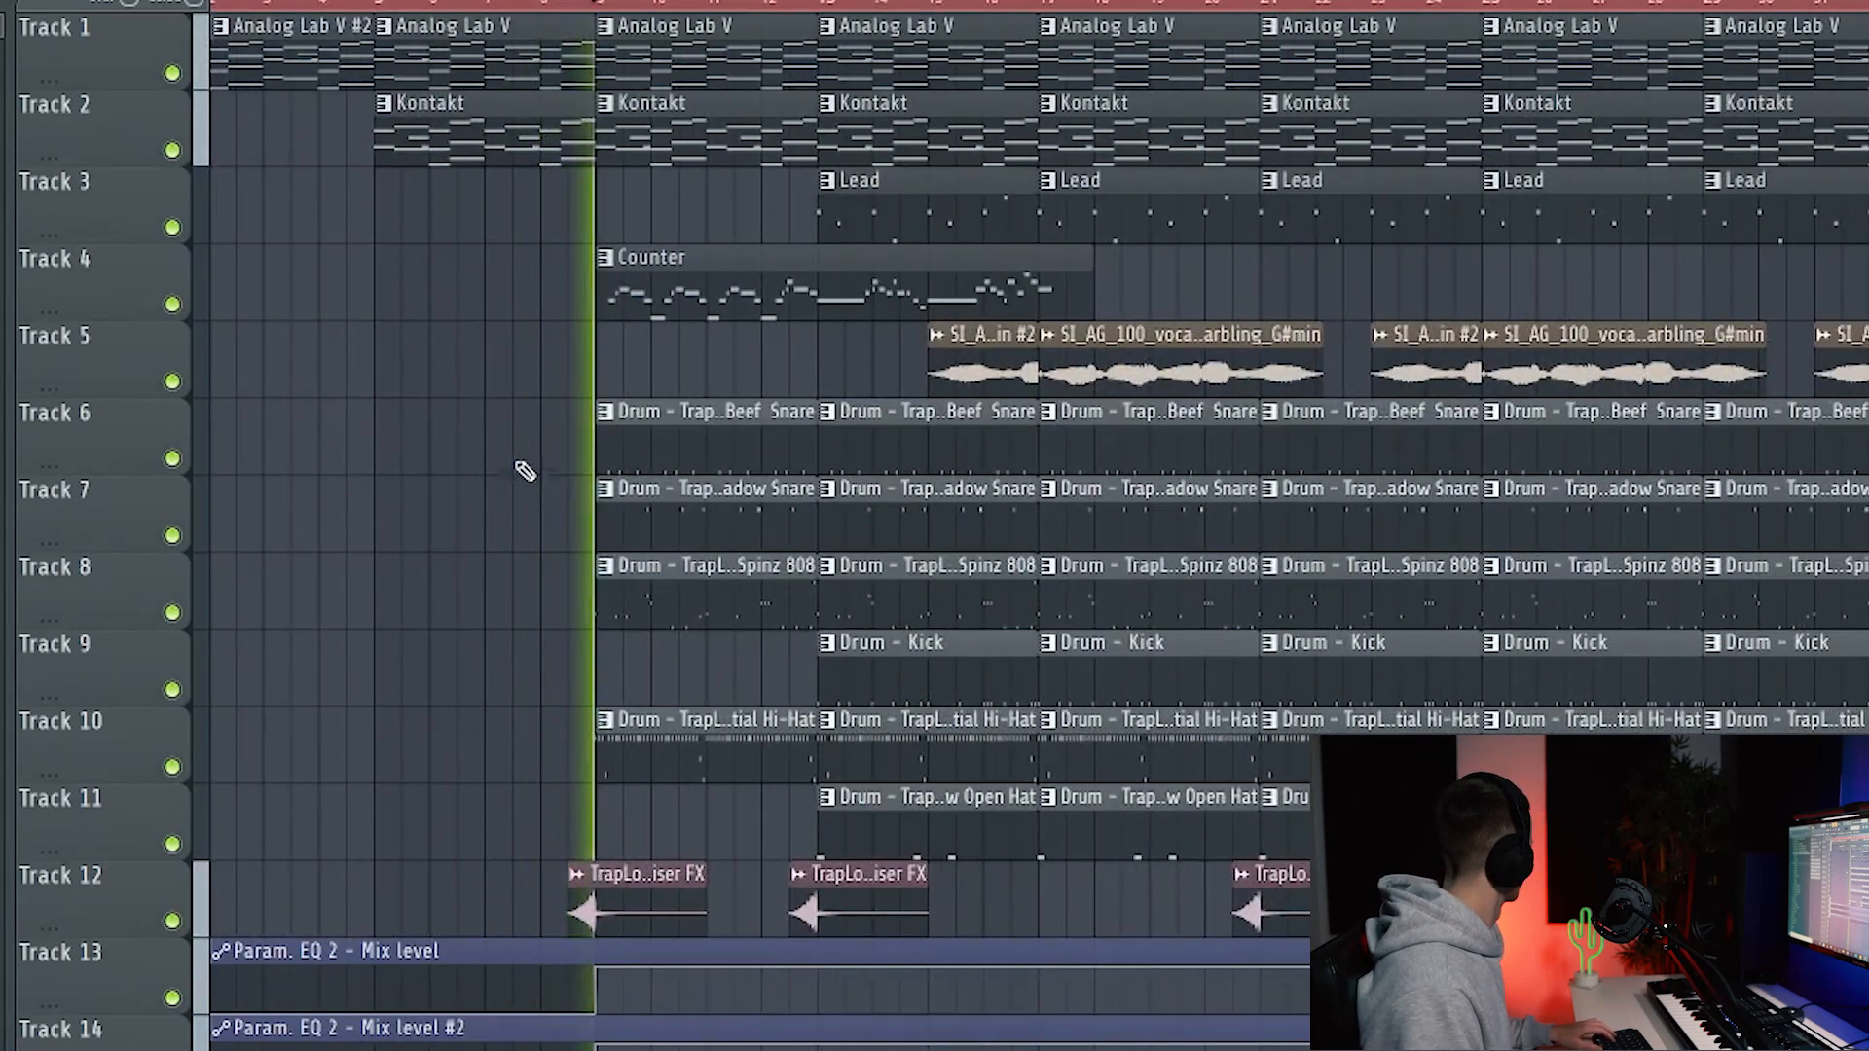
scroll(496, 457, "up", 3)
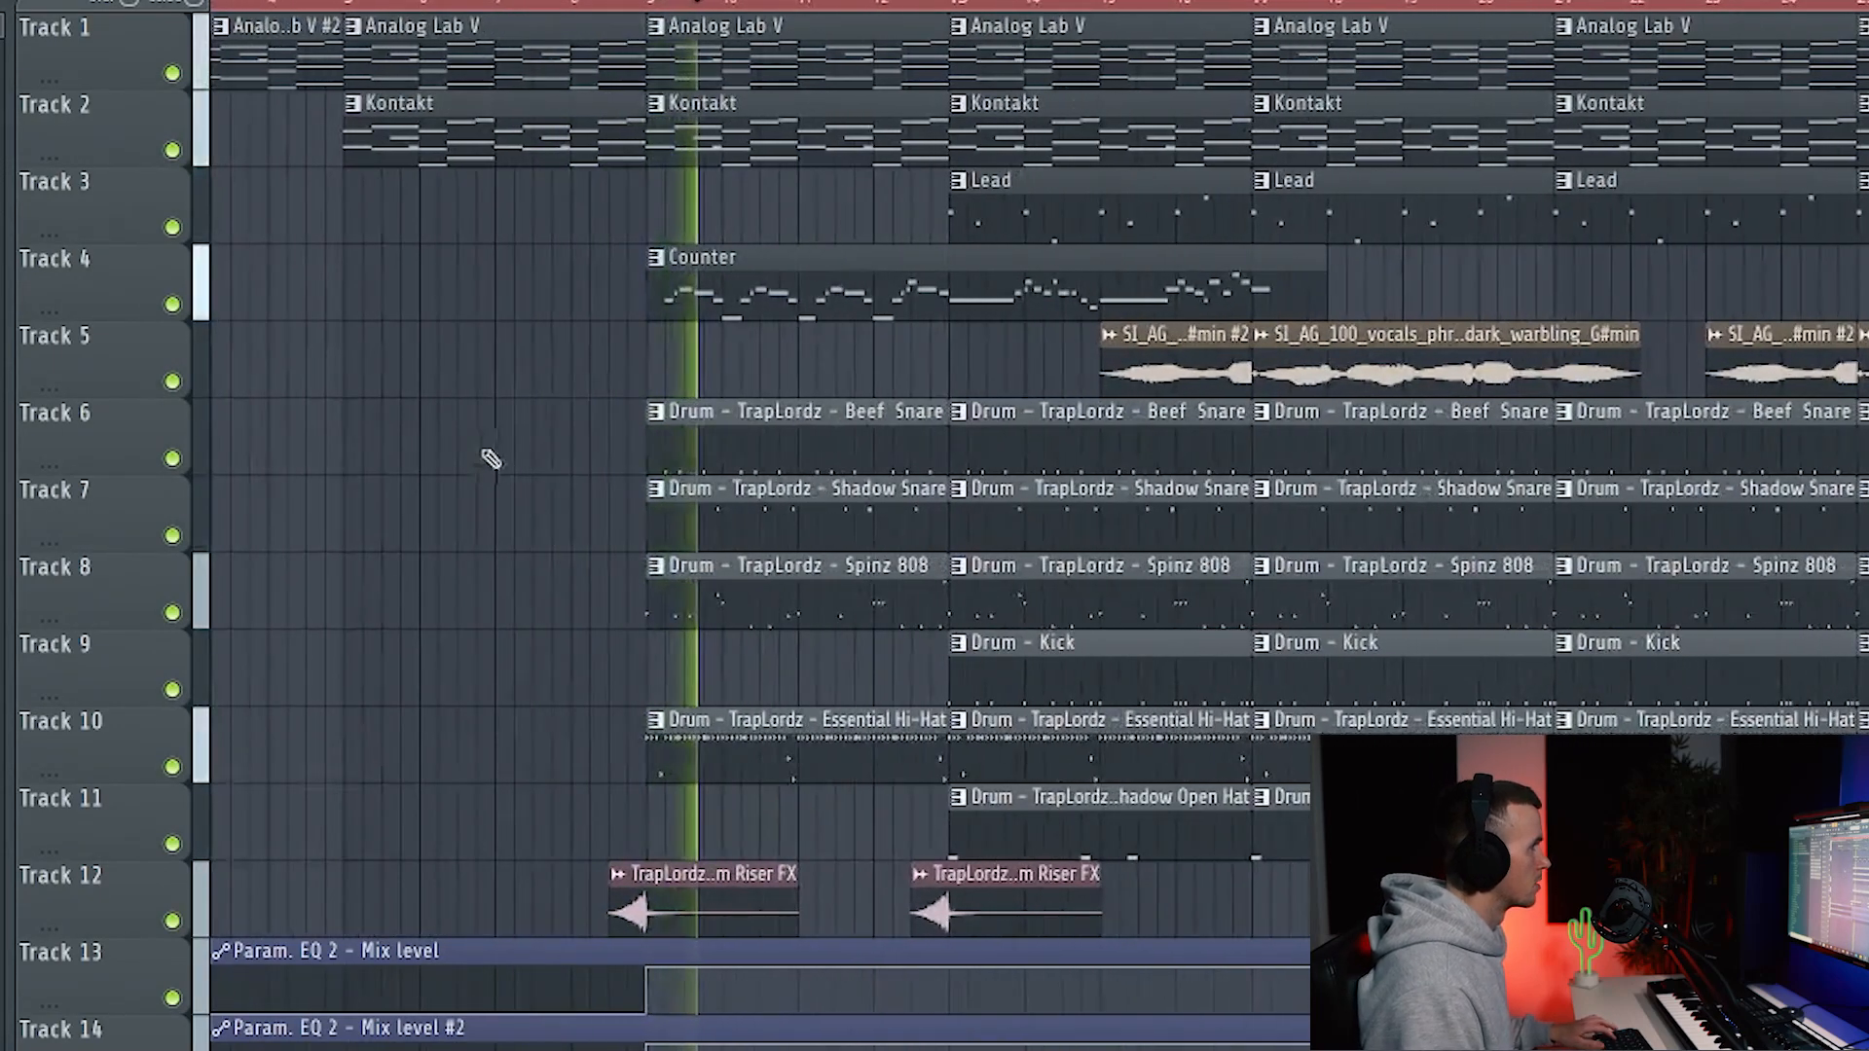
scroll(555, 411, "down", 2)
scroll(554, 416, "down", 1)
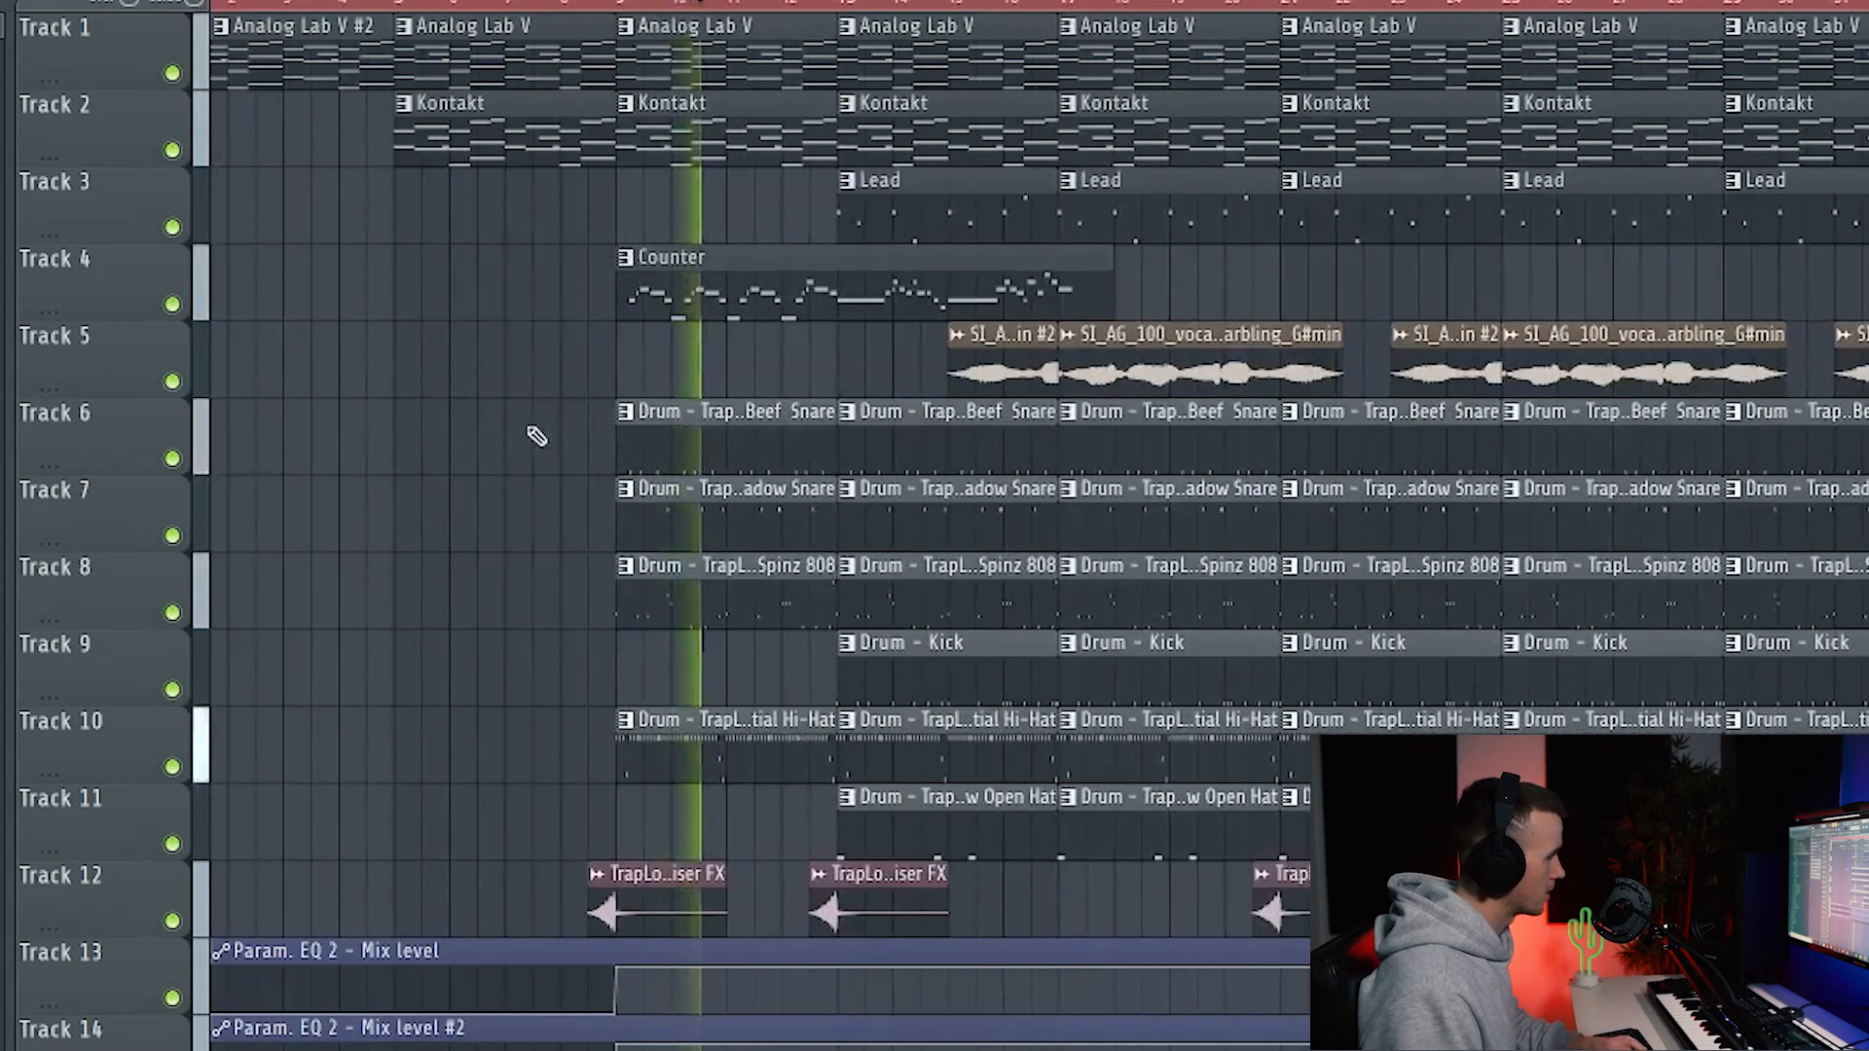
scroll(814, 501, "down", 2)
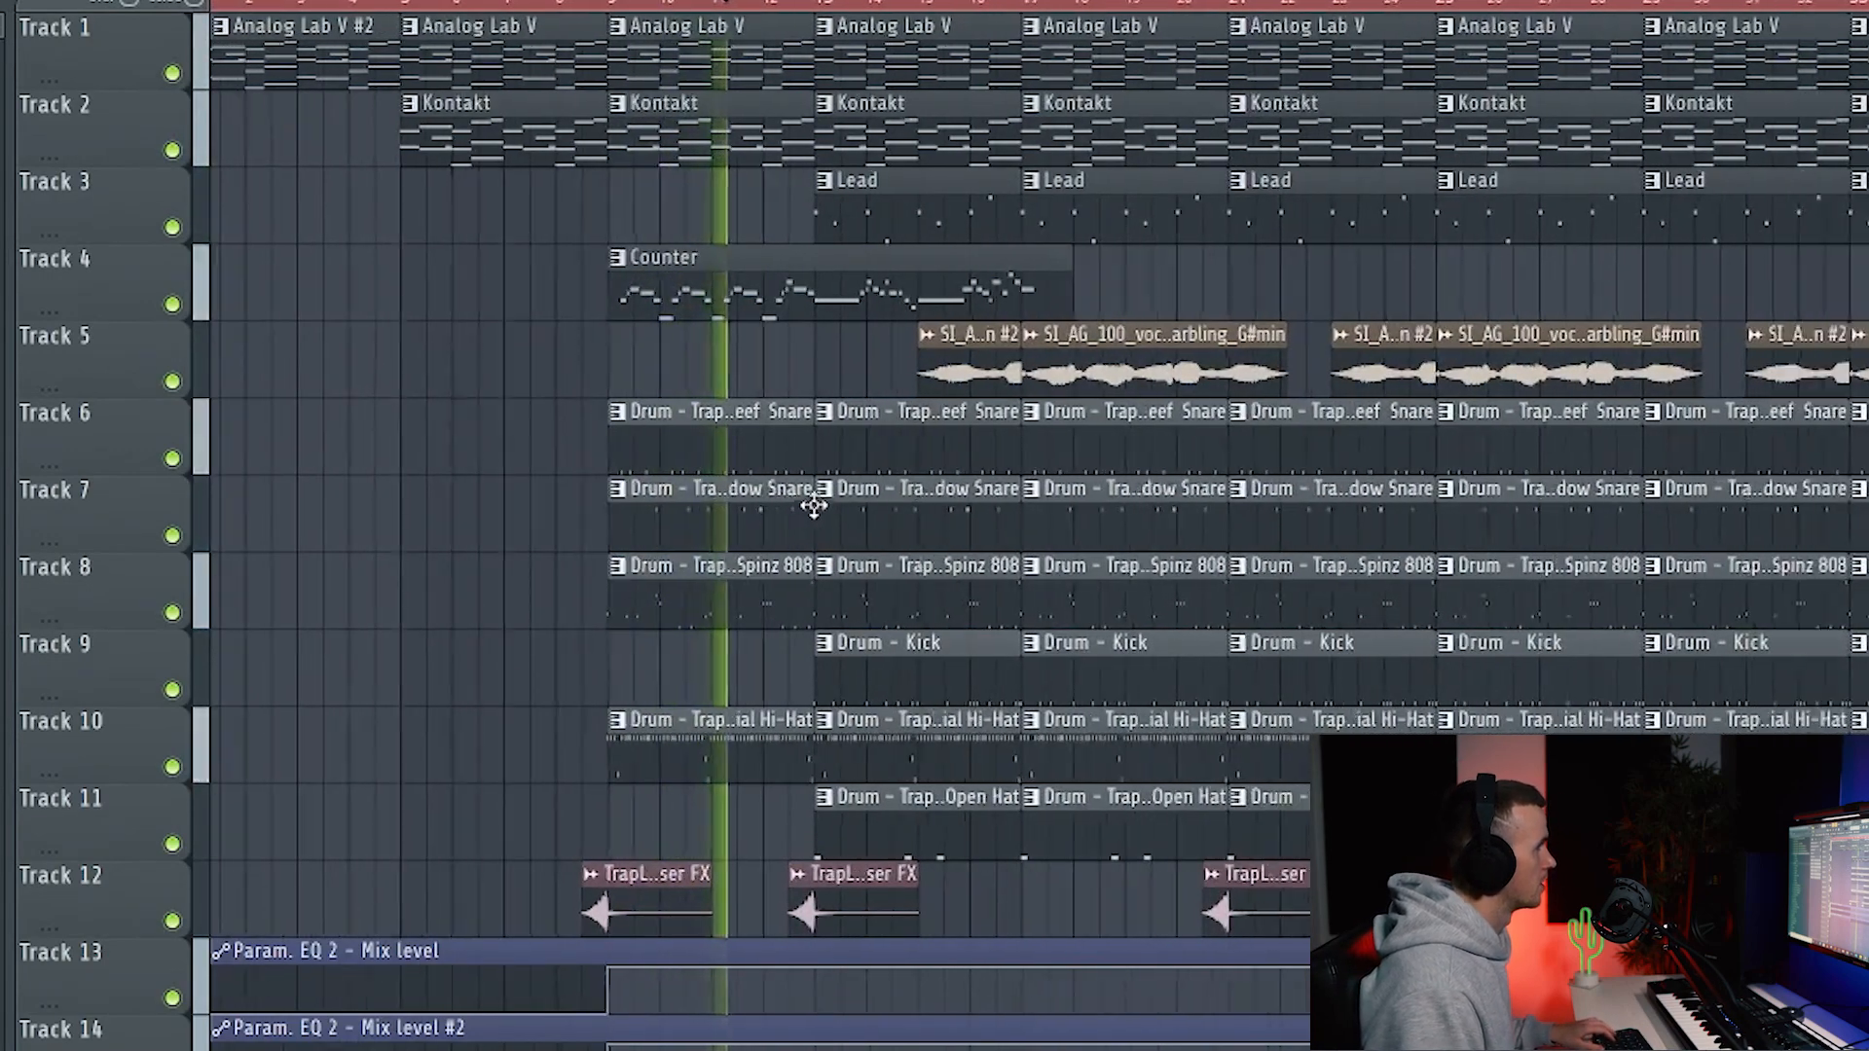
scroll(834, 493, "up", 3)
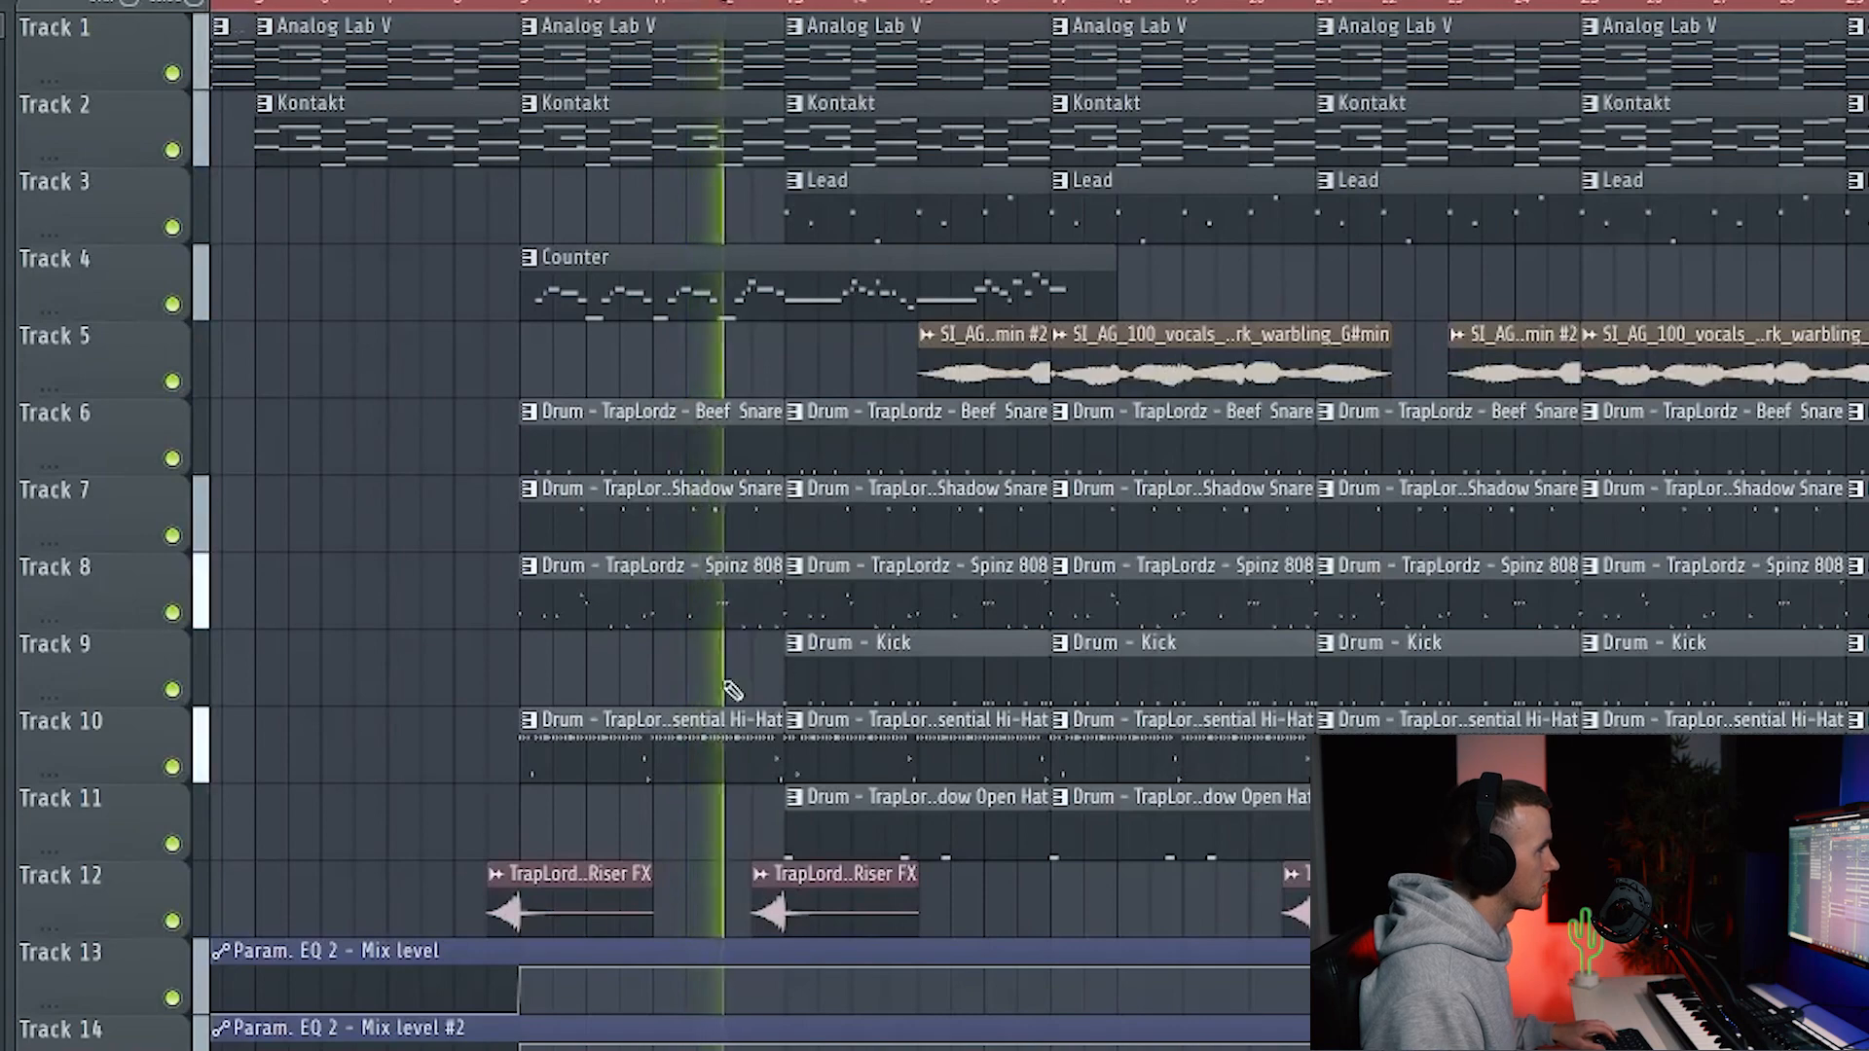
scroll(730, 678, "up", 2)
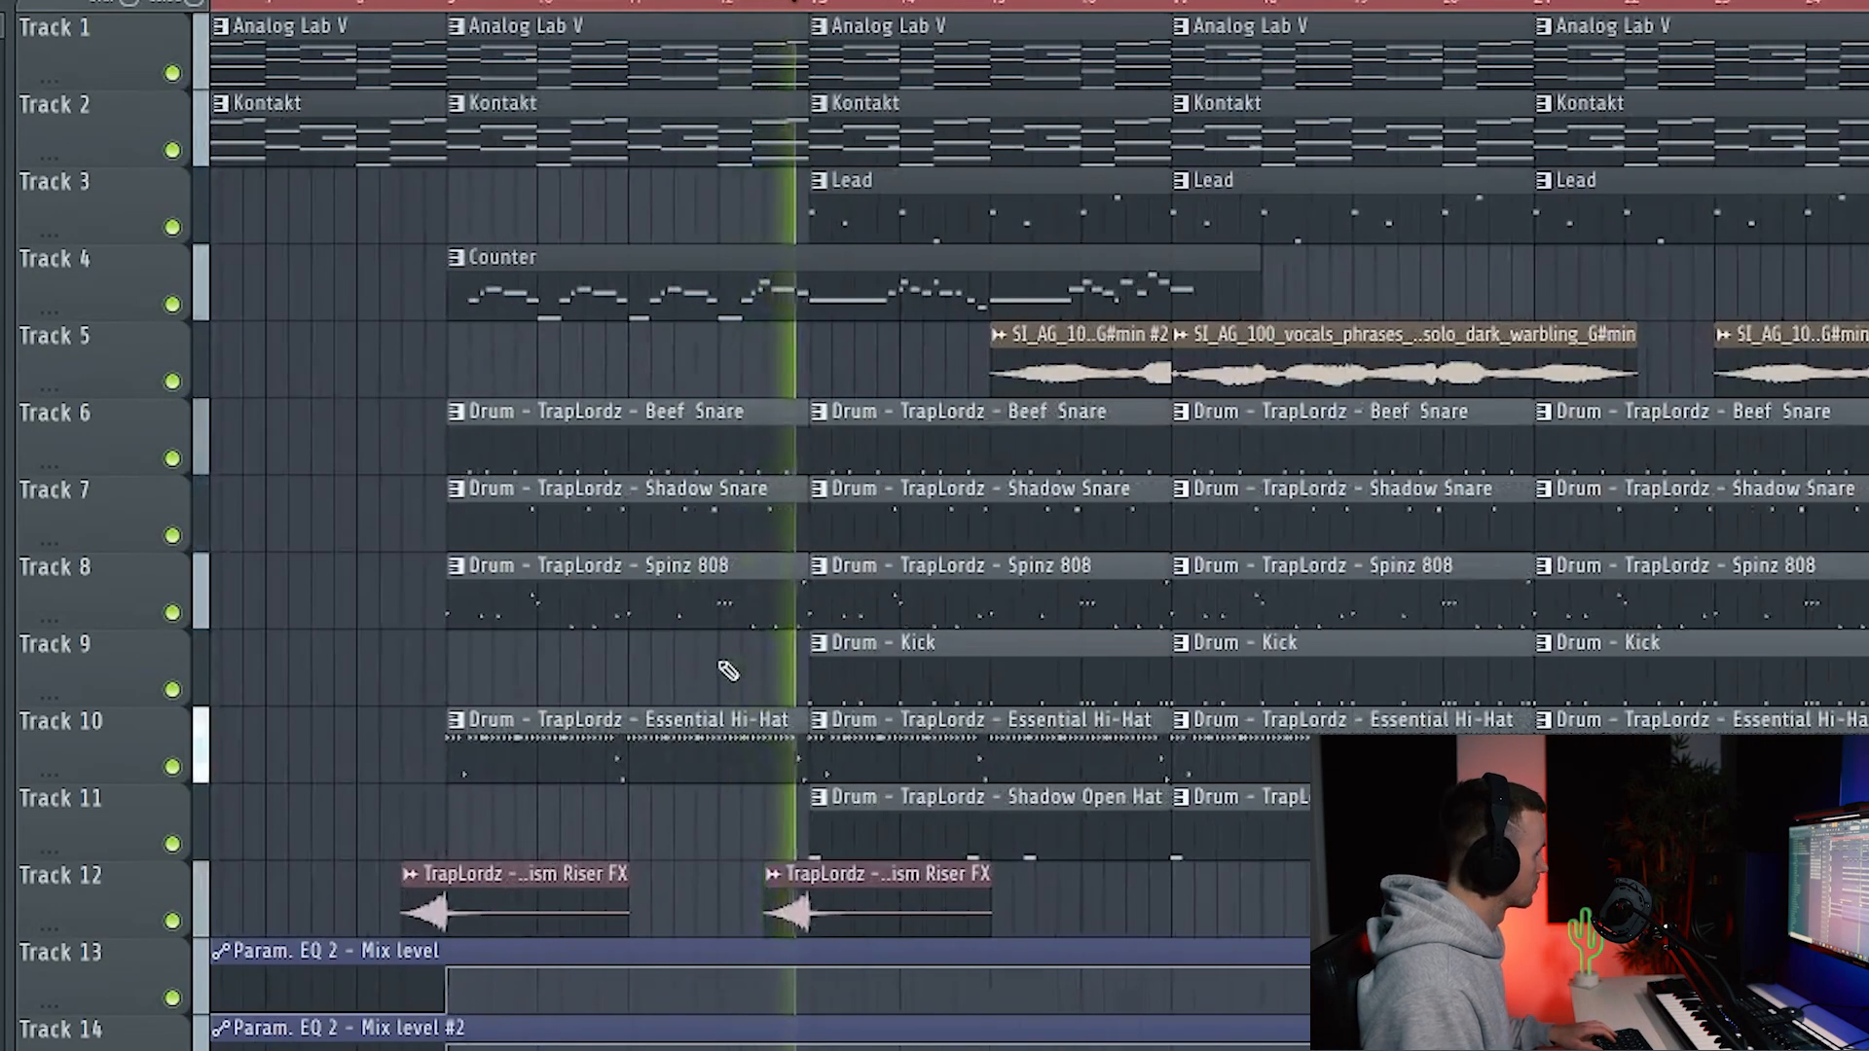
scroll(728, 671, "down", 2)
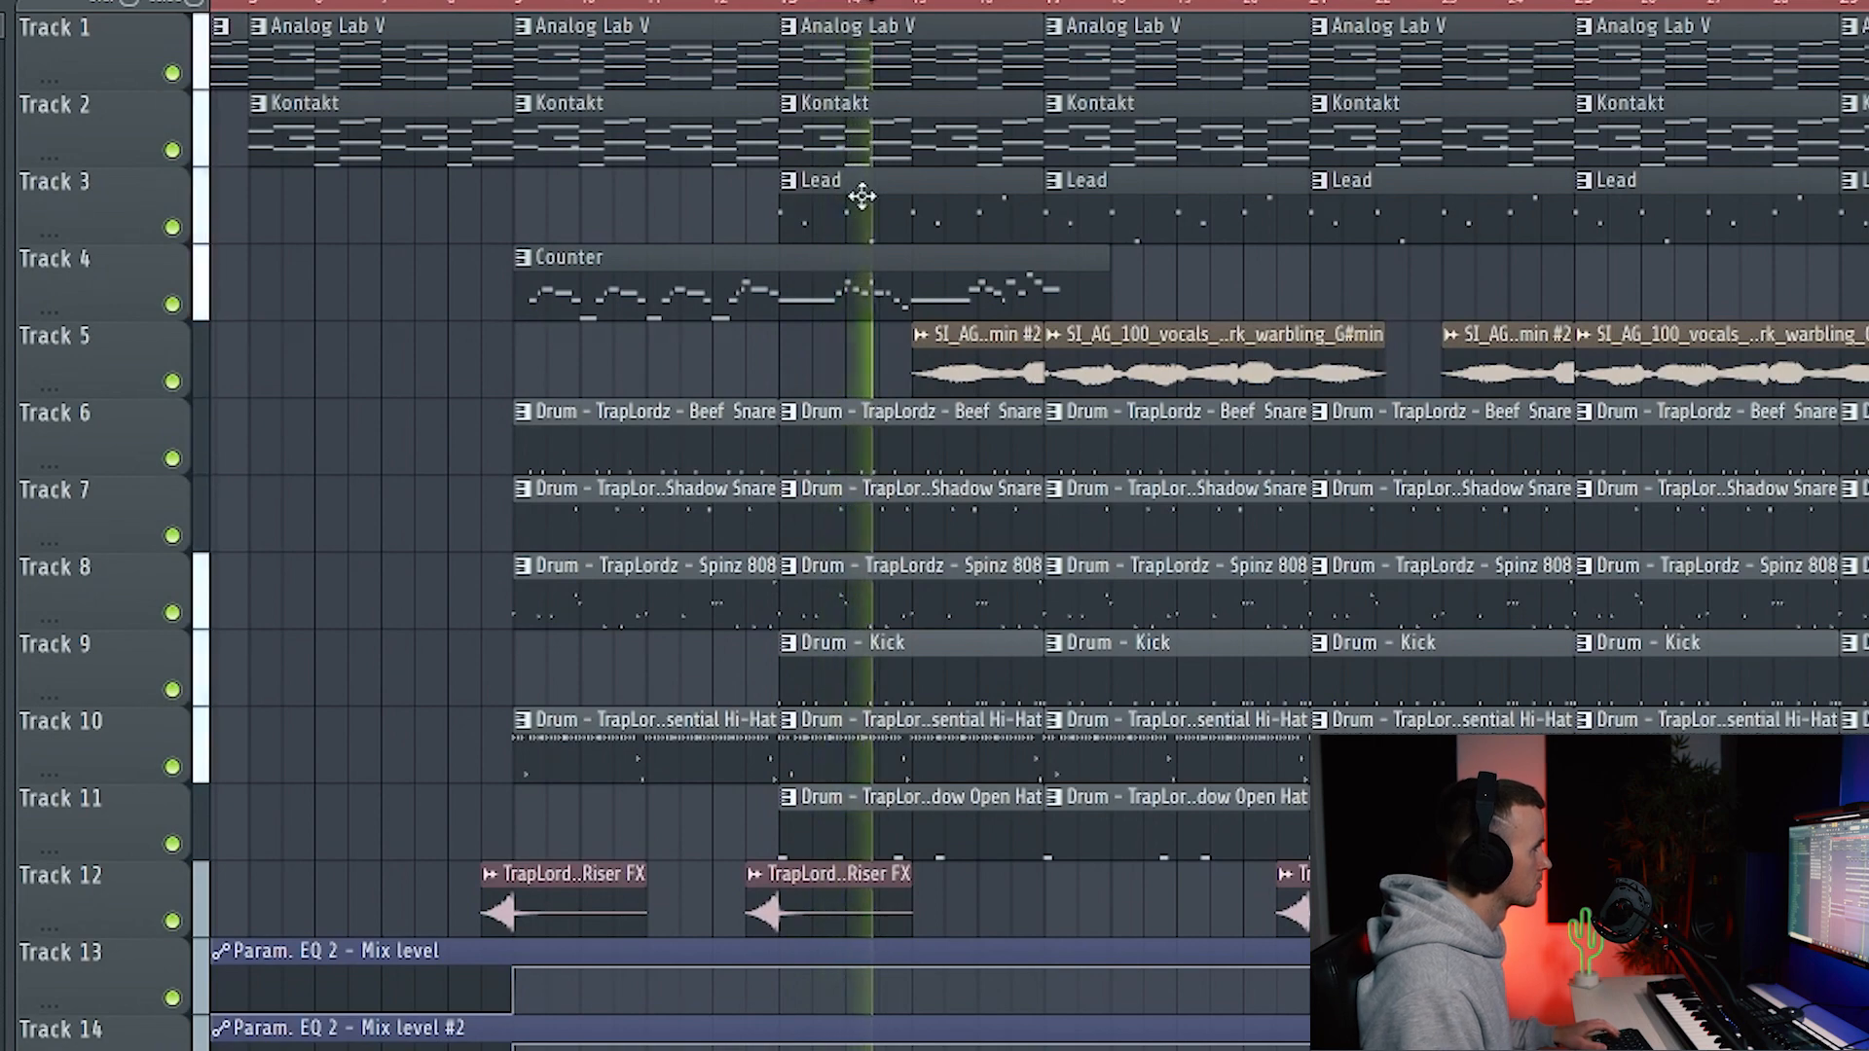
Move the vocal phrase following the drum break to start at bar 21, and place a short rising effect clip leading into it
left_click(608, 227)
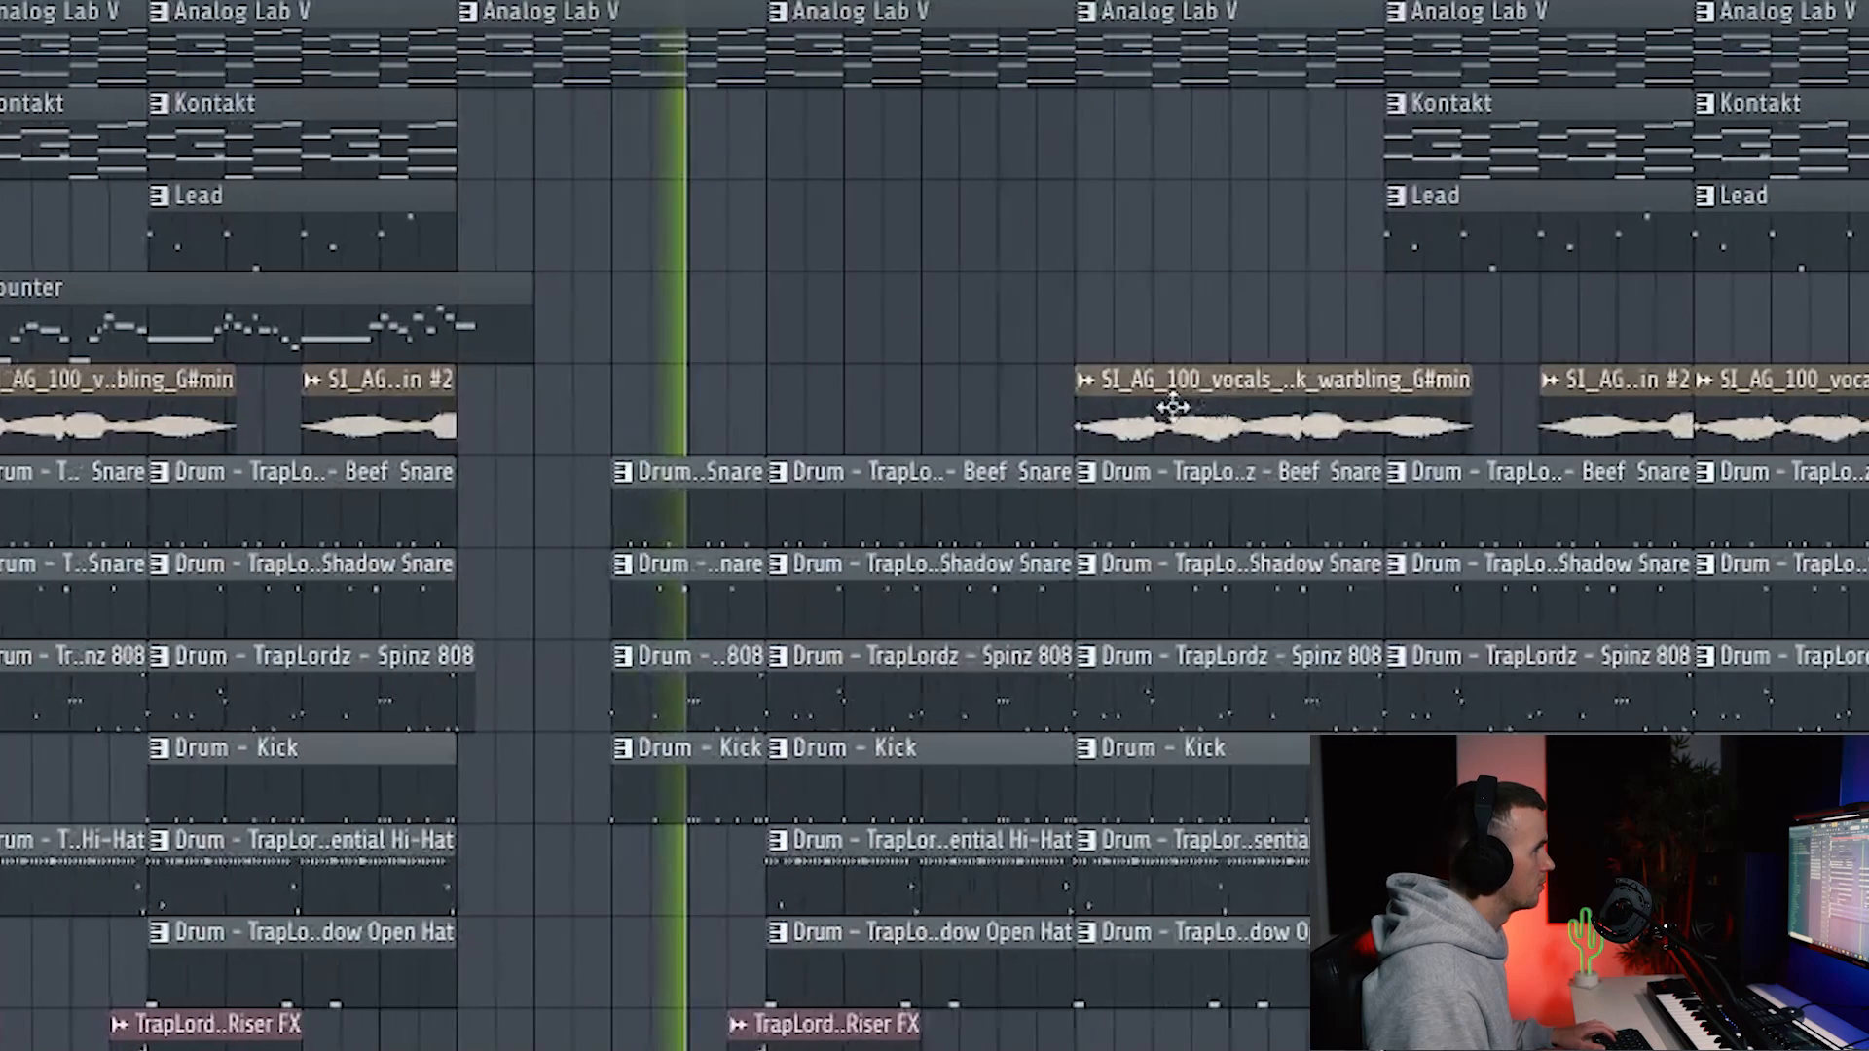
left_click_drag(1168, 405, 911, 396)
scroll(909, 396, "down", 3)
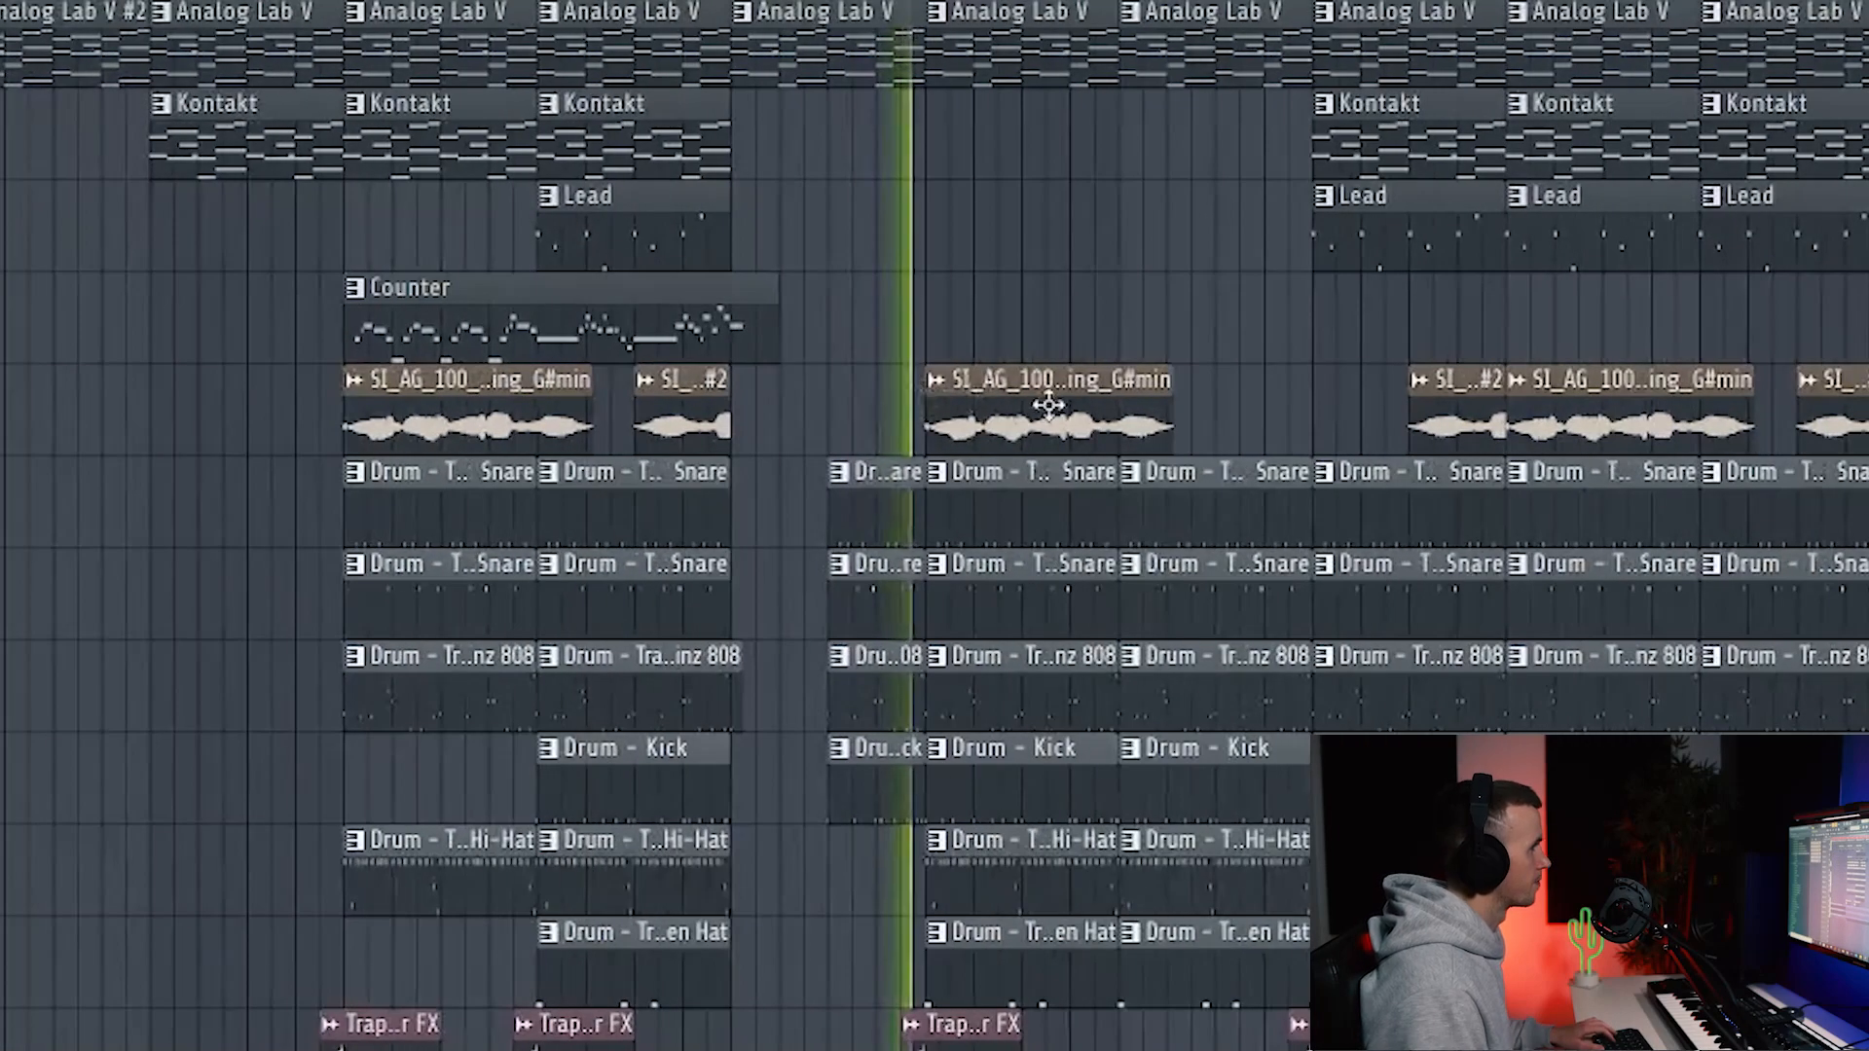
scroll(1022, 1022, "up", 3)
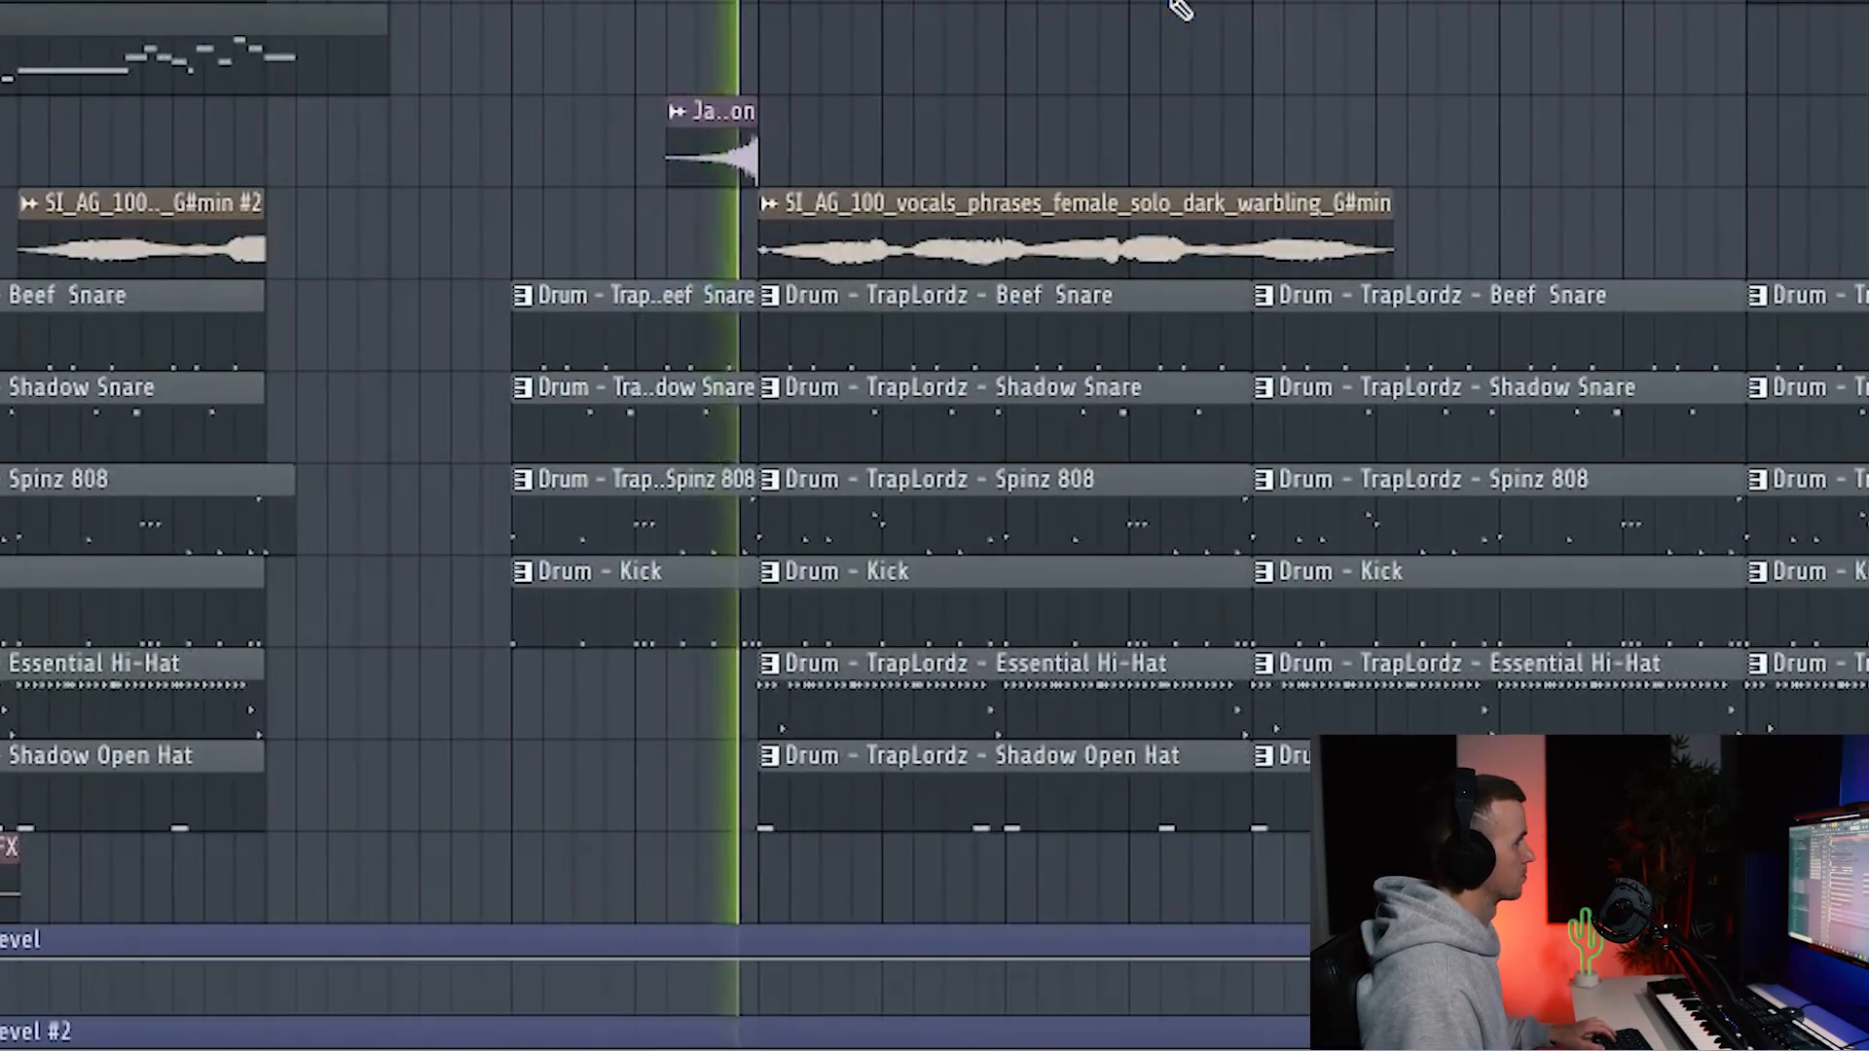
scroll(1171, 3, "down", 2)
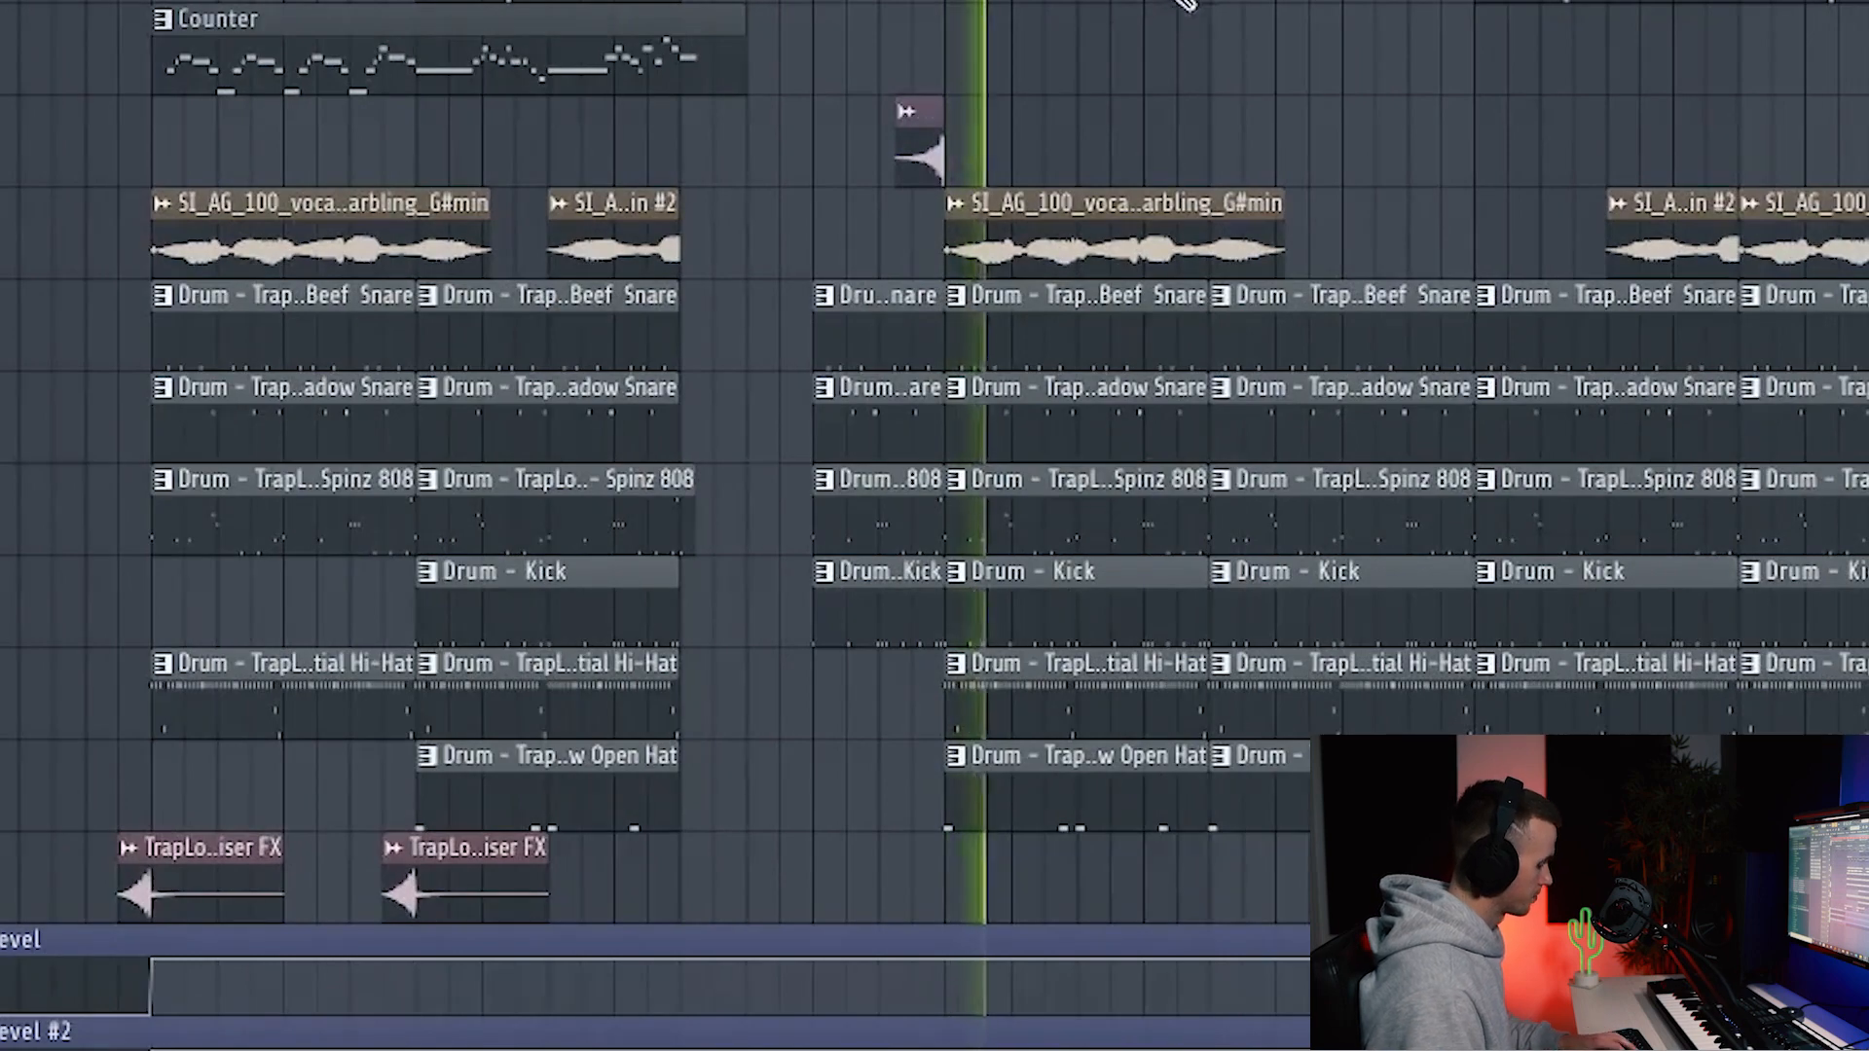
Delete the riser effect near bar 29 and place another short rising effect clip leading into bar 29
scroll(1295, 170, "down", 2)
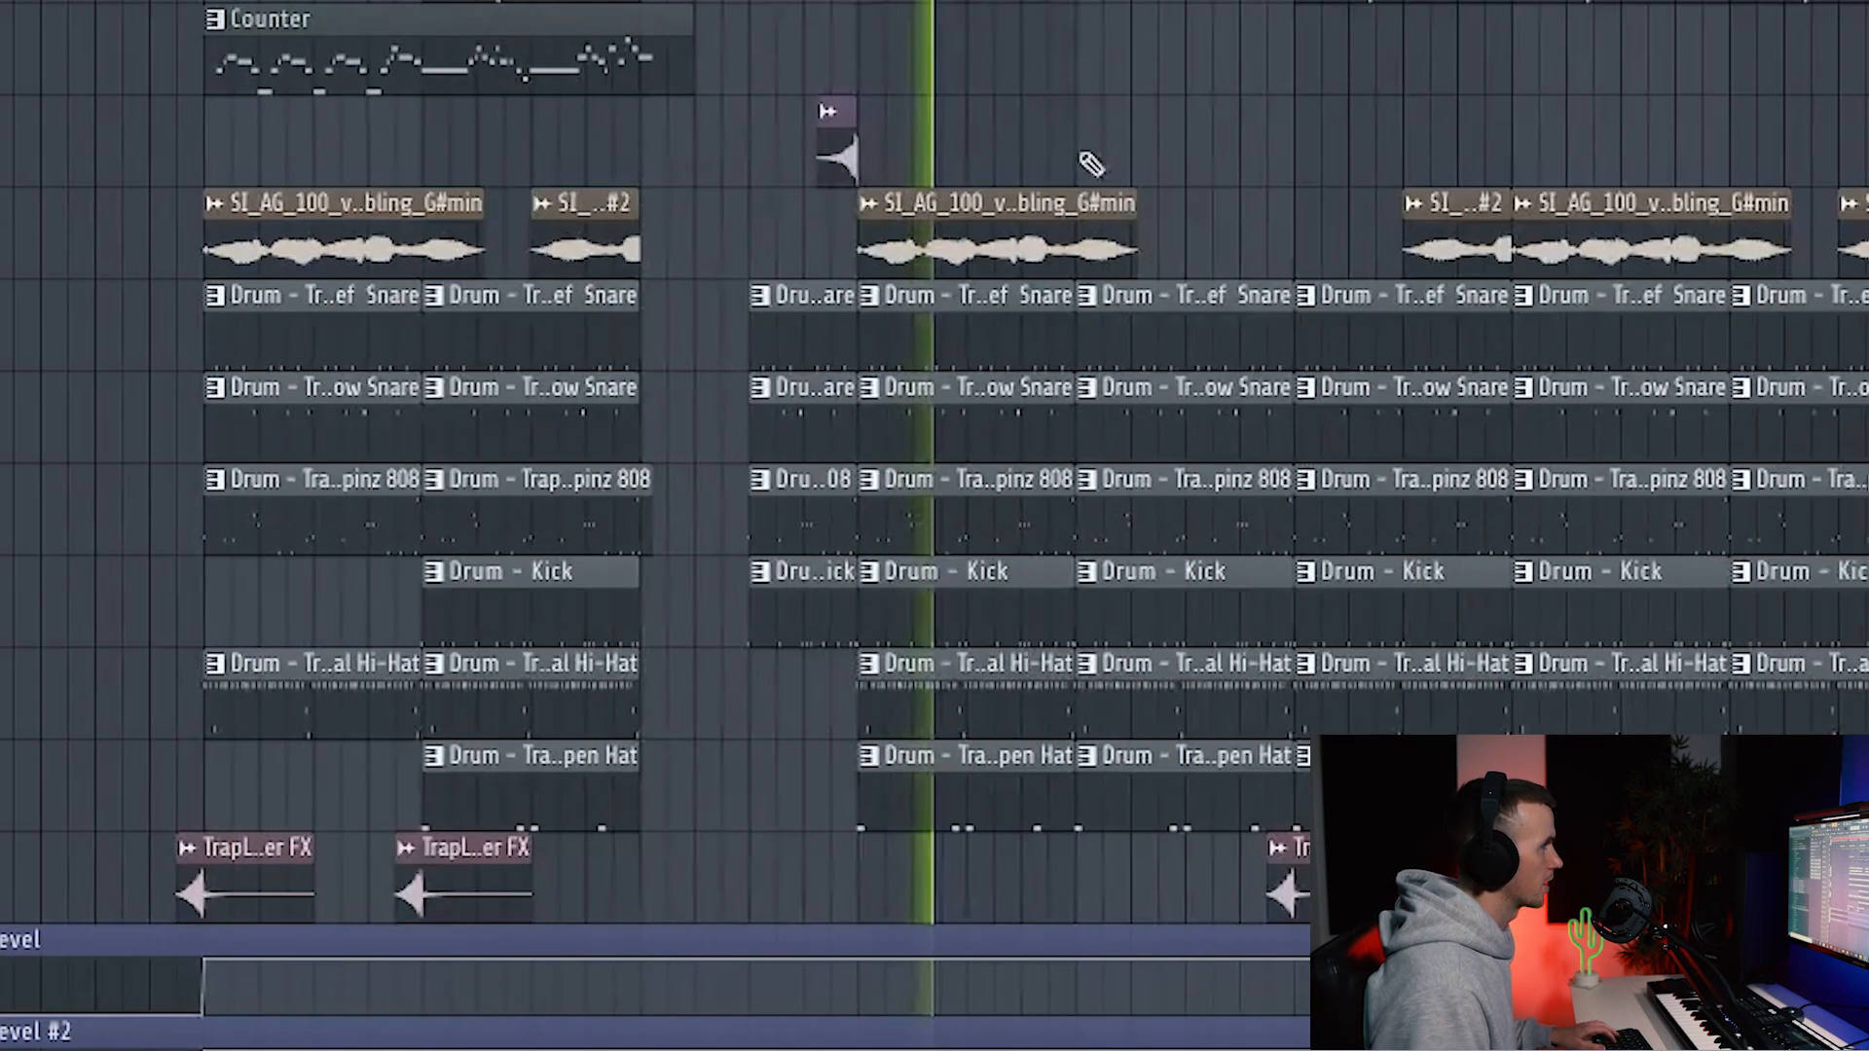
scroll(1295, 124, "up", 2)
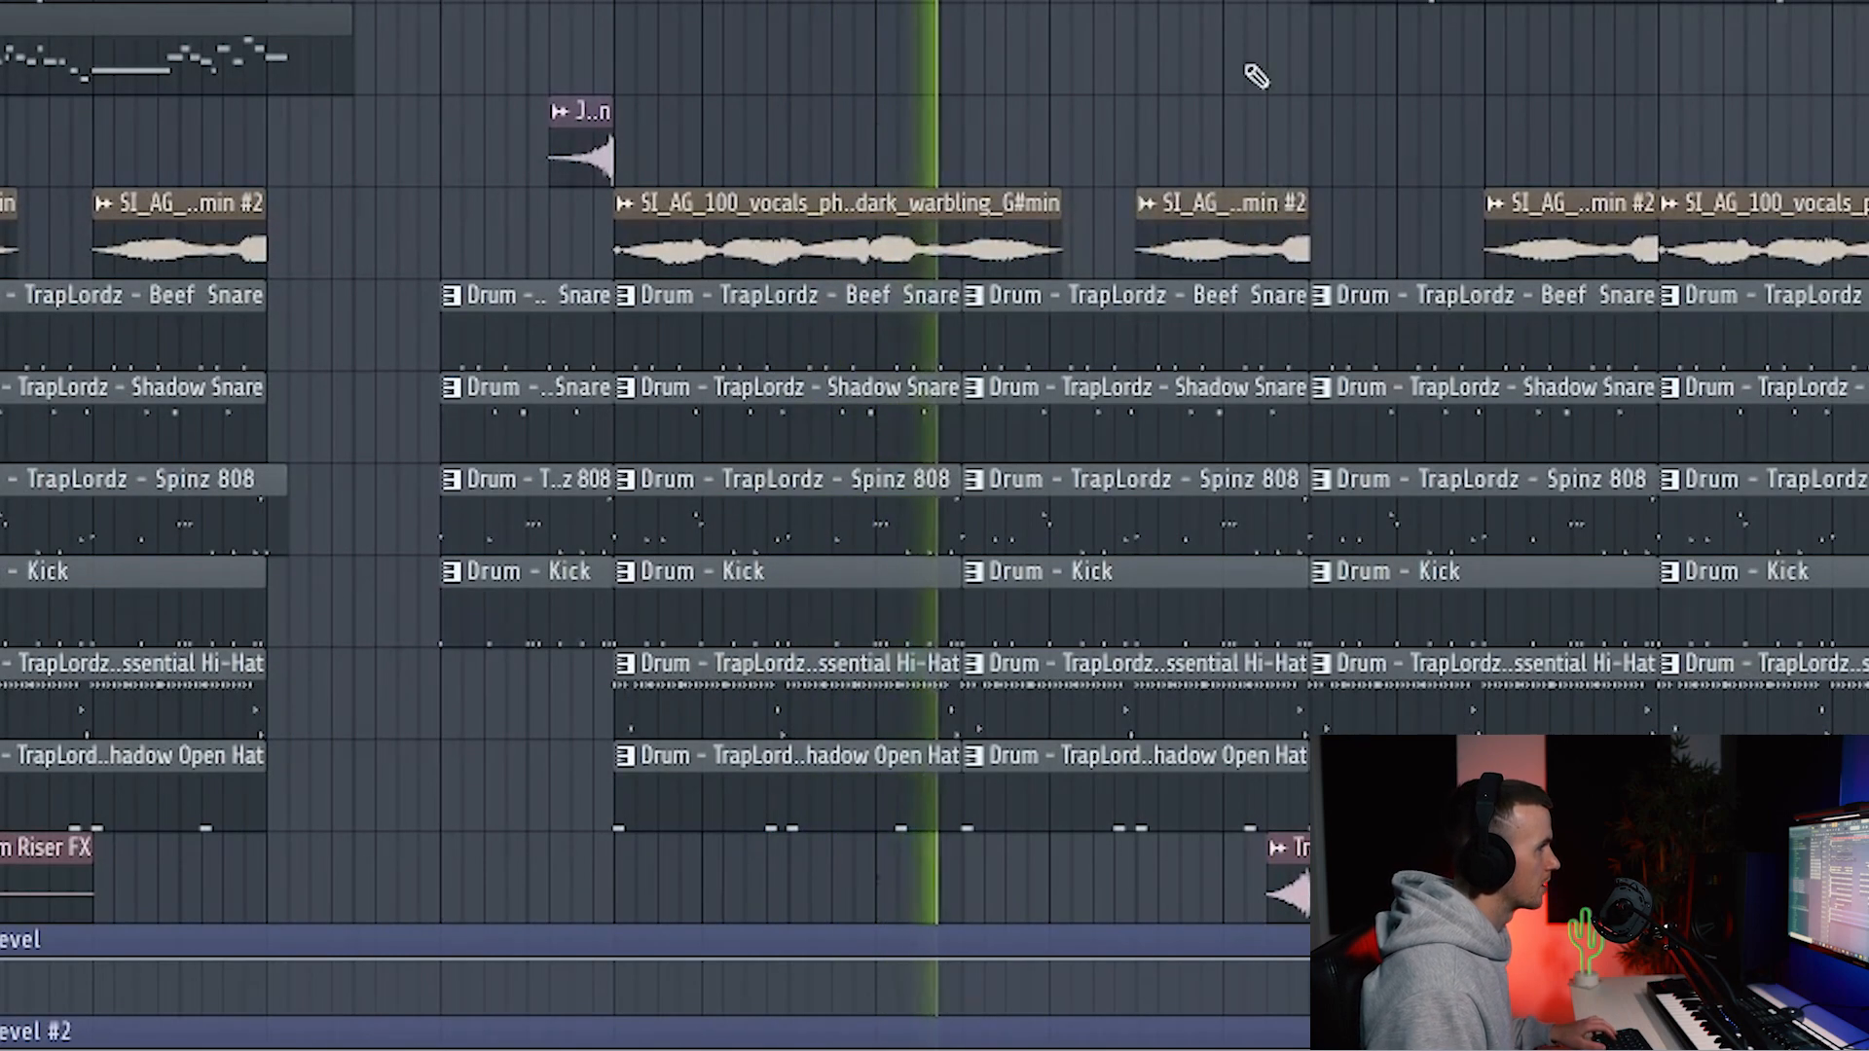
scroll(1252, 75, "down", 3)
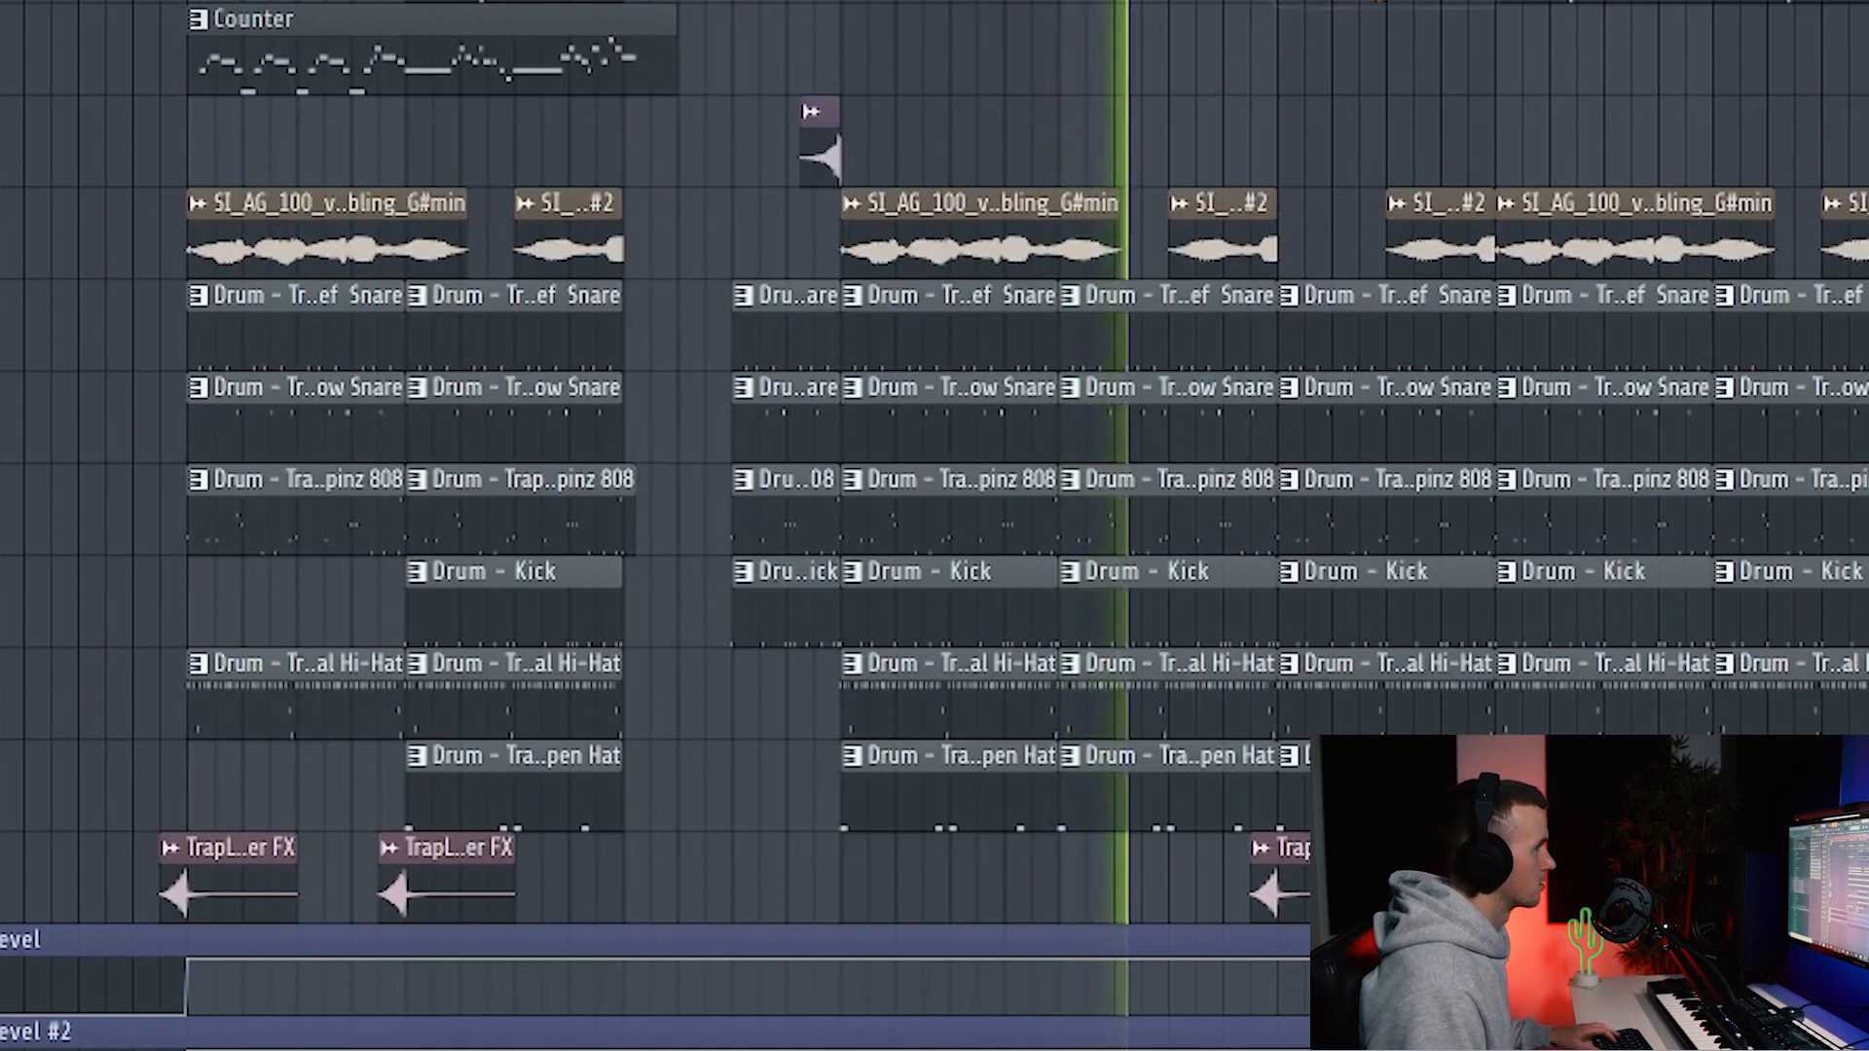
scroll(1365, 326, "up", 2)
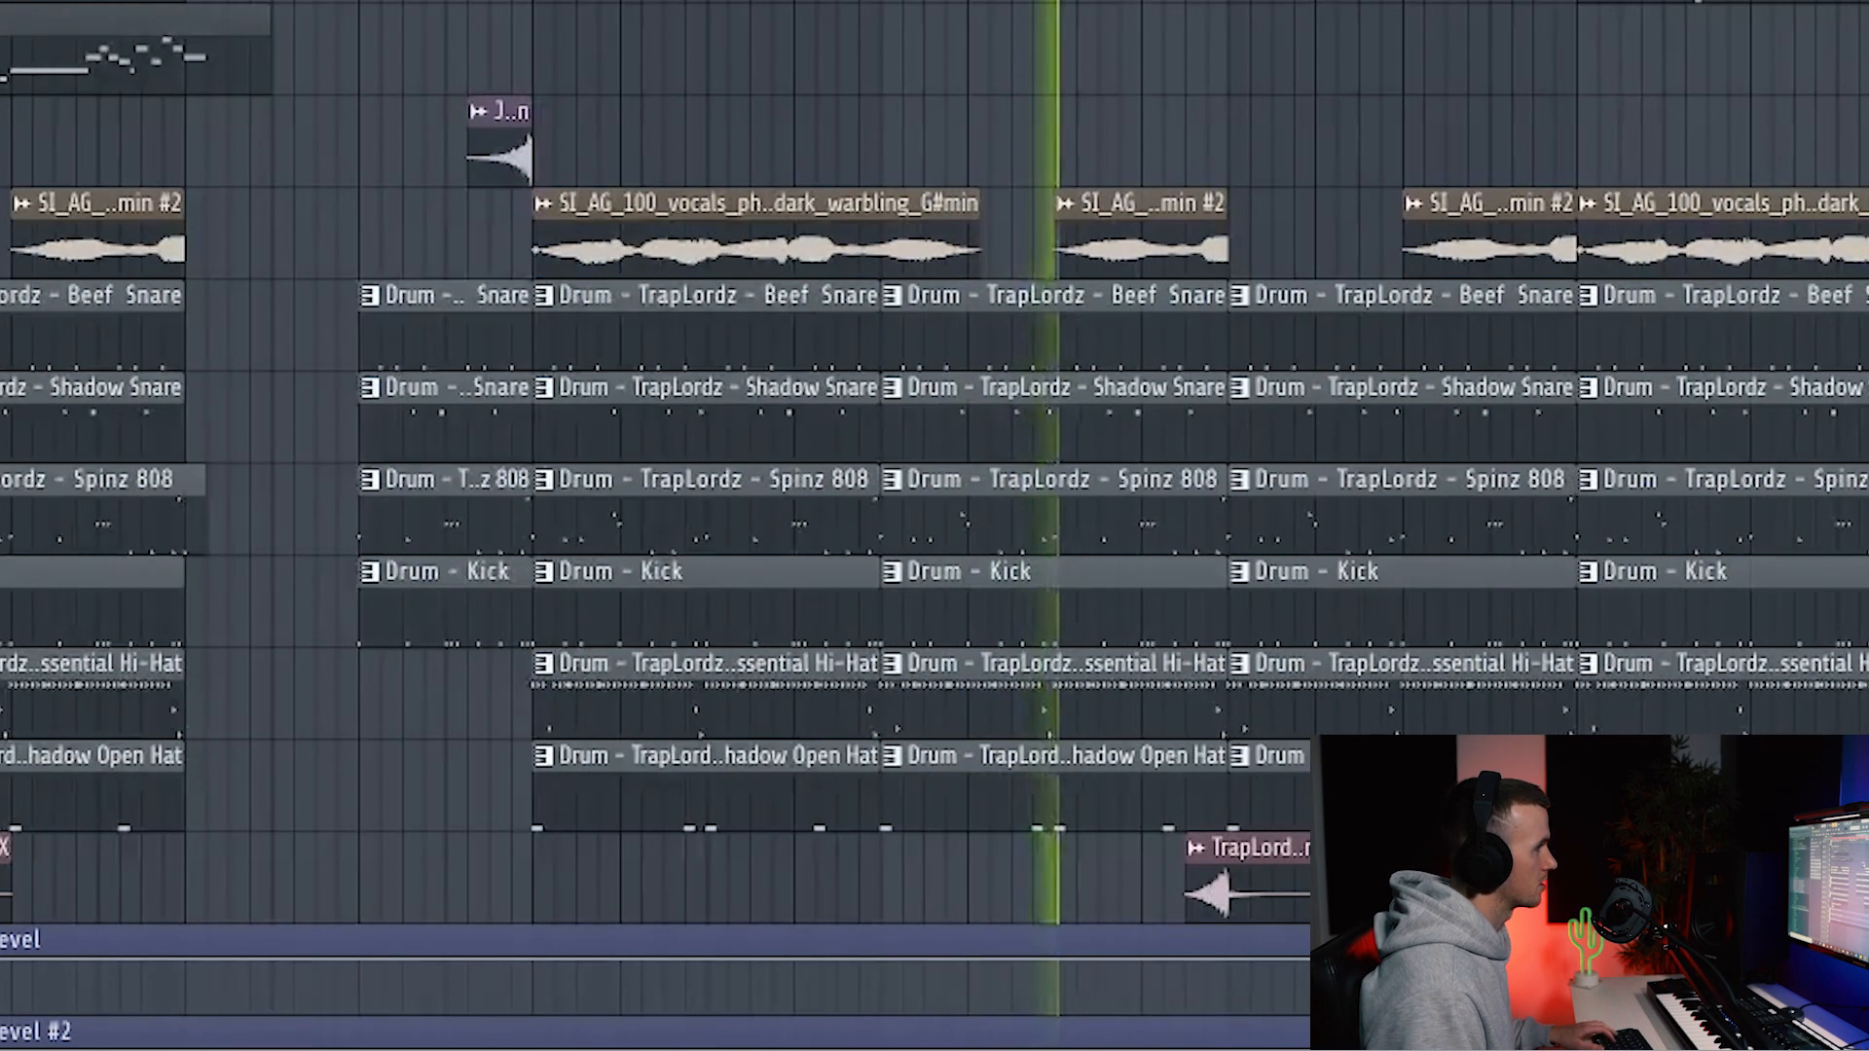
right_click(1280, 876)
left_click(493, 146)
left_click(1127, 154)
left_click_drag(1127, 154, 1193, 153)
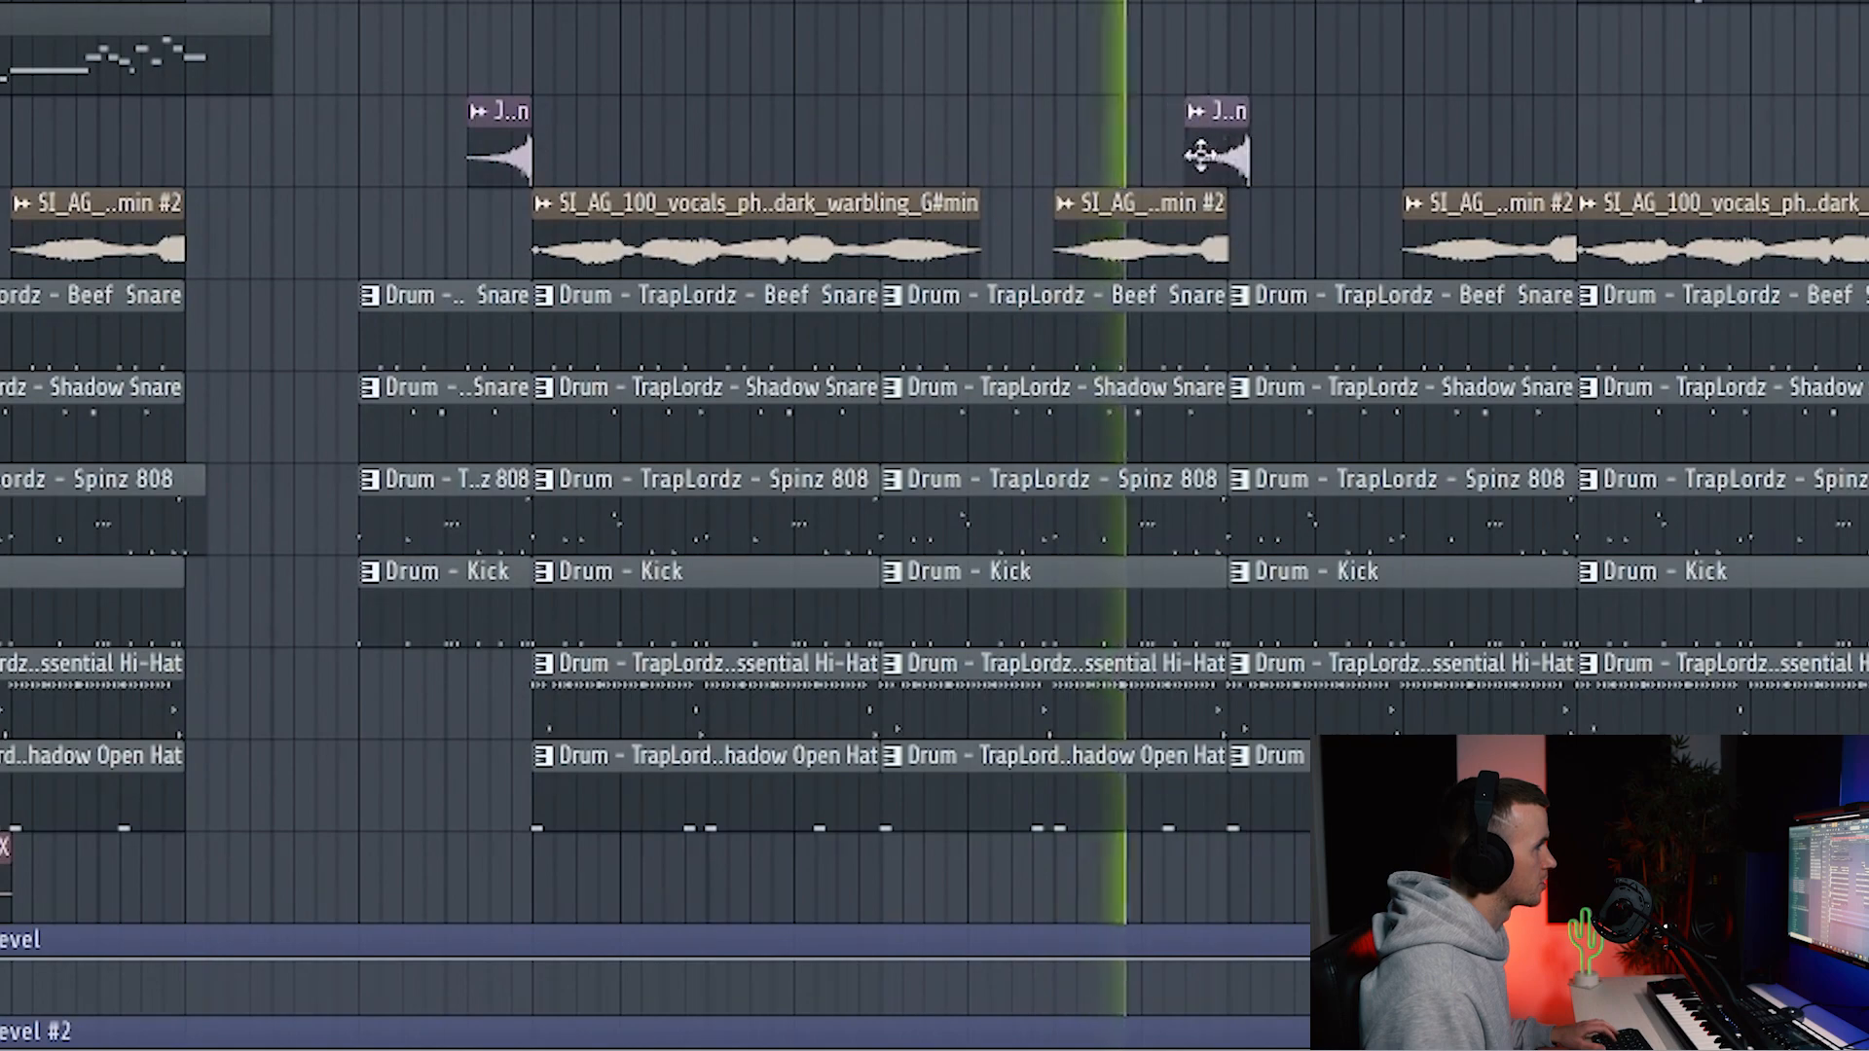
Delete the snare, Shadow Snare, Spinz 808, kick, hi-hat and open hat clips from bars 29 to 32
scroll(1423, 47, "down", 2)
scroll(1423, 47, "down", 1)
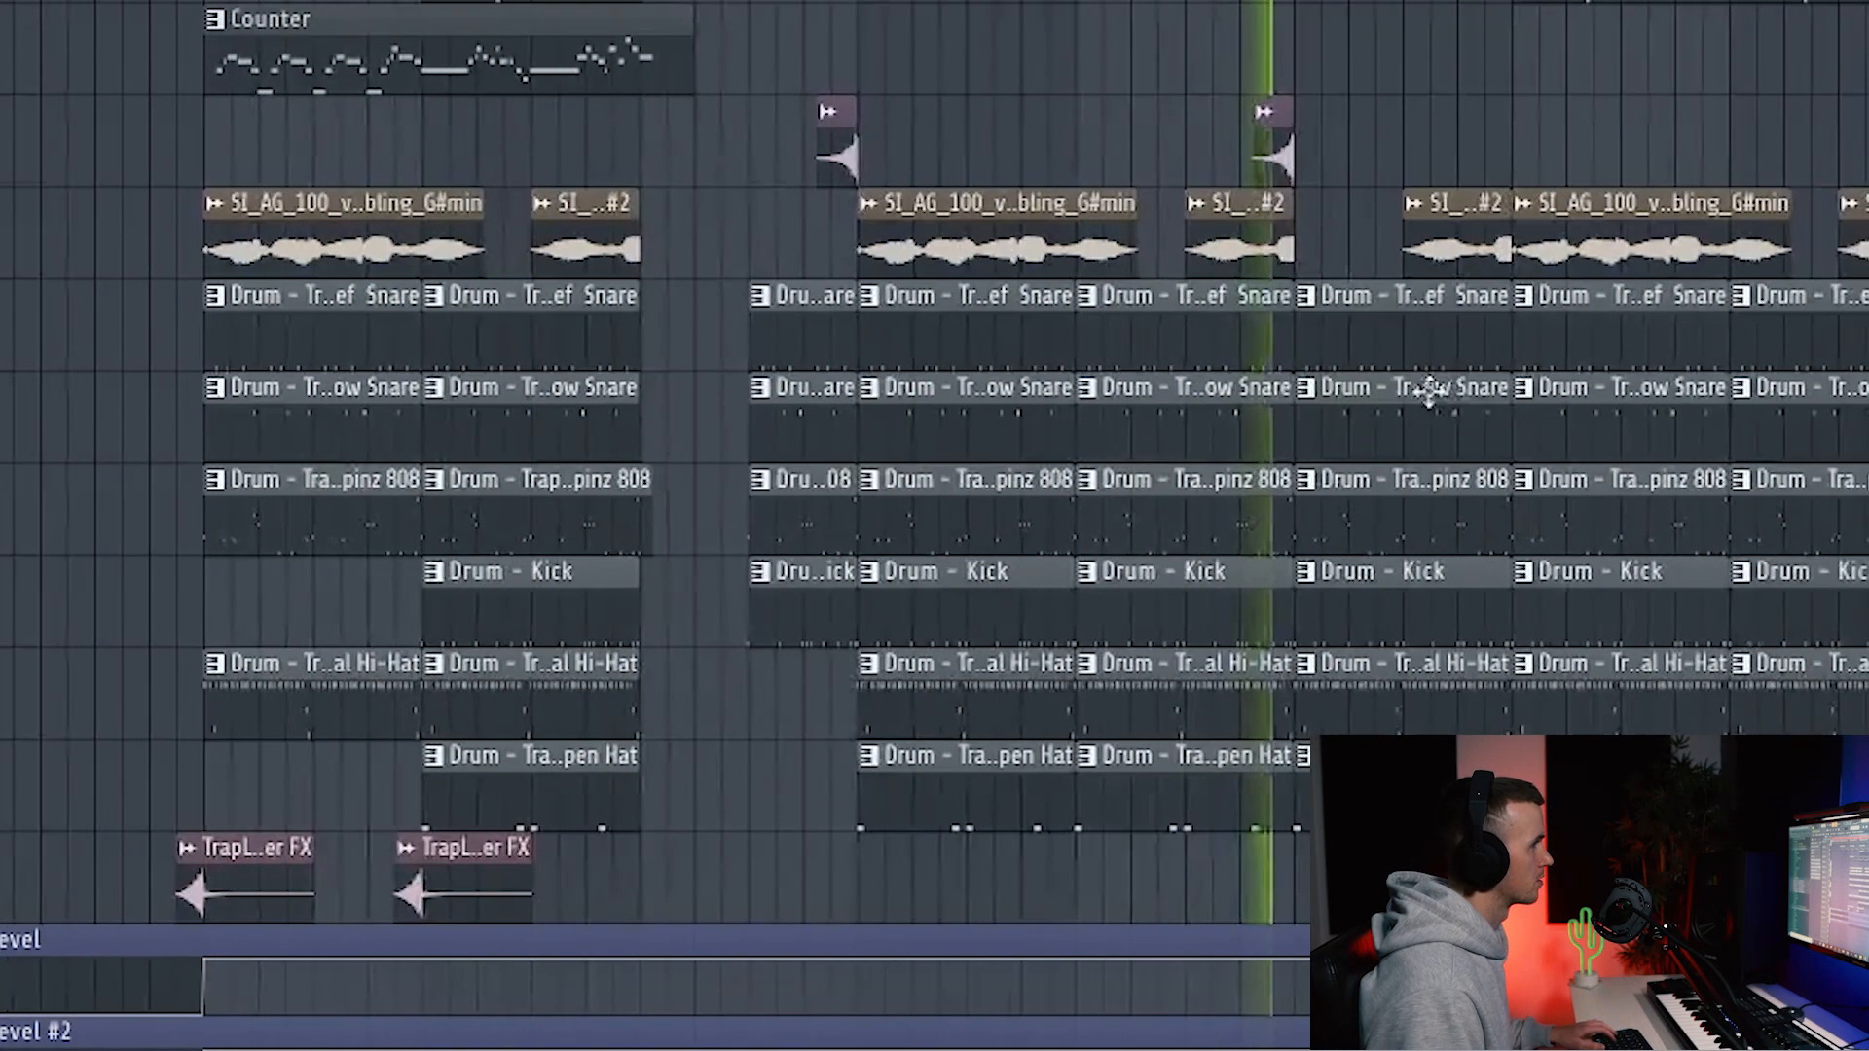
right_click(1424, 326)
right_click(1425, 419)
right_click(1424, 511)
right_click(1423, 594)
right_click(1423, 686)
right_click(1423, 773)
In the Reese Bass piano roll, shorten the G#5 note at bar 2 and draw a following note extending to bar 3
scroll(1363, 565, "up", 2)
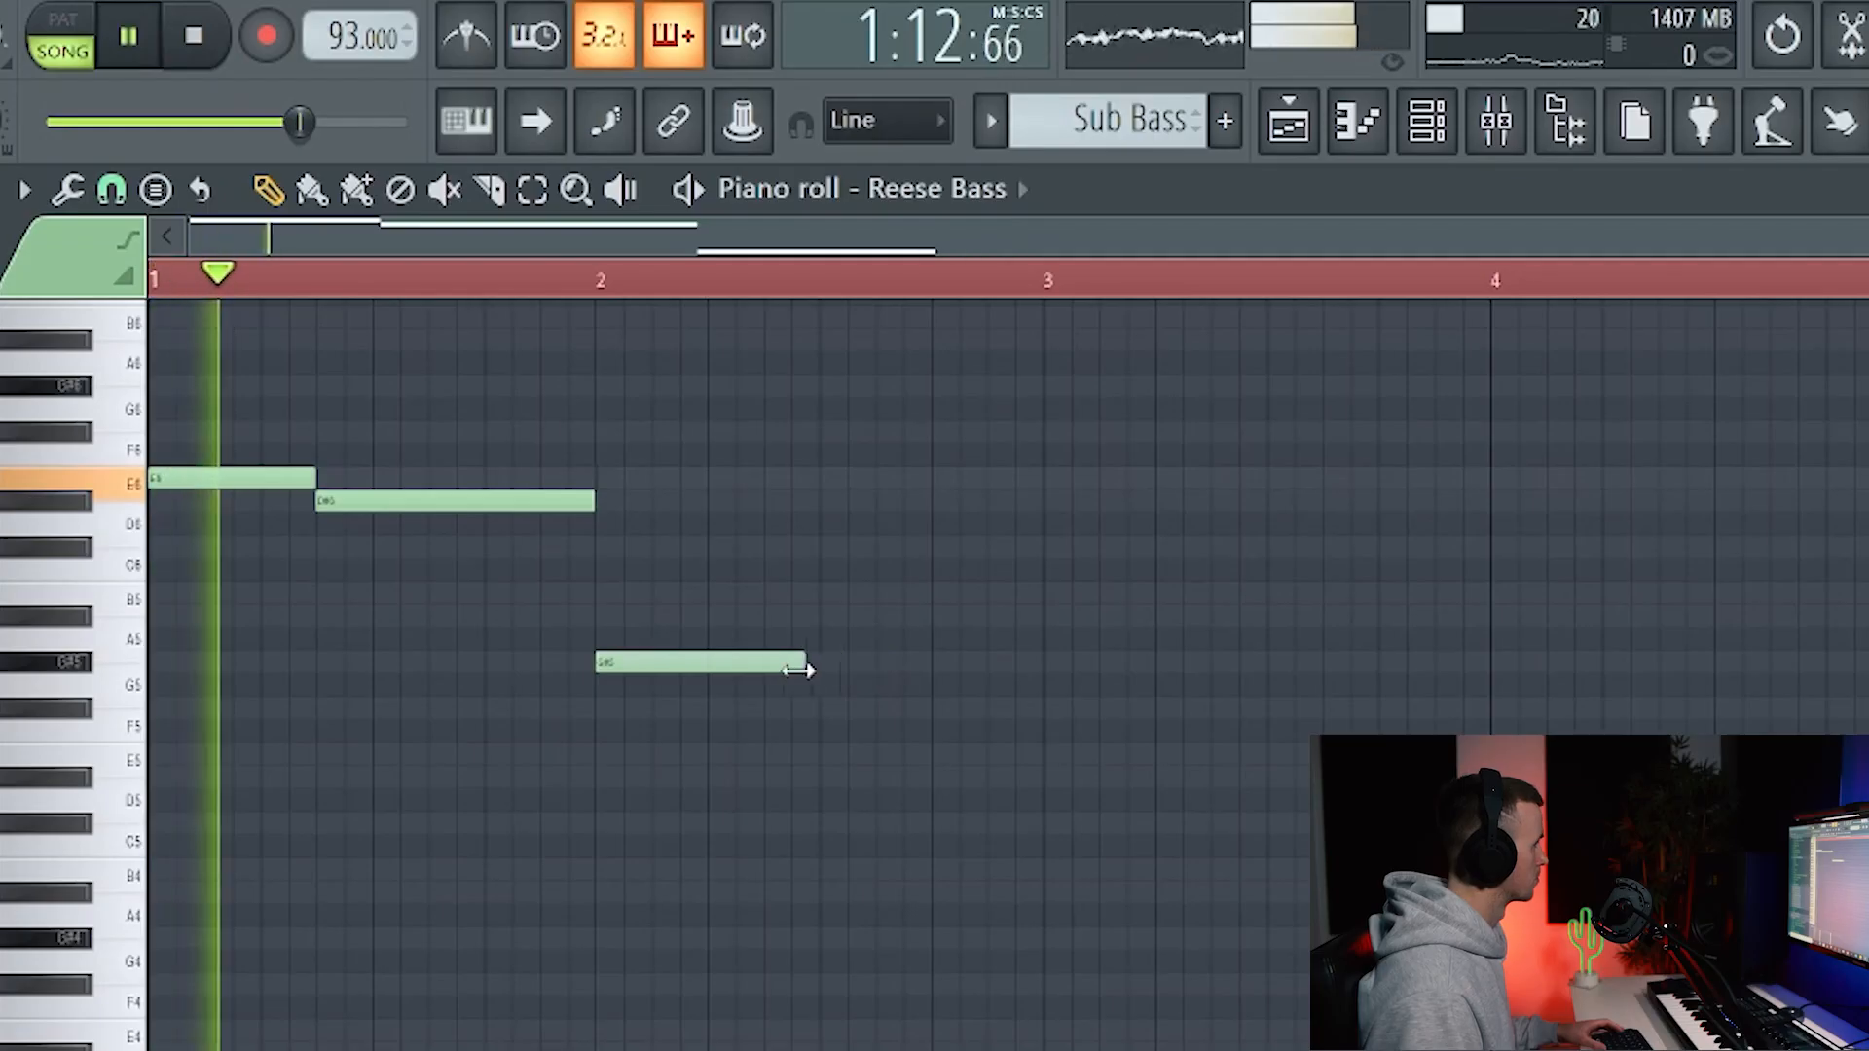
left_click_drag(805, 667, 764, 669)
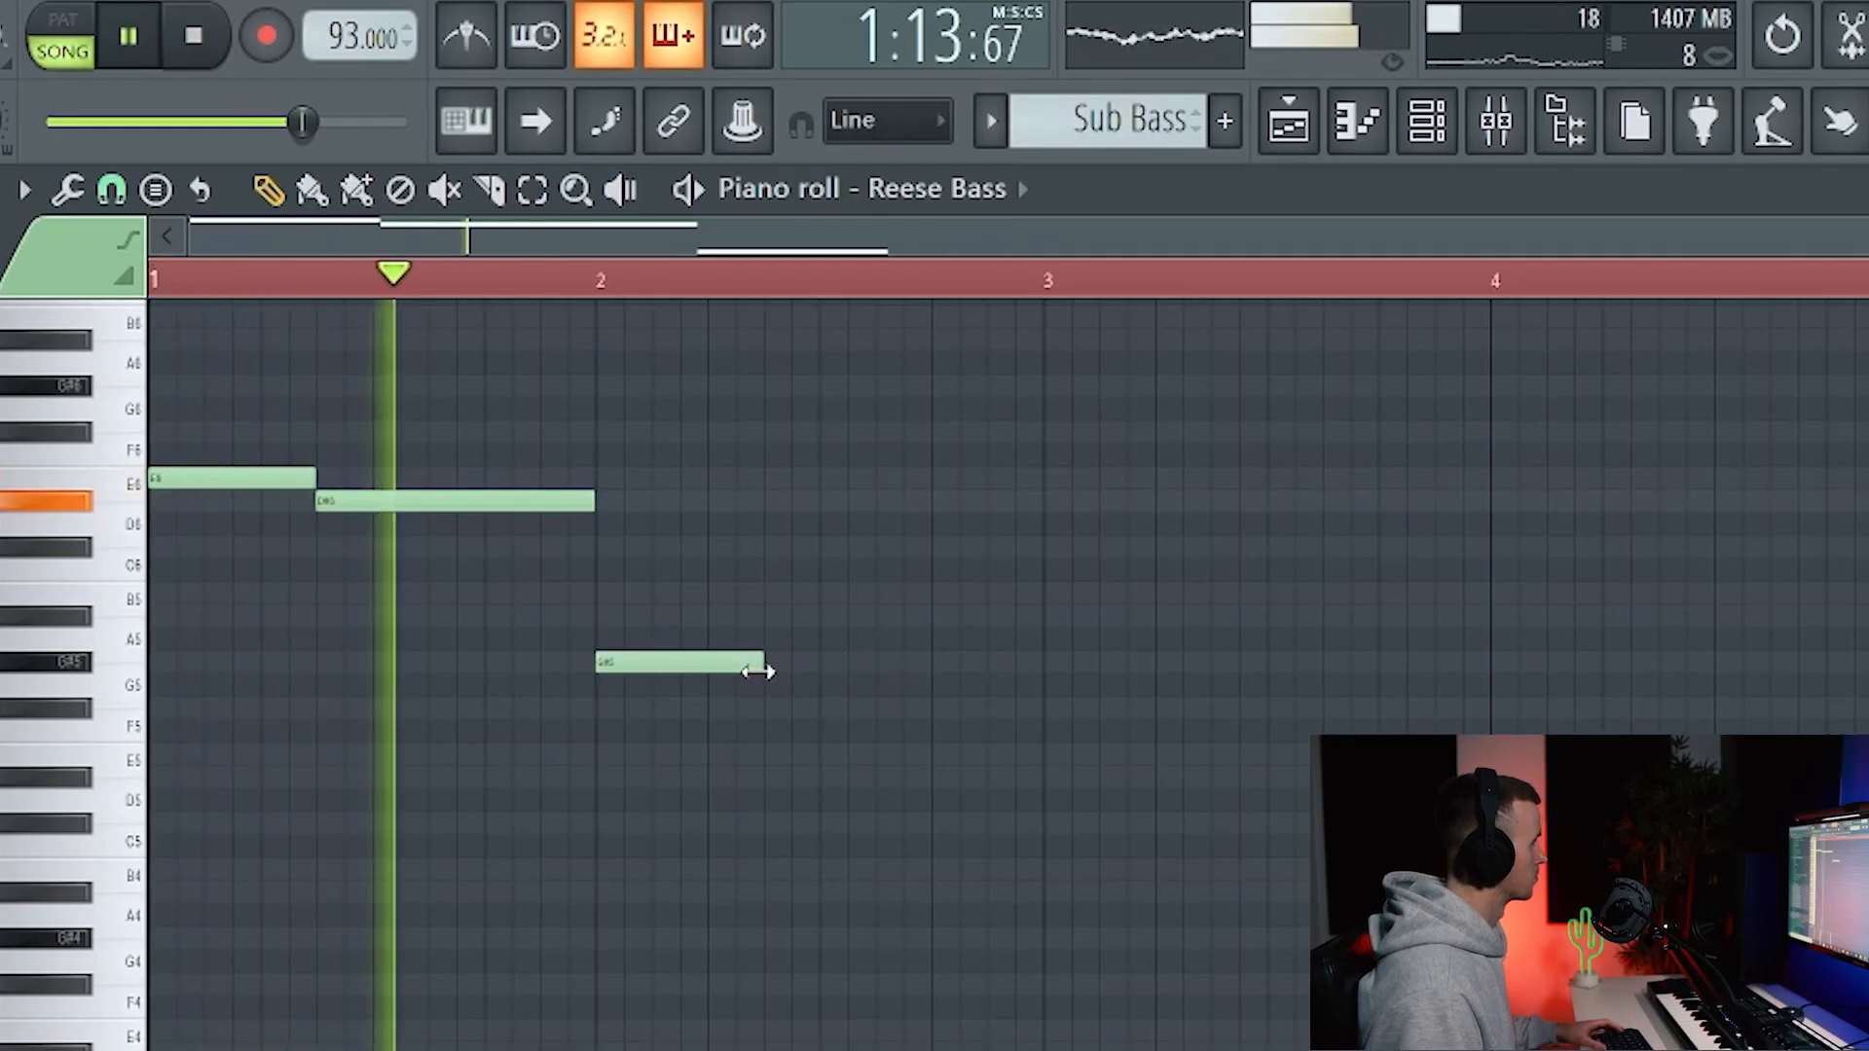
left_click(862, 615)
left_click_drag(861, 613, 1038, 593)
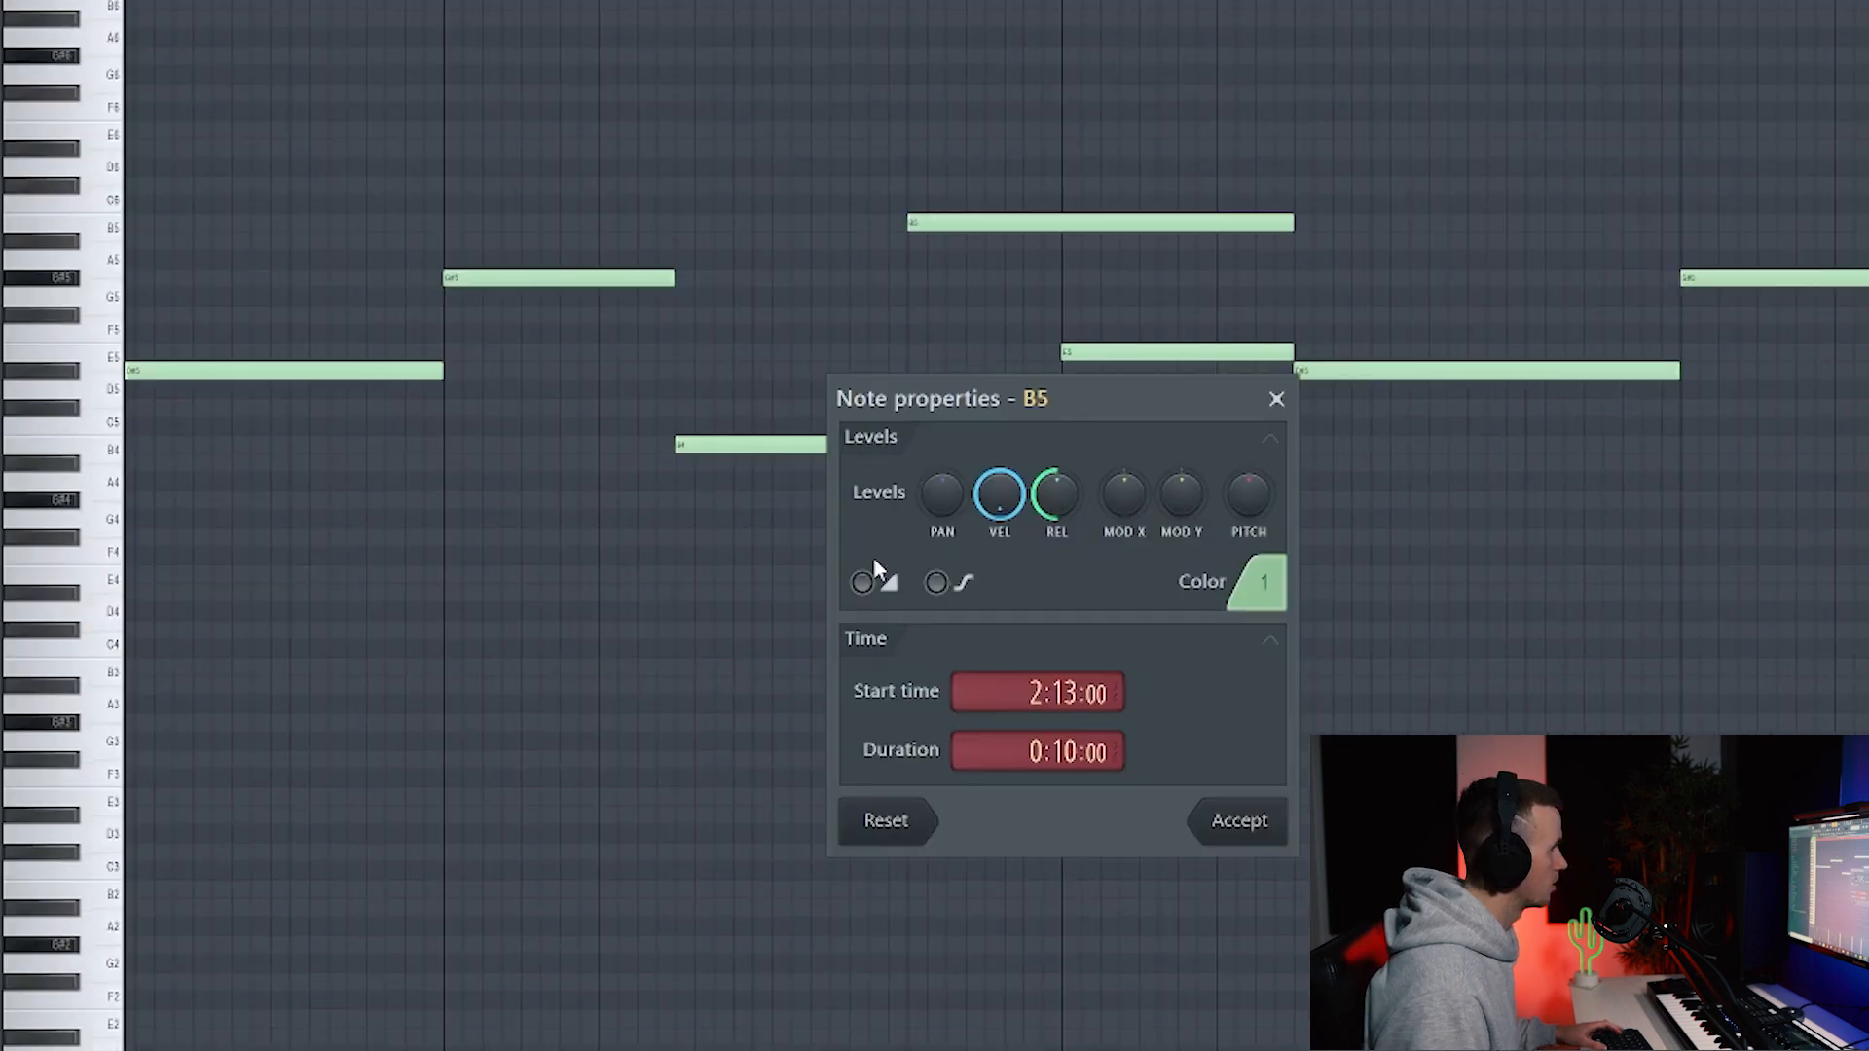
Make the overlapping B5 note at 2:13 a slide note, shorten it to one step and audition the bass line
left_click(1265, 823)
left_click_drag(1294, 223, 949, 223)
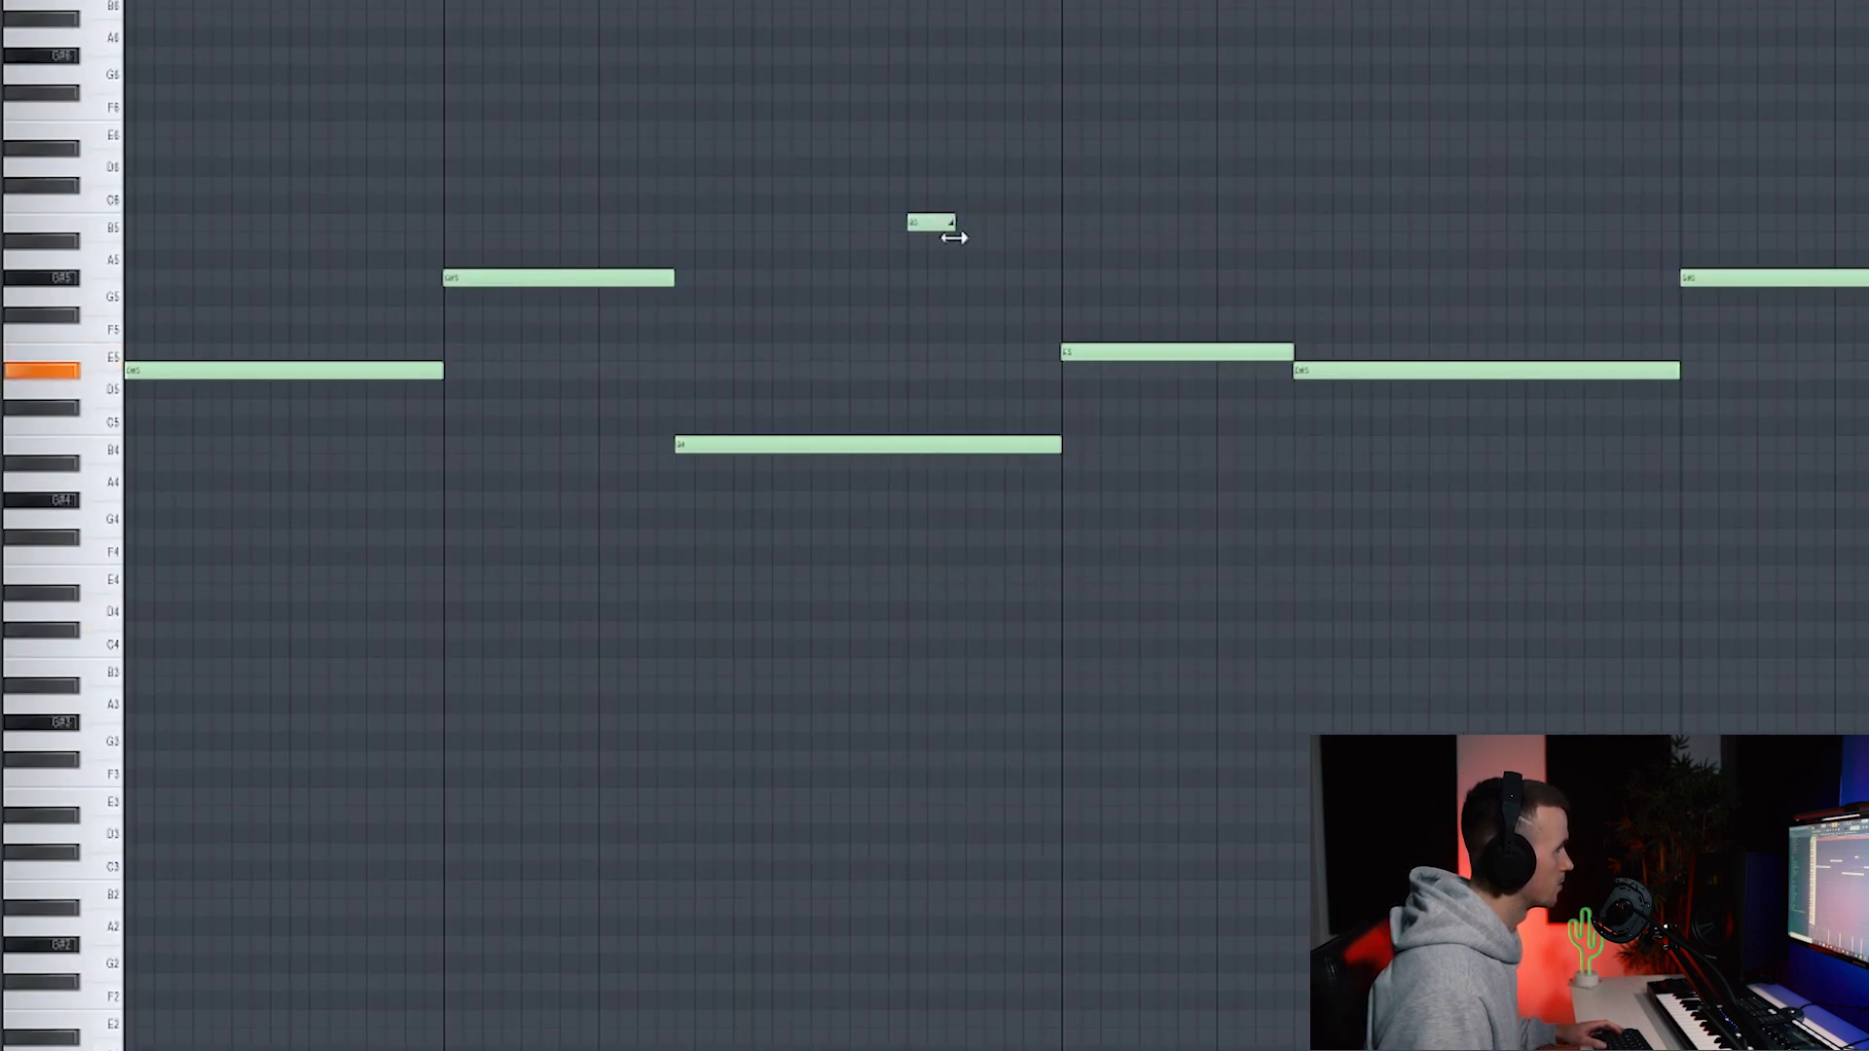
key("space")
scroll(705, 225, "up", 2)
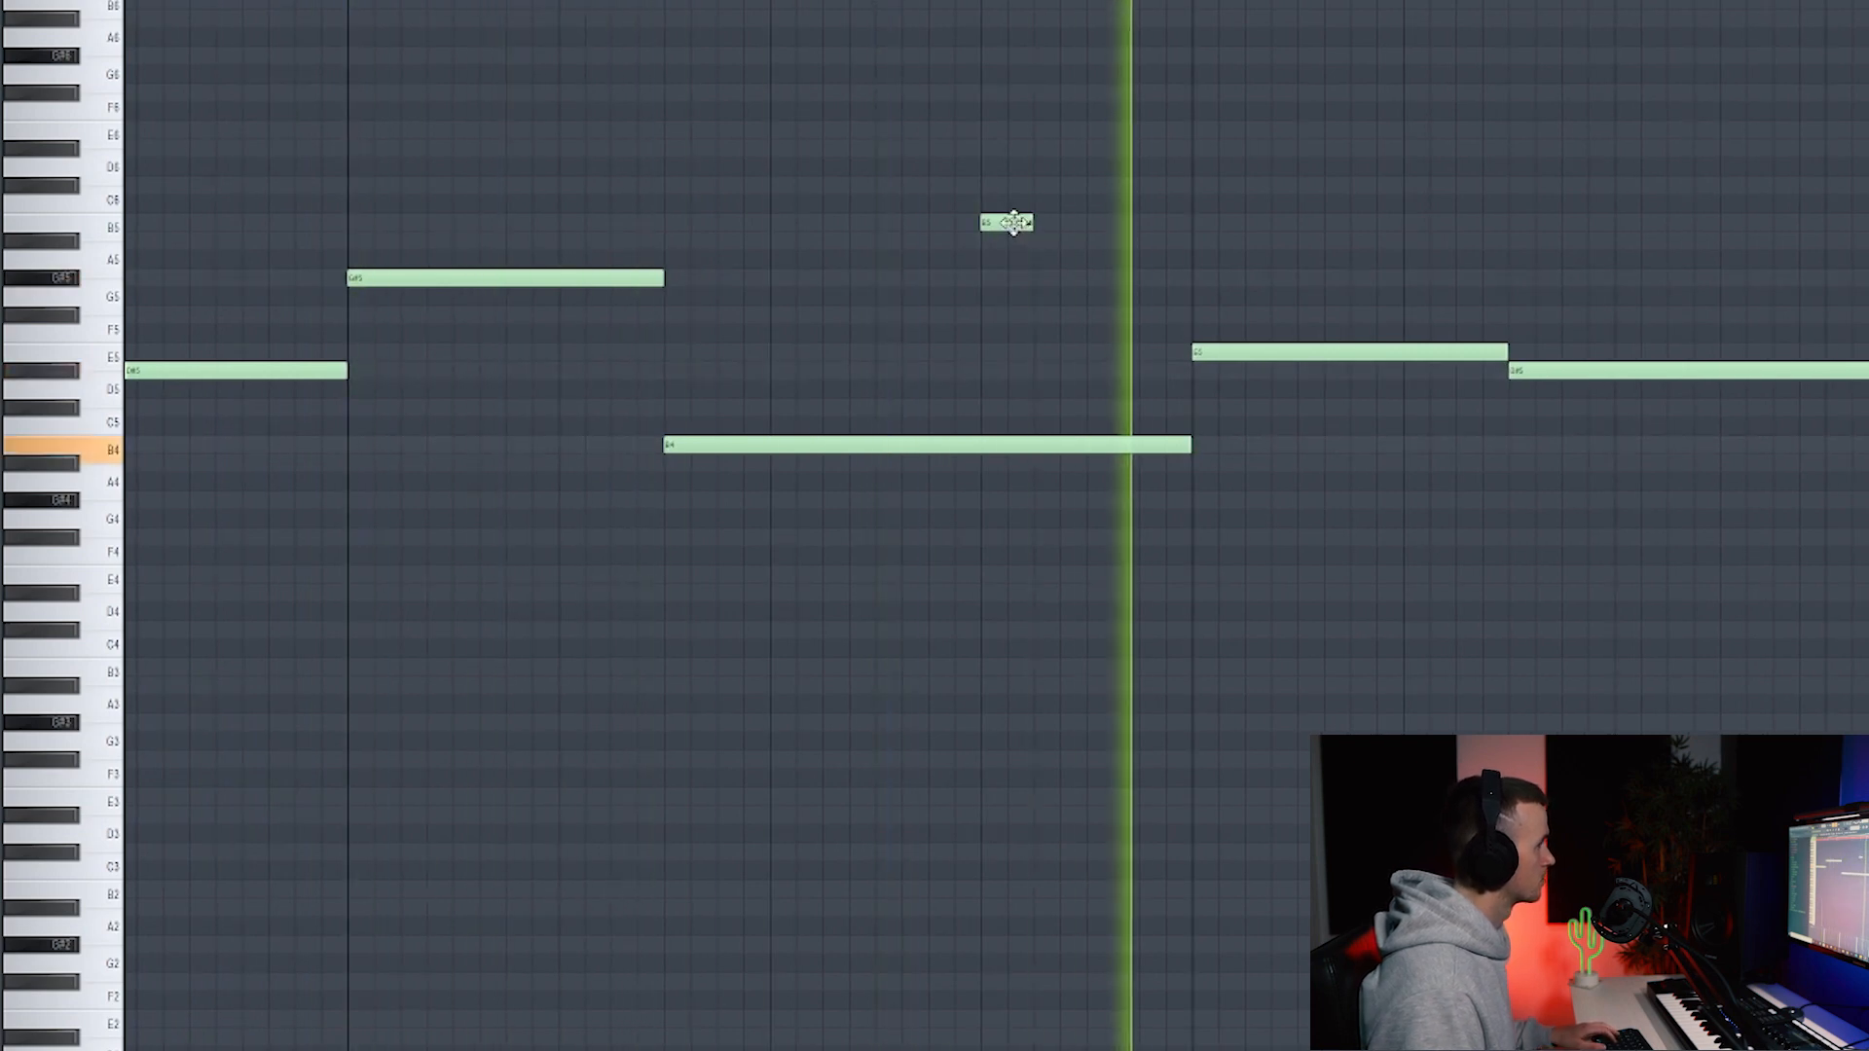
scroll(1655, 267, "down", 2)
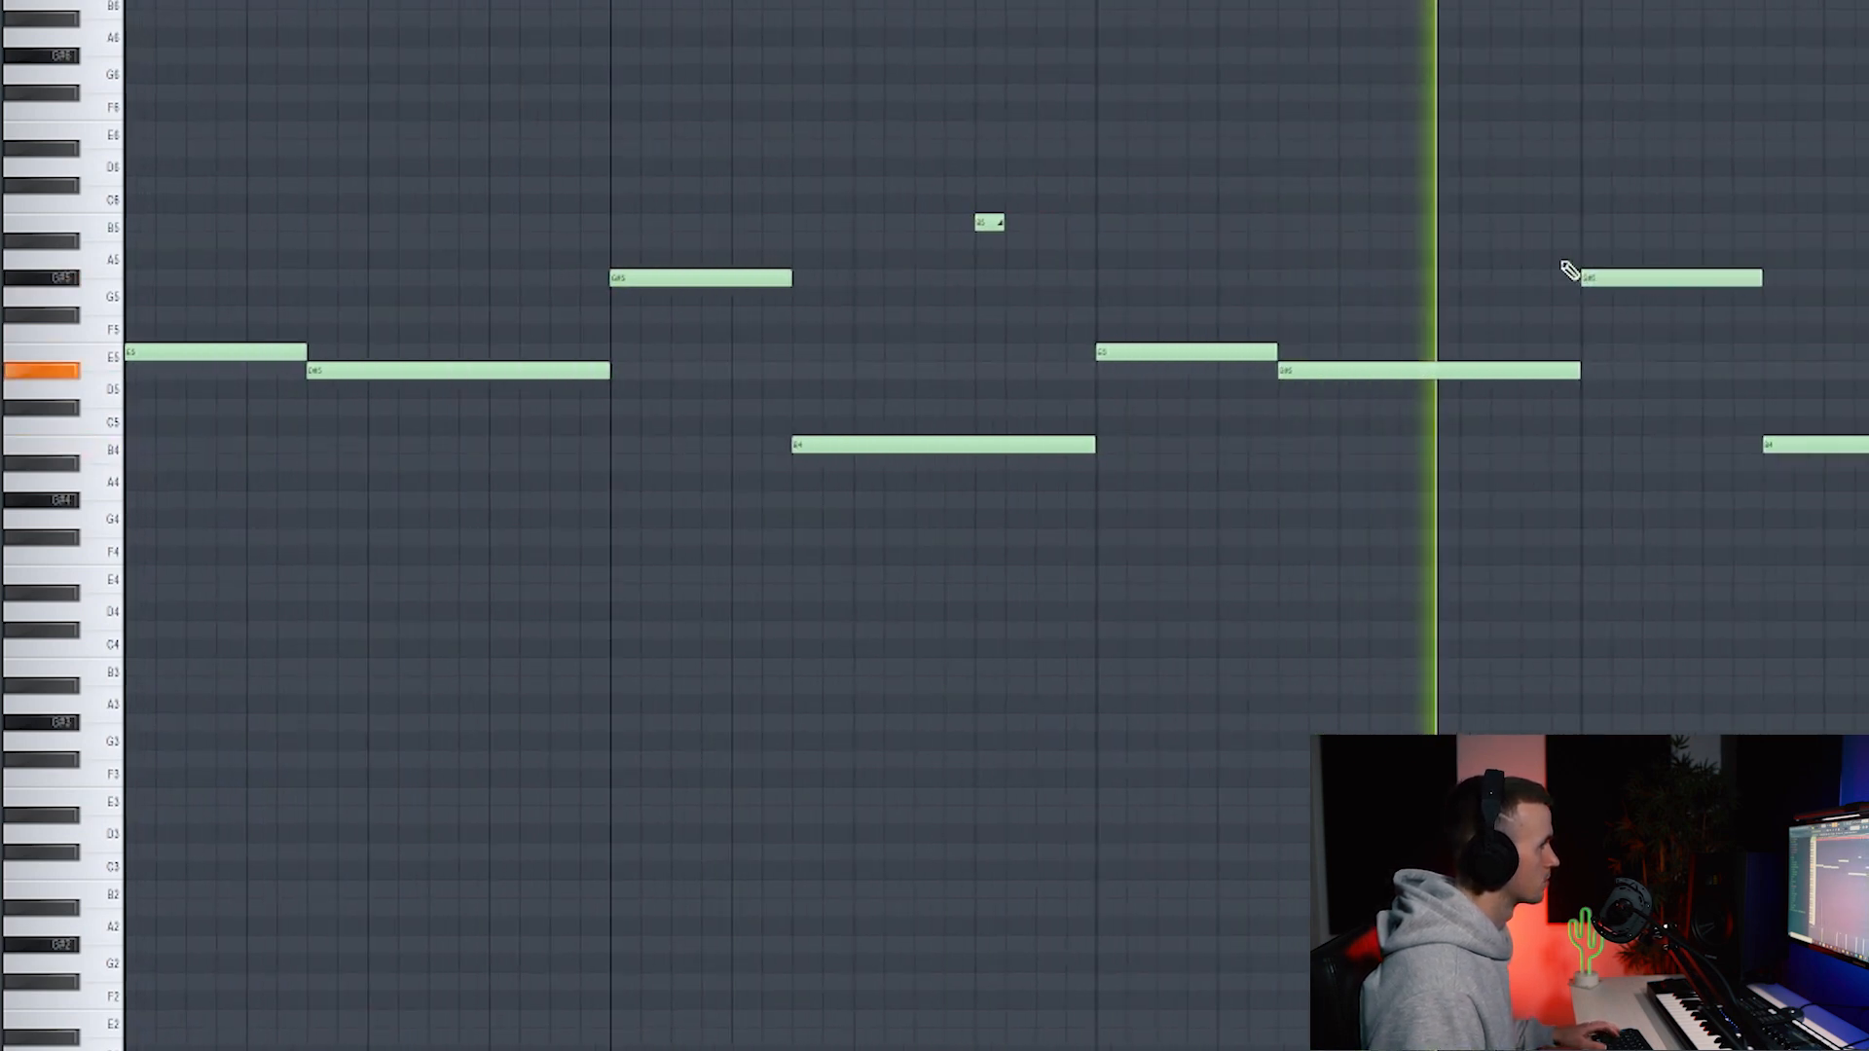
Add two one-step slide notes near the end of bar 3, one on B5 followed by one on A#5
key("space")
left_click(1238, 229)
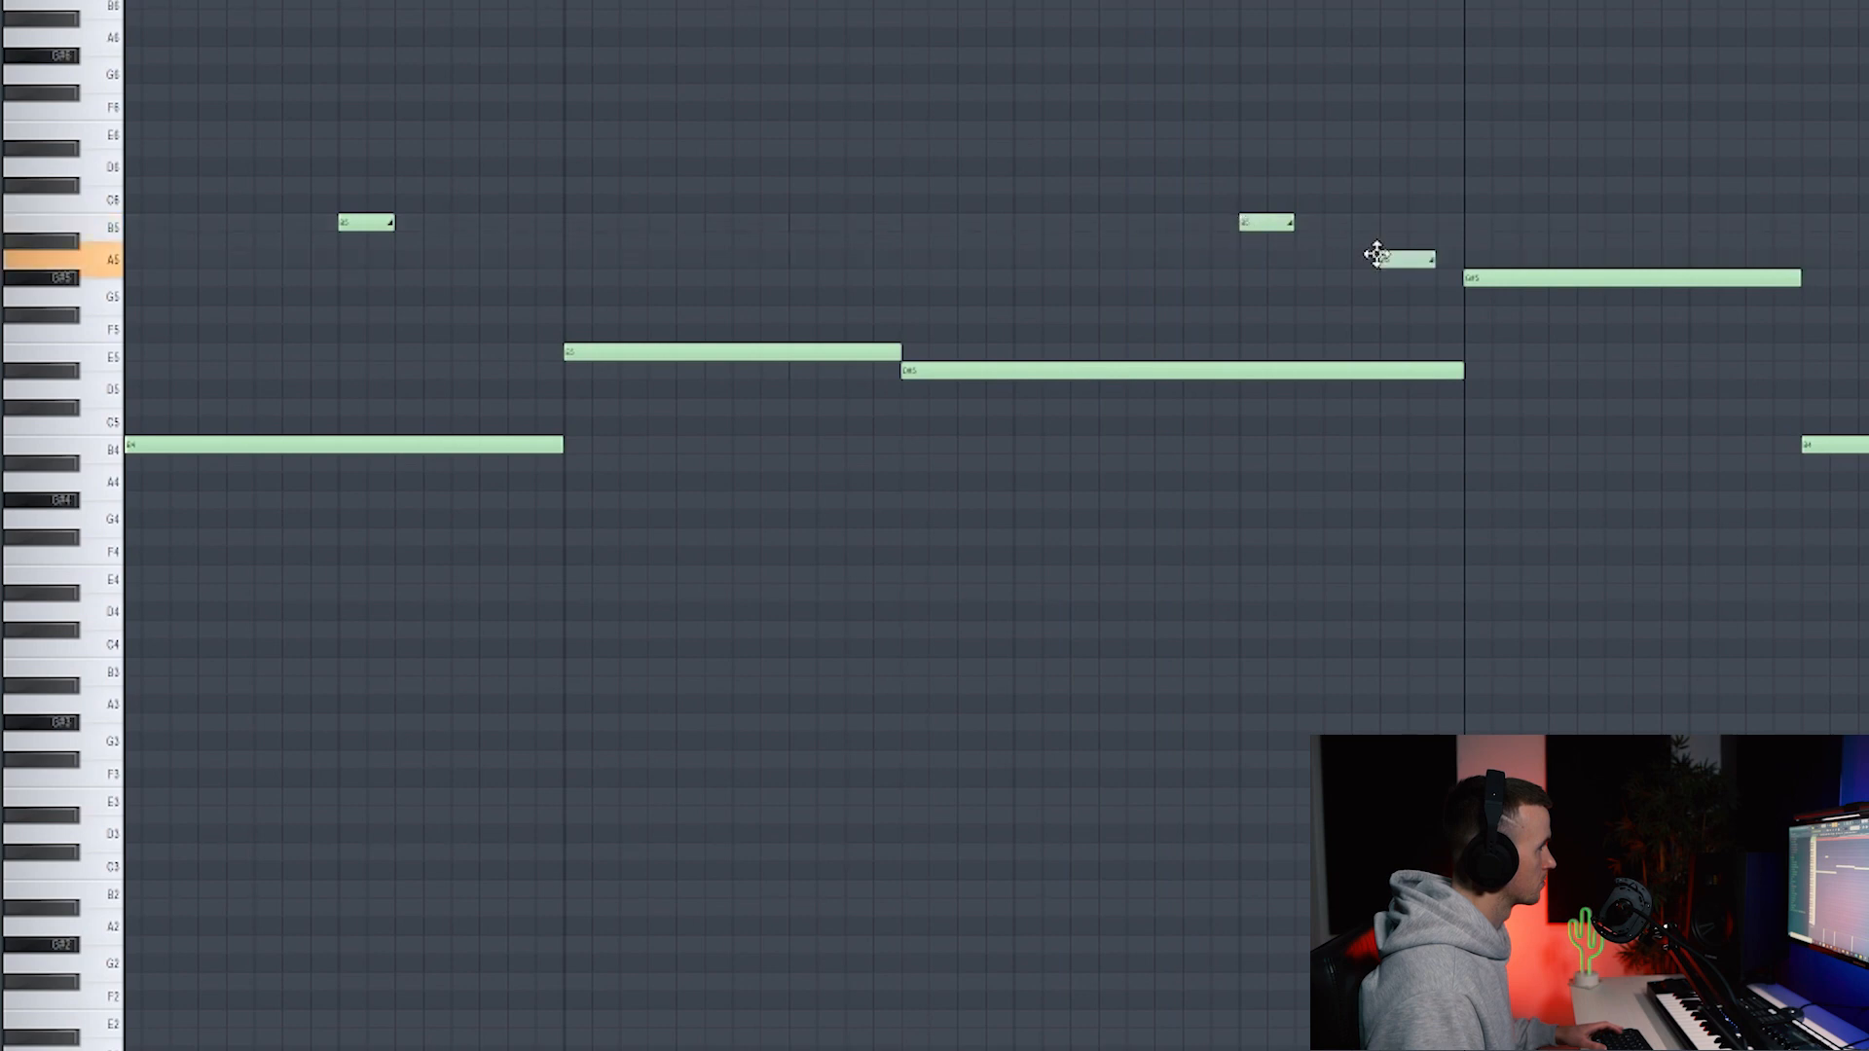
left_click_drag(1375, 254, 1384, 242)
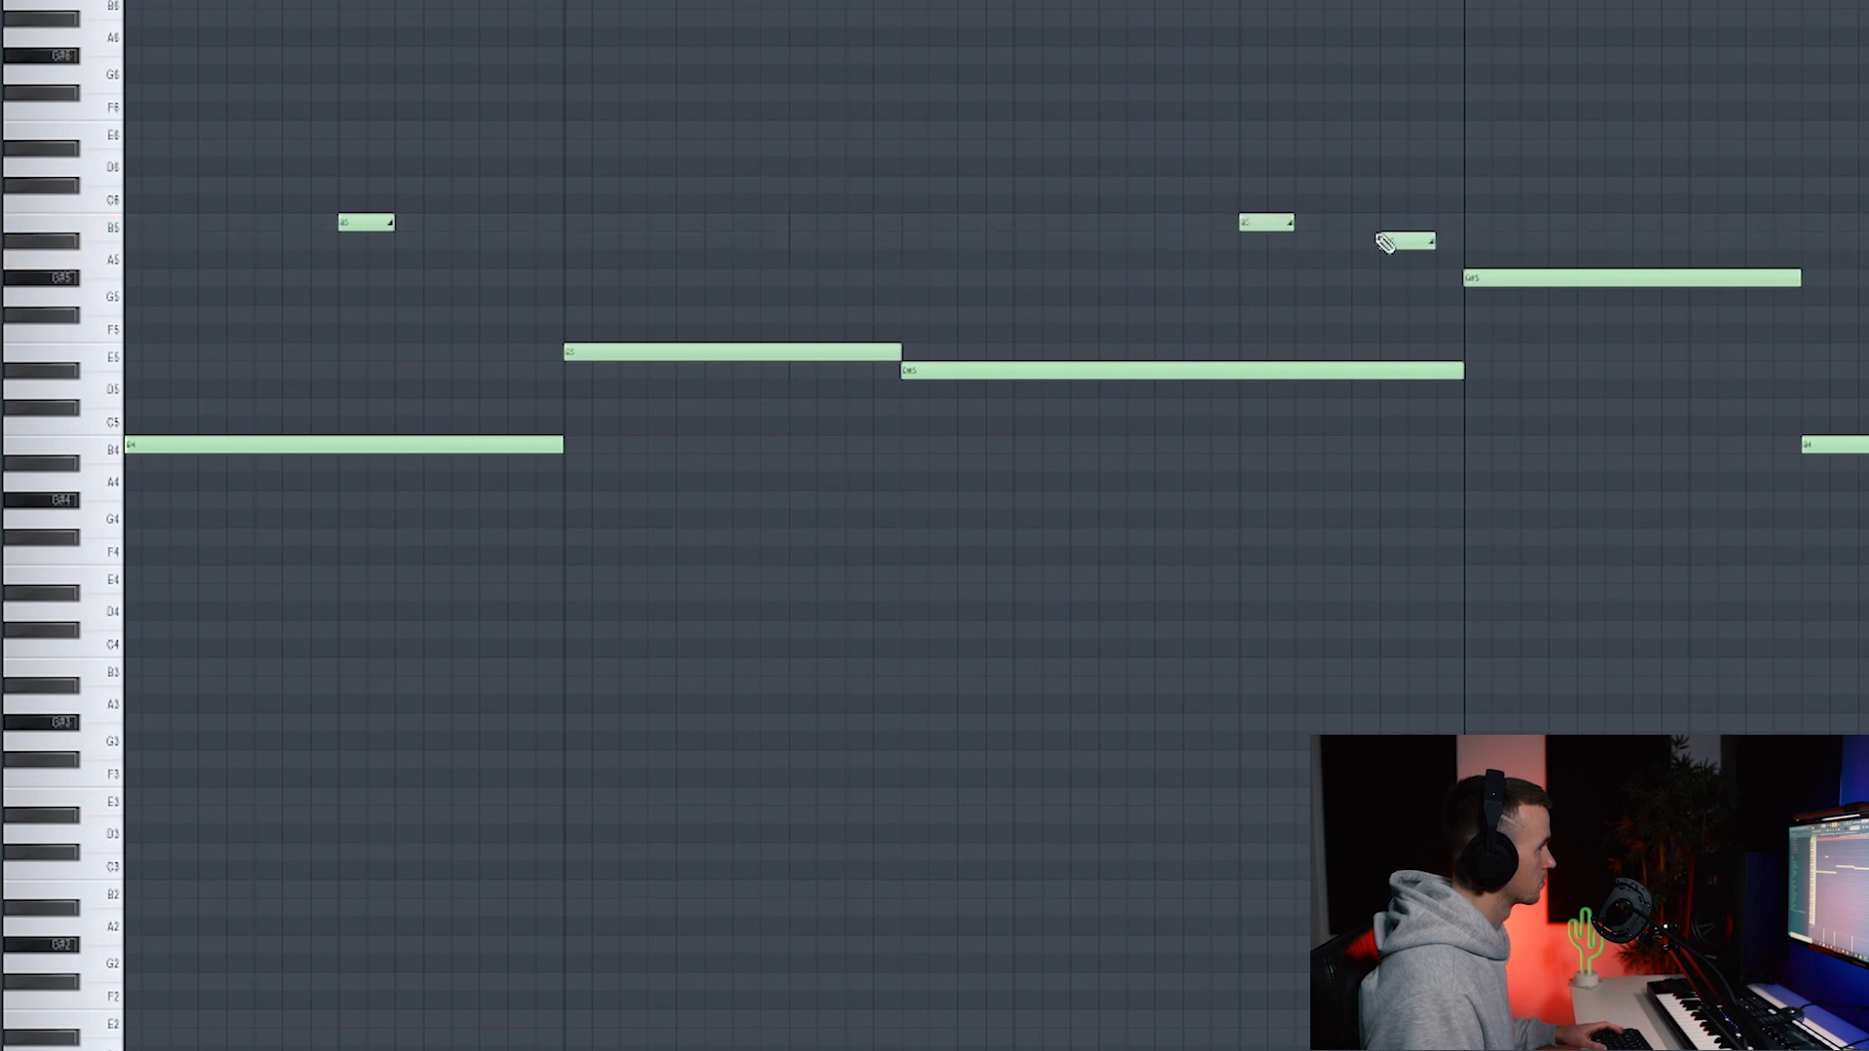
Play the bass line back and shorten the two slide notes in bar 3 to half a step each
left_click_drag(1467, 178, 1216, 282)
key("space")
left_click(1347, 171, "ctrl")
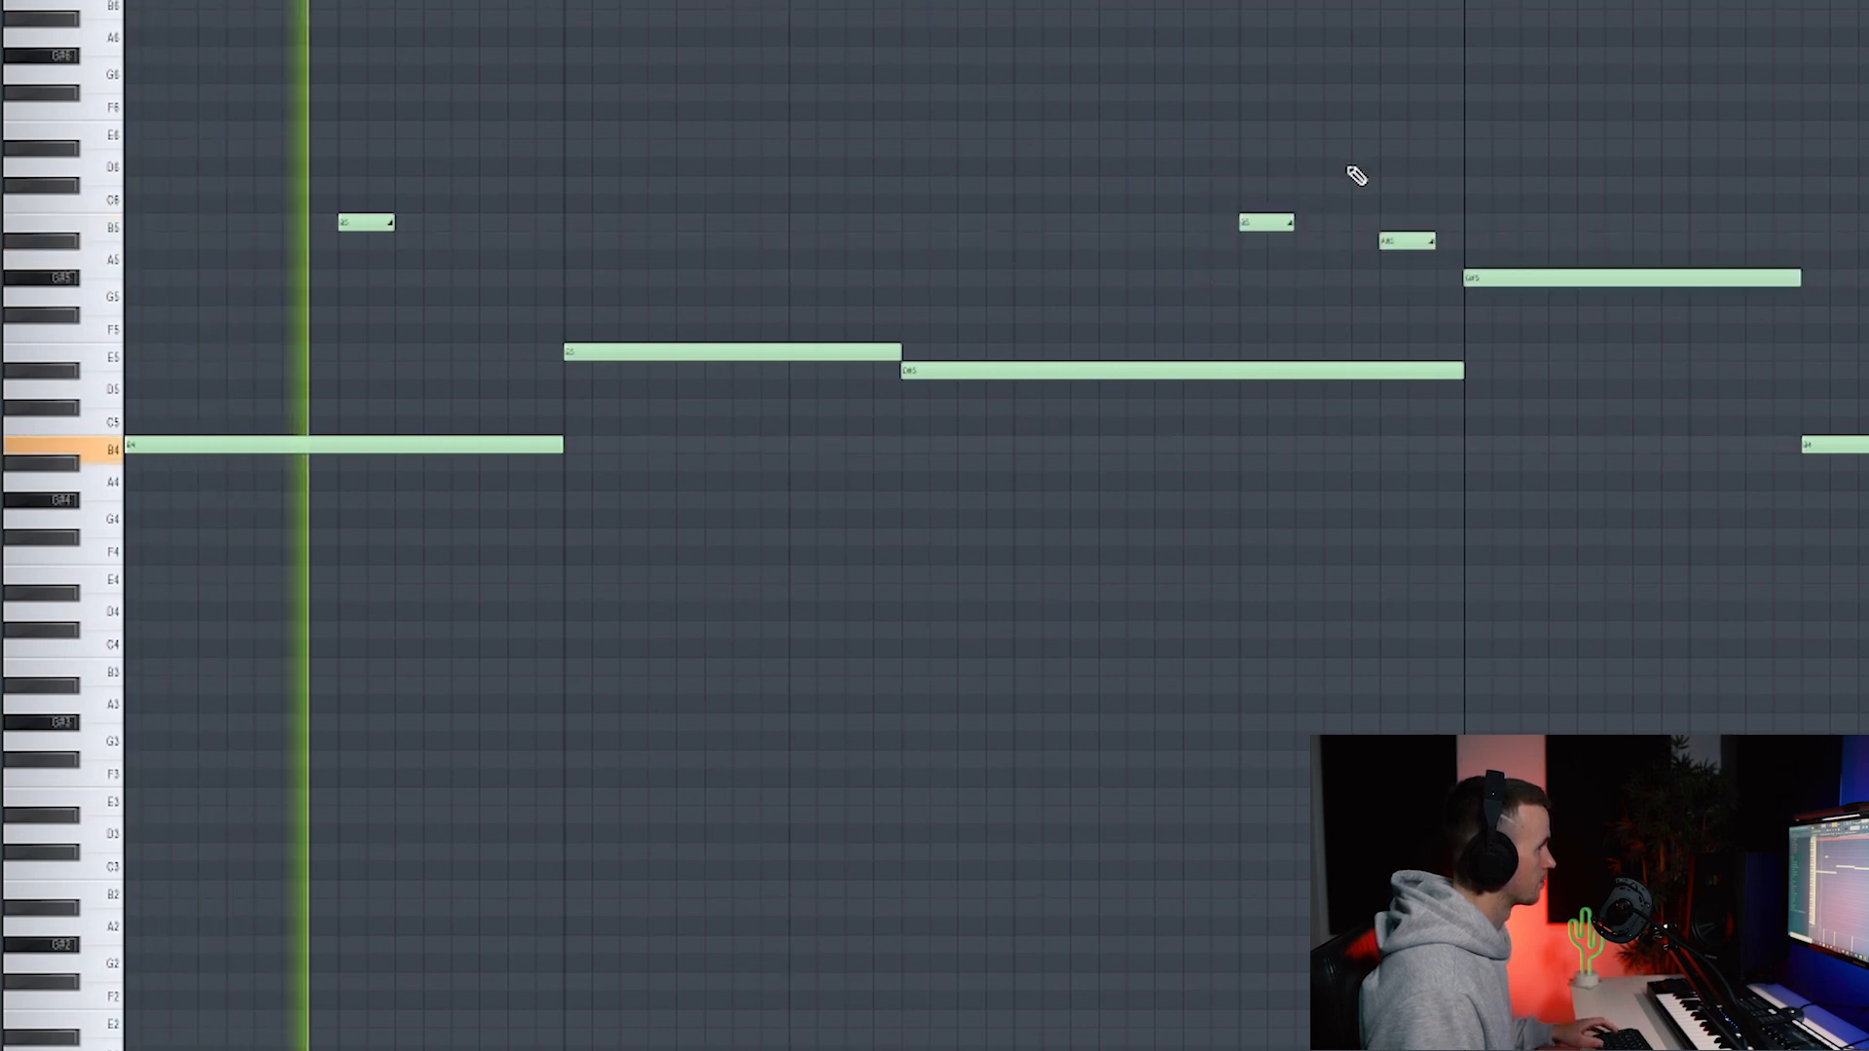
left_click_drag(1406, 178, 1194, 281)
left_click_drag(1292, 222, 1272, 221)
left_click(1286, 278, "ctrl")
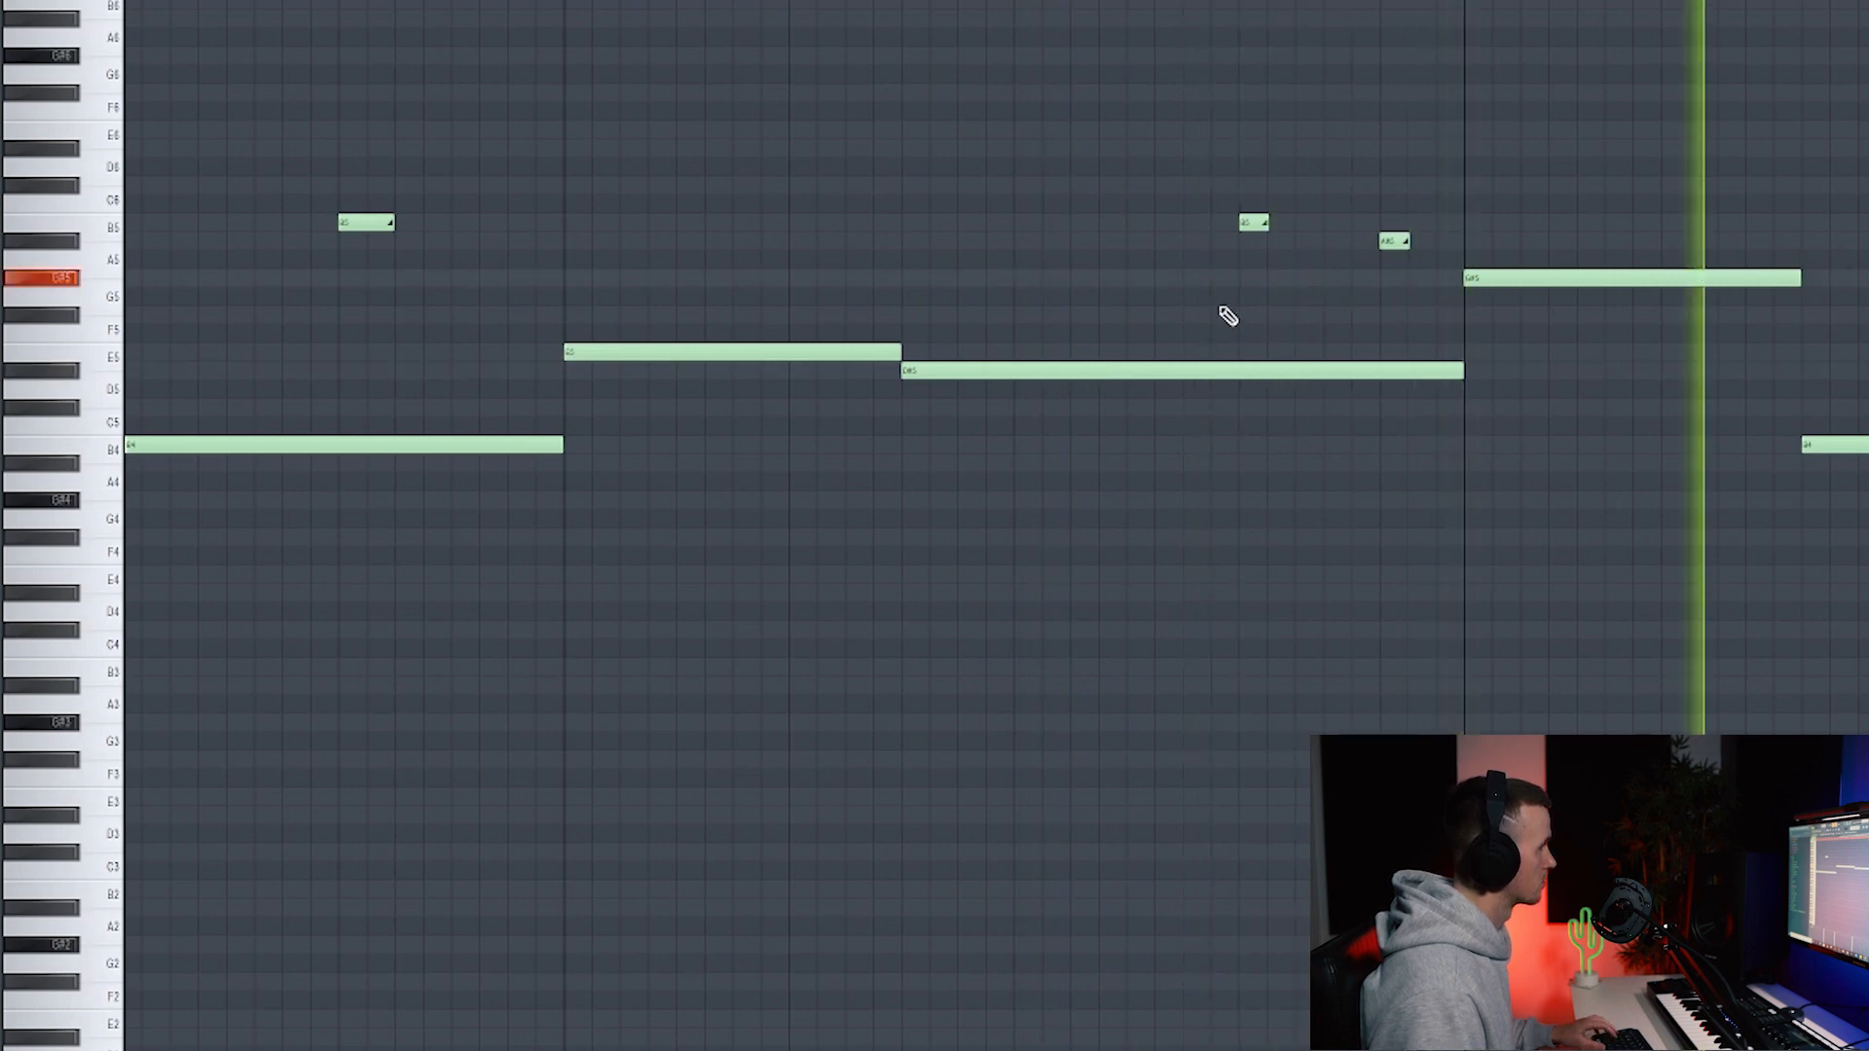
Transpose the final long bass note of bar 4 up one octave to B5
scroll(1223, 313, "down", 3)
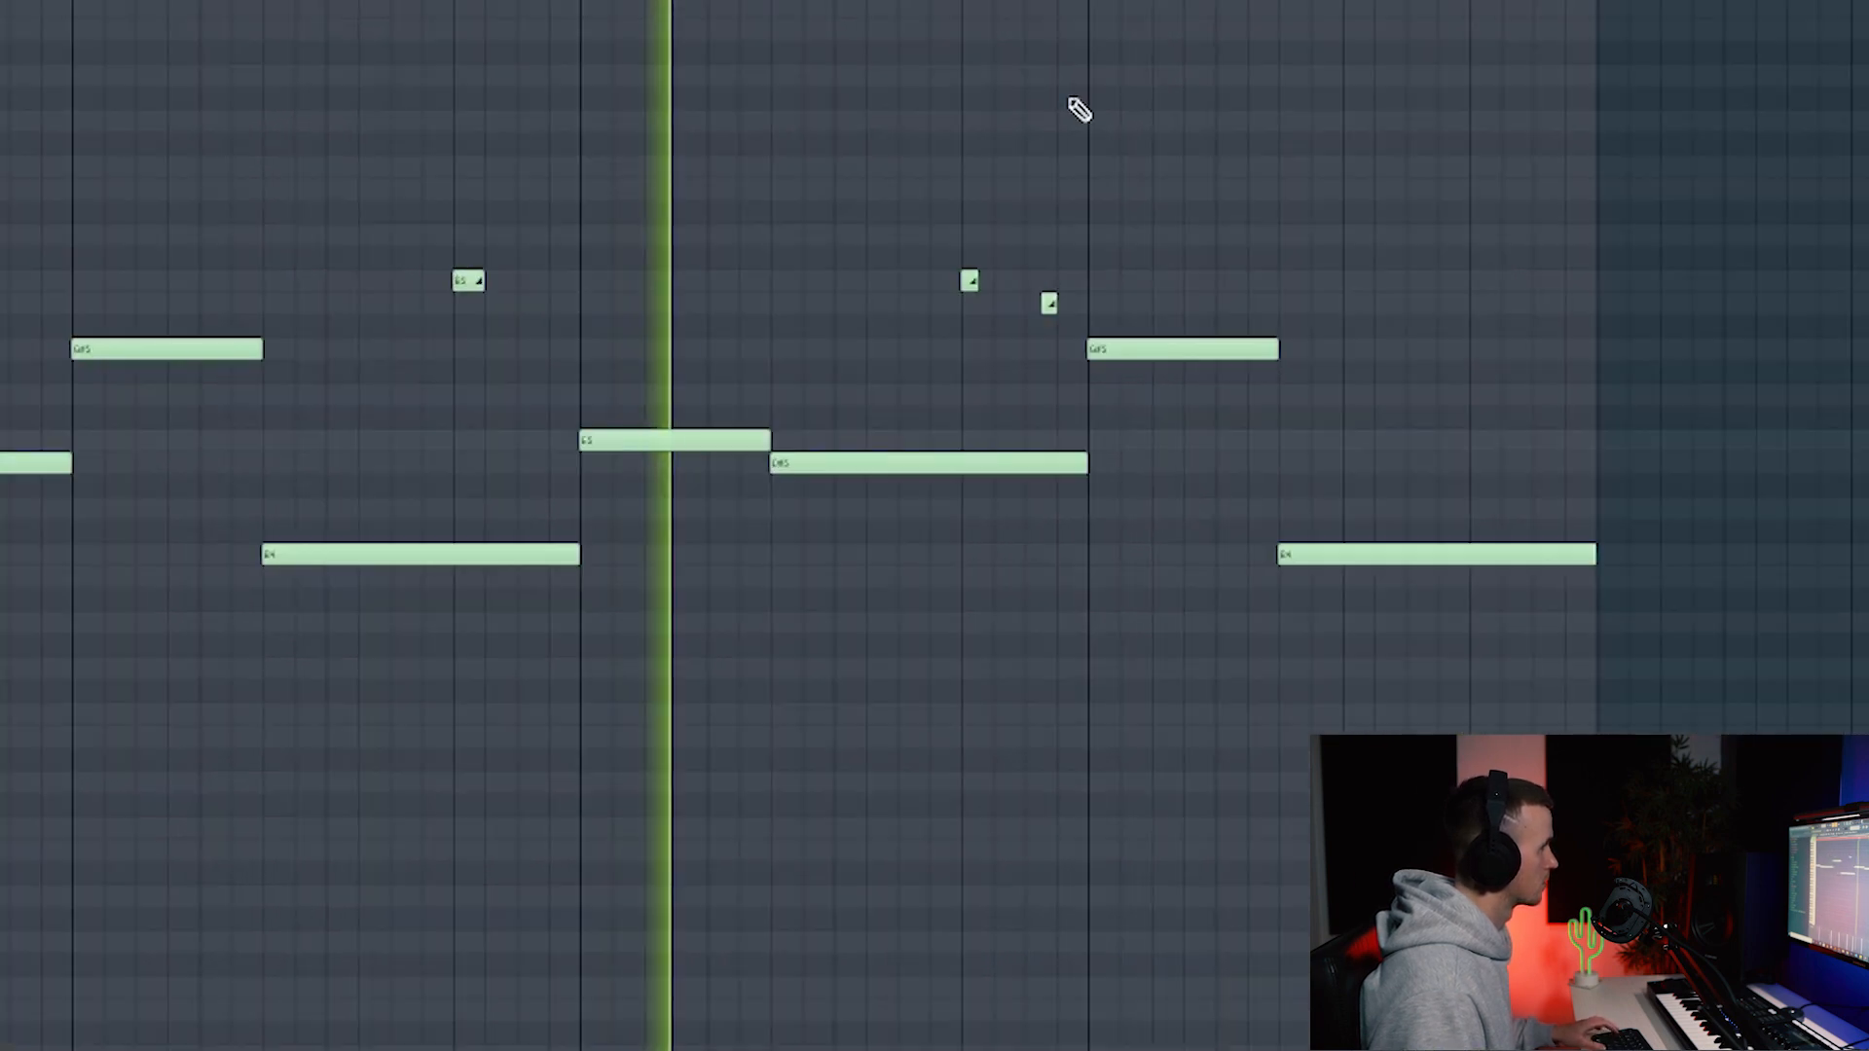
scroll(1405, 157, "up", 2)
left_click_drag(1584, 399, 1605, 462)
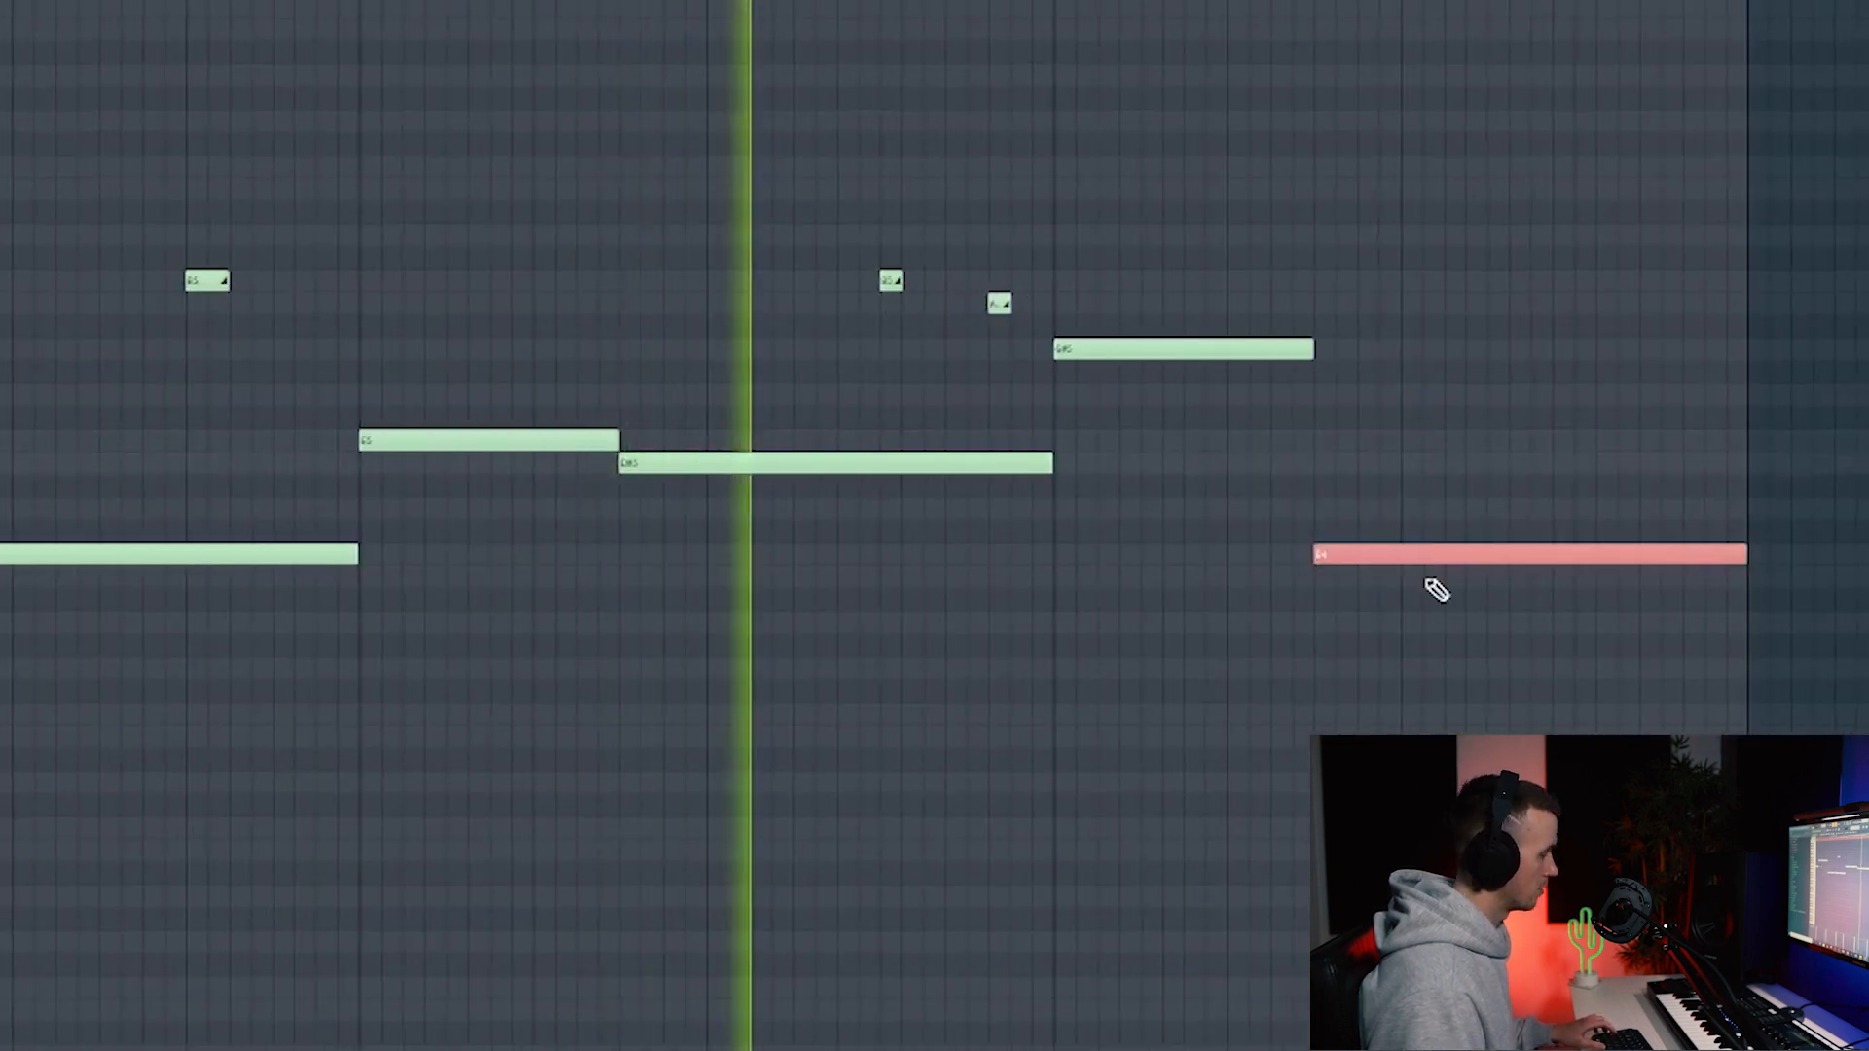
key("ctrl+Up")
left_click(1427, 581, "ctrl")
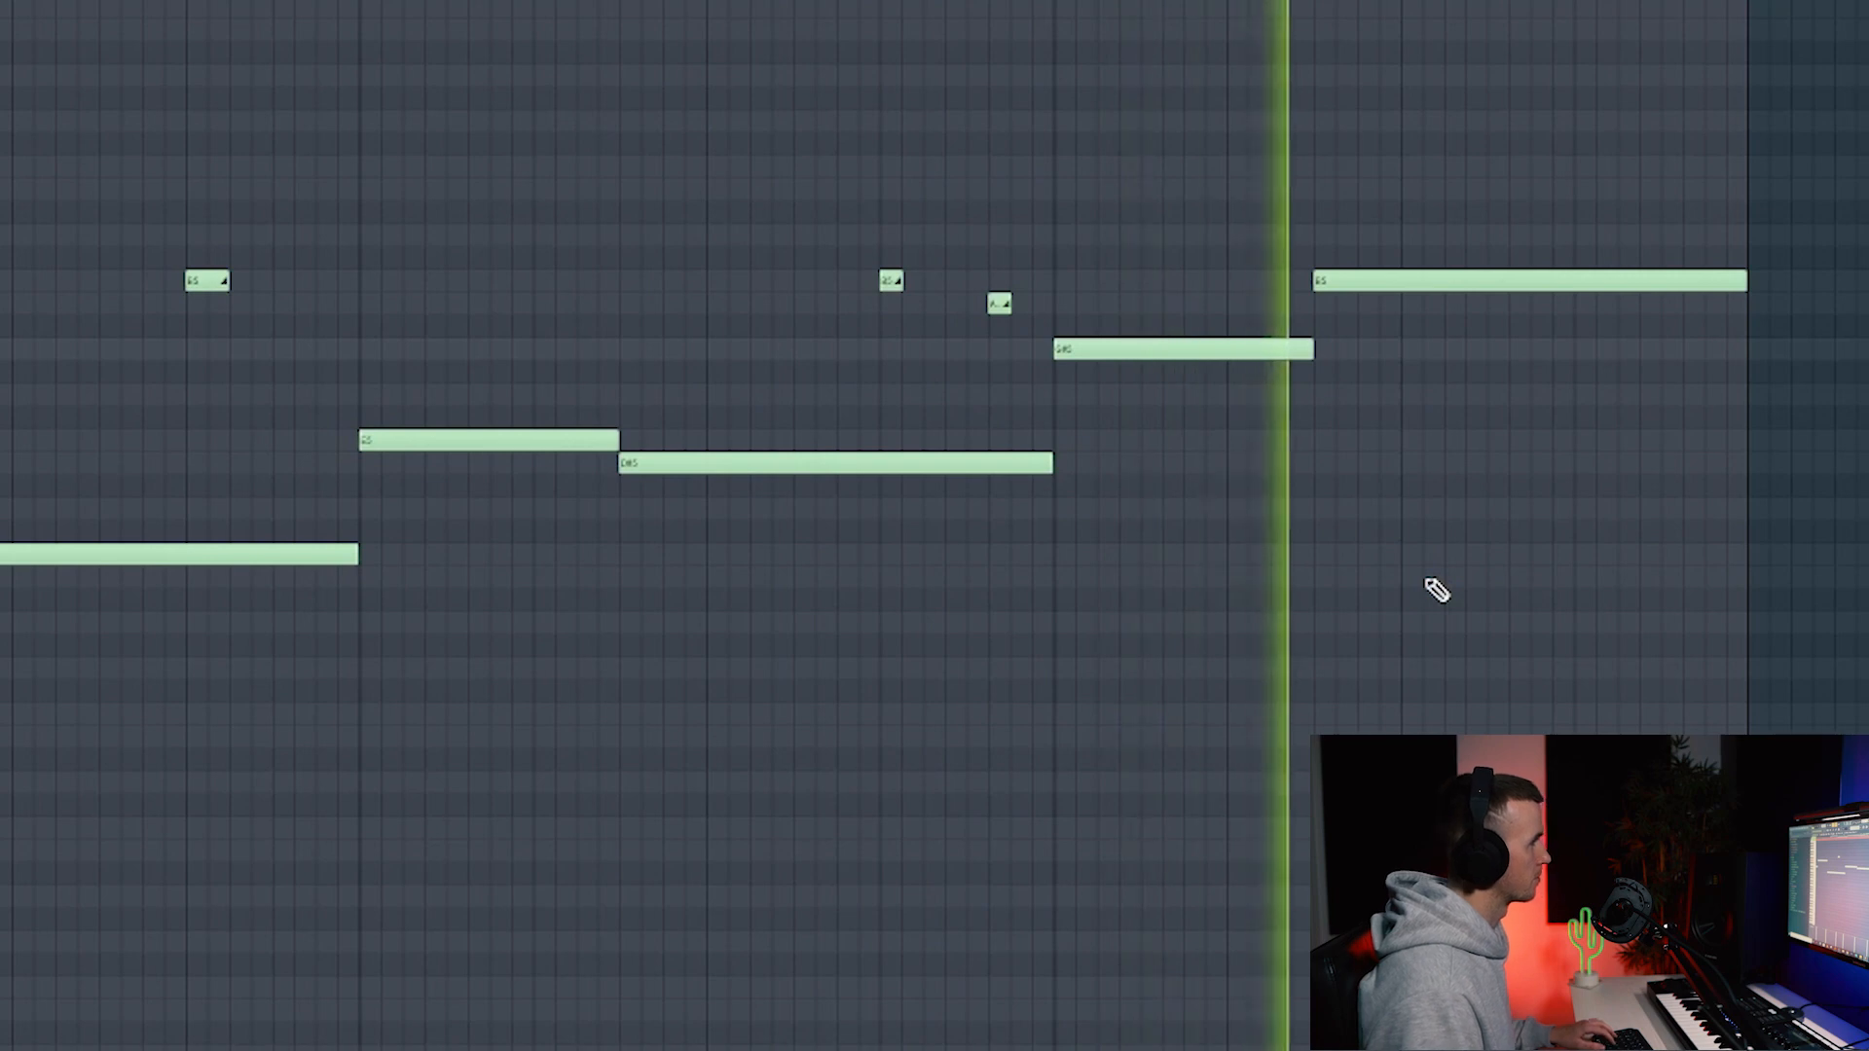
Move the first high slide note in bar 4 two steps later and add a third, lower slide note near the bar's end
scroll(1428, 582, "down", 2)
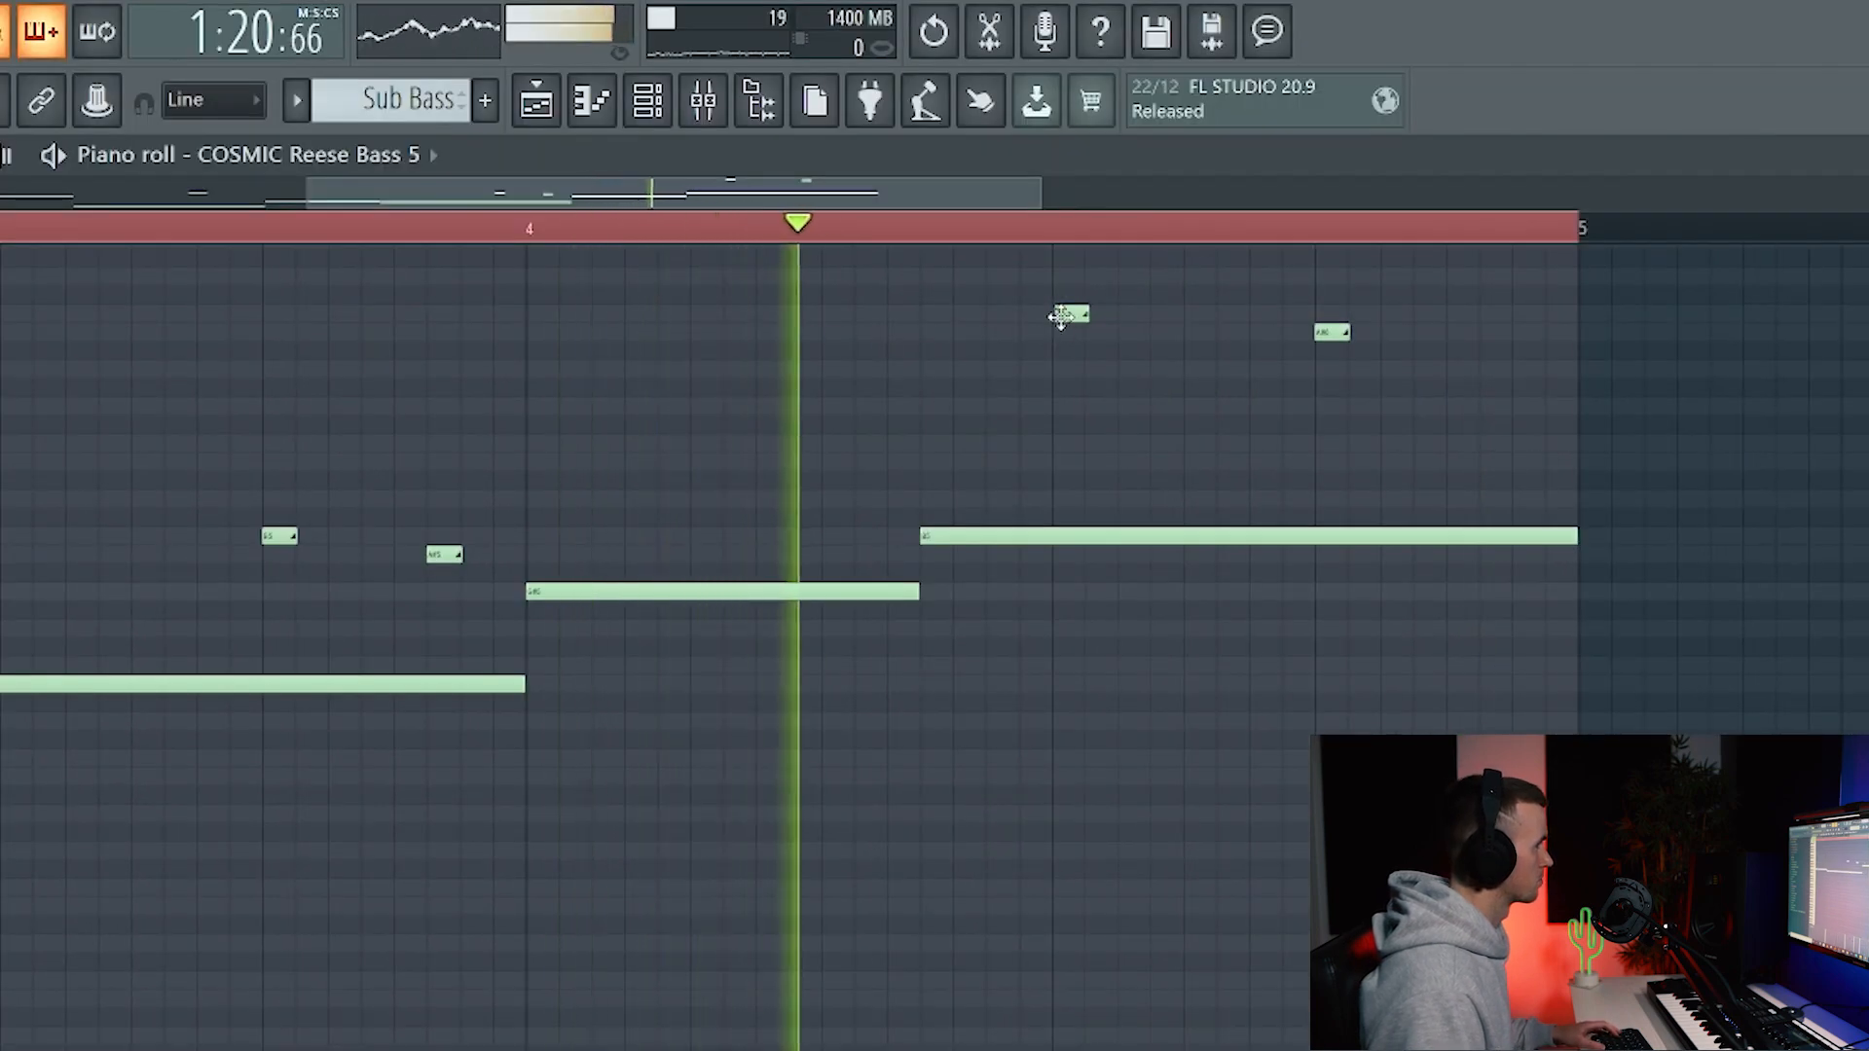
left_click_drag(1070, 315, 1203, 314)
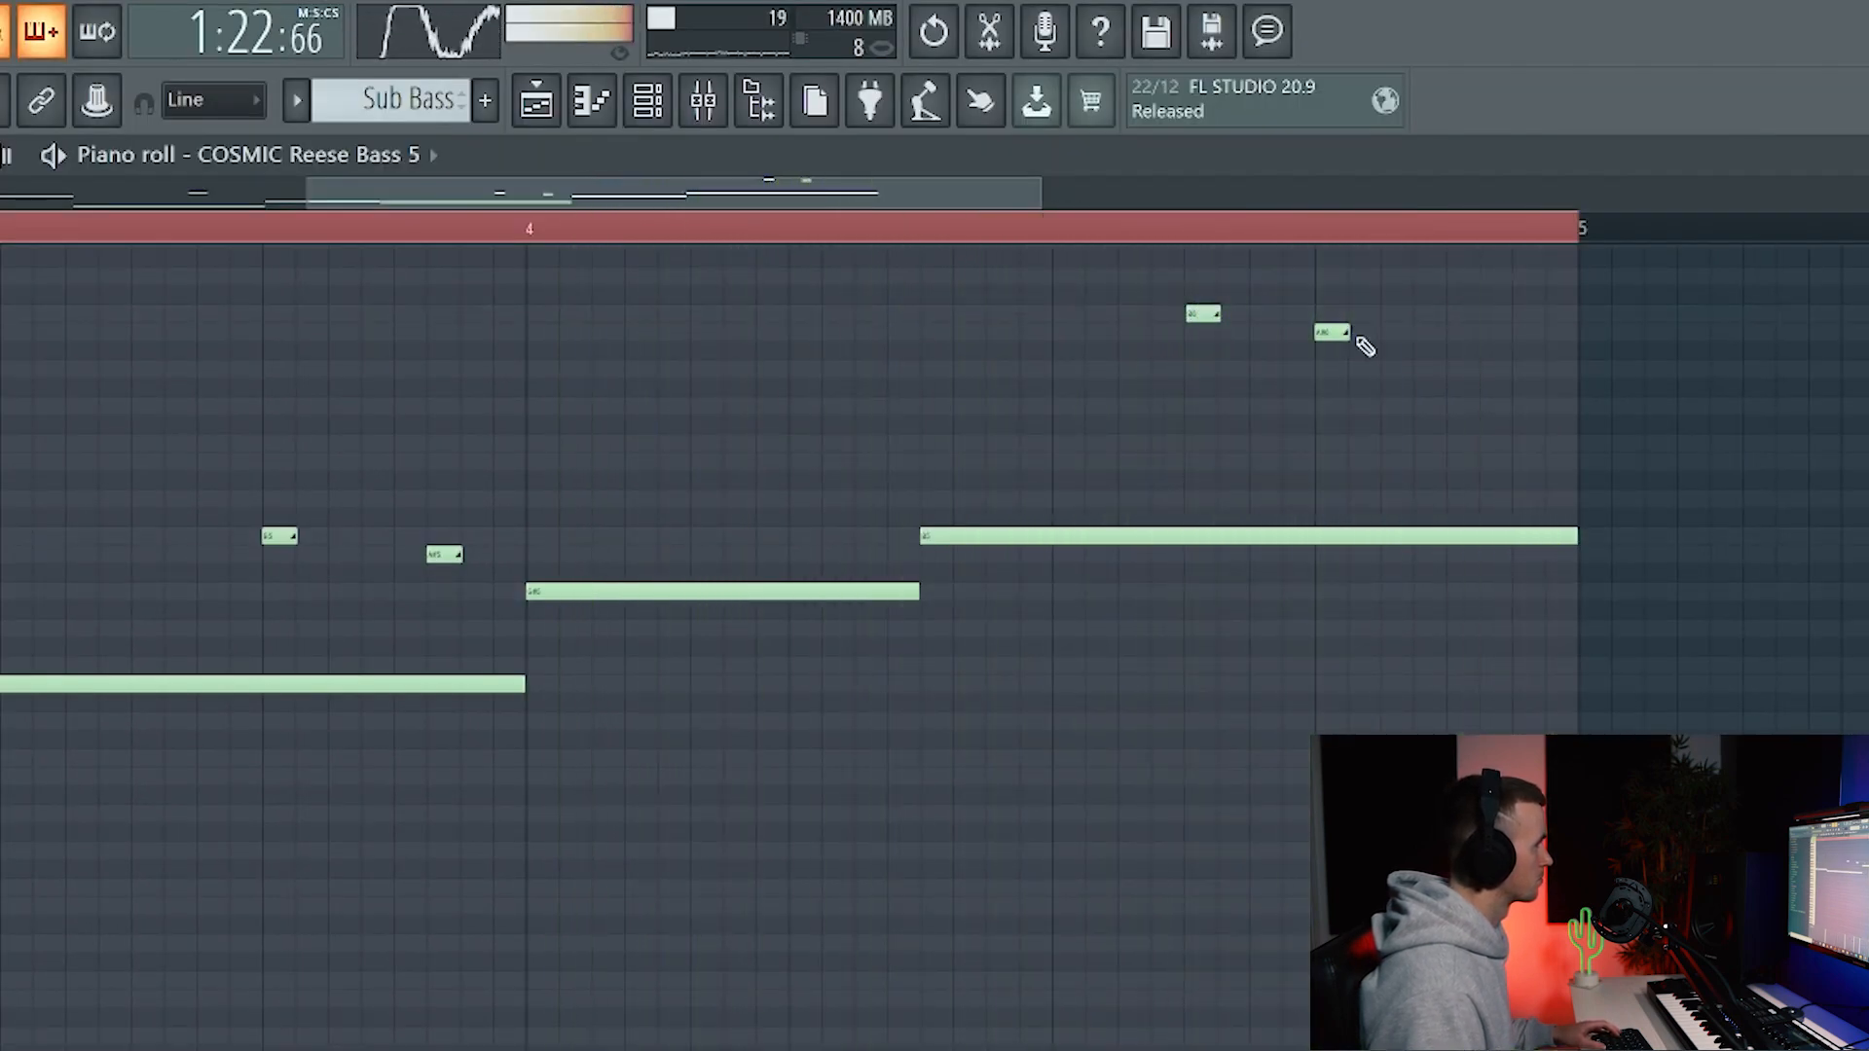
left_click(1483, 445)
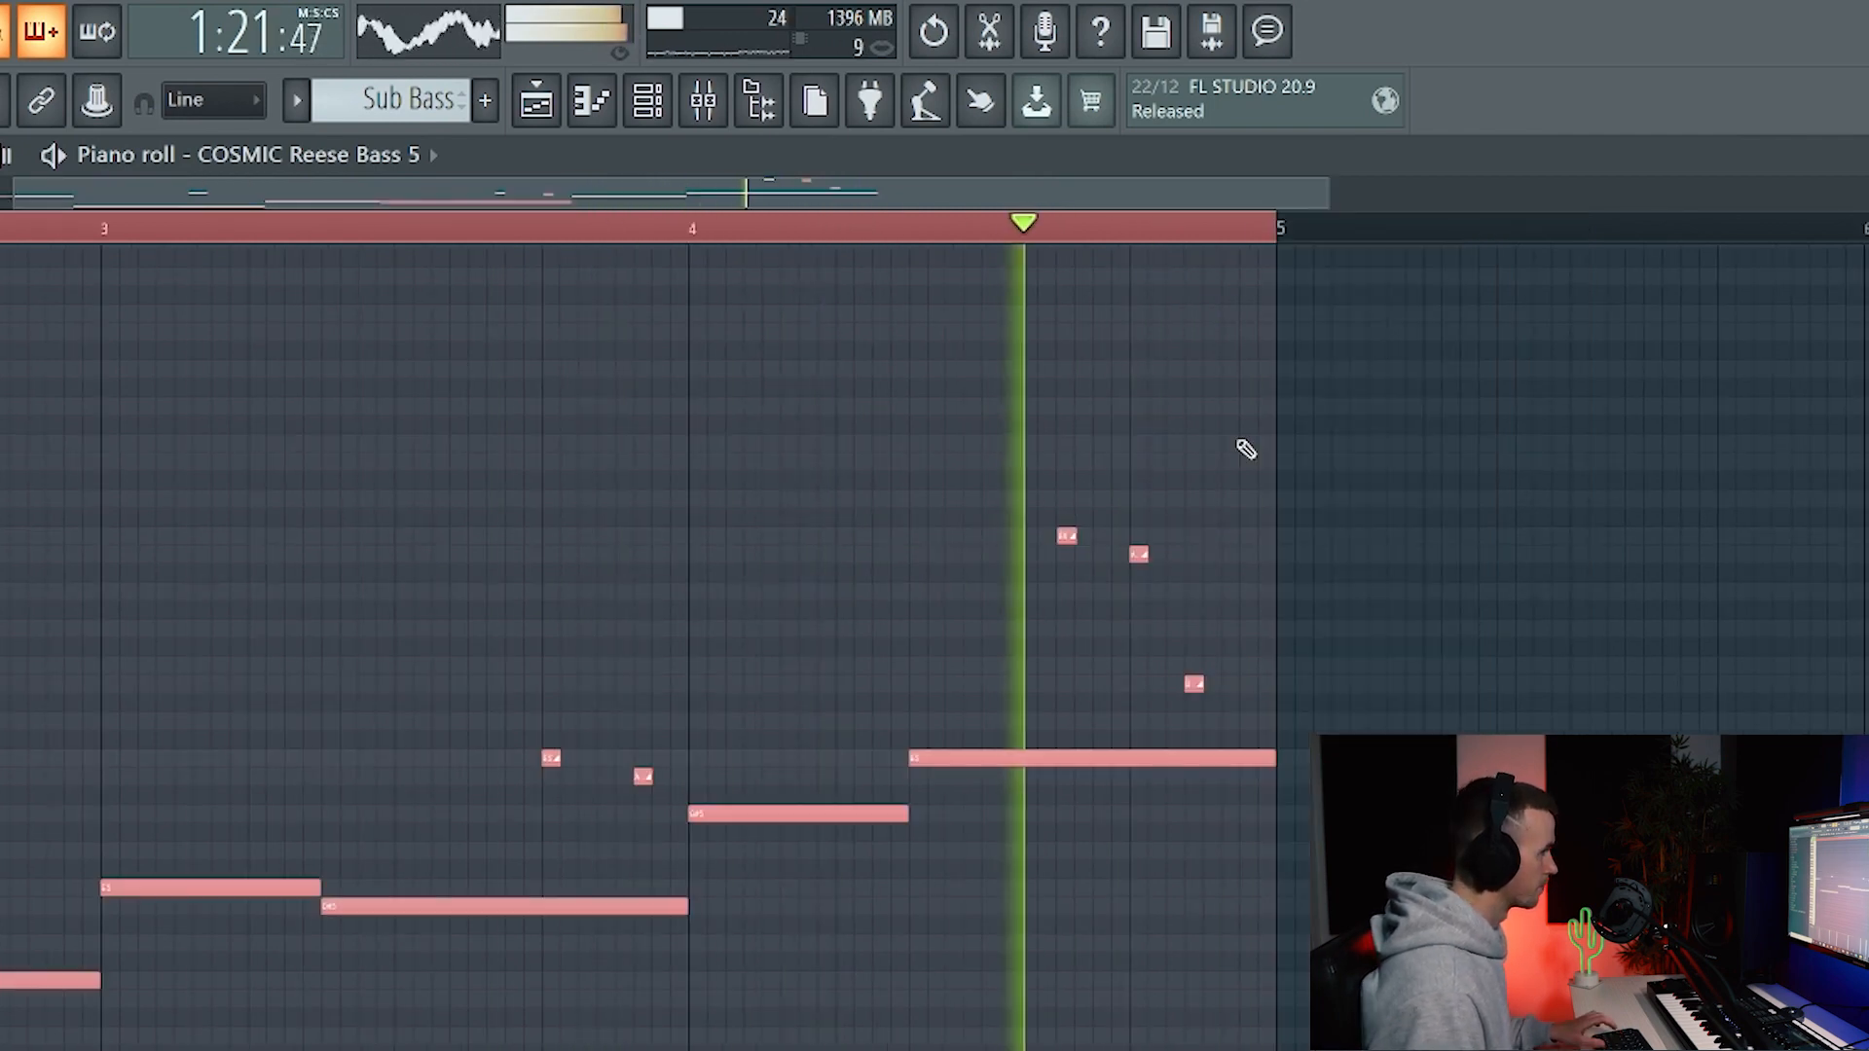
scroll(1089, 434, "down", 3)
key("ctrl+d")
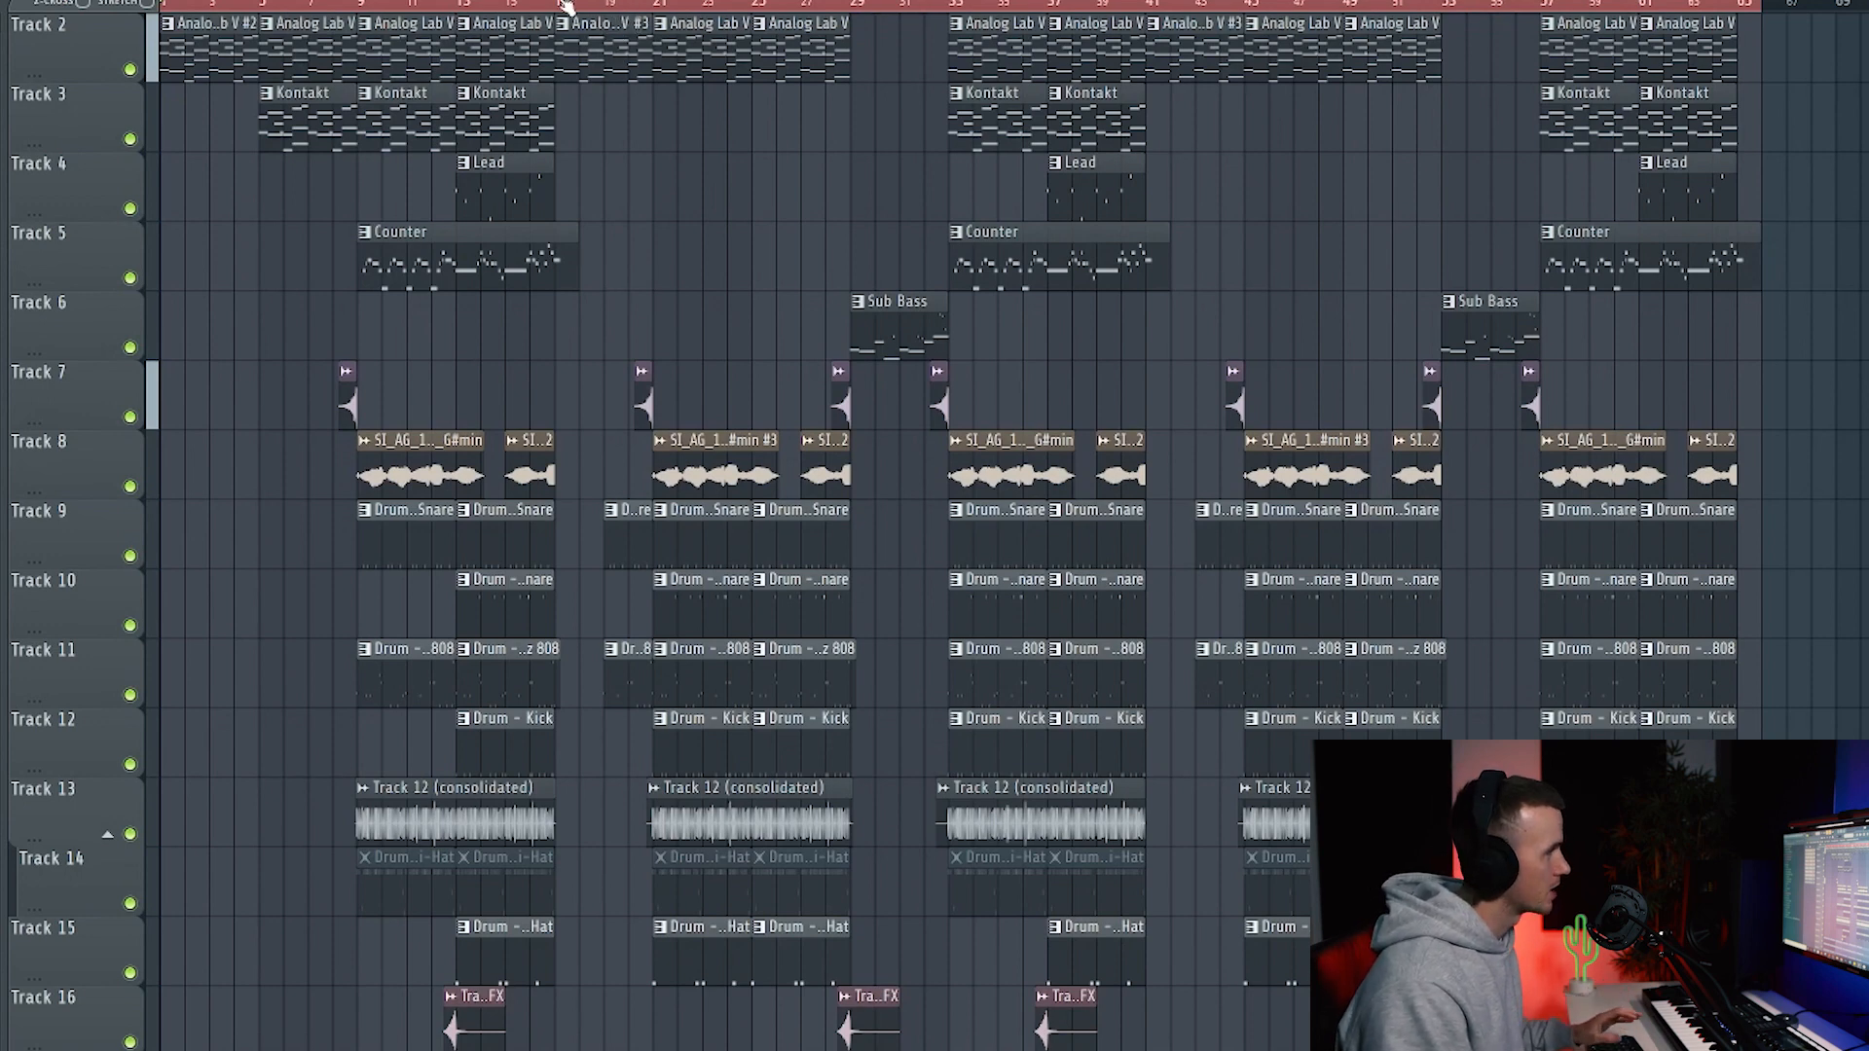
Replace the opening clip on track 2 with the Analog Lab V #3 pattern and play the song from the start
scroll(866, 295, "up", 1)
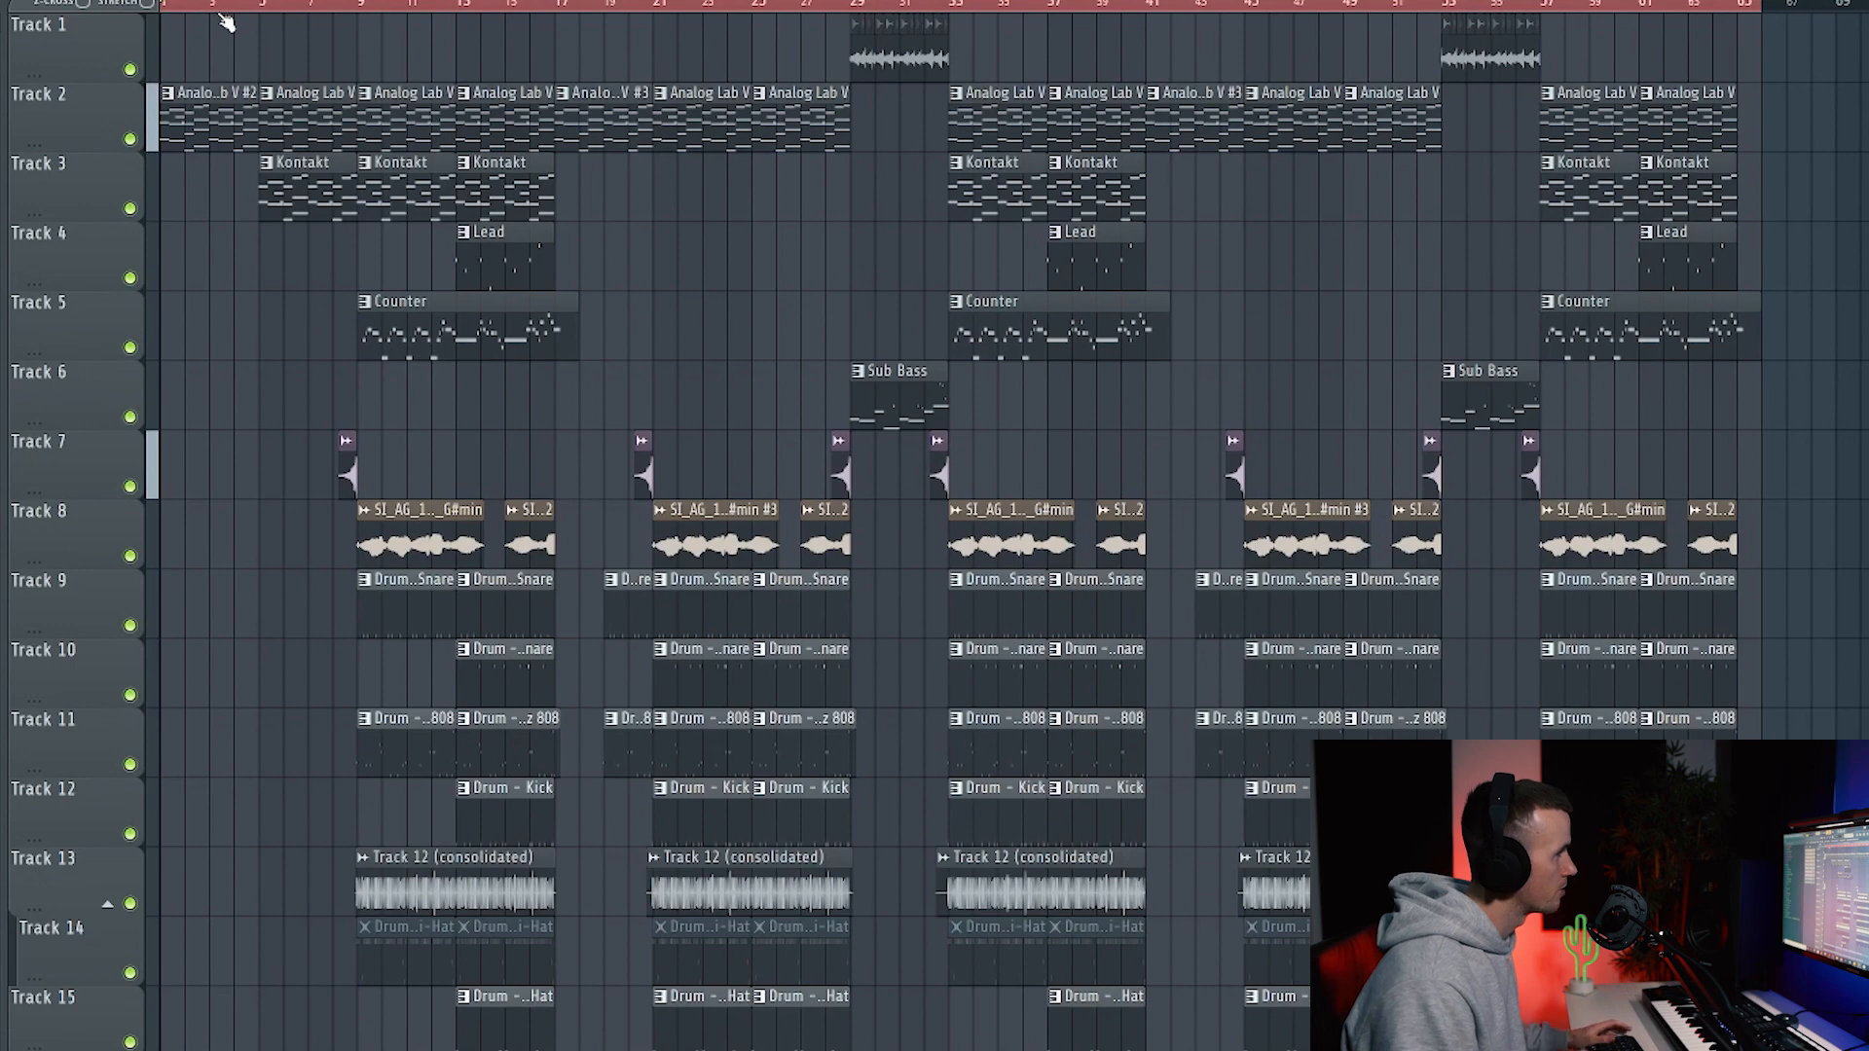
key("space")
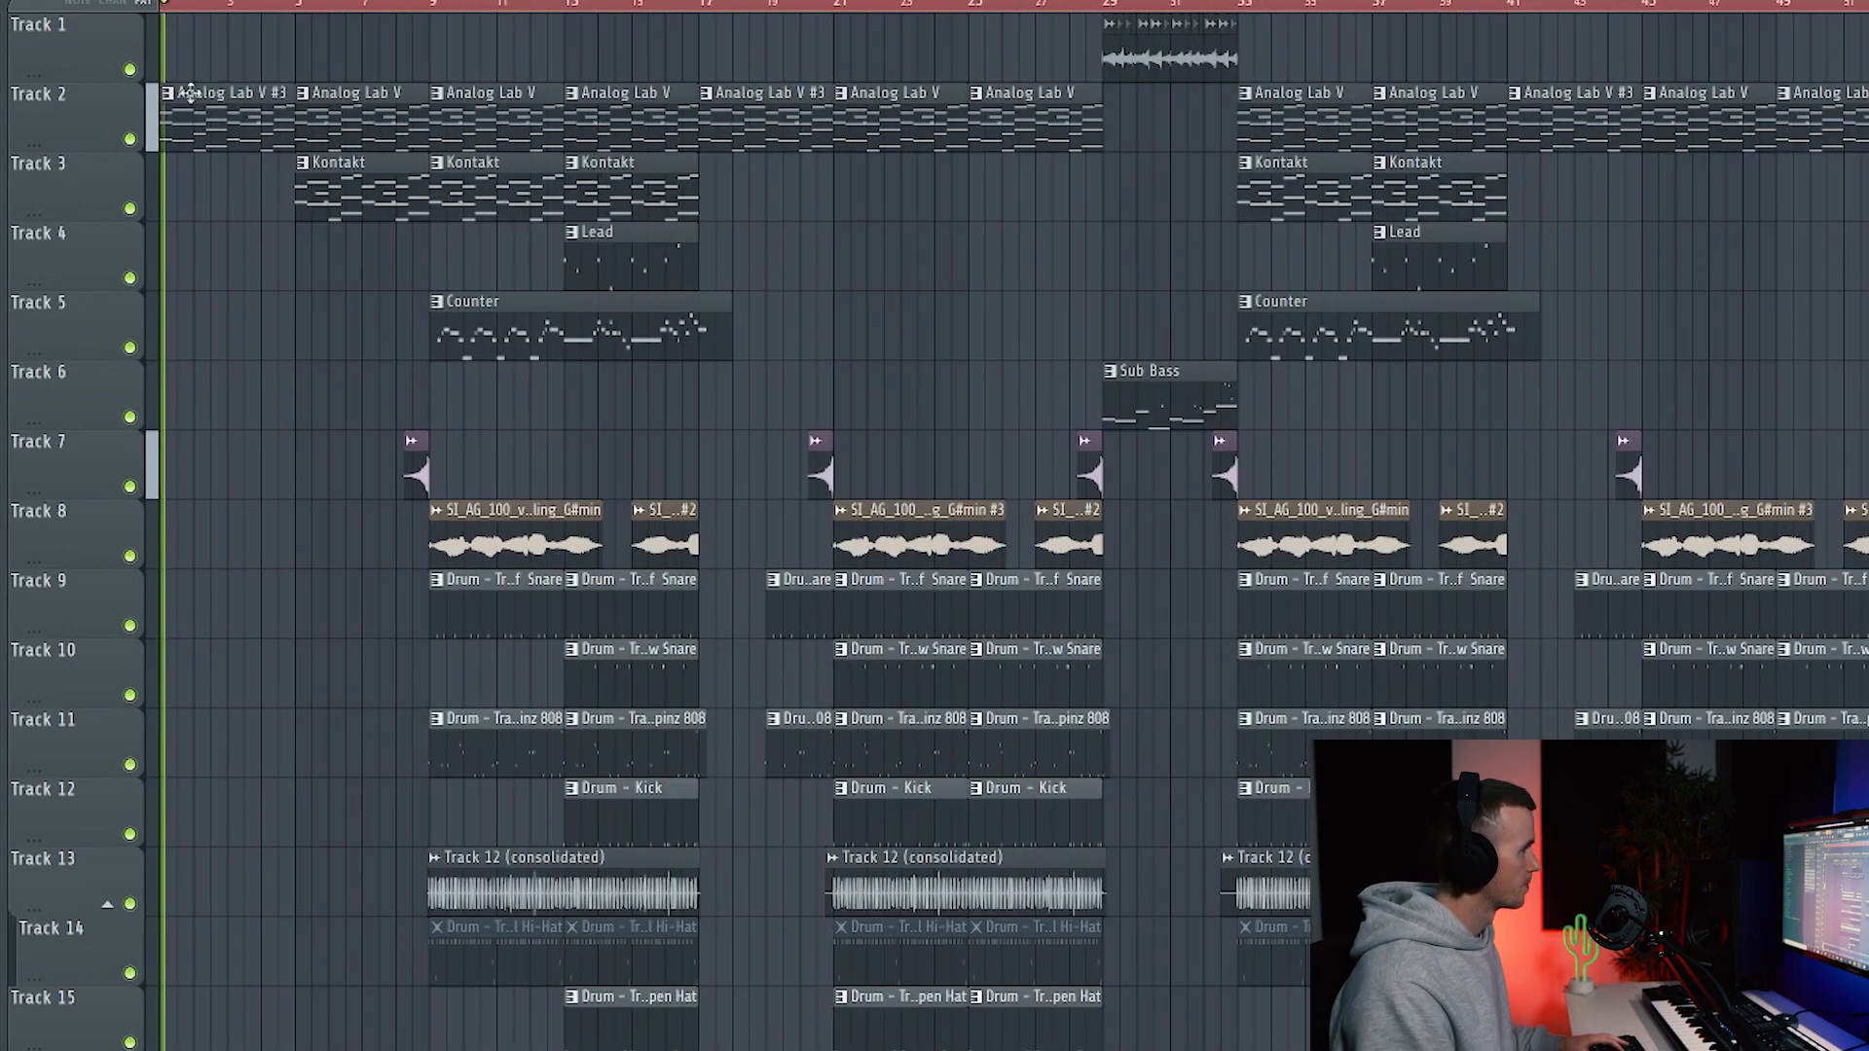
double_click(188, 124)
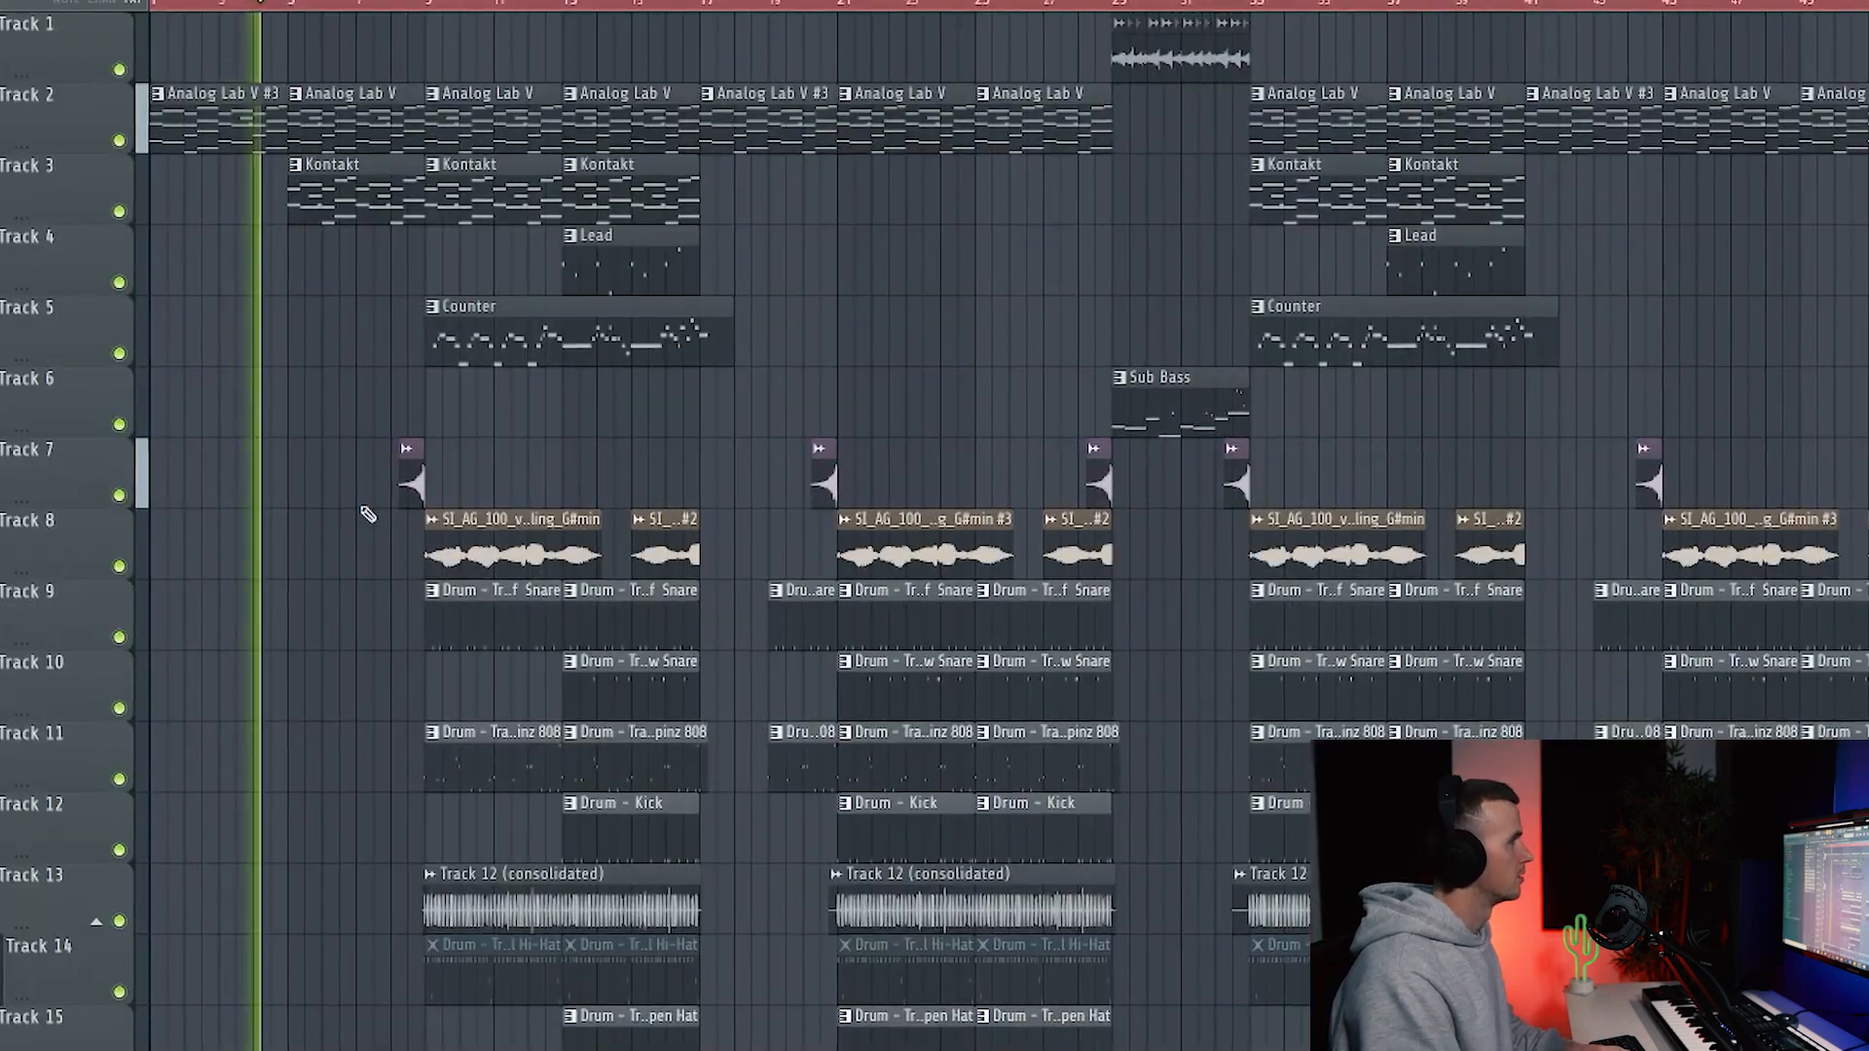
Review the arrangement during playback, from the intro through the sub bass break at bar 29 to the drum break at bar 41
scroll(369, 513, "down", 1)
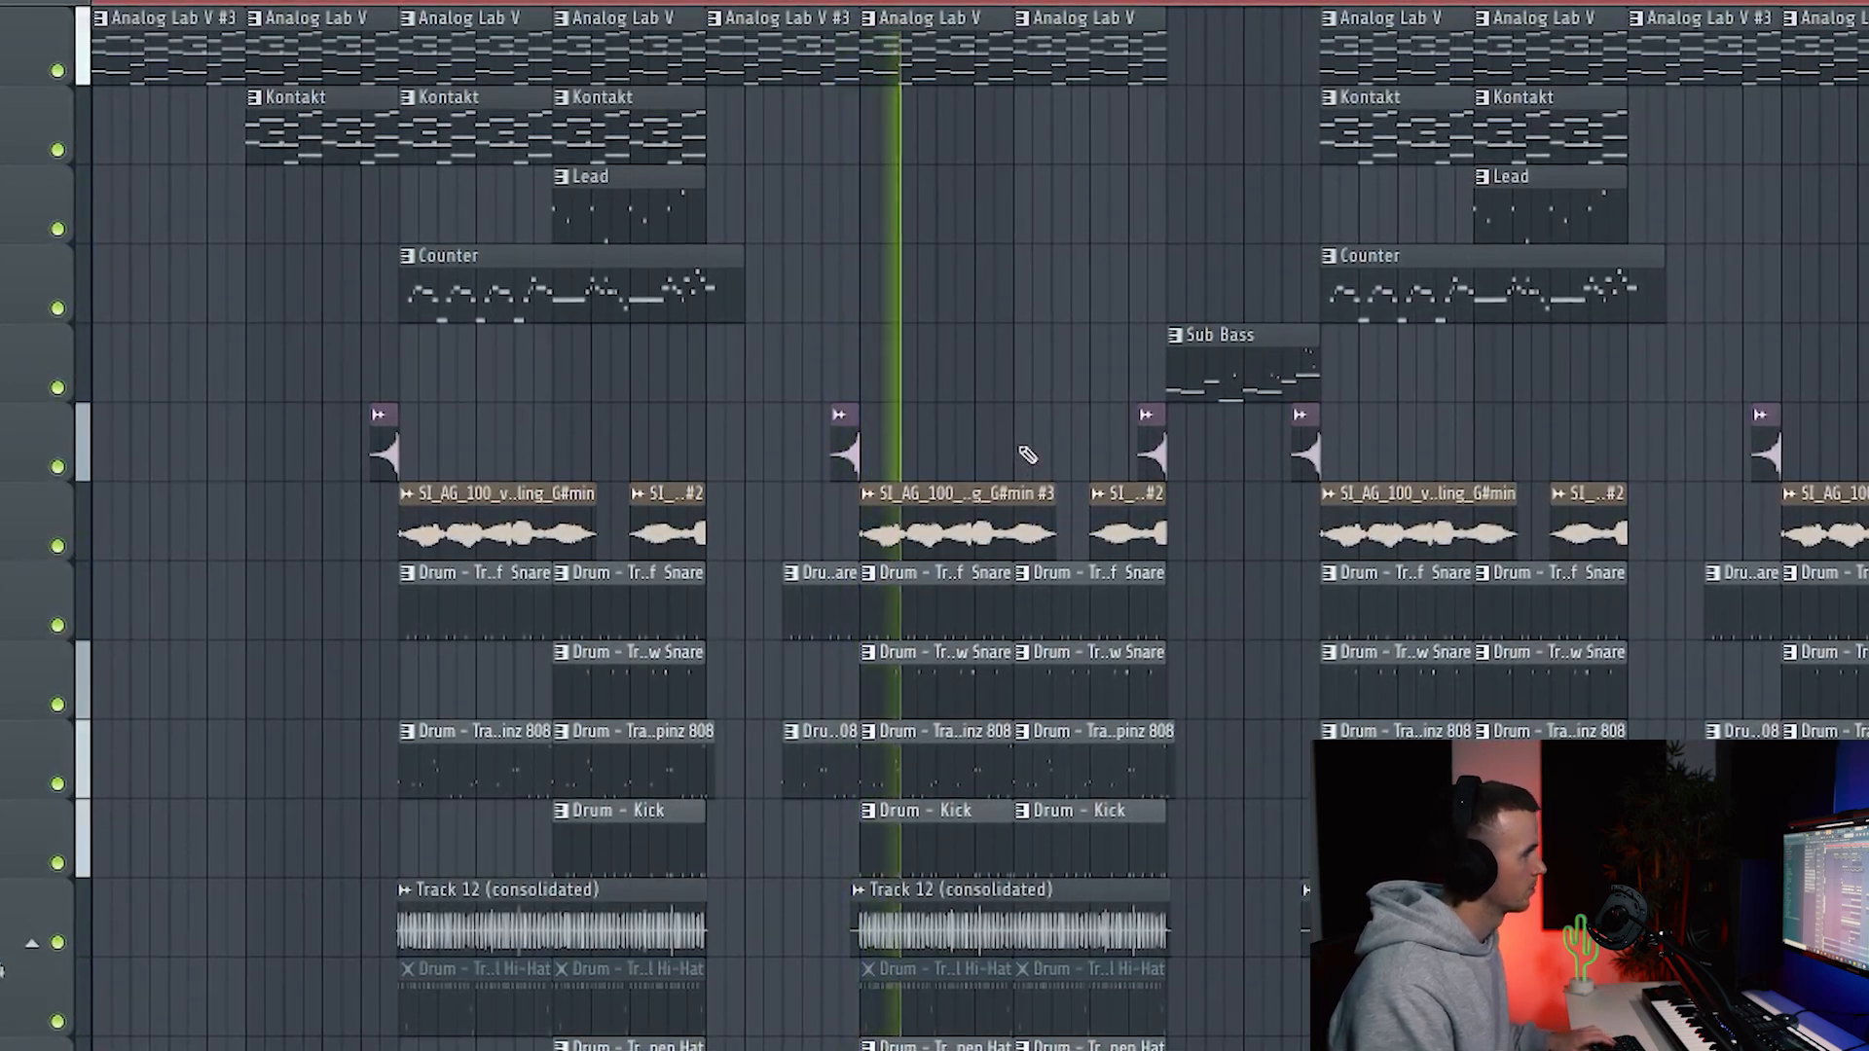
scroll(1023, 447, "down", 1)
scroll(1029, 447, "down", 1)
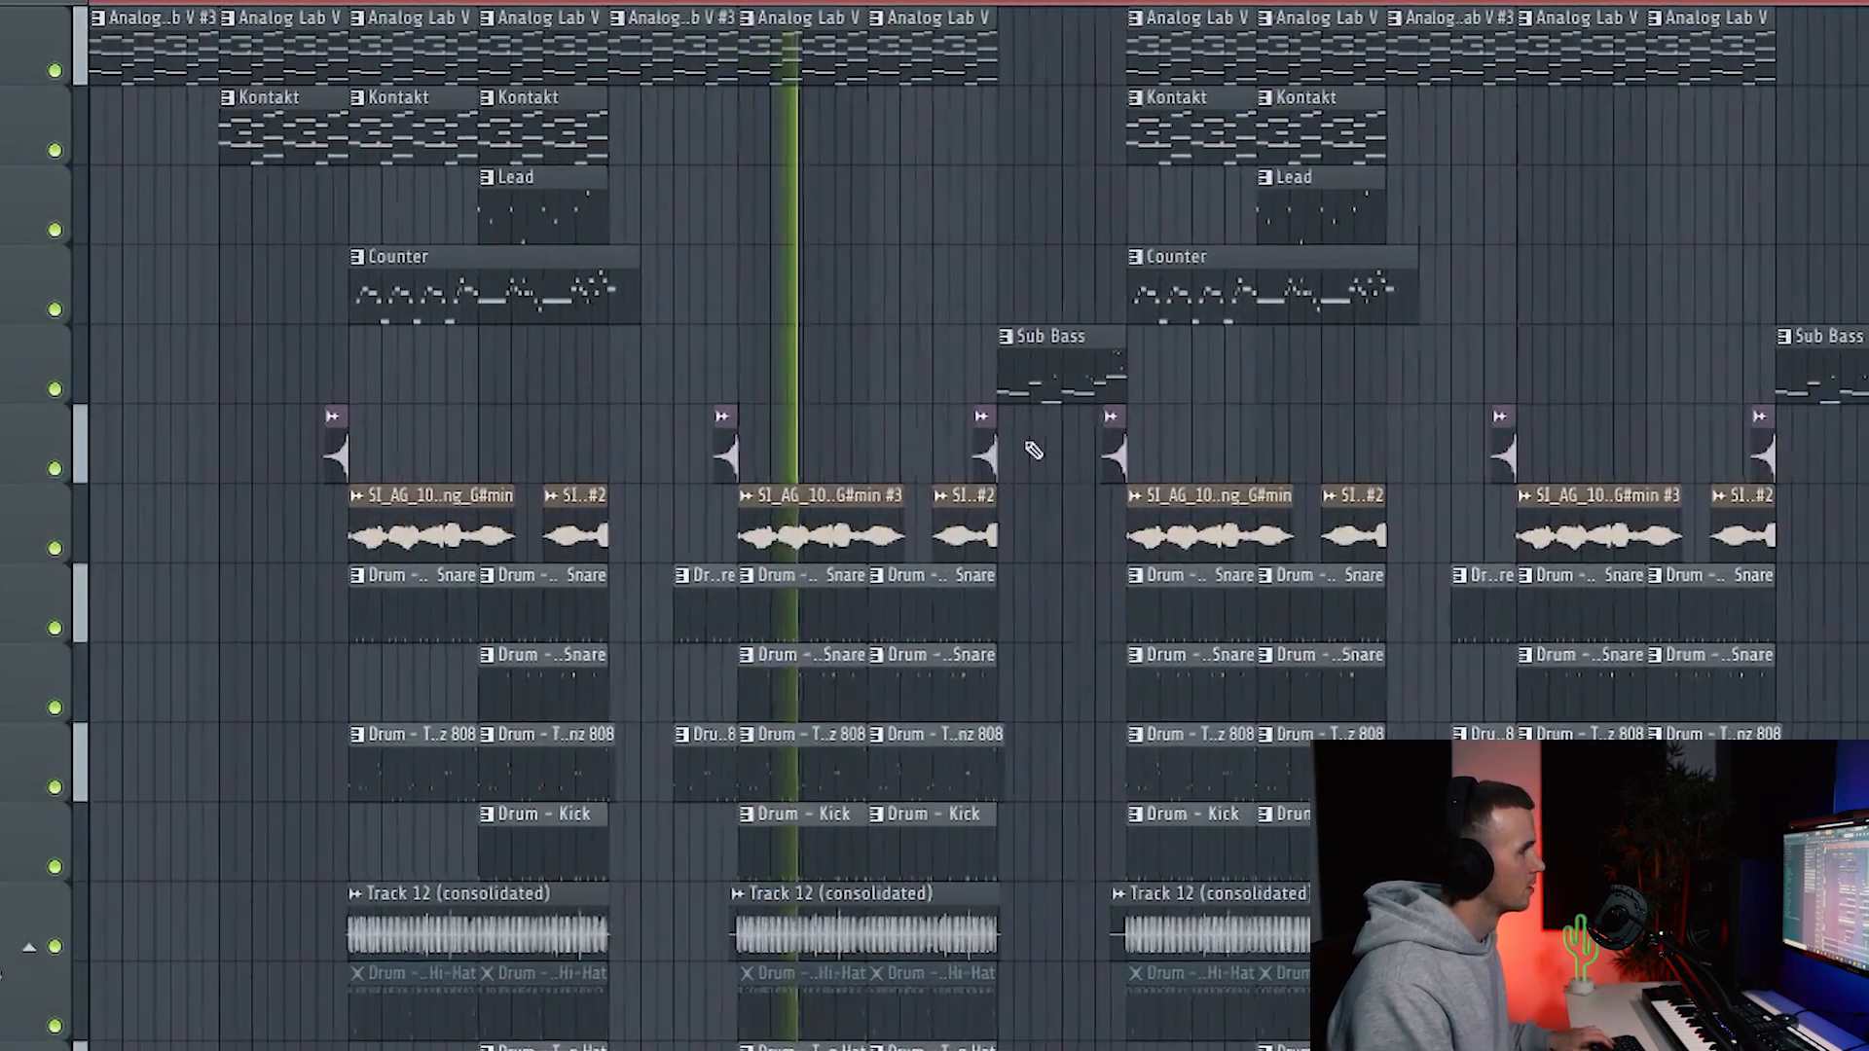
scroll(1017, 445, "down", 1)
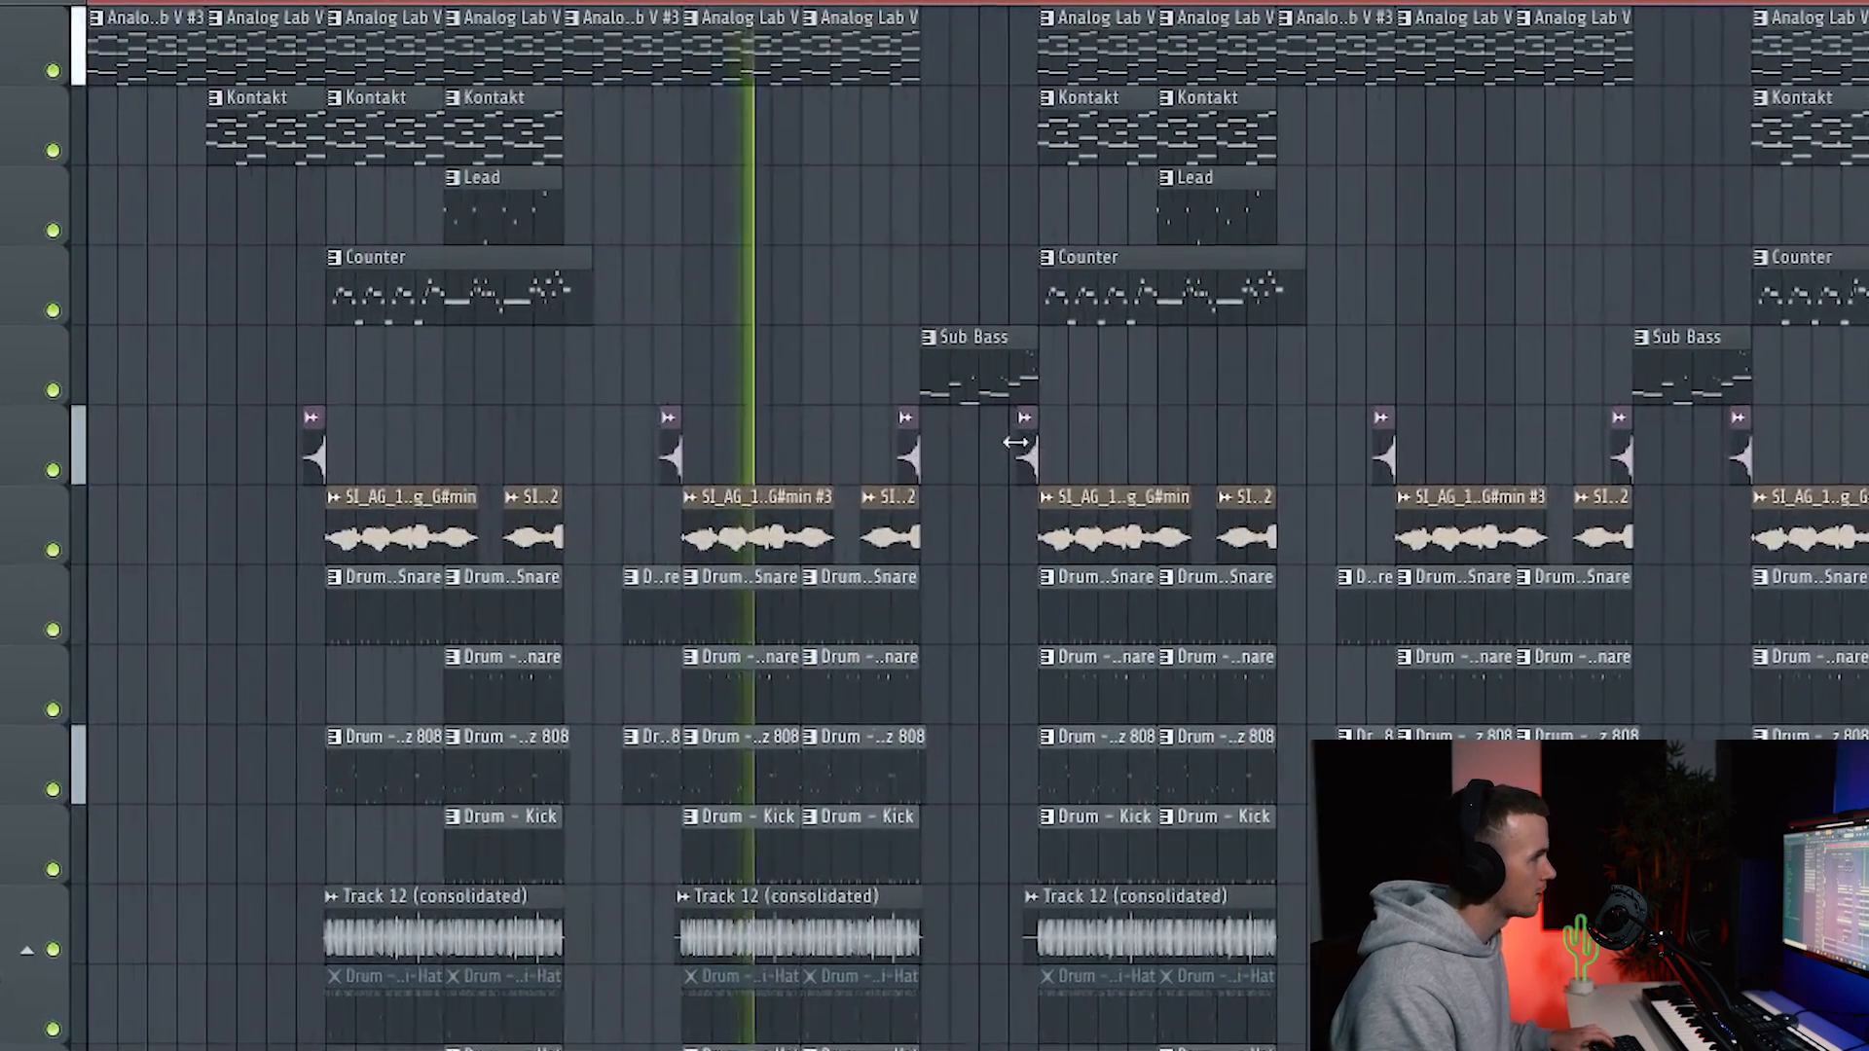
scroll(1016, 443, "up", 1)
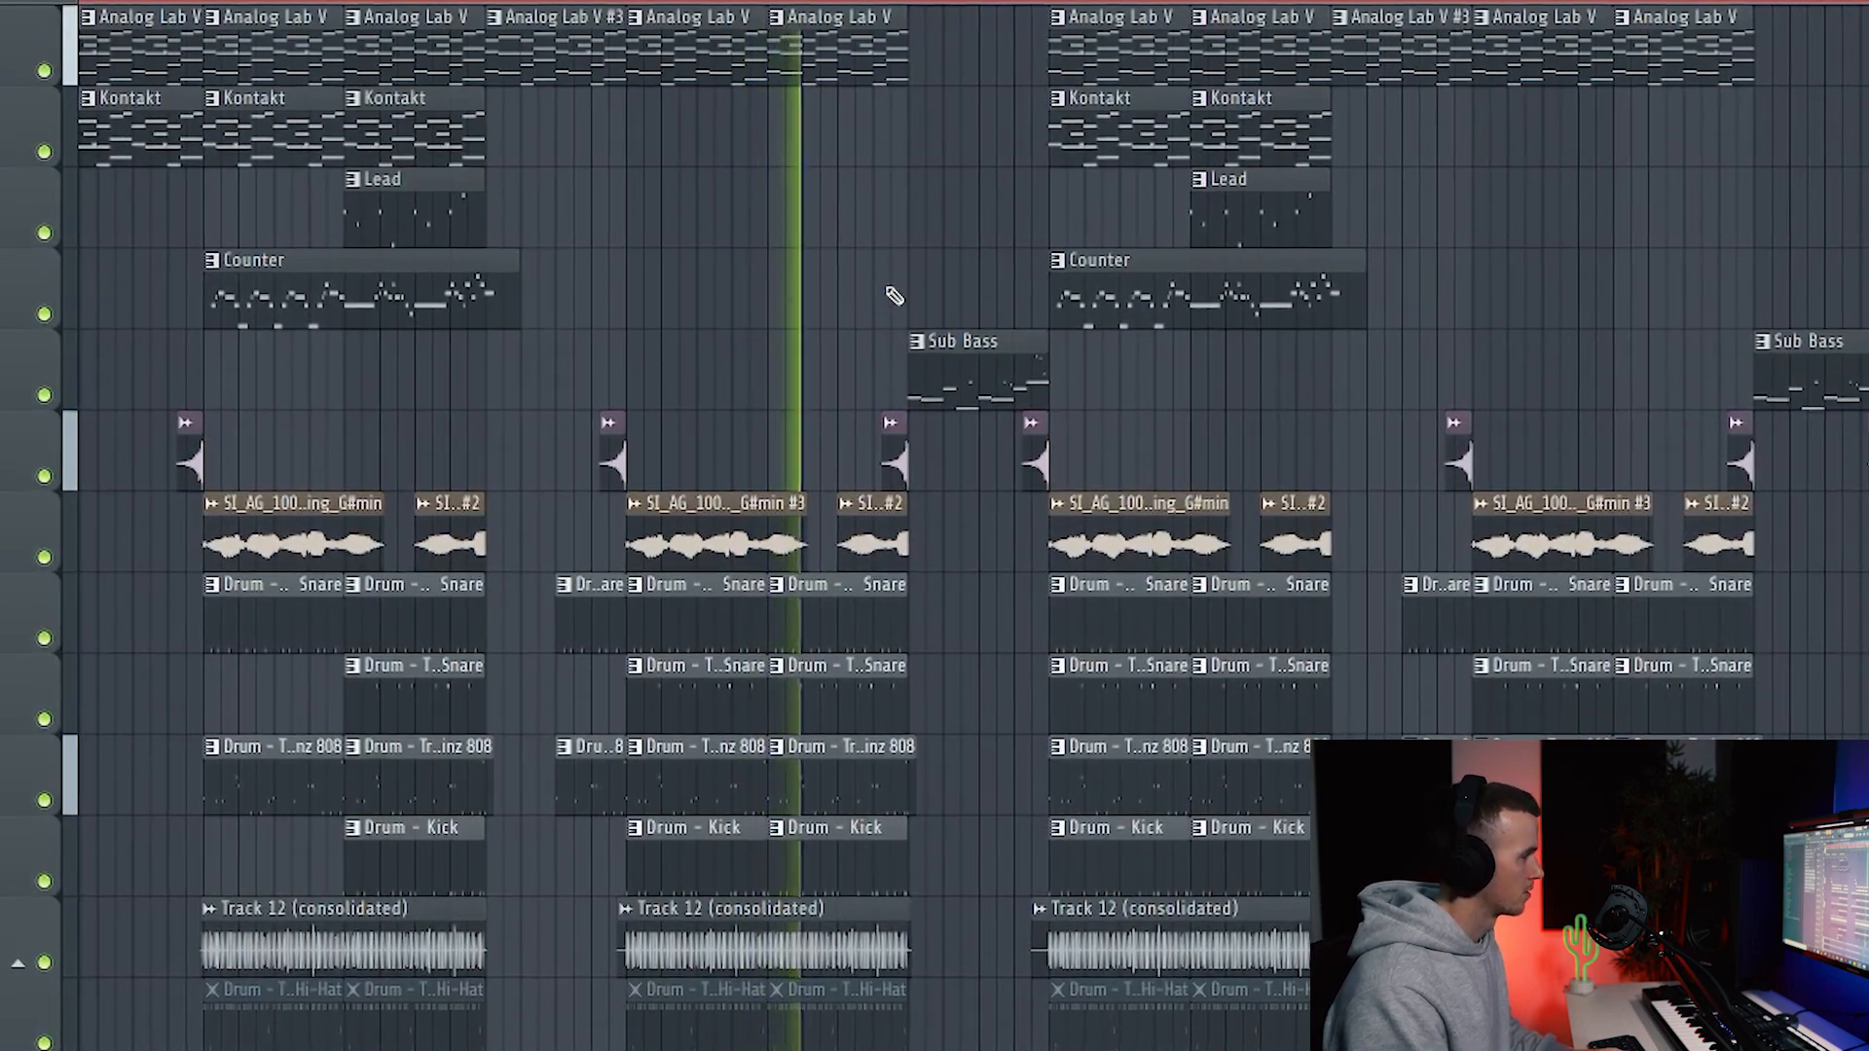
scroll(974, 291, "up", 1)
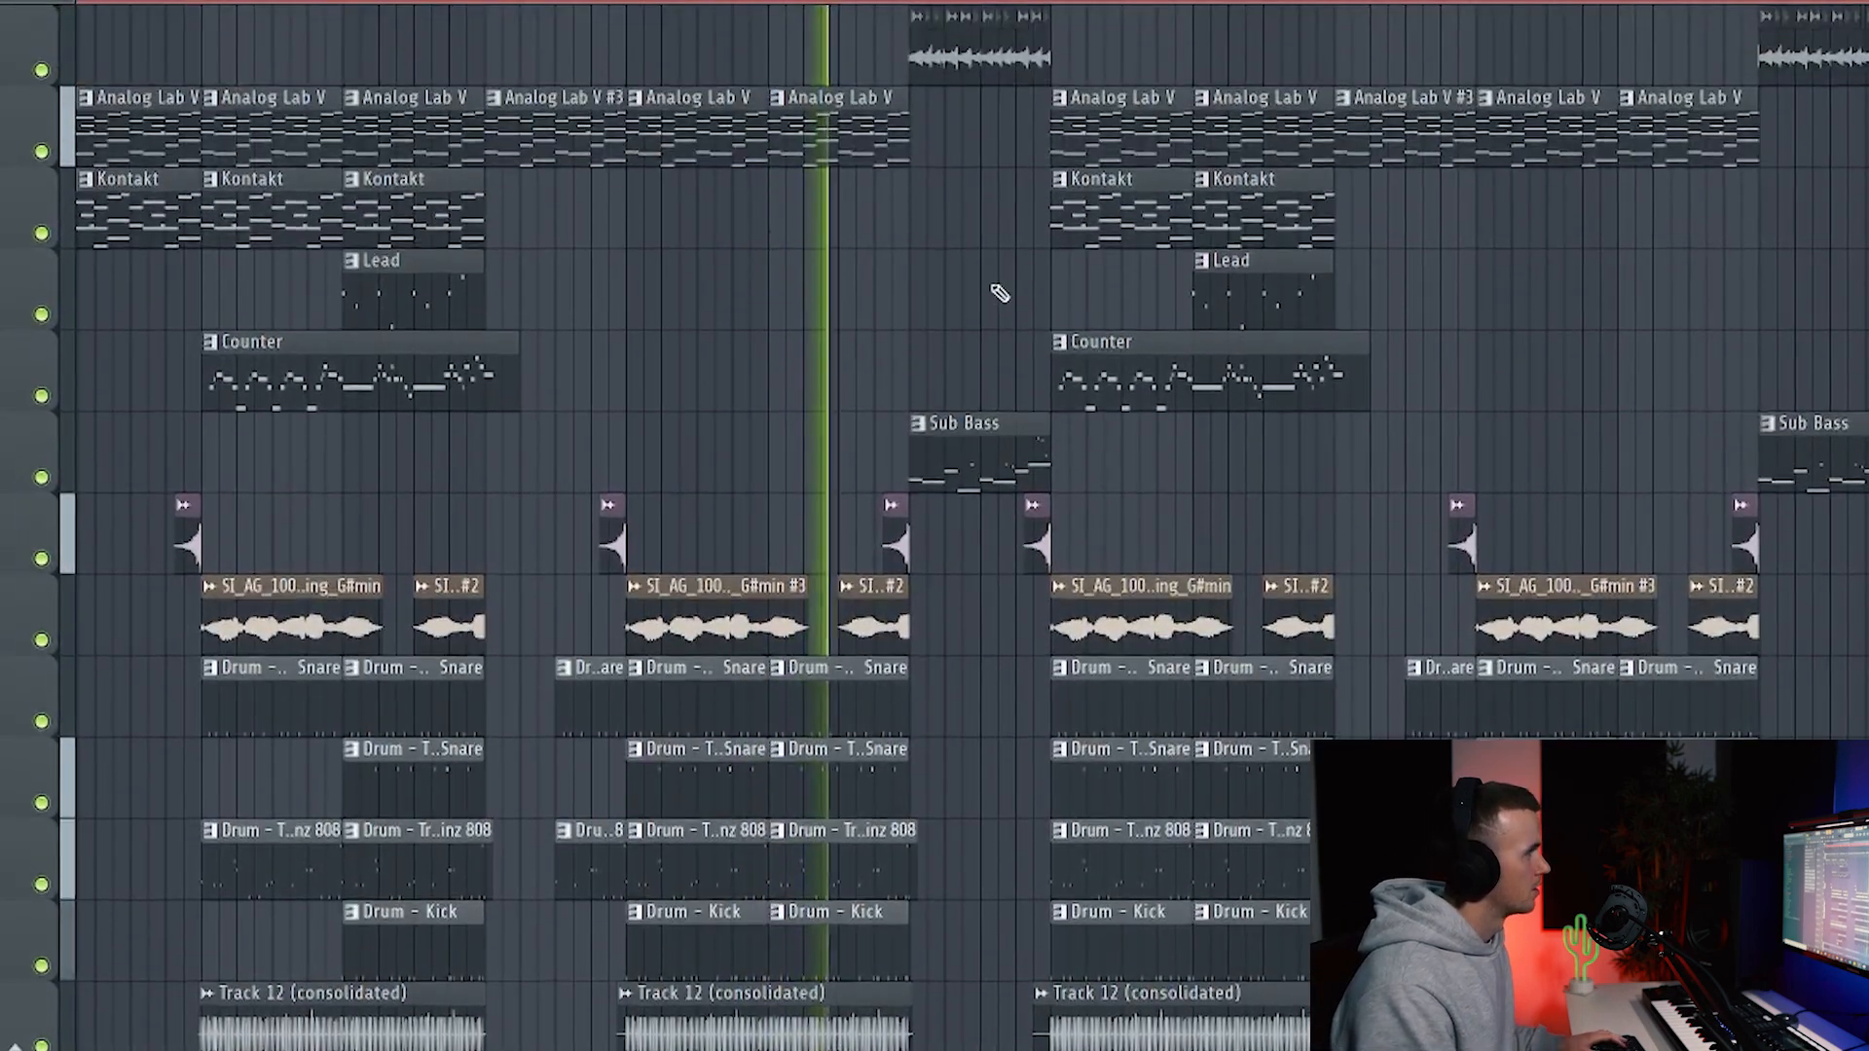
scroll(1064, 268, "up", 2)
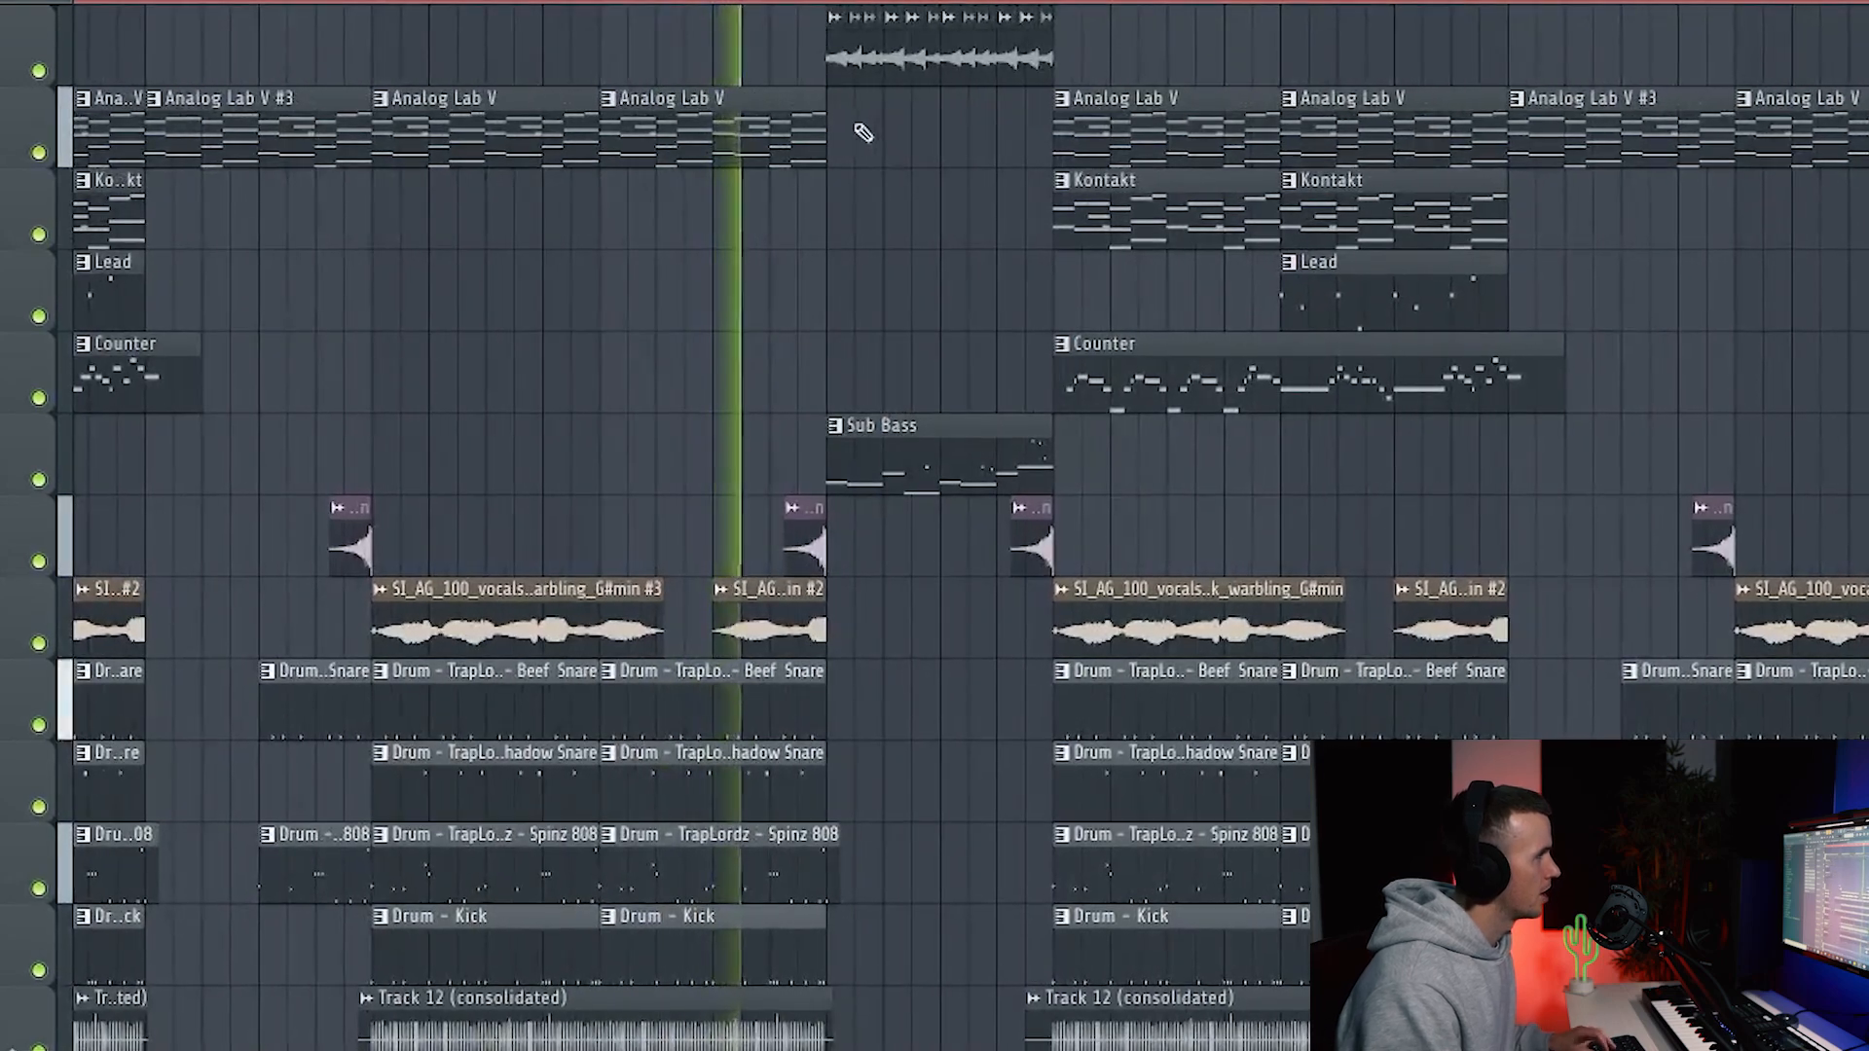
scroll(839, 68, "up", 2)
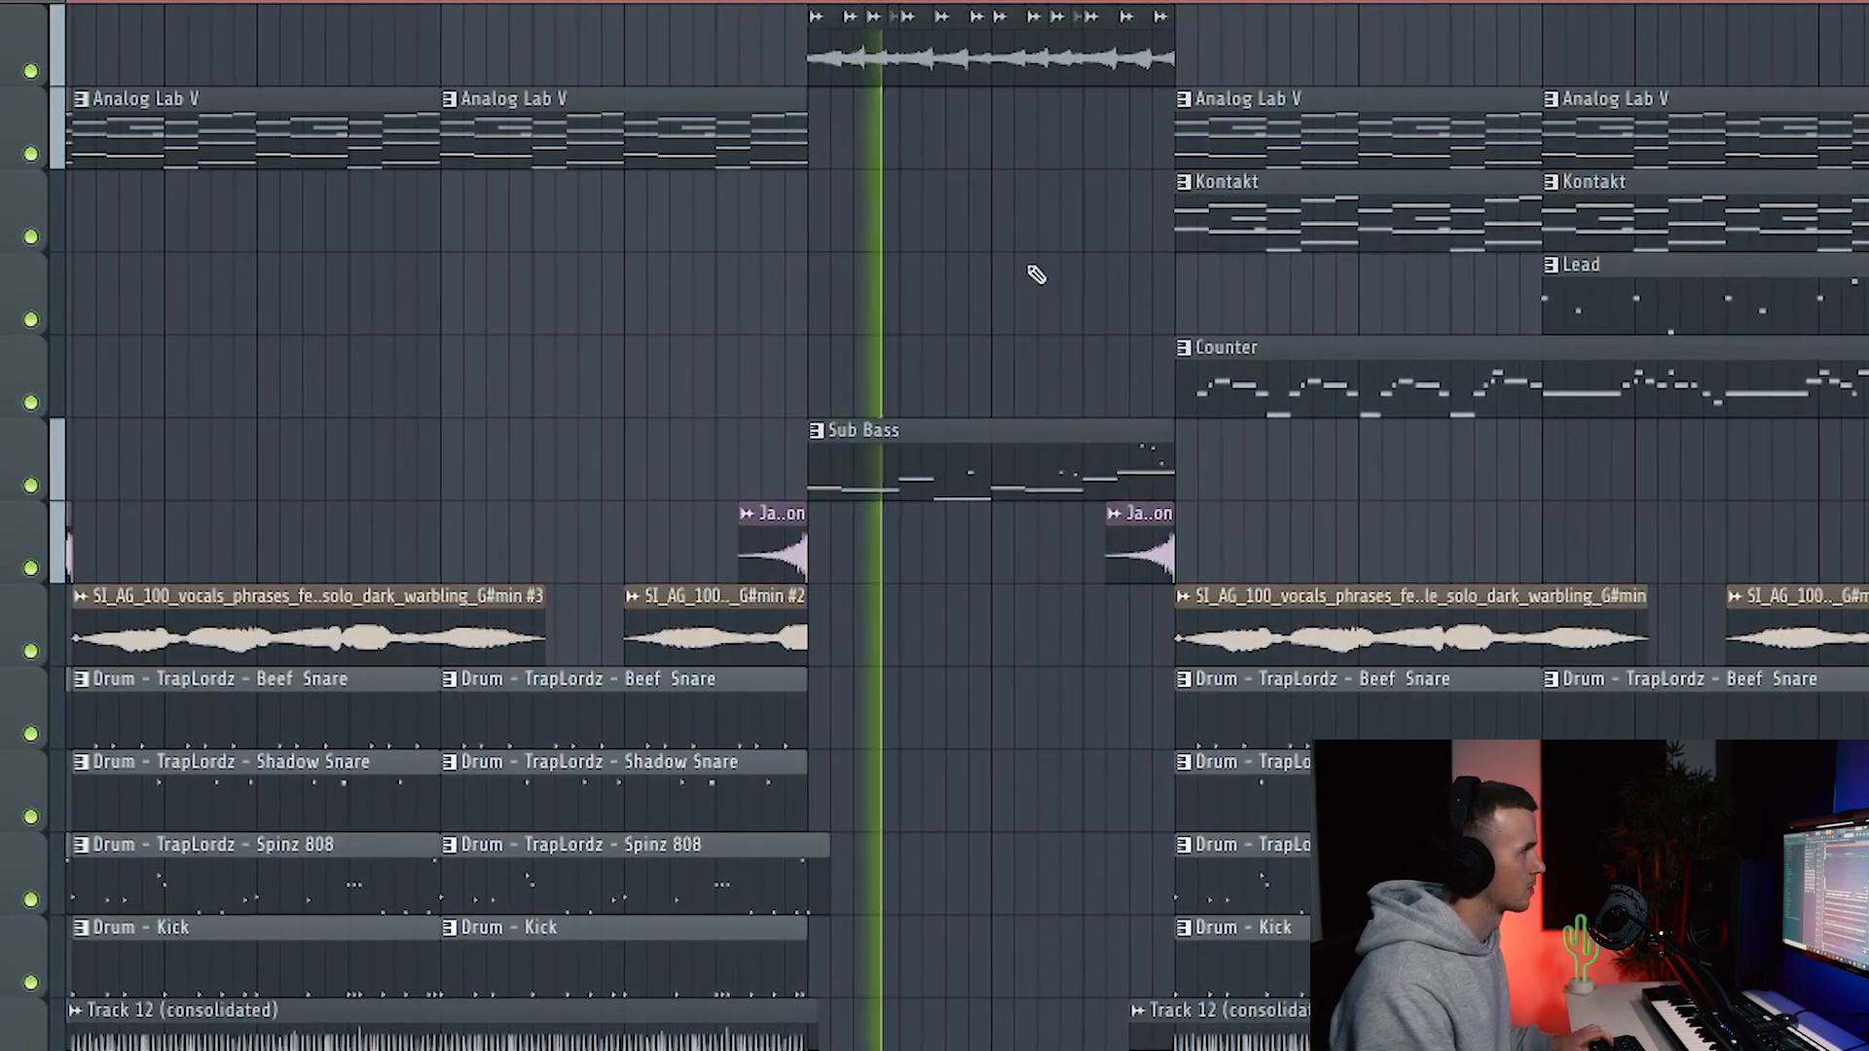
scroll(1034, 275, "down", 2)
scroll(1038, 274, "down", 3)
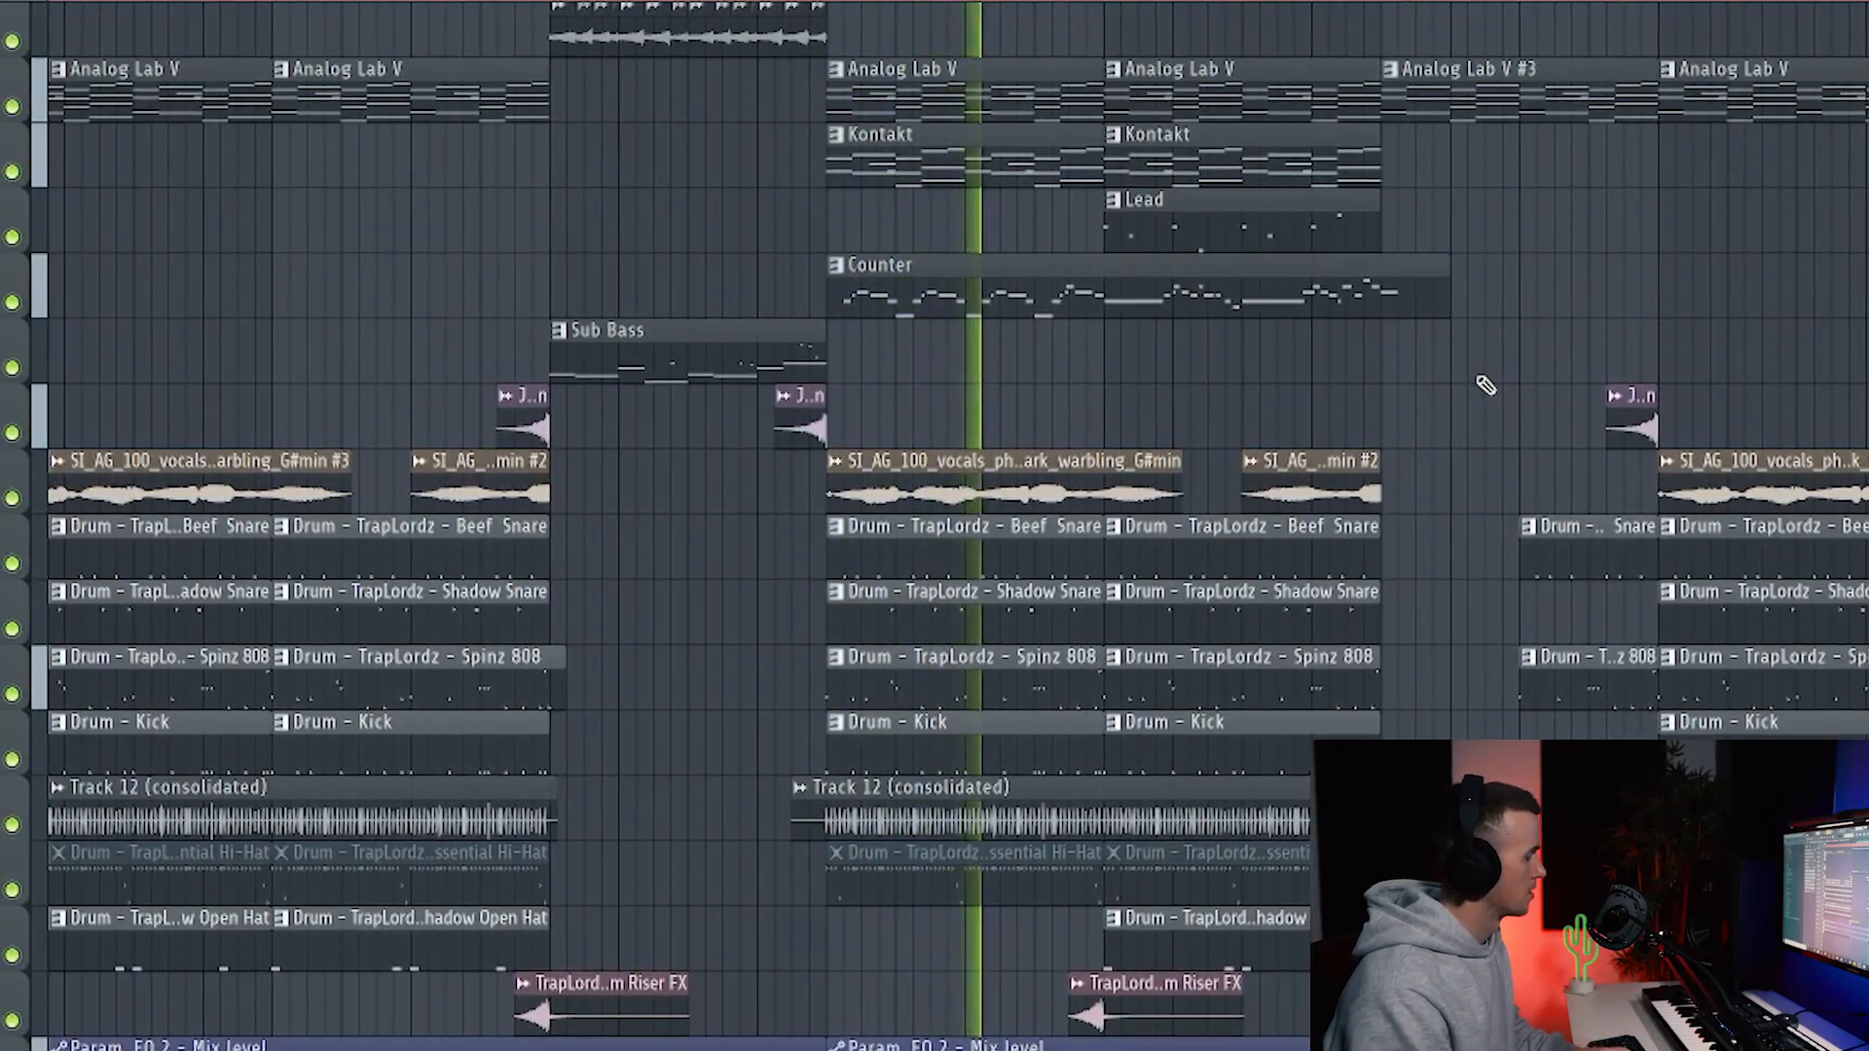
scroll(1400, 445, "down", 5)
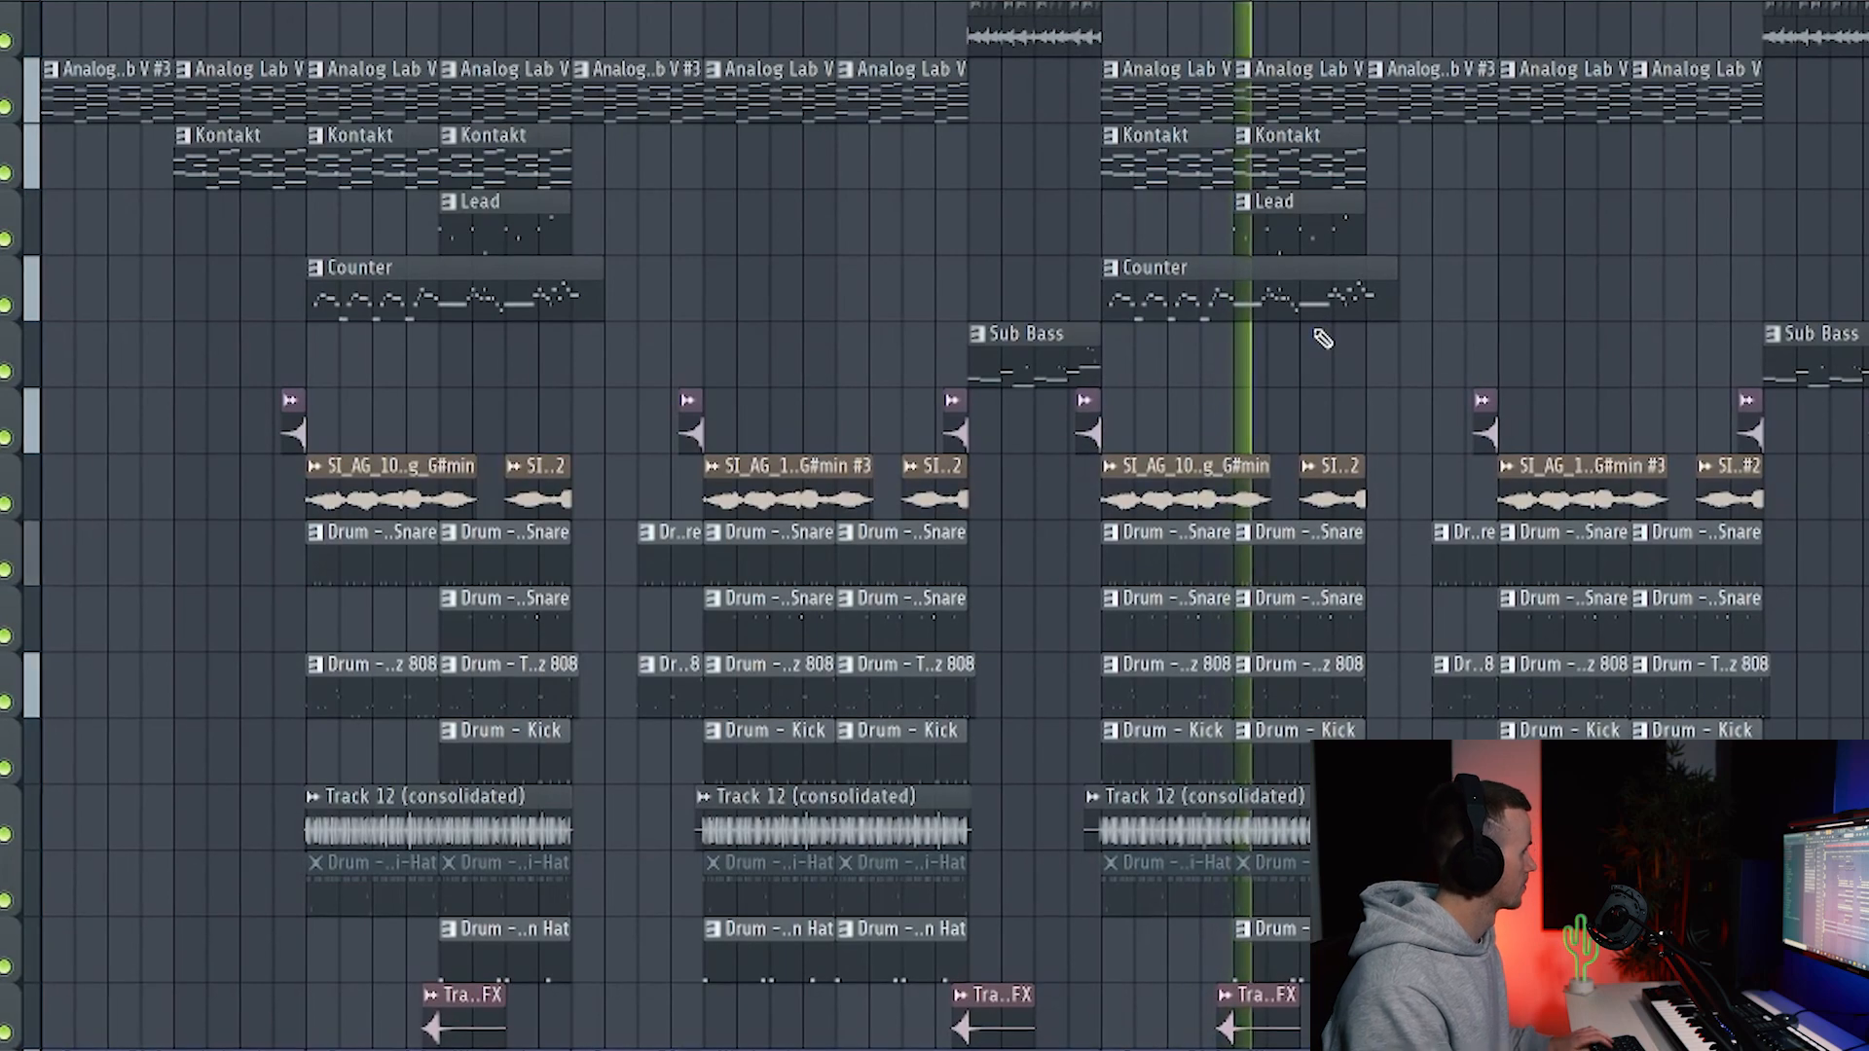
scroll(1324, 338, "down", 2)
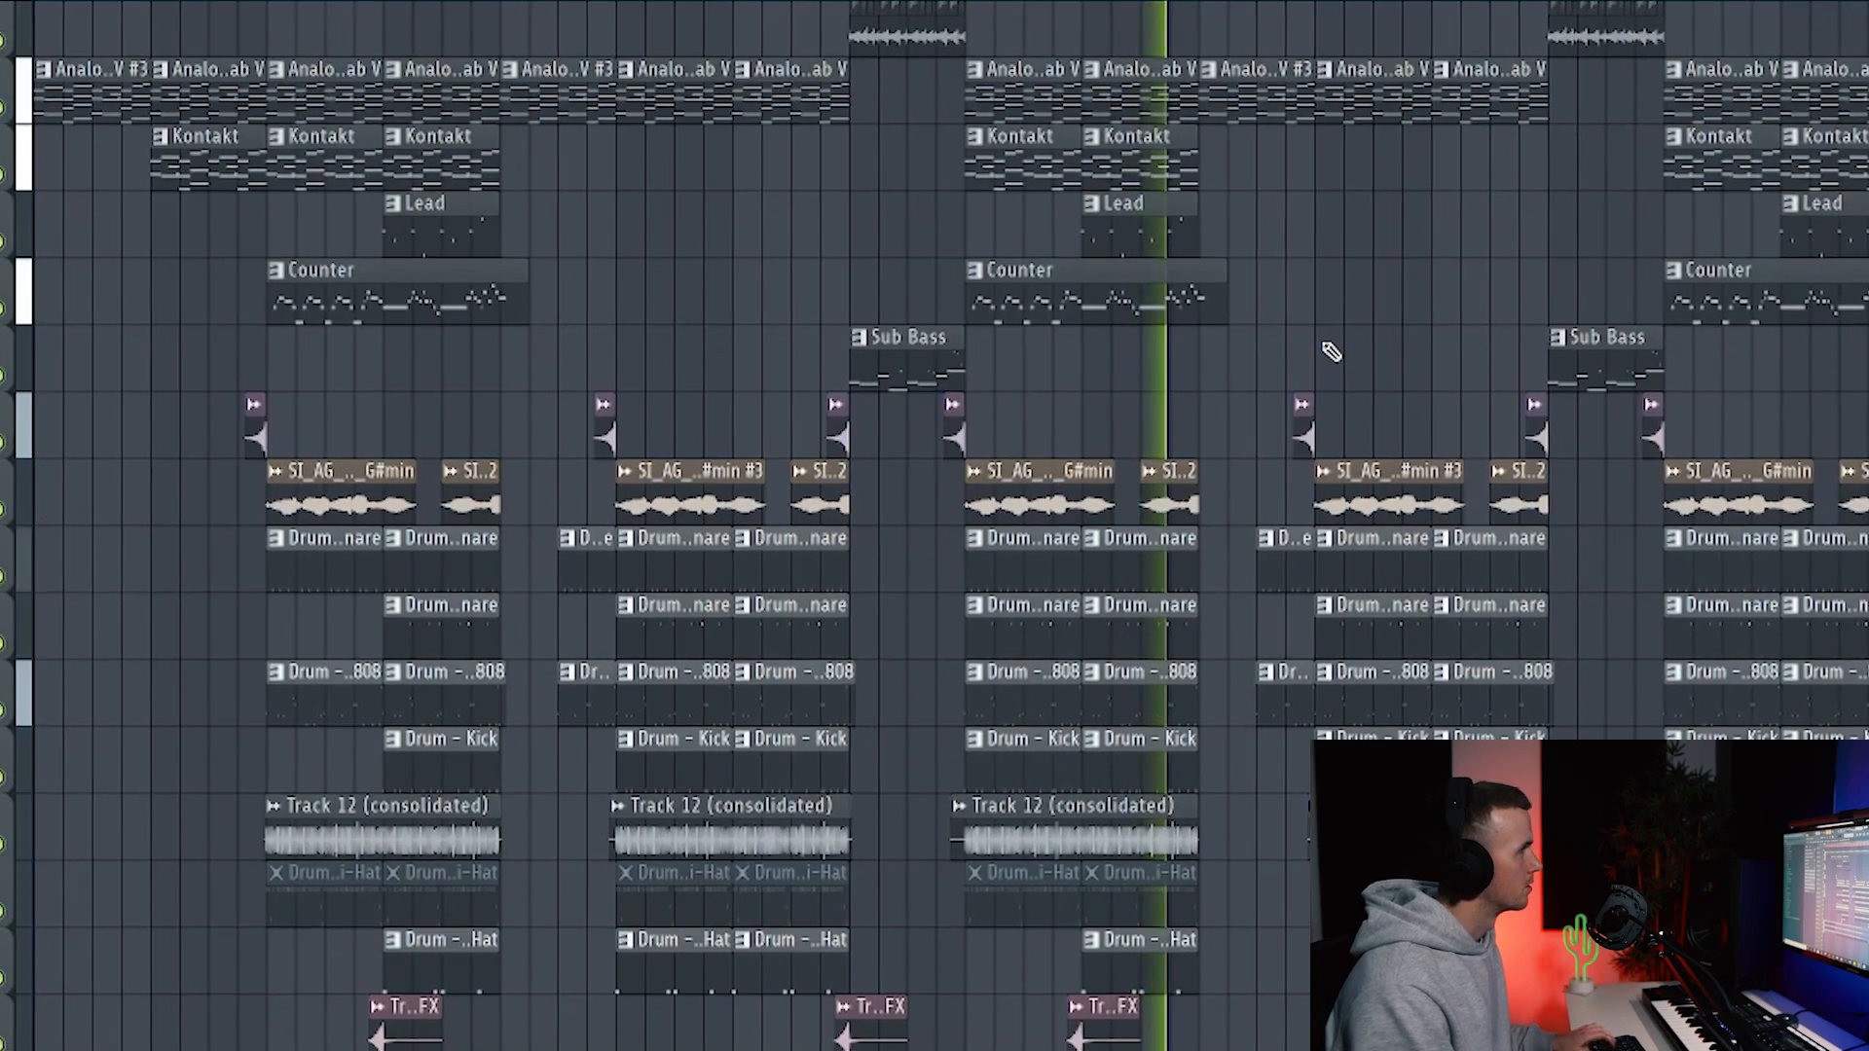
scroll(1330, 351, "up", 1)
scroll(1334, 353, "up", 4)
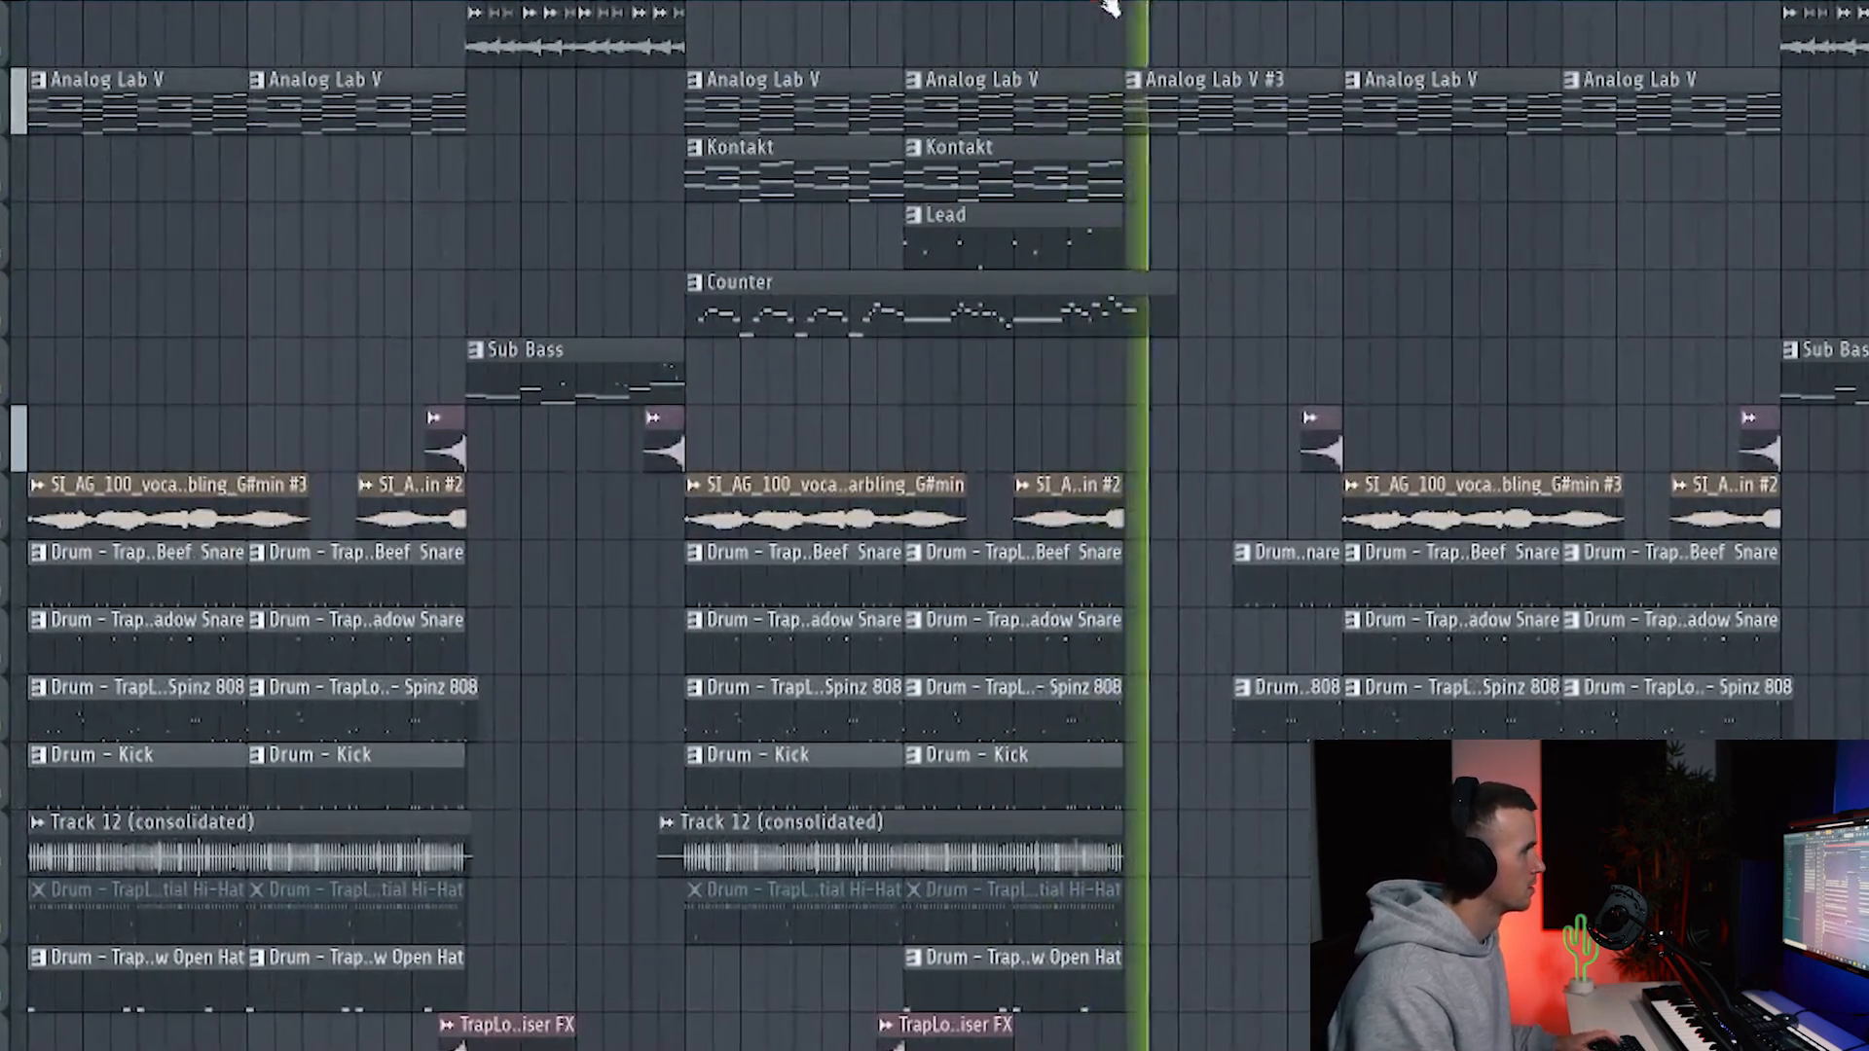
scroll(1201, 717, "up", 2)
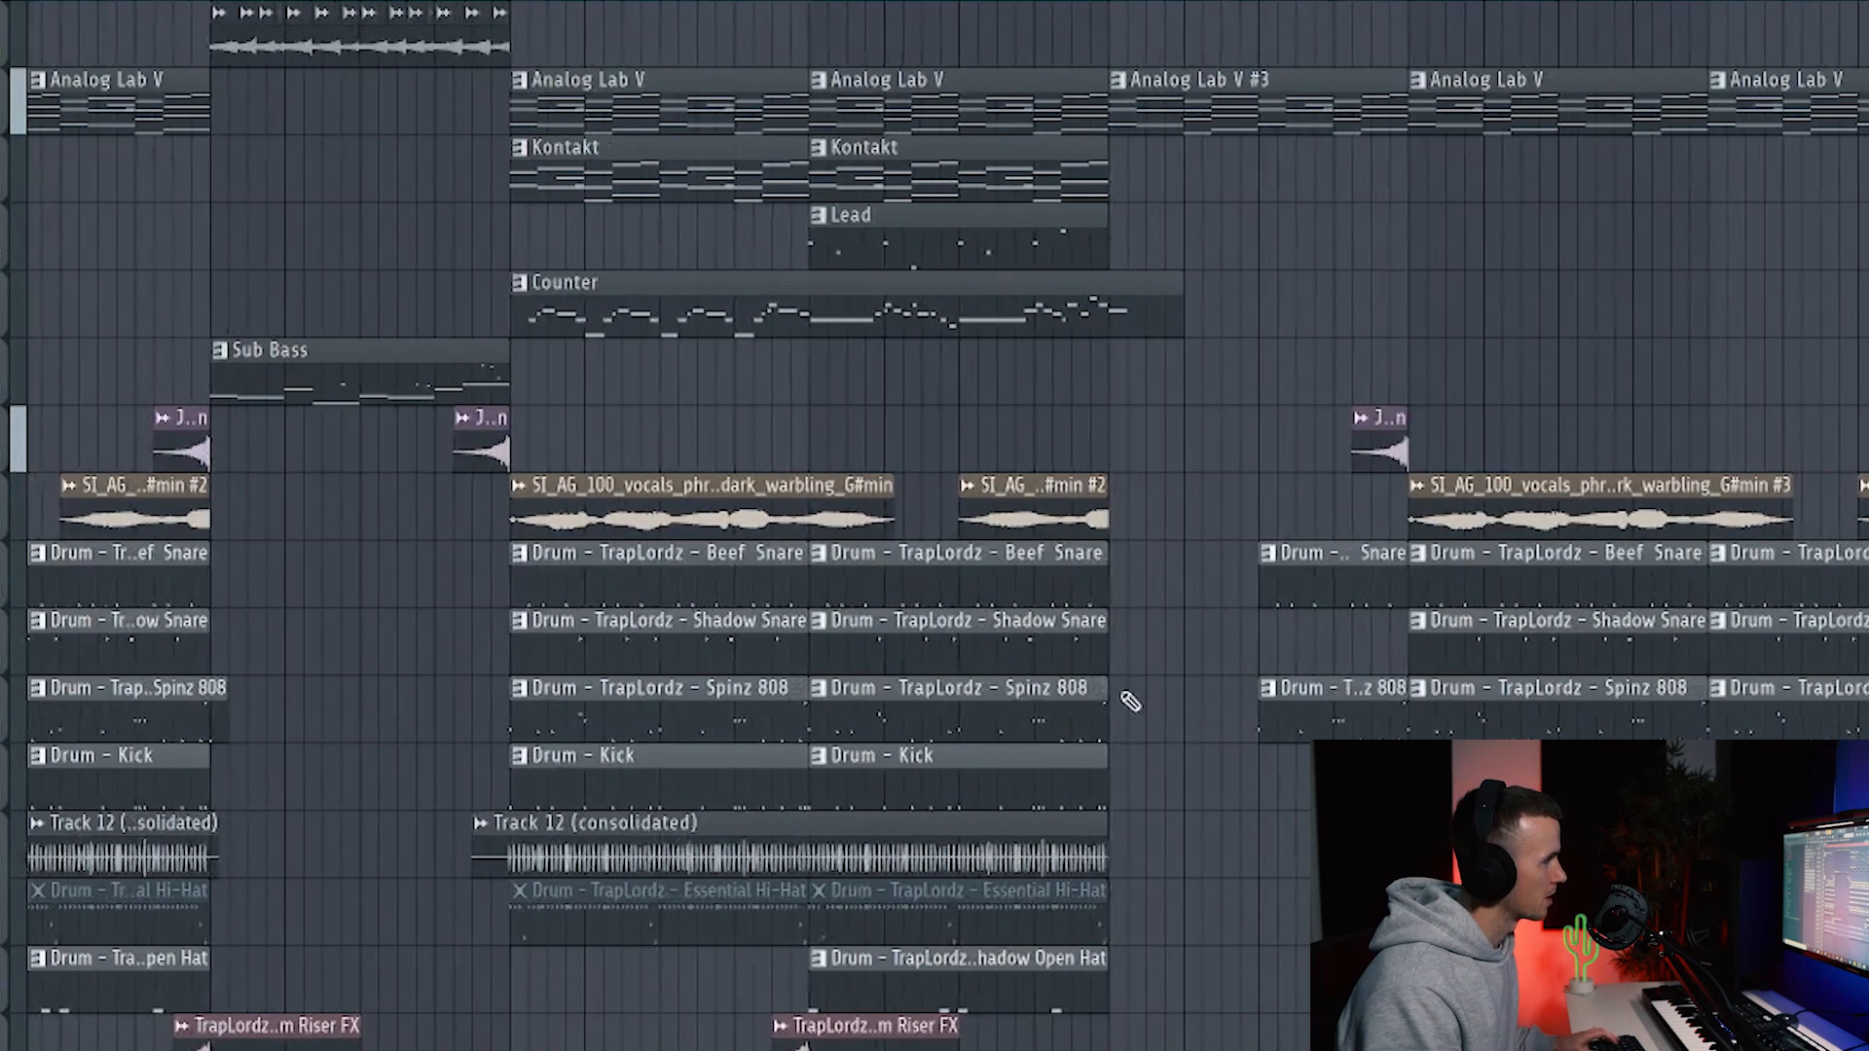